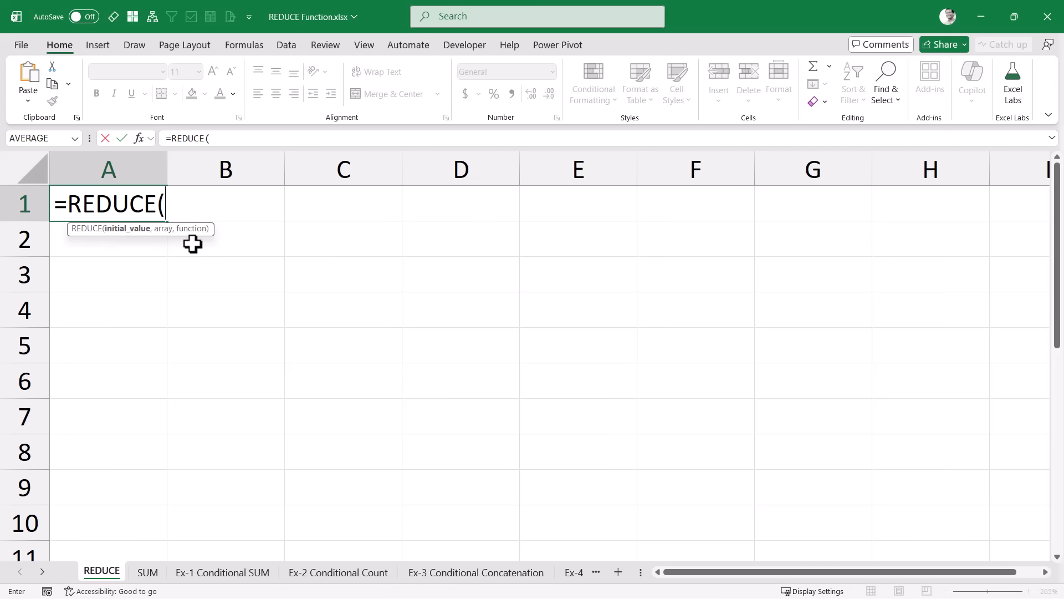
Discard the unfinished REDUCE formula in cell A1 and open the SUM sheet with its data in A2:A11.
key("Escape")
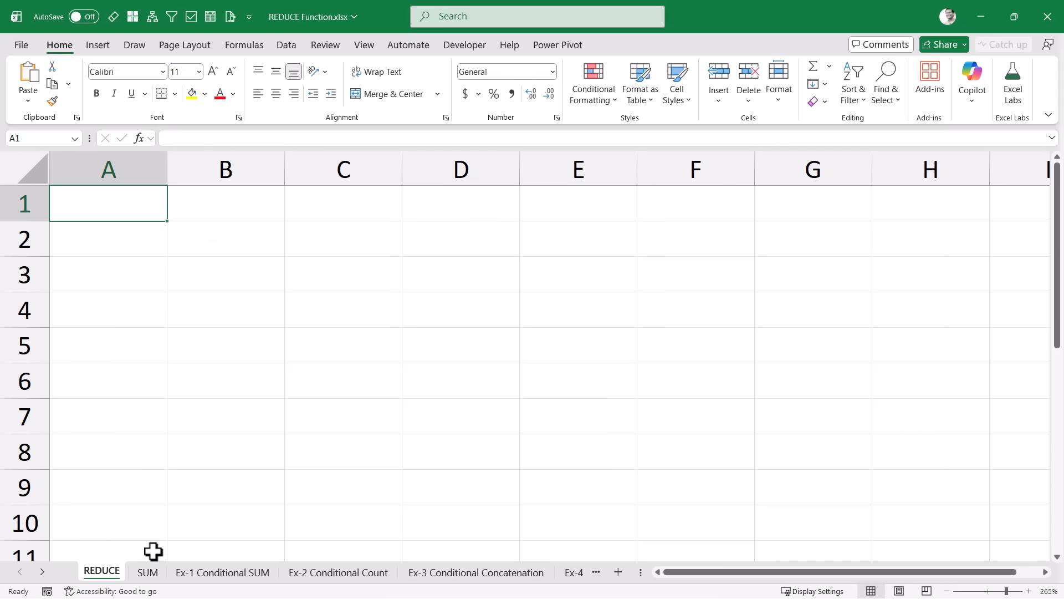
left_click(149, 577)
left_click_drag(128, 221, 102, 418)
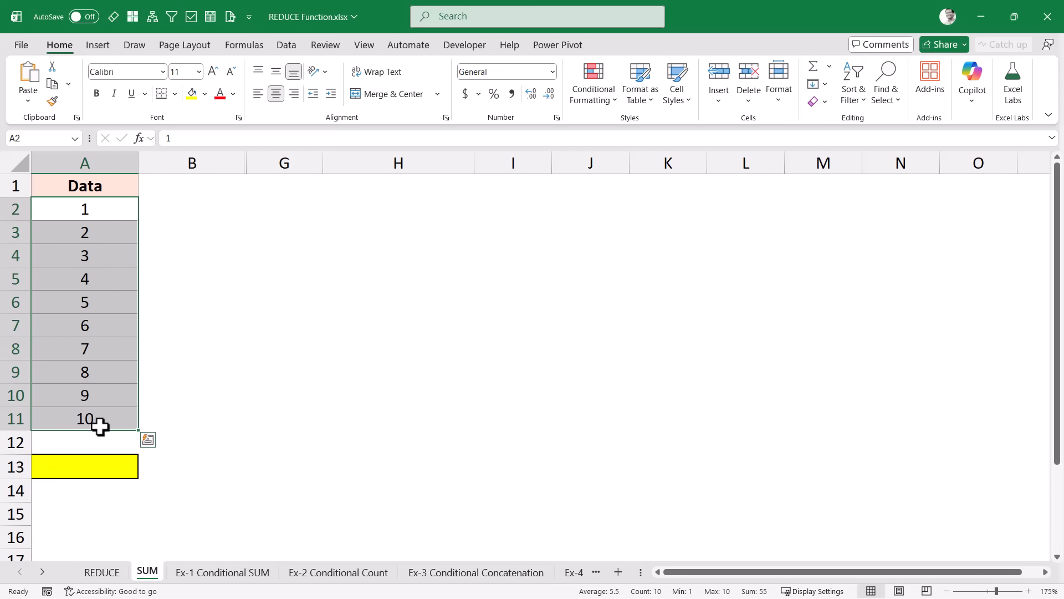
left_click(212, 419)
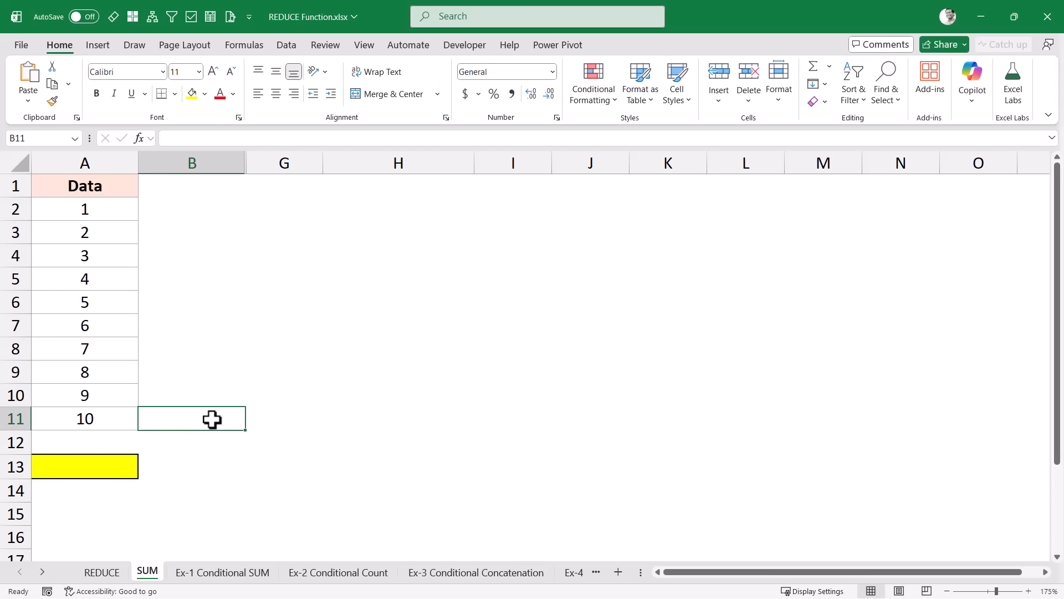
Enter a SUM formula in cell A13 that totals the range A2:A11.
left_click(114, 475)
type("=s")
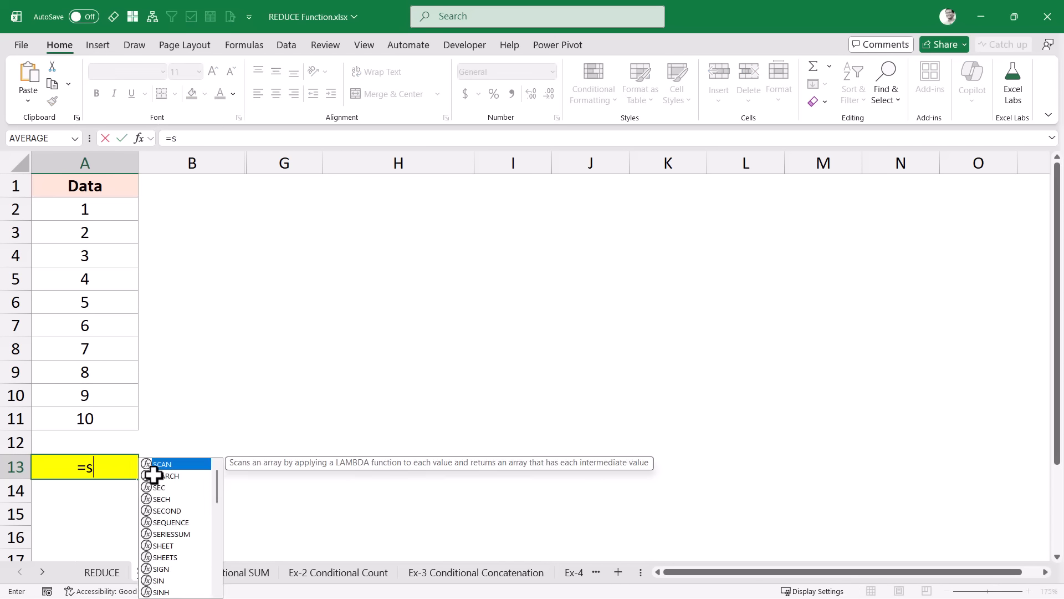
type("um")
key("Tab")
left_click_drag(108, 219, 88, 417)
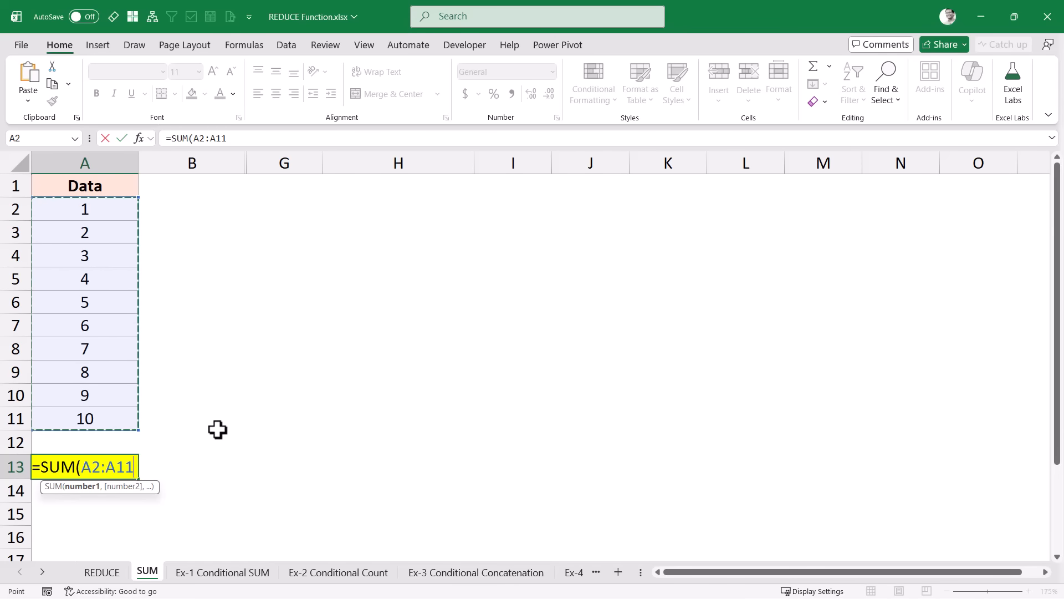
type(")")
key("ctrl+Return")
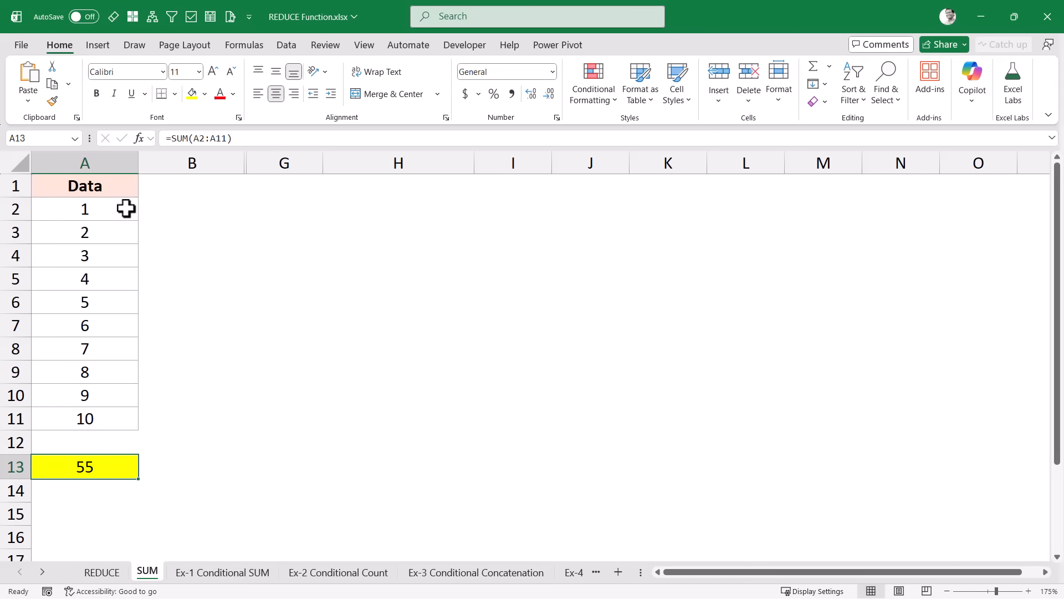
left_click_drag(126, 208, 115, 421)
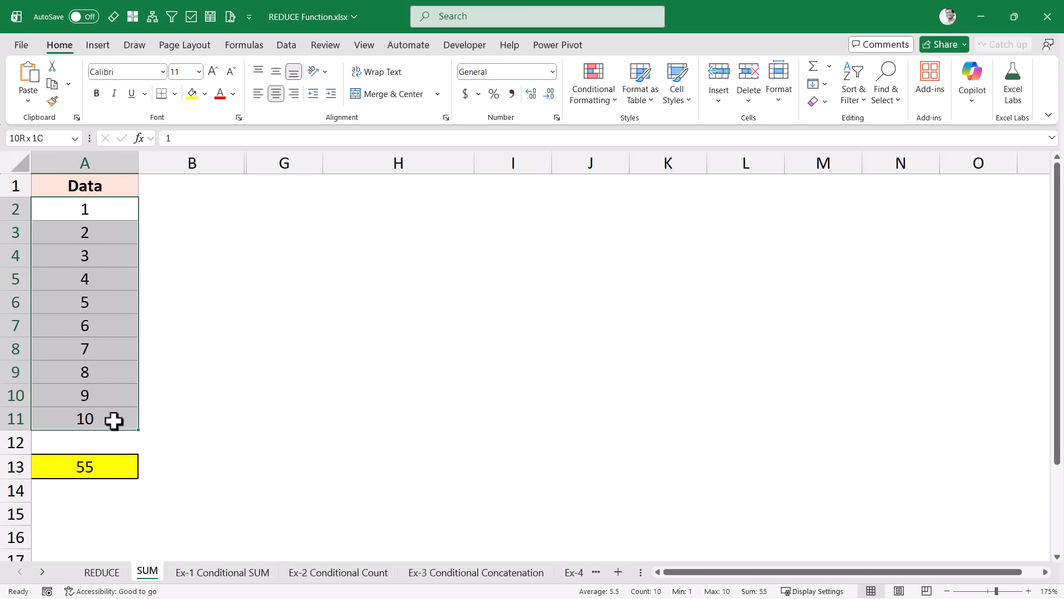
left_click(107, 209)
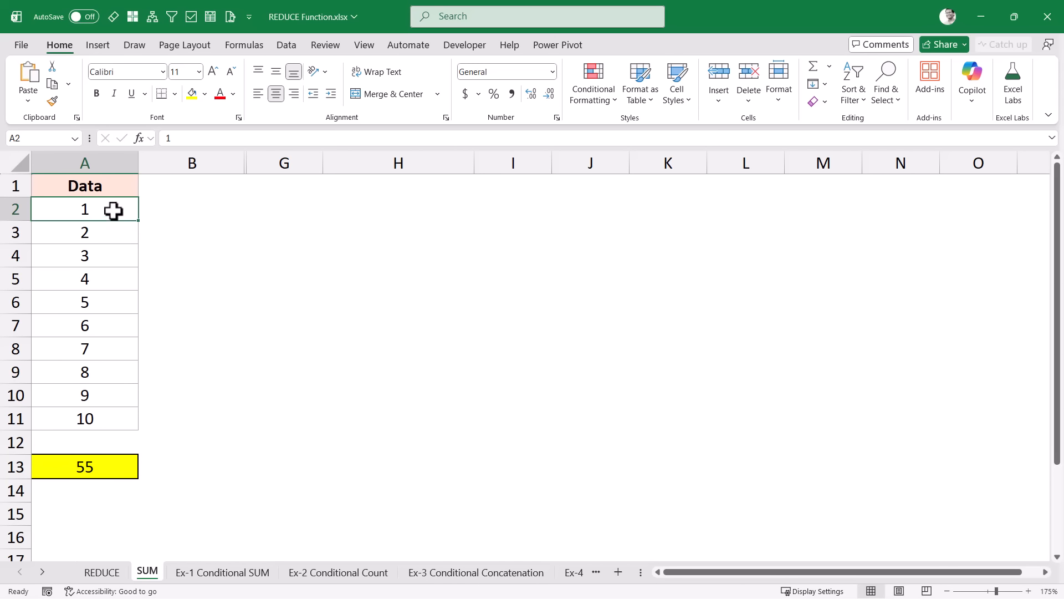
left_click_drag(114, 211, 98, 418)
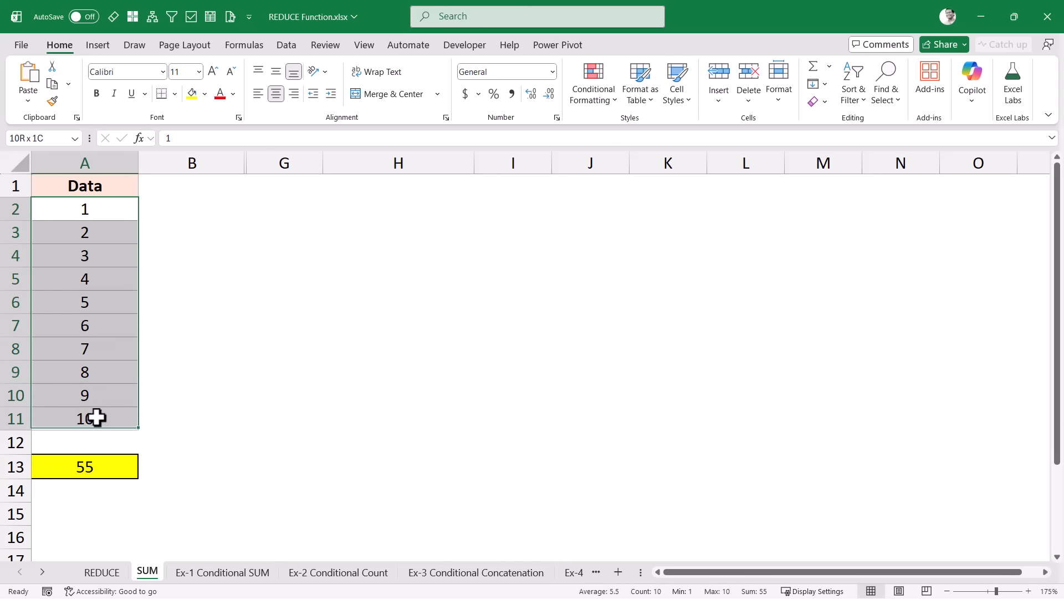
left_click(107, 216)
left_click(107, 229)
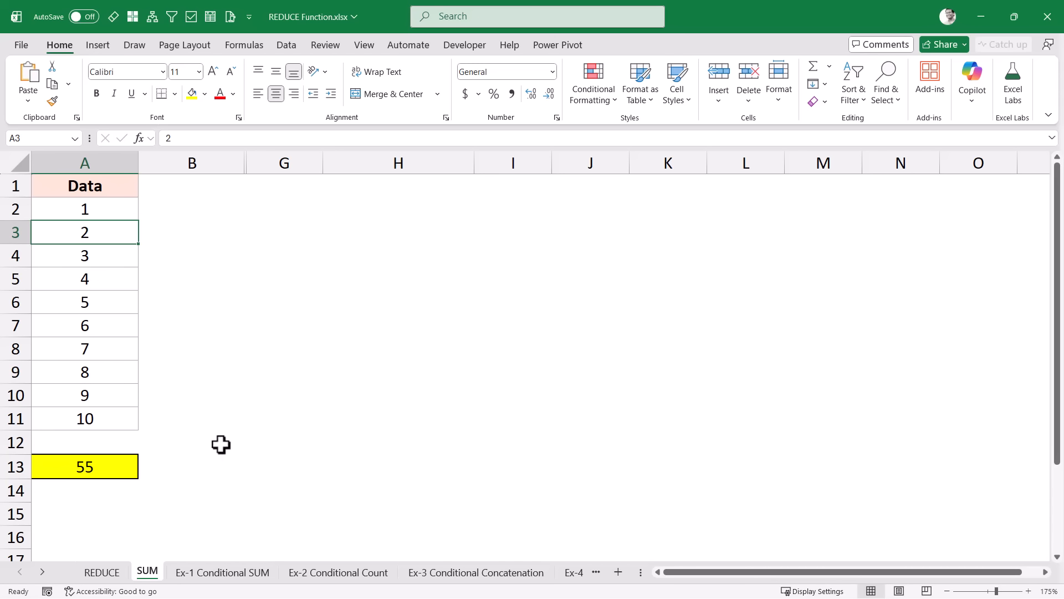
Replace the formula in A13 with the start of a REDUCE formula using initial value 0 and array A2:A11.
left_click(116, 467)
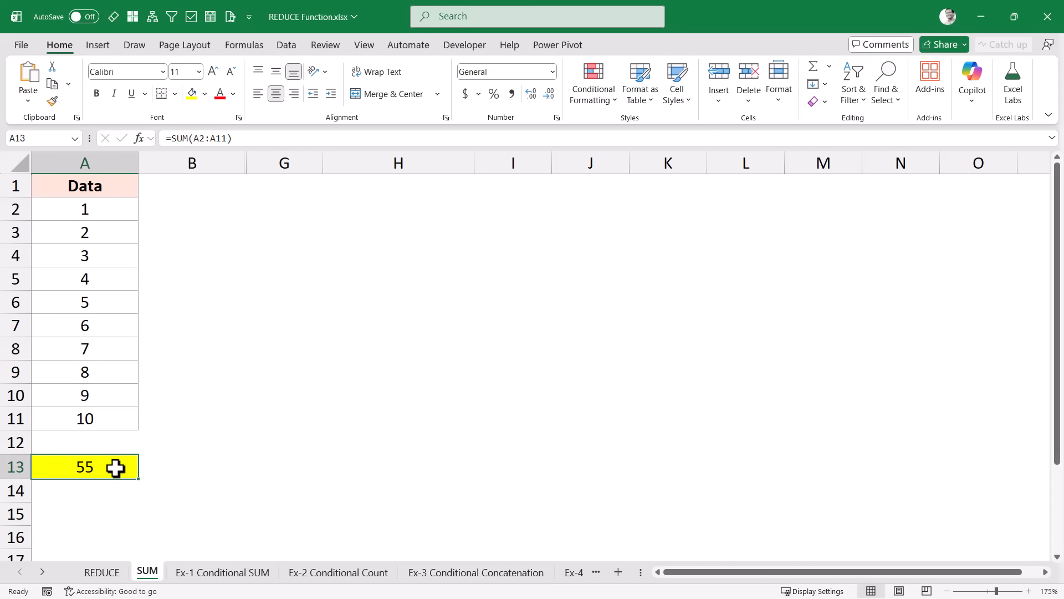
key("Delete")
type("=red")
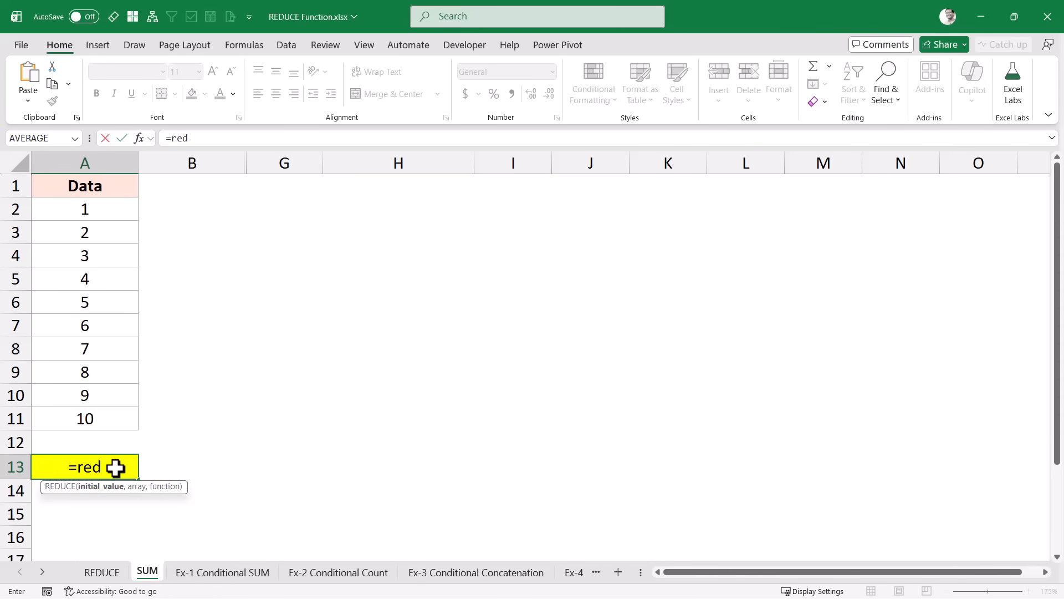
key("Tab")
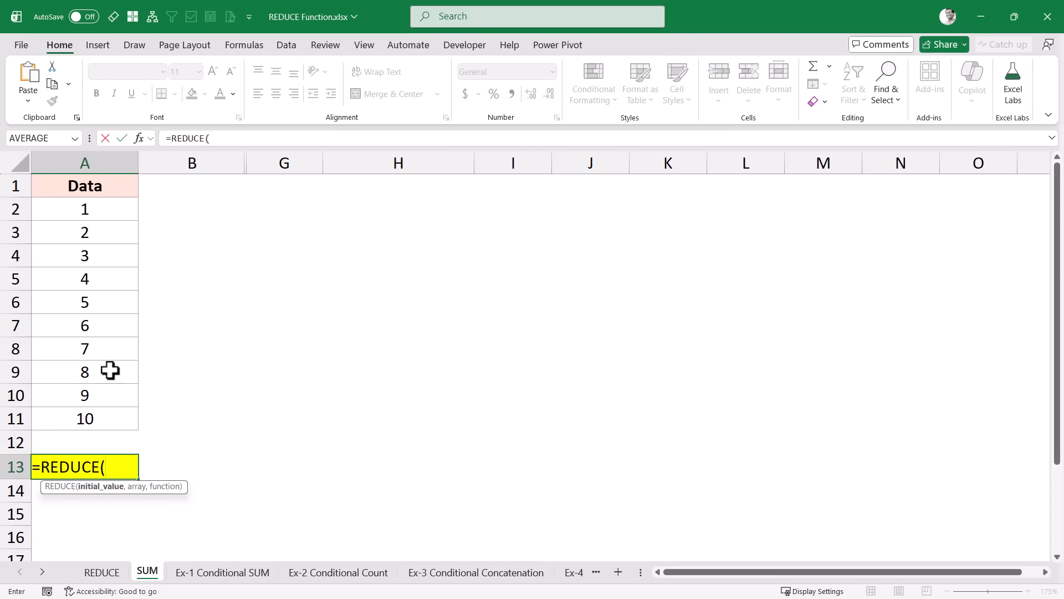
type("0")
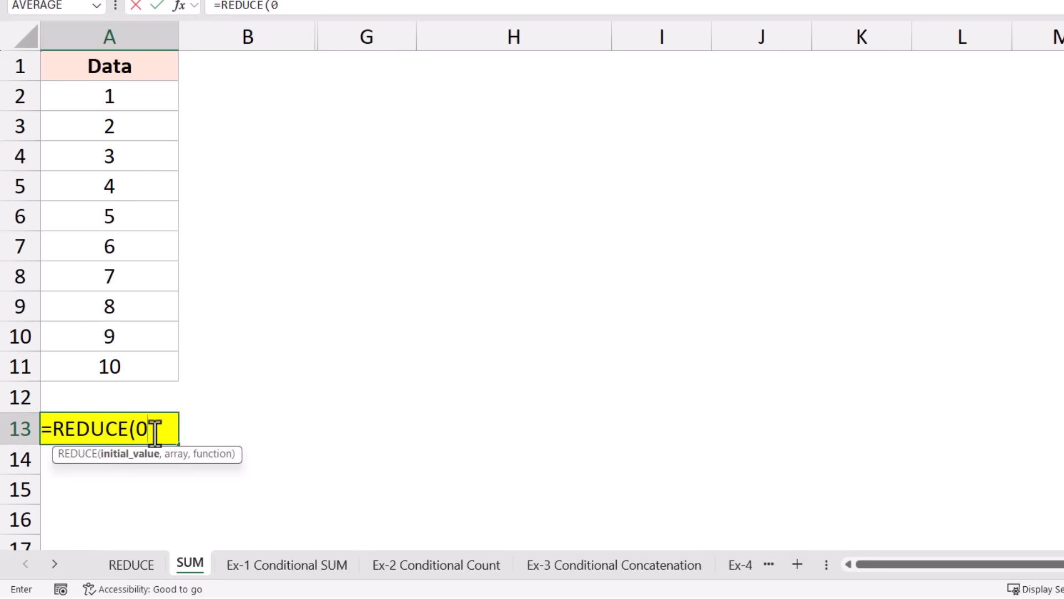
type(",")
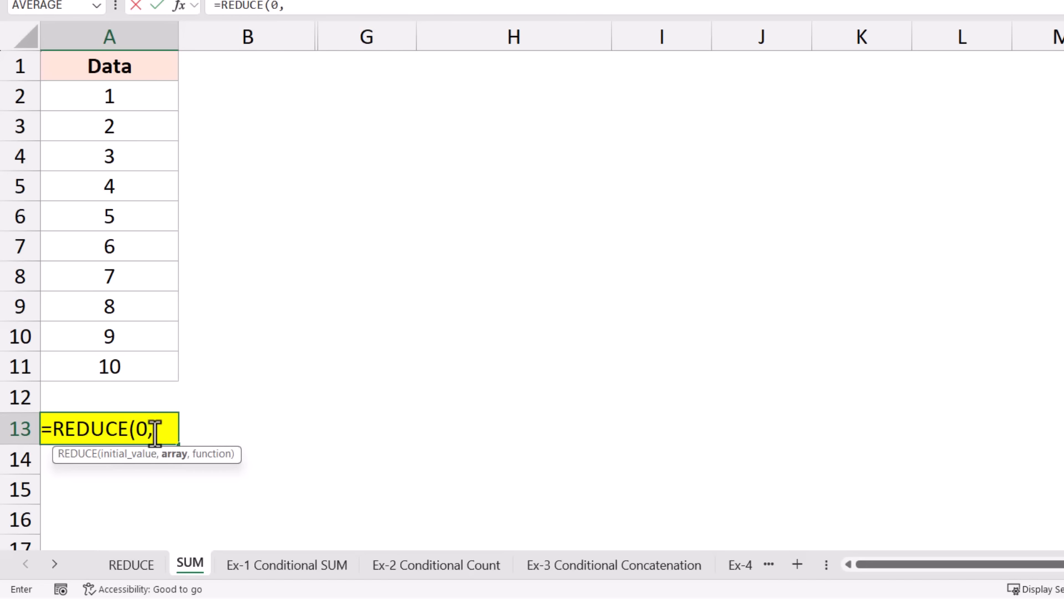
left_click_drag(117, 98, 92, 356)
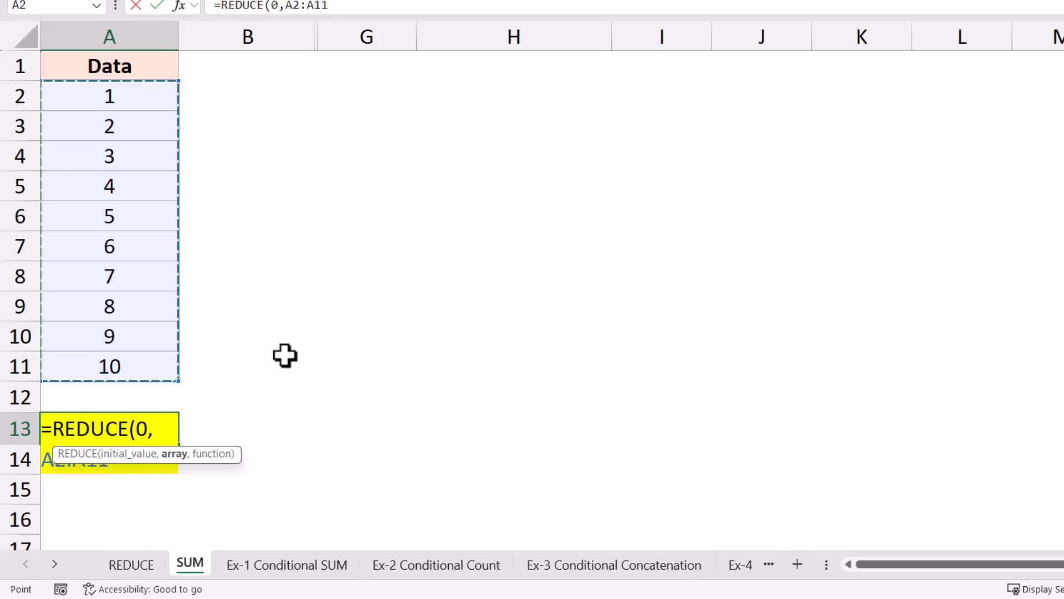
type(",")
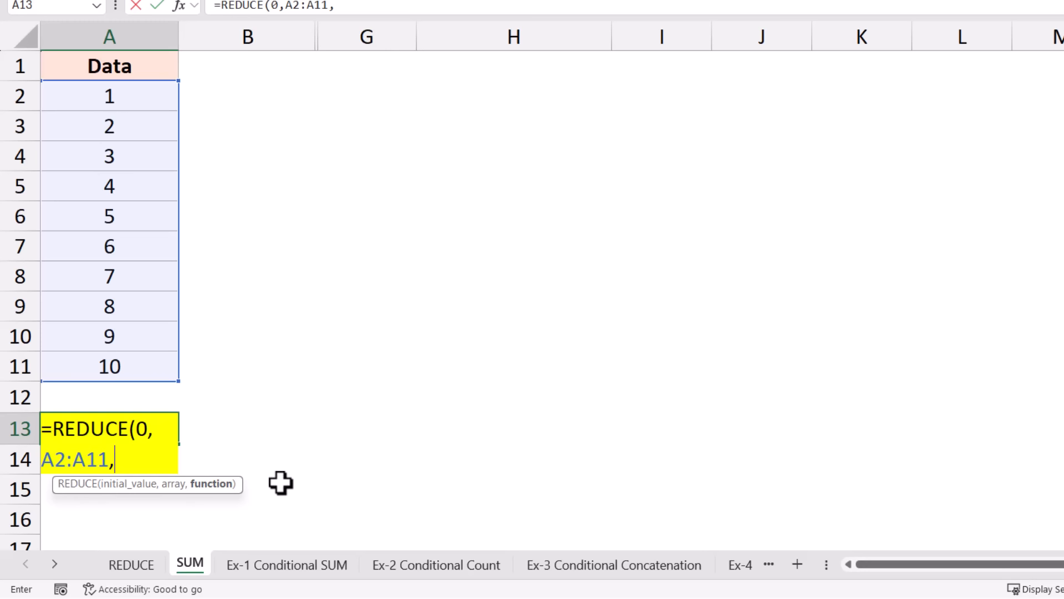
Add a LAMBDA as the function argument of REDUCE, with the parameters acc and curr.
type("LMA")
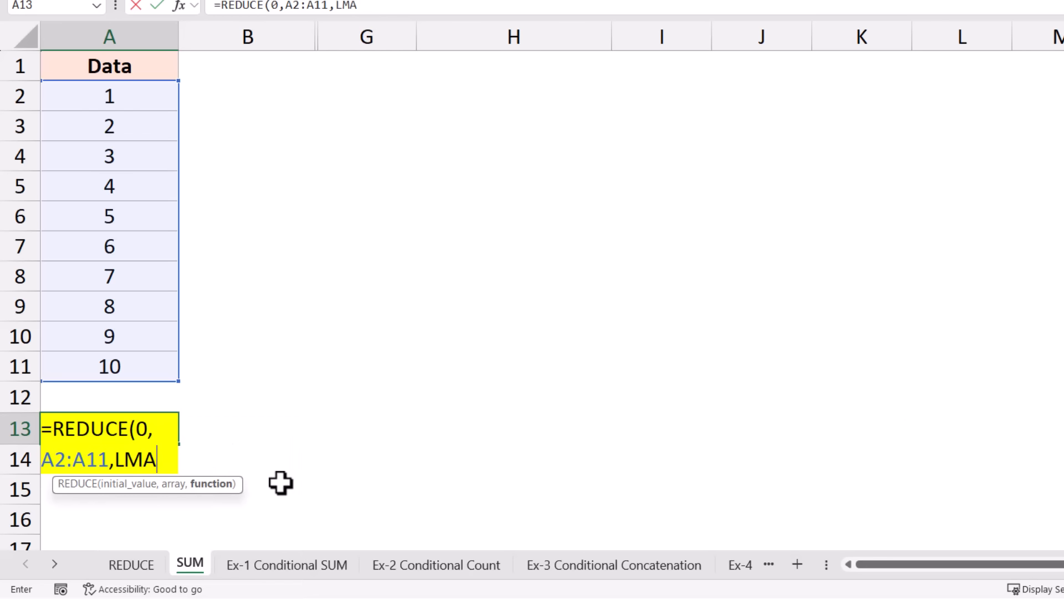
key("BackSpace")
key("BackSpace")
type("AMB")
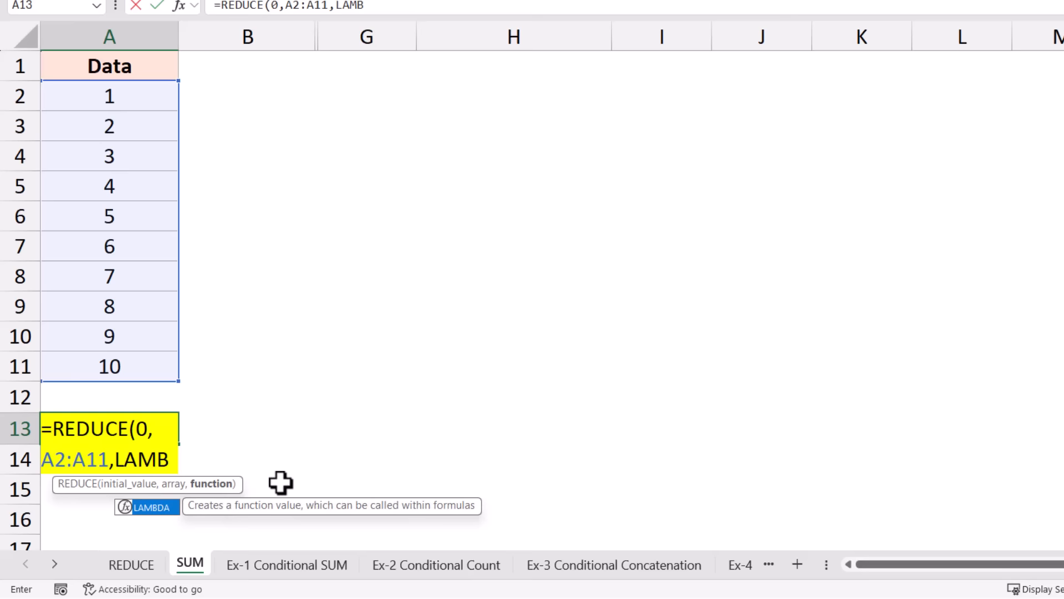
key("Tab")
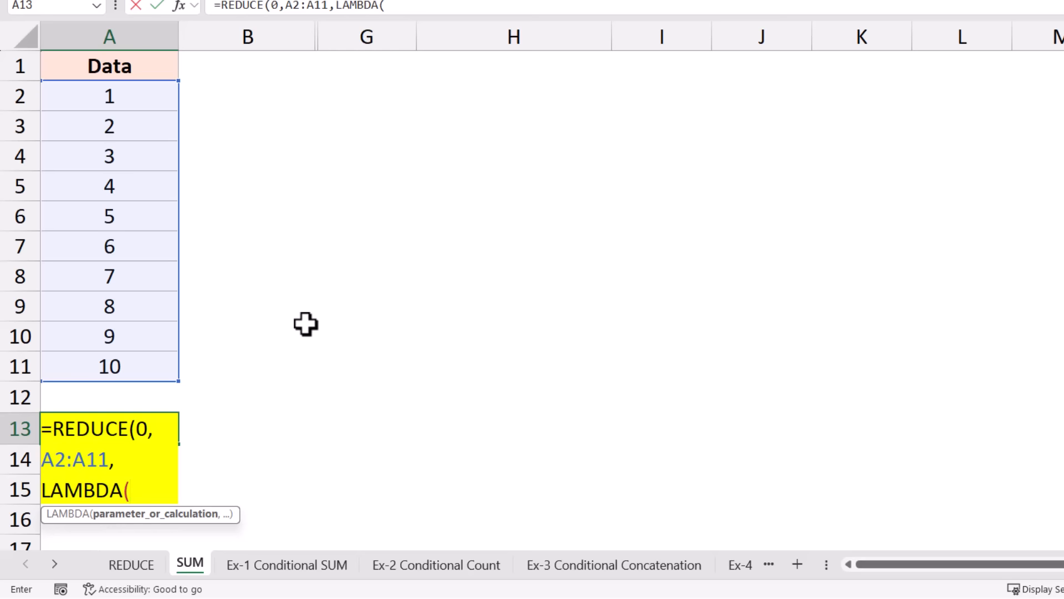
type("acc,curr")
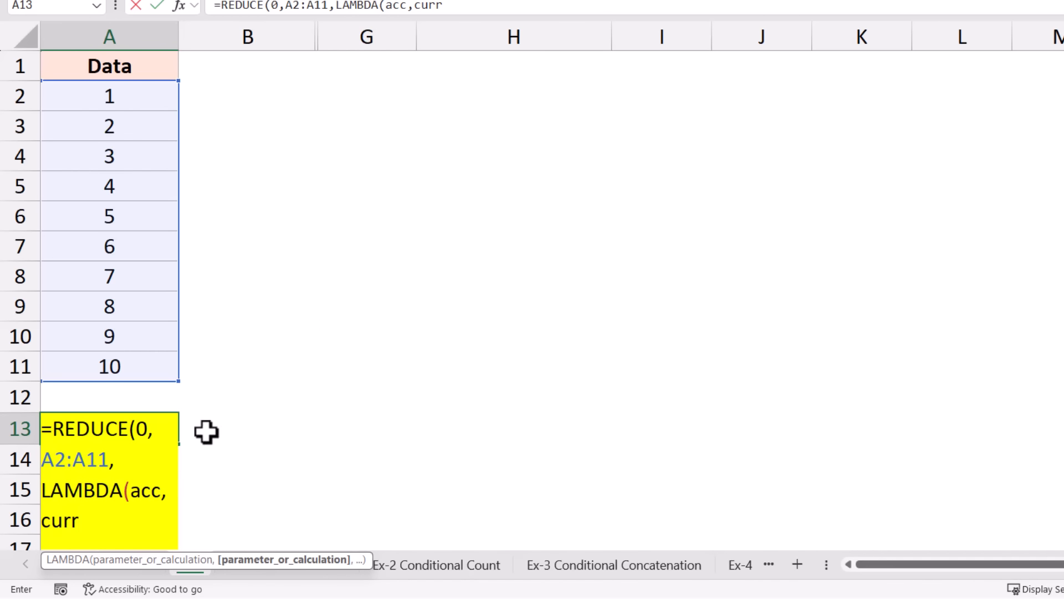
Rename the LAMBDA parameters in the A13 formula to a and v, ready for the calculation argument.
left_click_drag(132, 491, 157, 492)
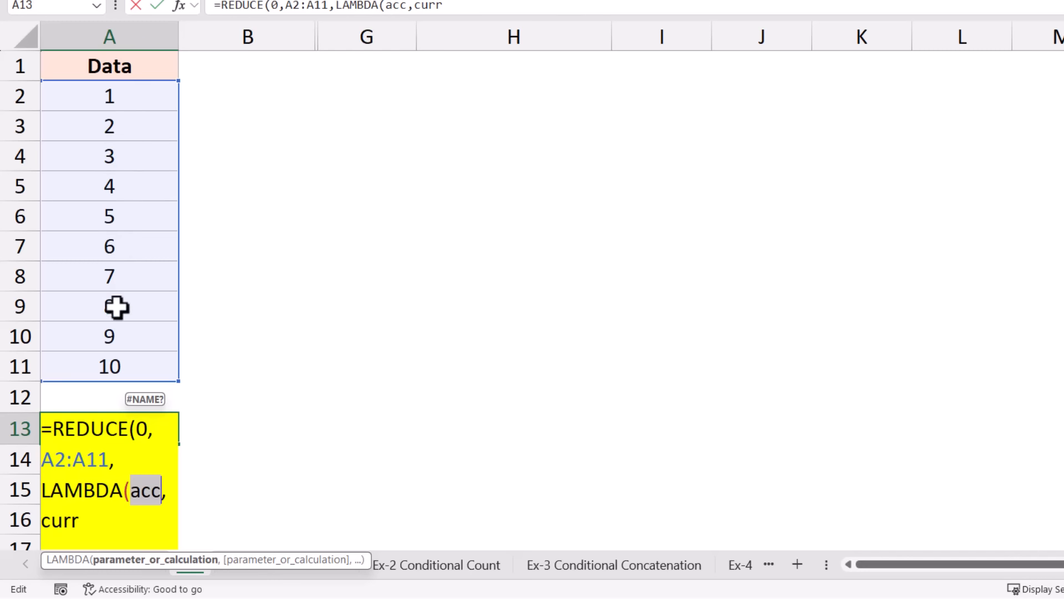
left_click_drag(147, 491, 156, 490)
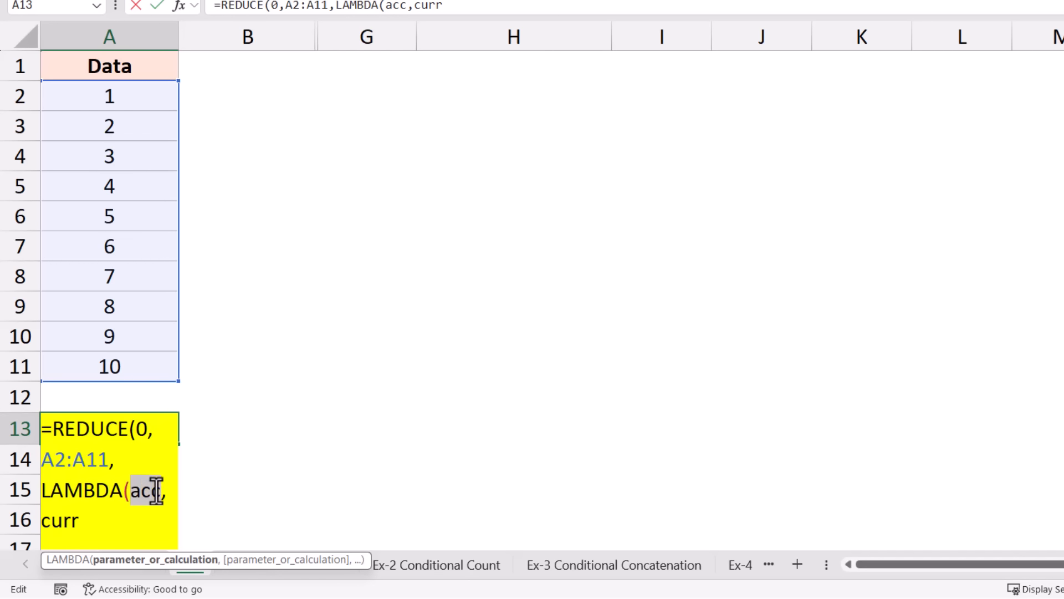
type("a")
left_click_drag(83, 516, 48, 520)
type("v")
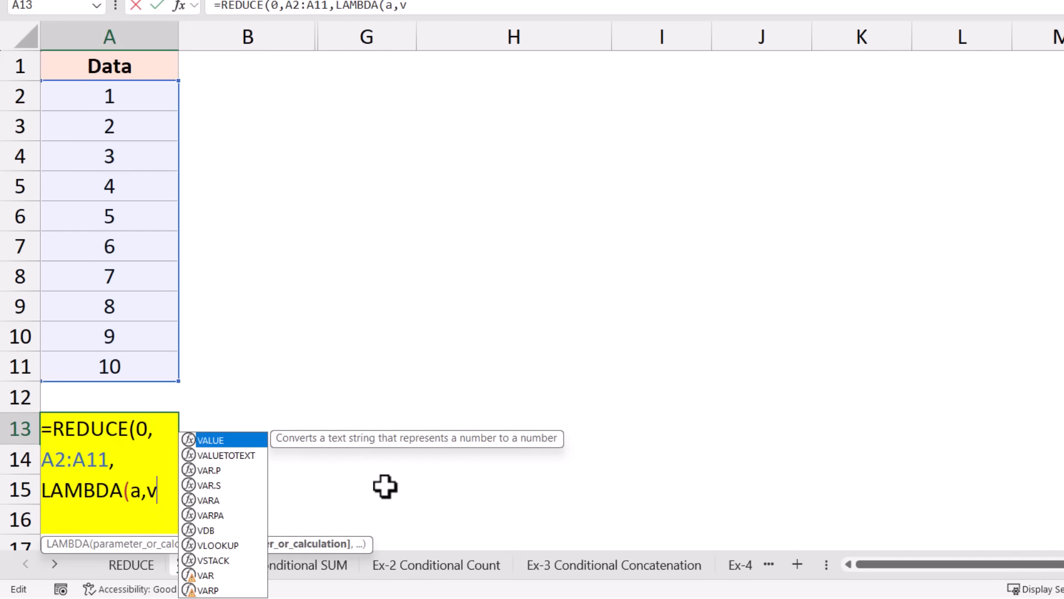
type(",")
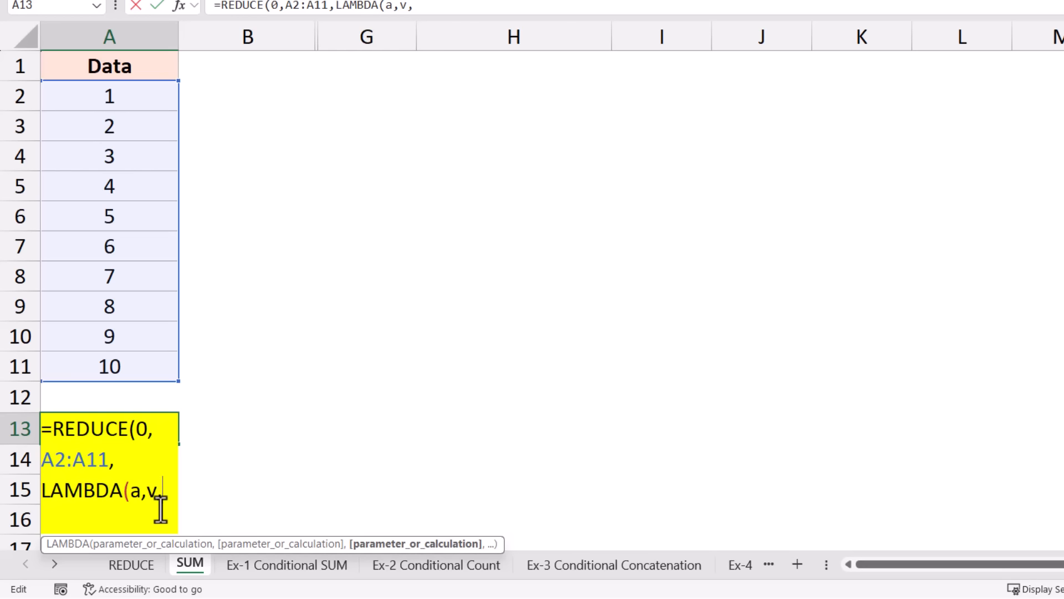
double_click(134, 493)
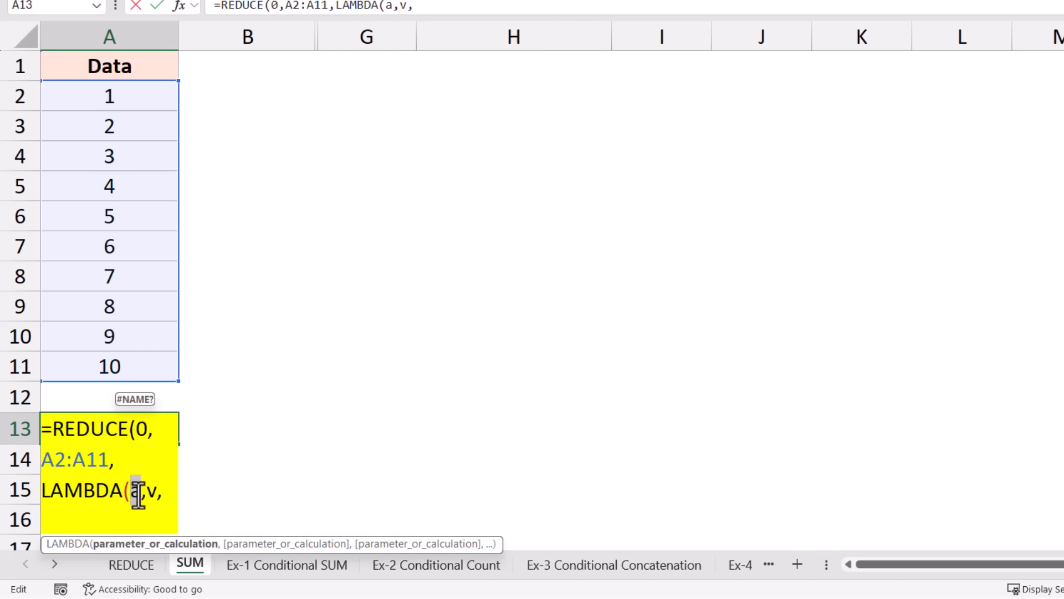
double_click(150, 493)
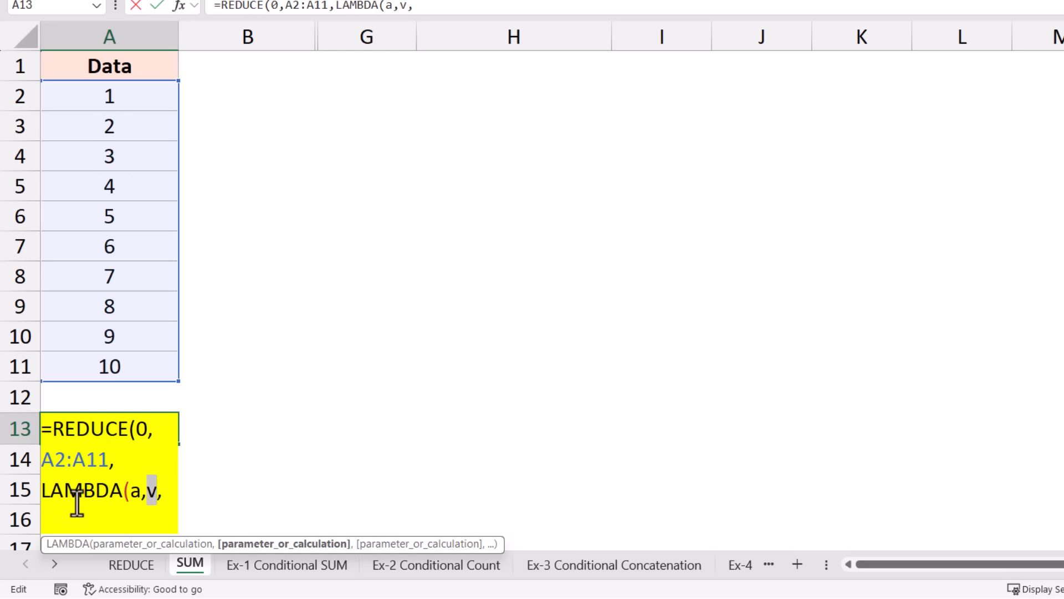
double_click(134, 491)
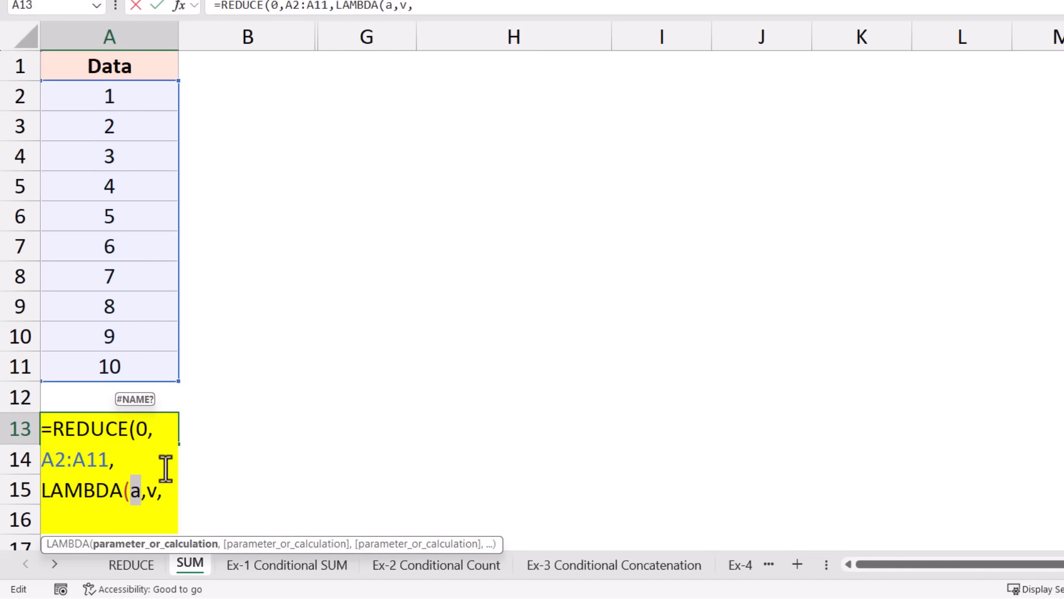
Complete the LAMBDA with the calculation a+v, close the REDUCE formula and commit it in A13.
left_click(163, 492)
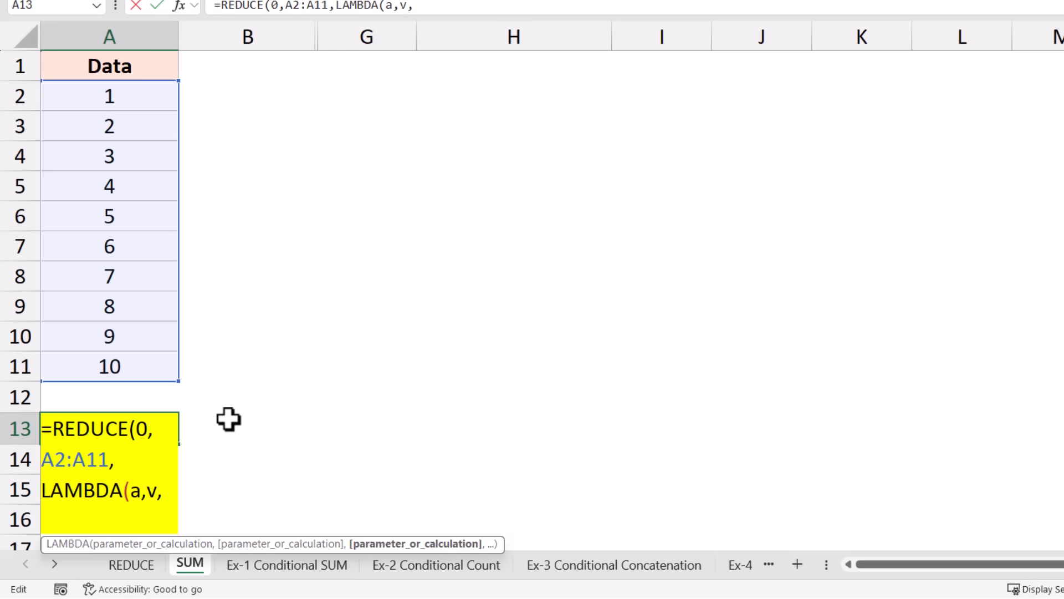
type("a+v")
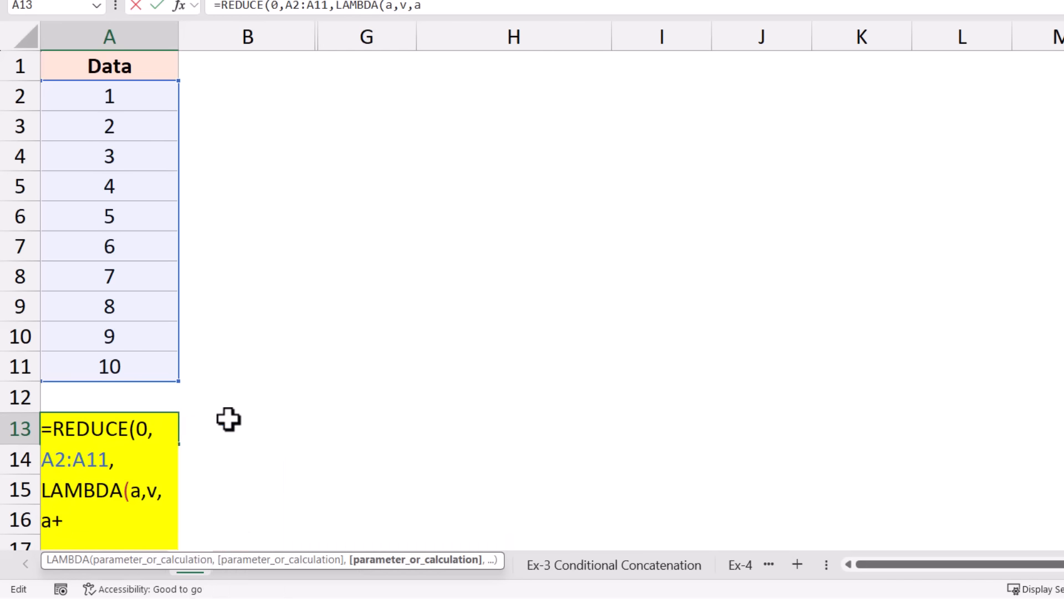
type(")")
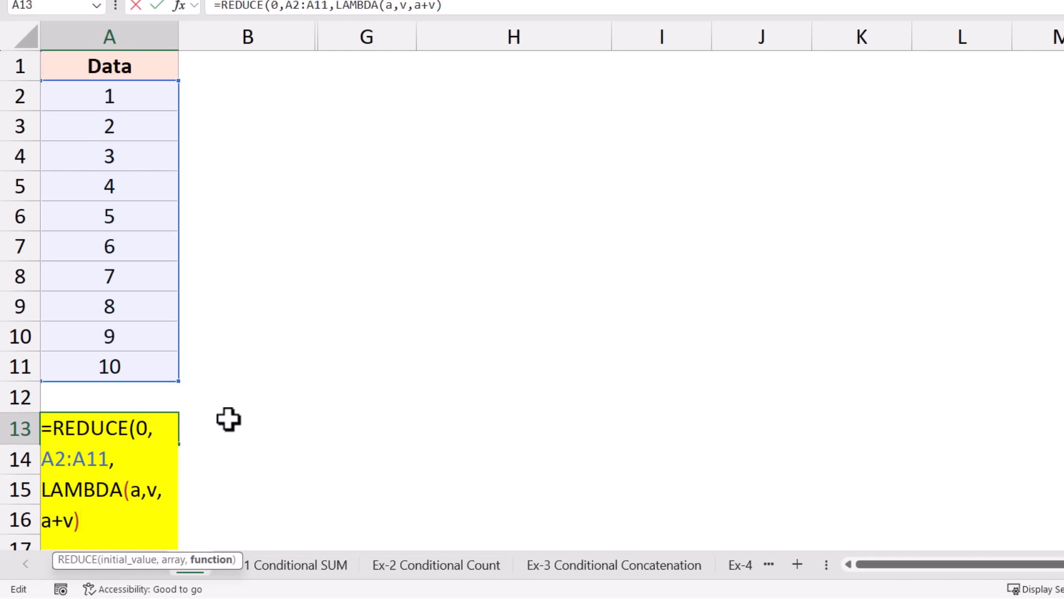
type(")")
key("Return")
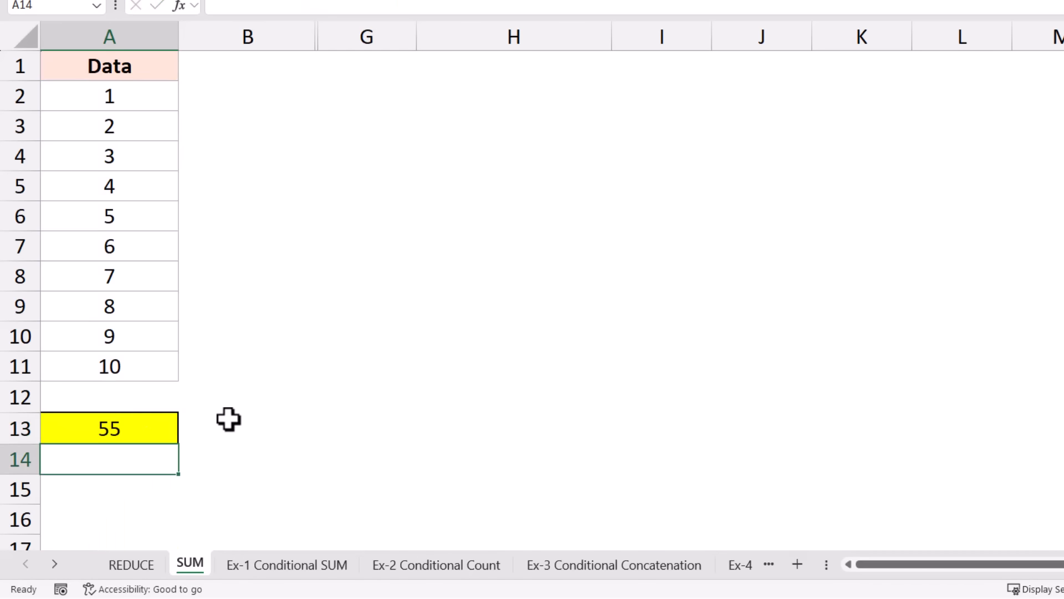
key("Up")
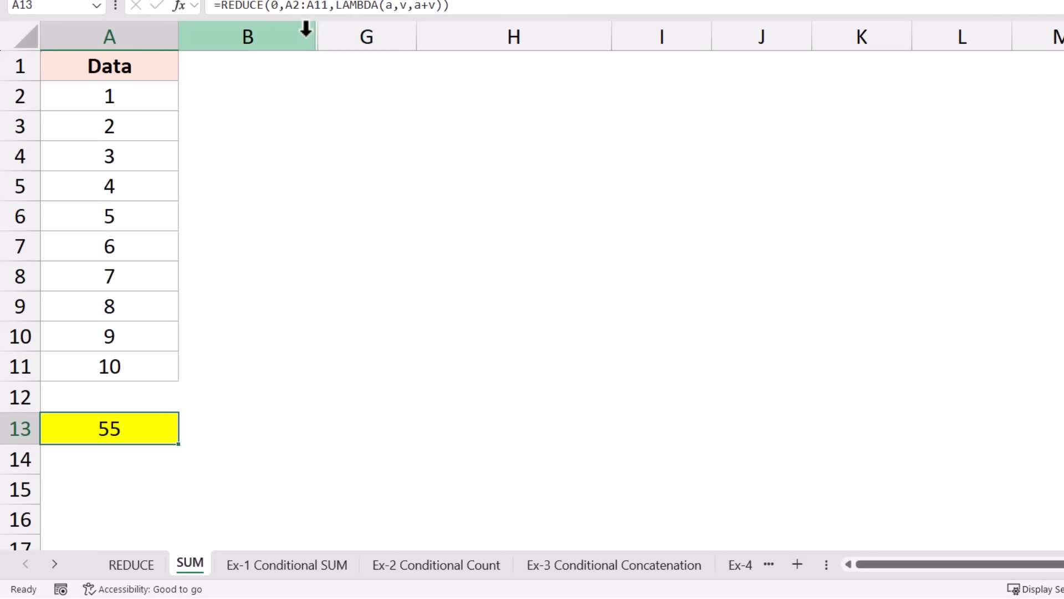
Unhide the hidden columns C to F between columns B and G.
left_click_drag(306, 29, 345, 34)
right_click(342, 34)
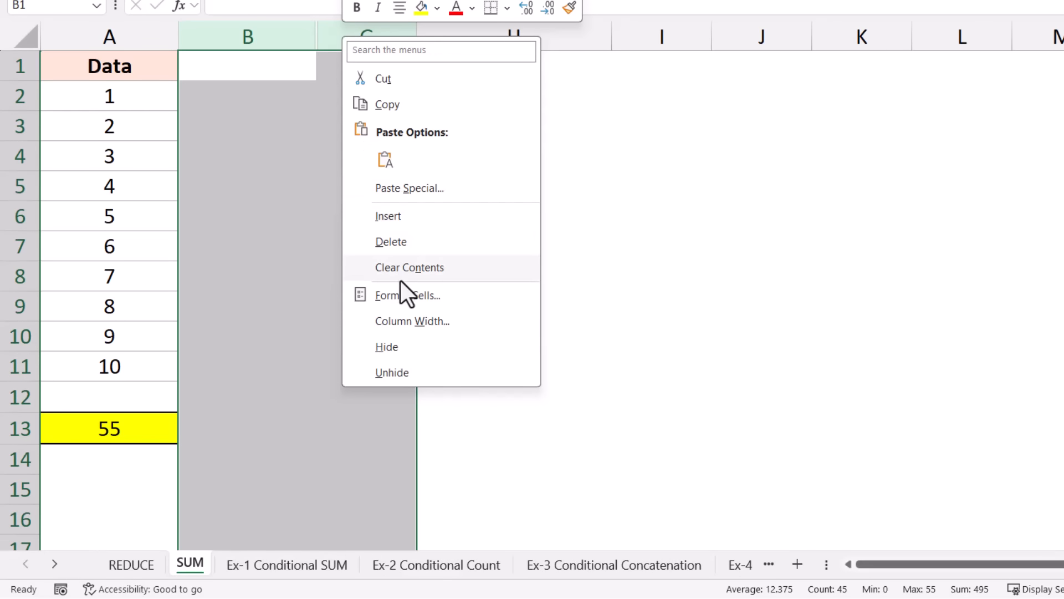
left_click(395, 370)
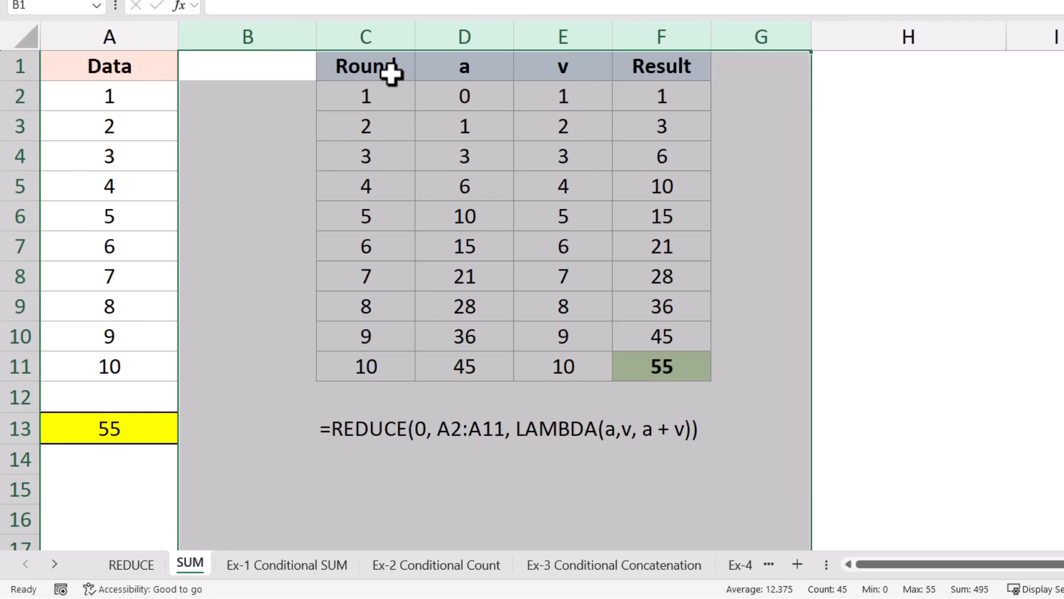
Examine the REDUCE formula written out in C13, comparing its initial value, array and LAMBDA arguments with the formula in A13.
left_click(382, 102)
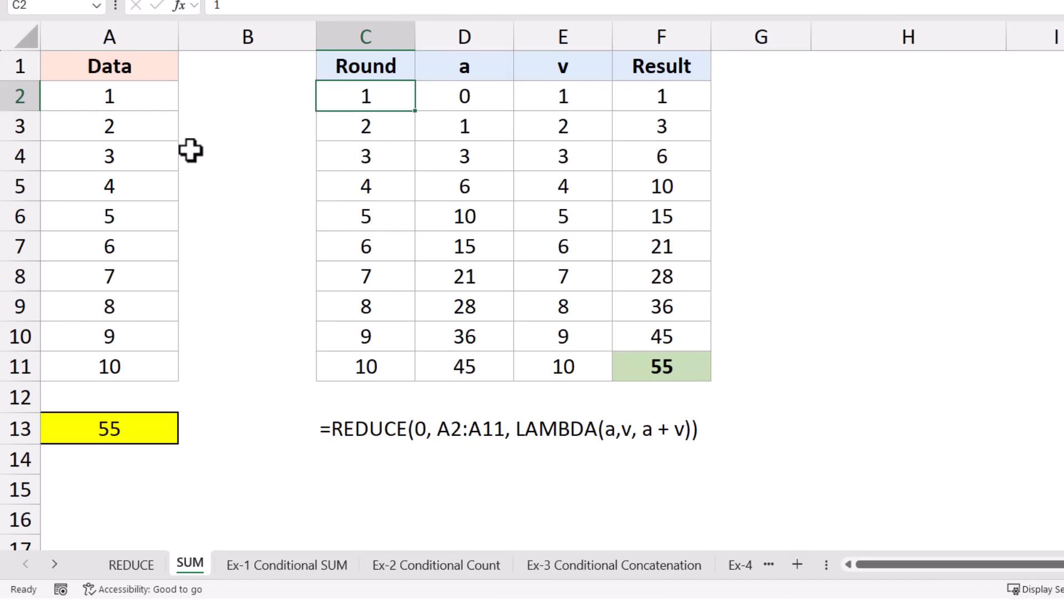
left_click(112, 428)
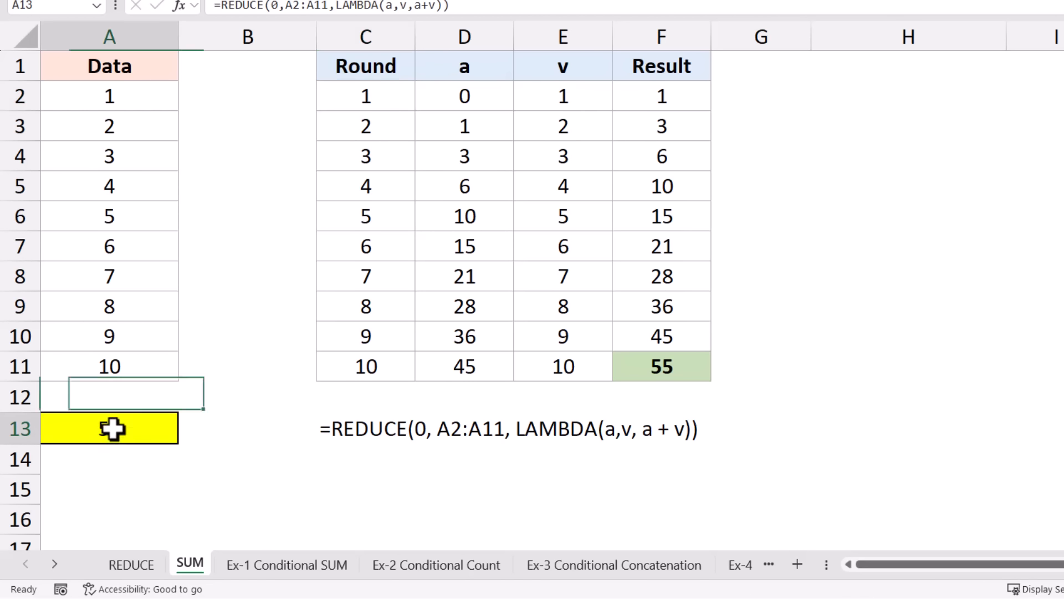
left_click(417, 430)
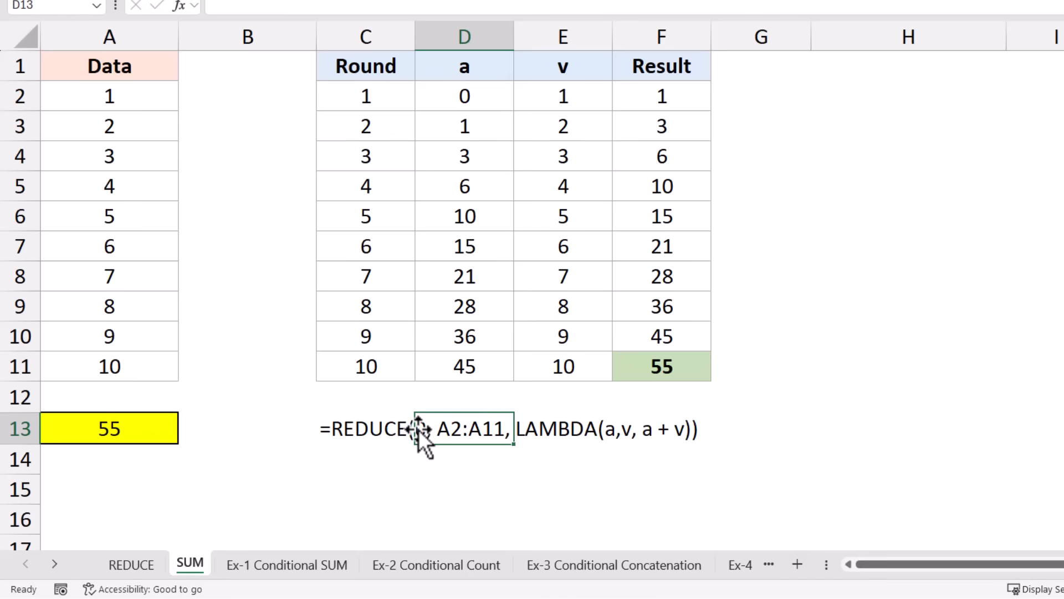
left_click(342, 428)
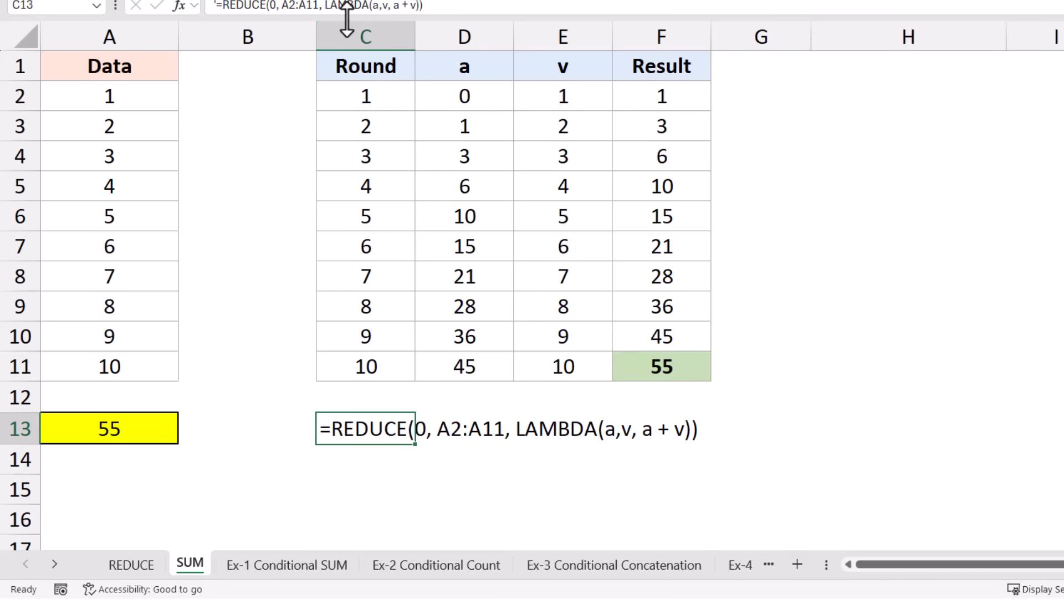
left_click_drag(269, 5, 276, 5)
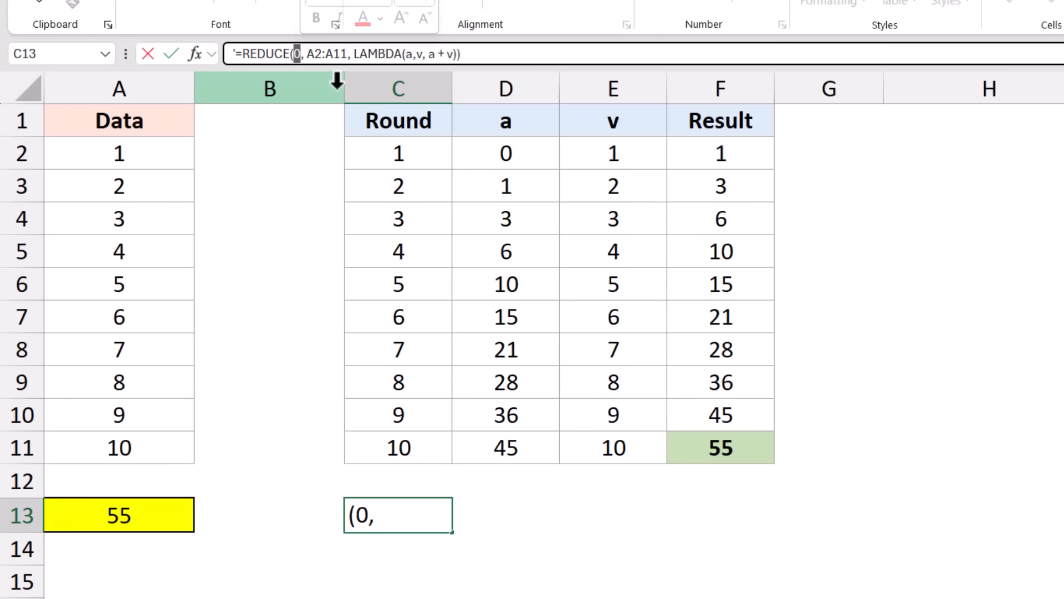
key("Escape")
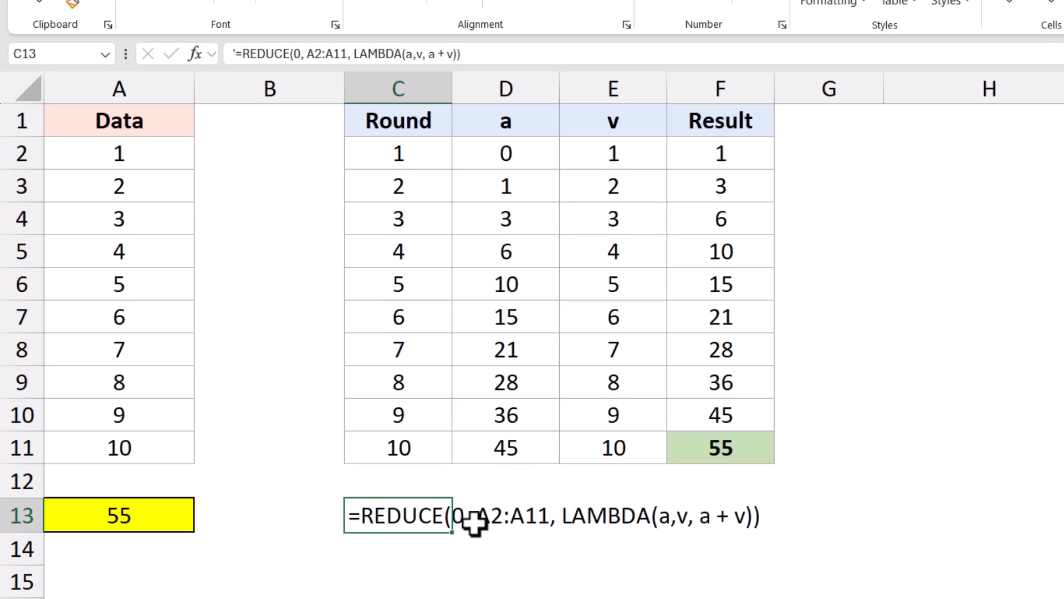
left_click_drag(446, 499, 469, 539)
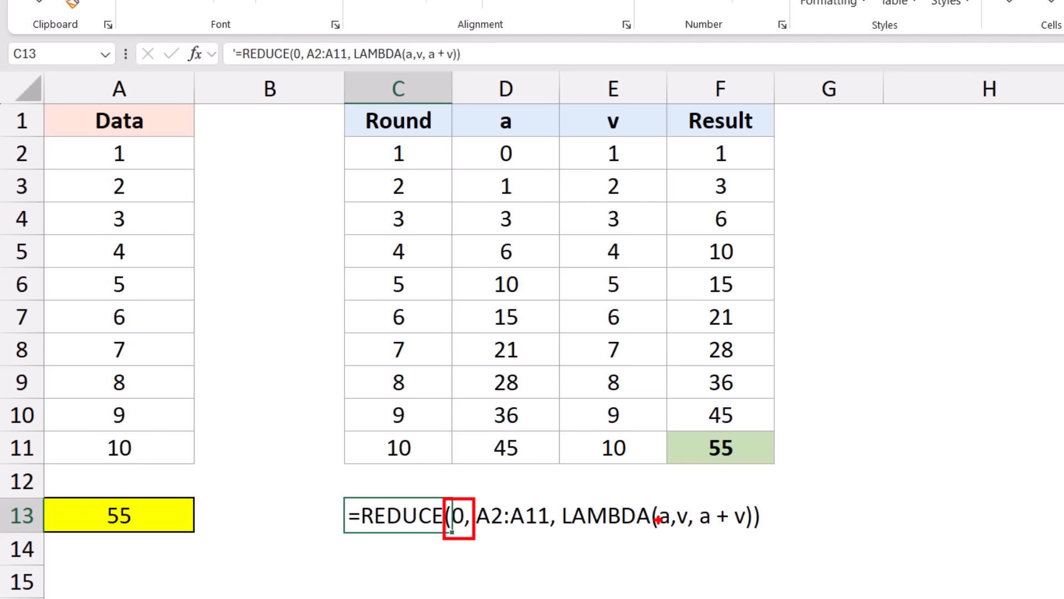
left_click_drag(476, 519, 660, 519)
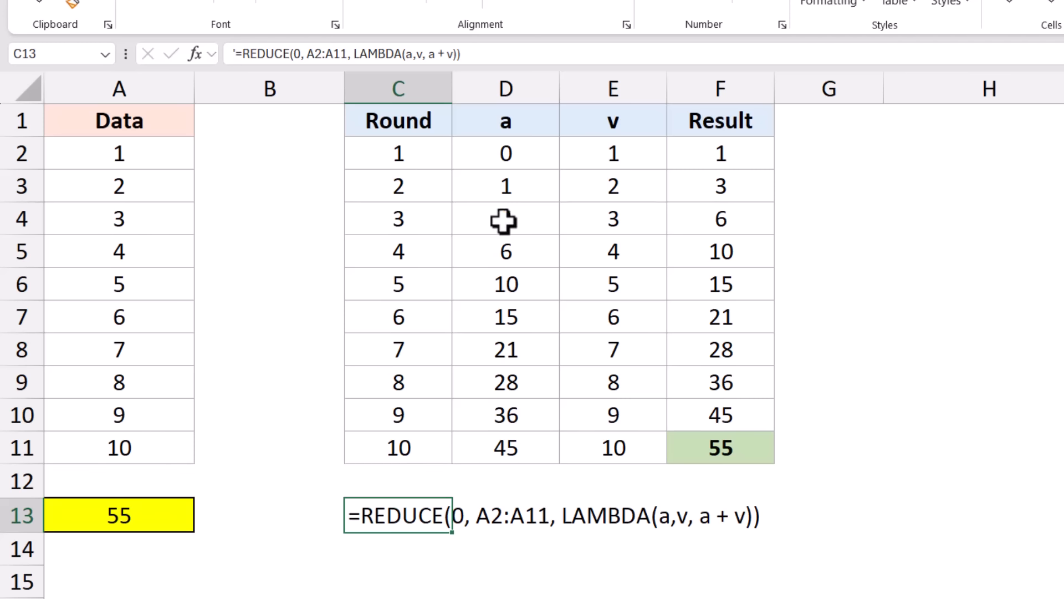
Trace rounds 1 to 3 in the table, checking how a, v and the result in columns D to F relate in each row.
left_click(438, 152)
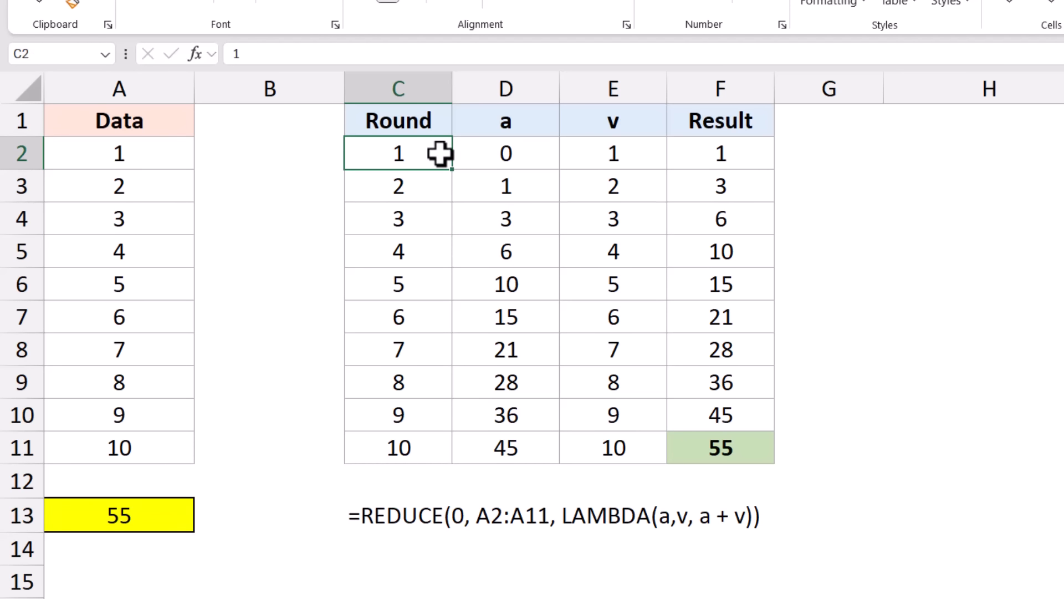
left_click(483, 153)
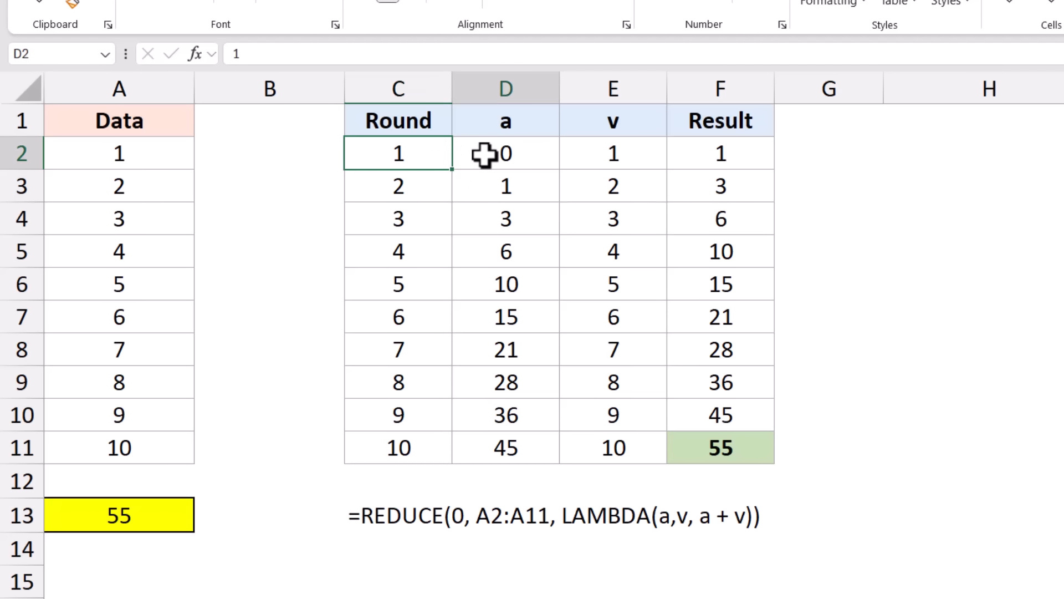
left_click(588, 155)
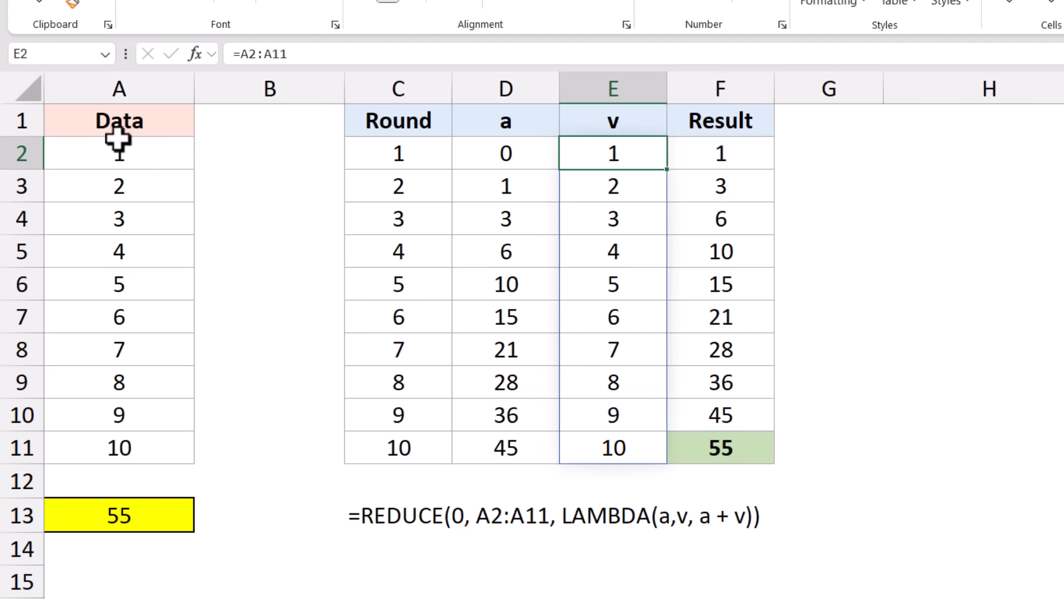
left_click(713, 157)
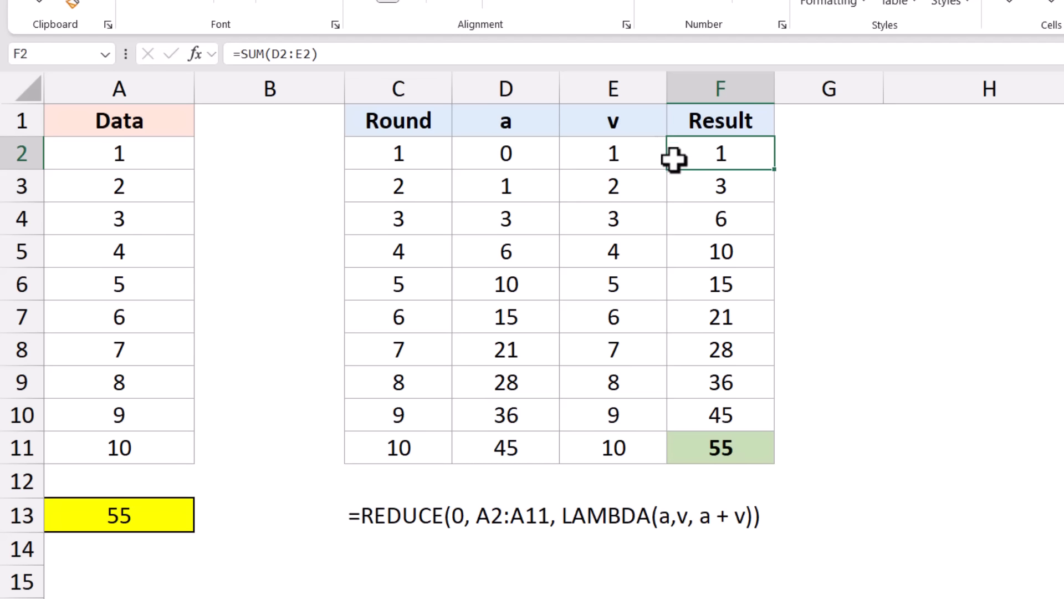
left_click(502, 189)
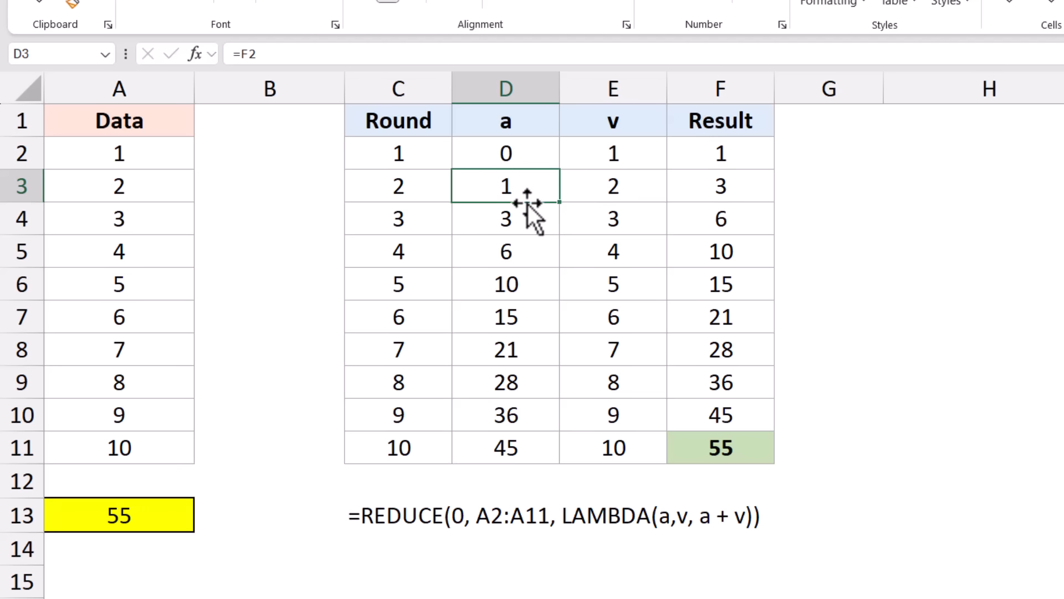
left_click(597, 189)
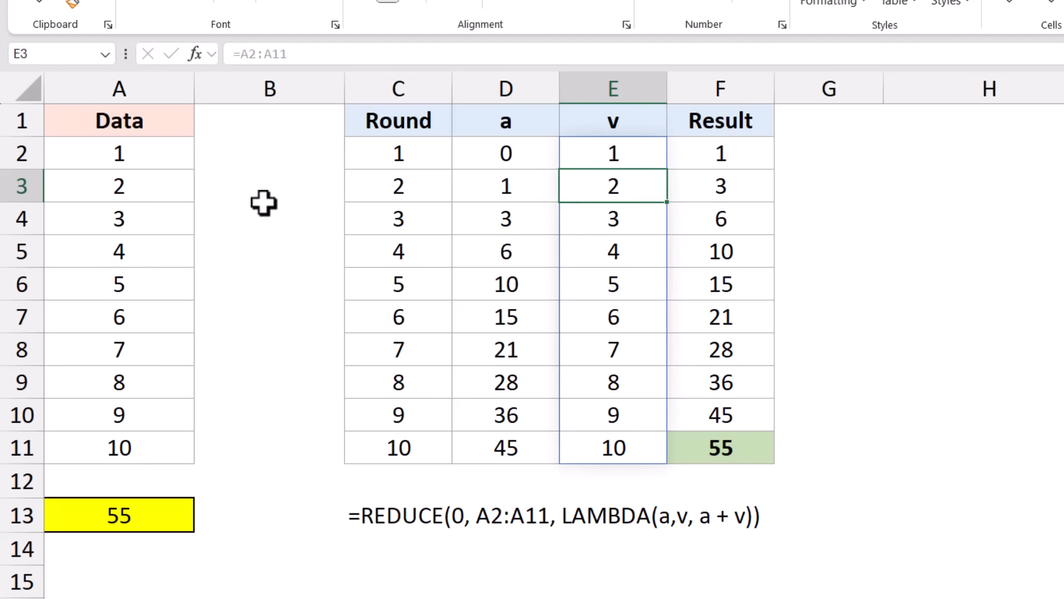
left_click_drag(541, 190, 588, 189)
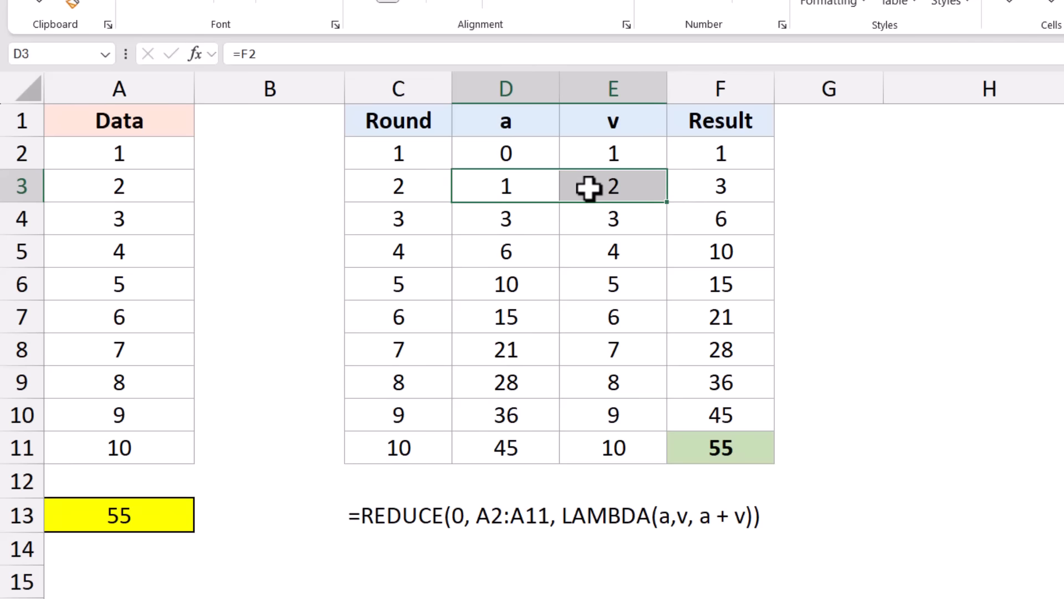
left_click(694, 189)
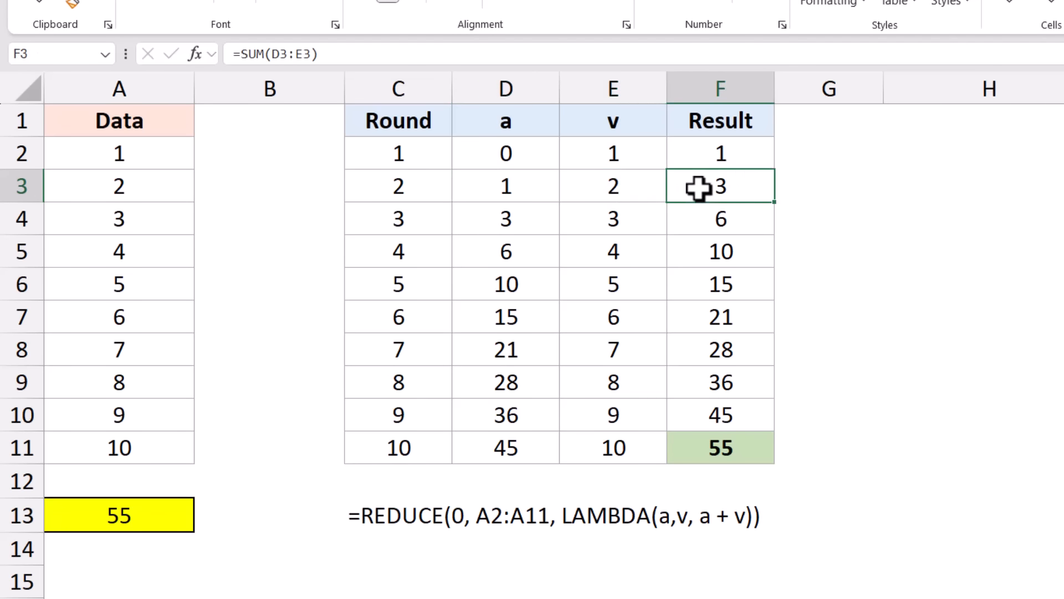
left_click(518, 216)
left_click(579, 218)
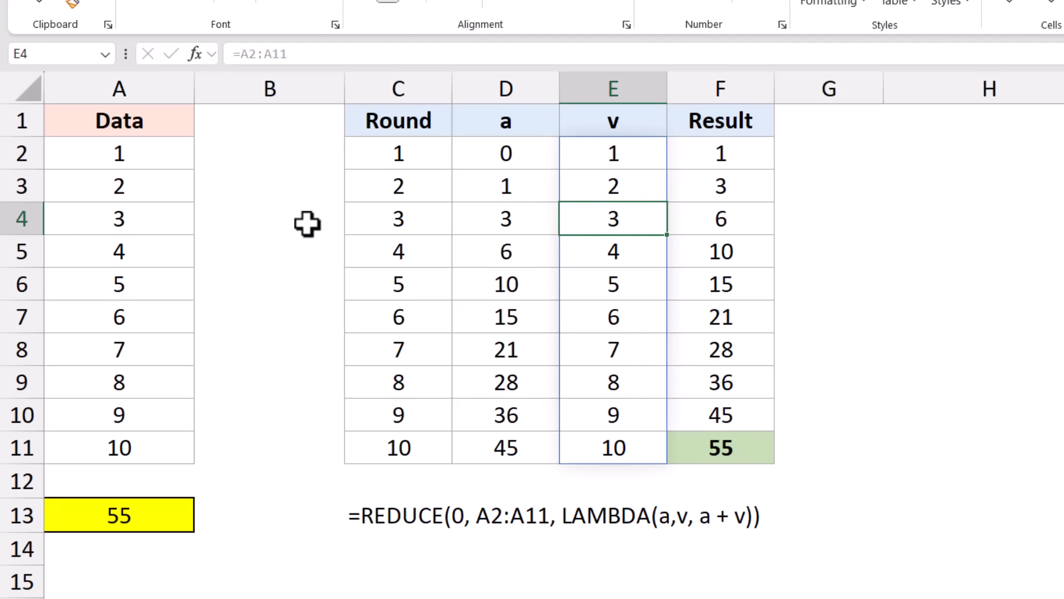
left_click_drag(513, 216, 626, 218)
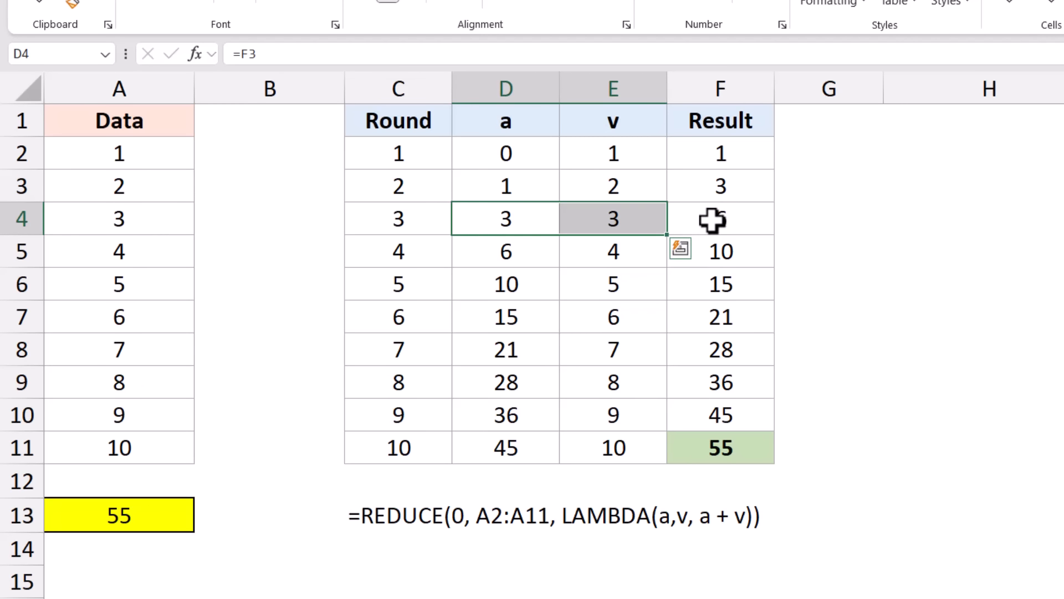
left_click(713, 218)
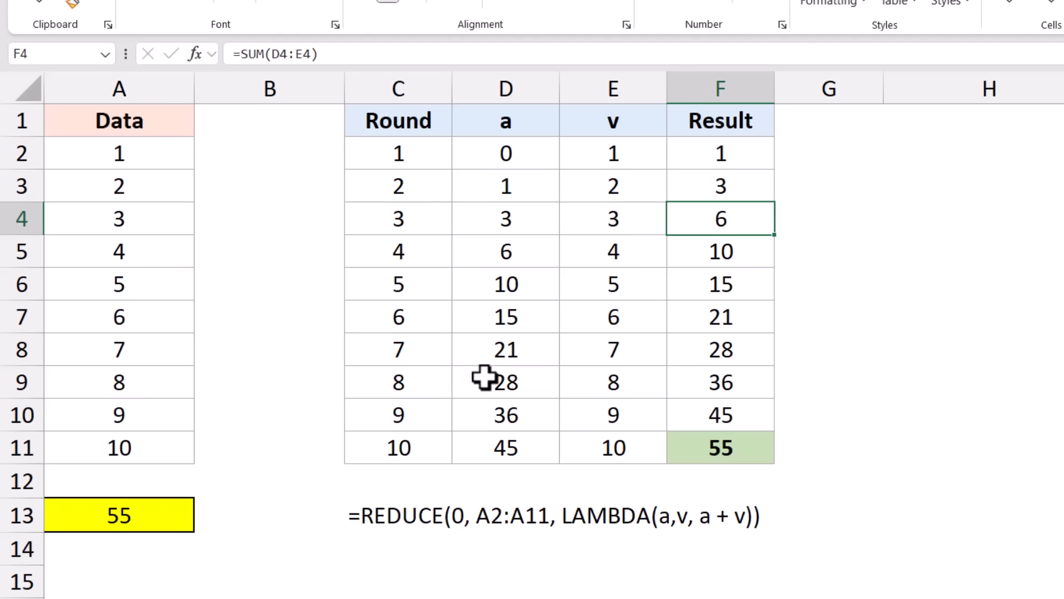
Compare the final round's result in F11 with the intermediate results in F2:F10.
left_click(719, 450)
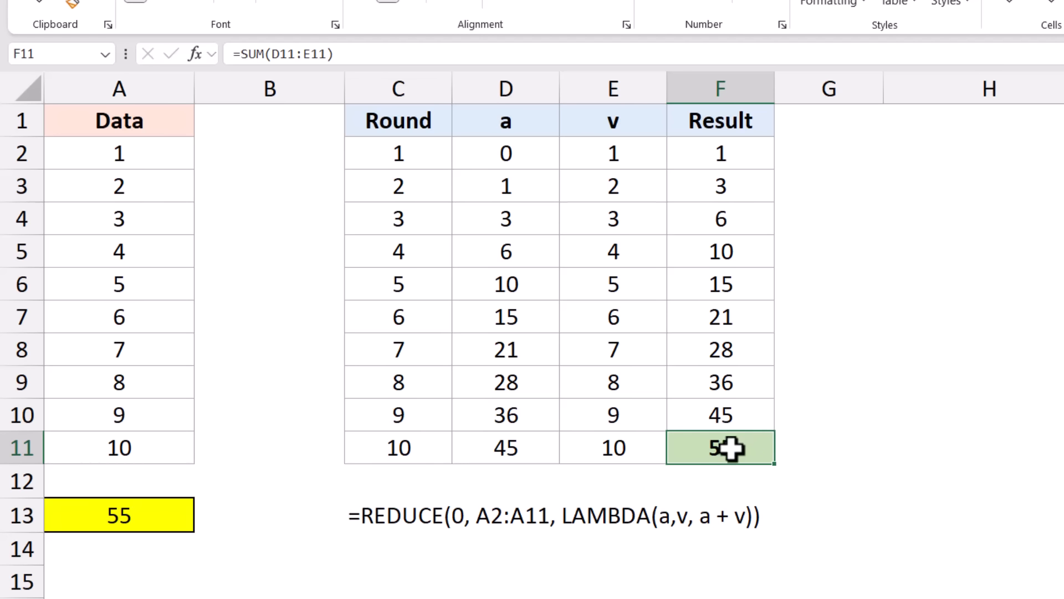
left_click_drag(698, 158, 693, 409)
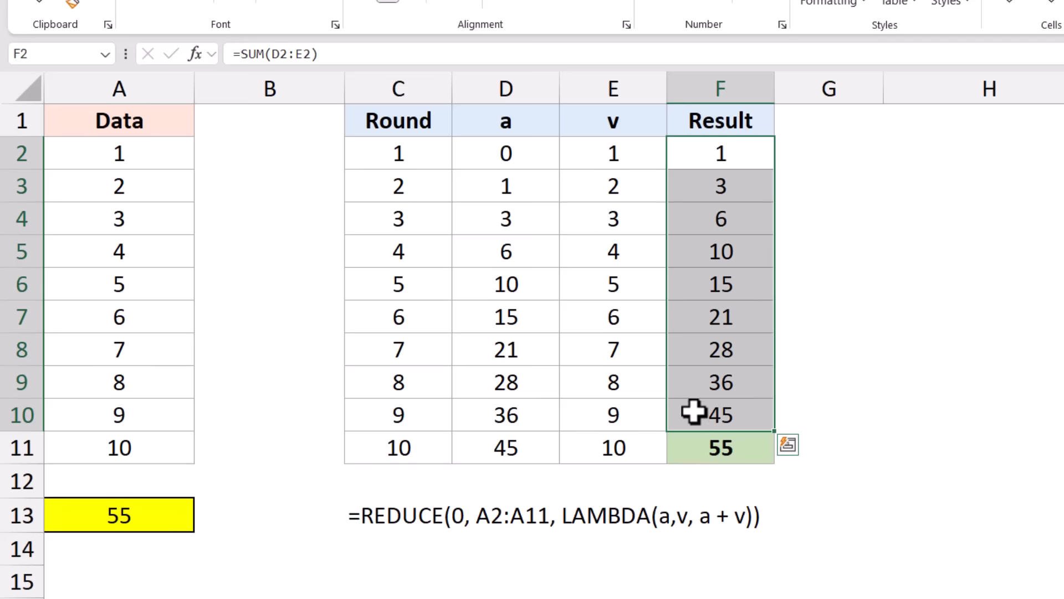
left_click(707, 450)
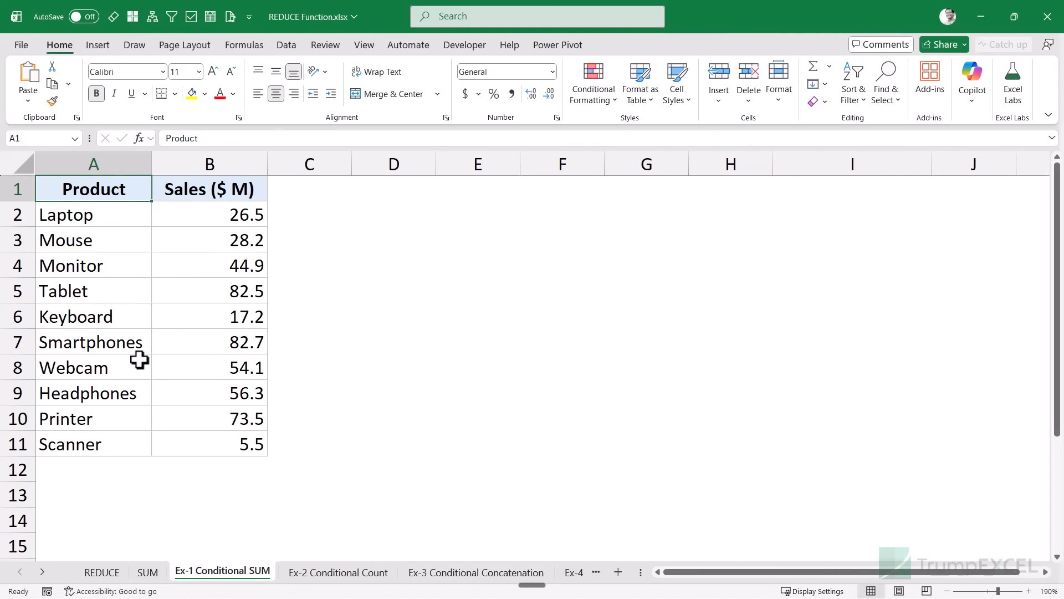
Start a REDUCE formula in B13 of the Ex-1 Conditional SUM sheet with an initial value of 0.
left_click(211, 493)
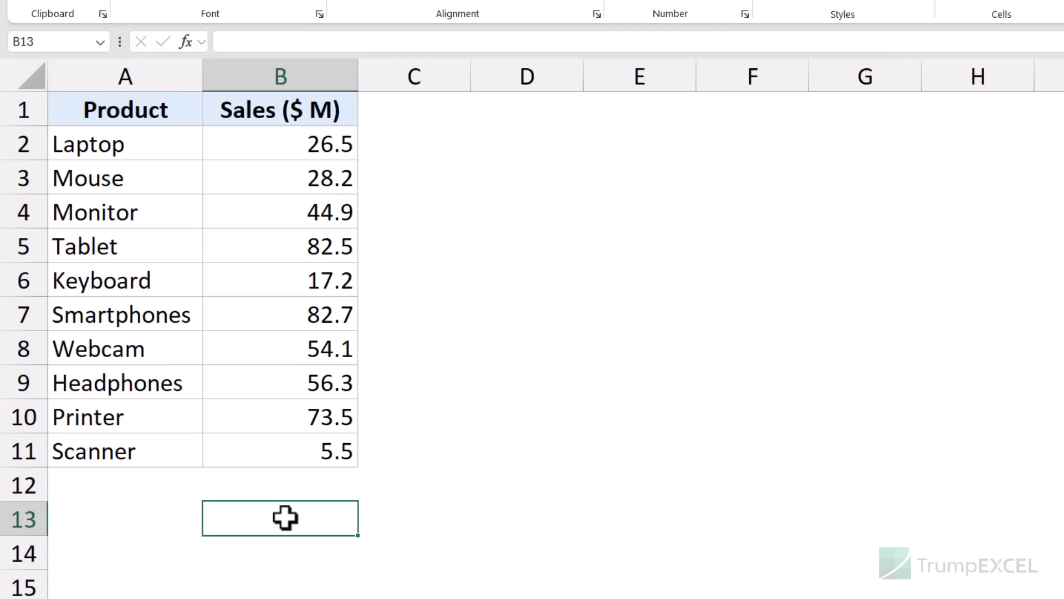
type("=red")
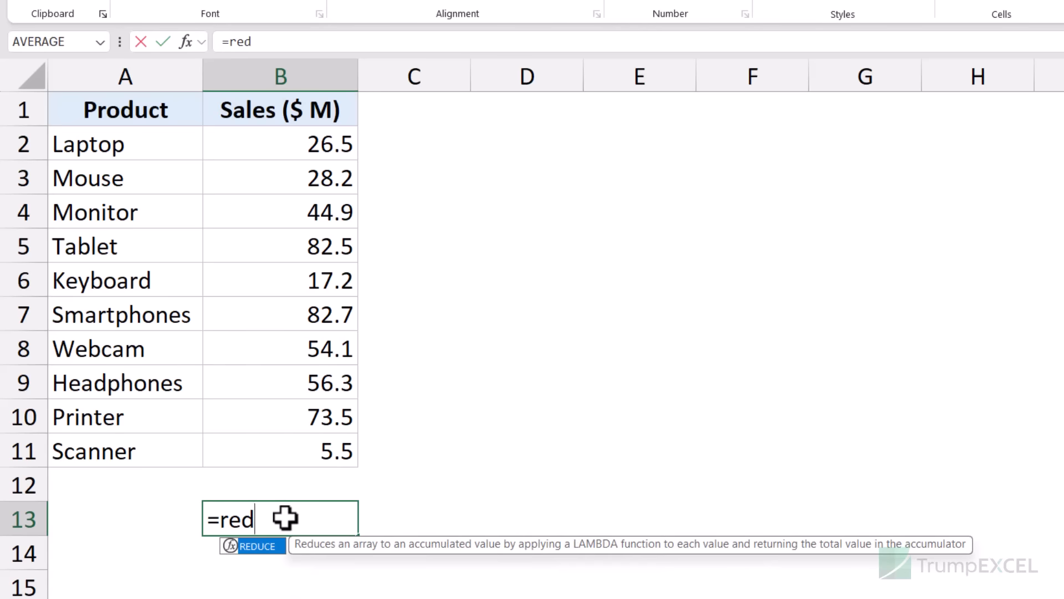
key("Tab")
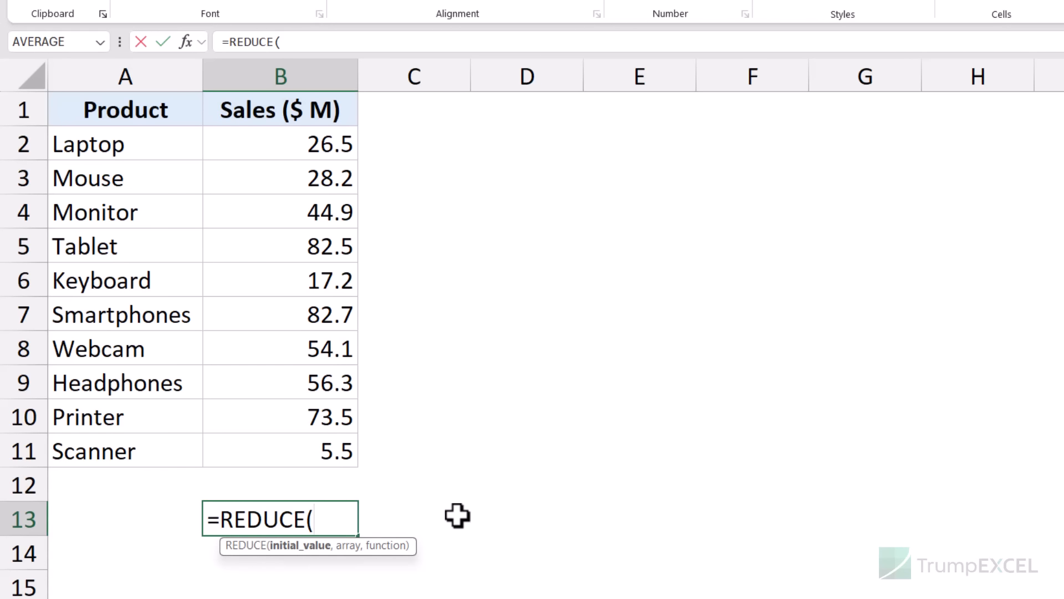
type("0,")
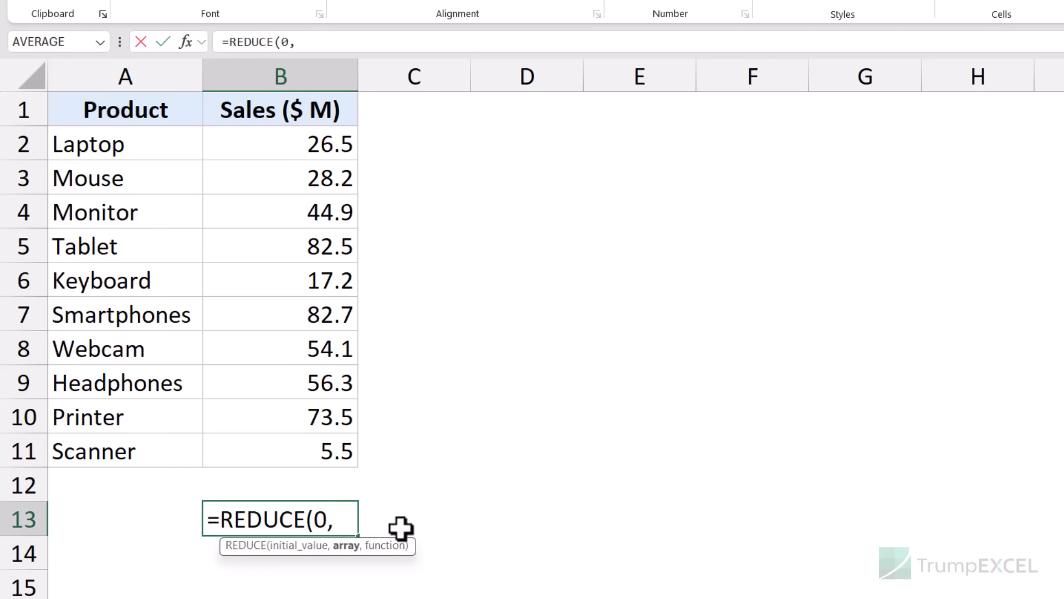
left_click_drag(326, 521, 315, 524)
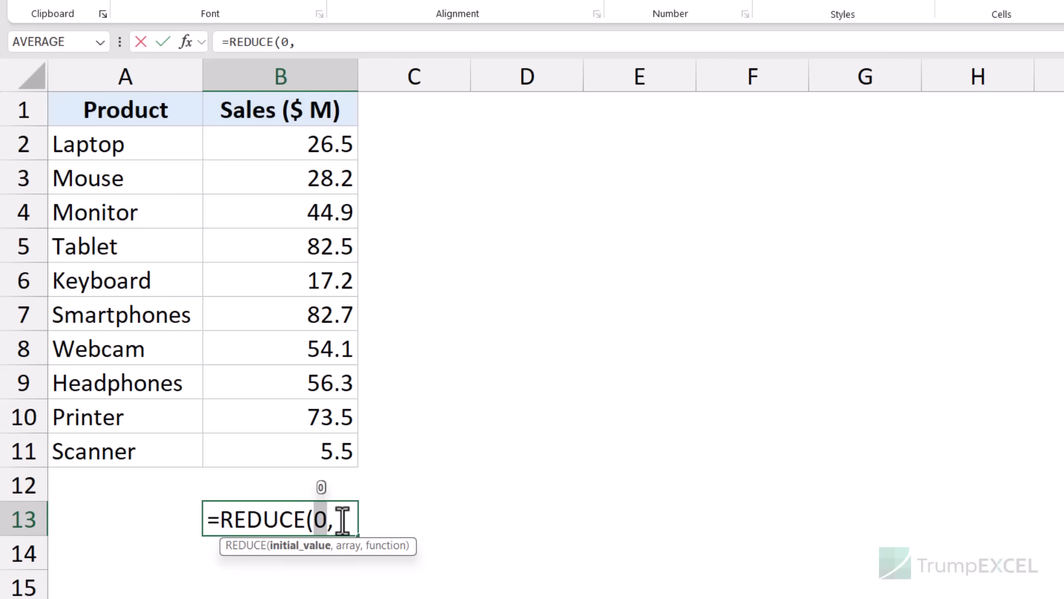
Set the sales values B2:B11 as the REDUCE array and add a LAMBDA with the parameters a and v.
left_click_drag(316, 148, 285, 441)
type(",L")
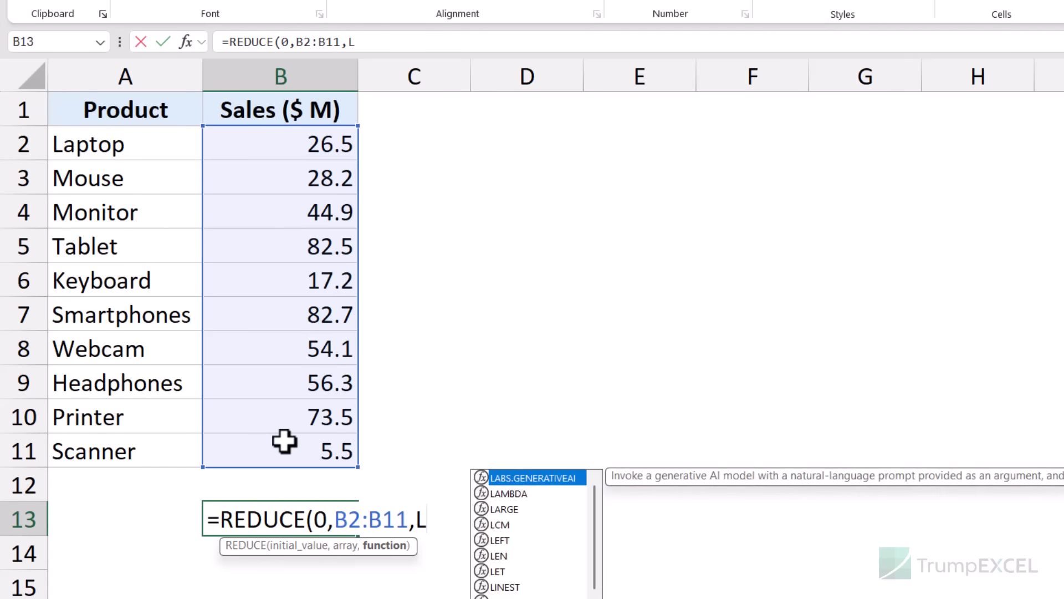
type("AM")
key("Tab")
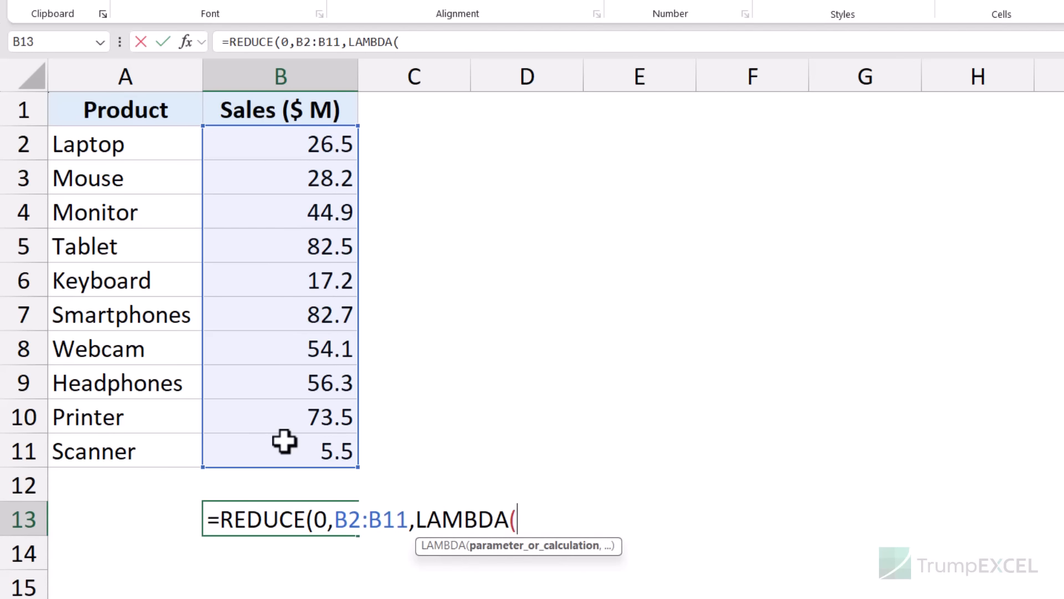
type("a,v")
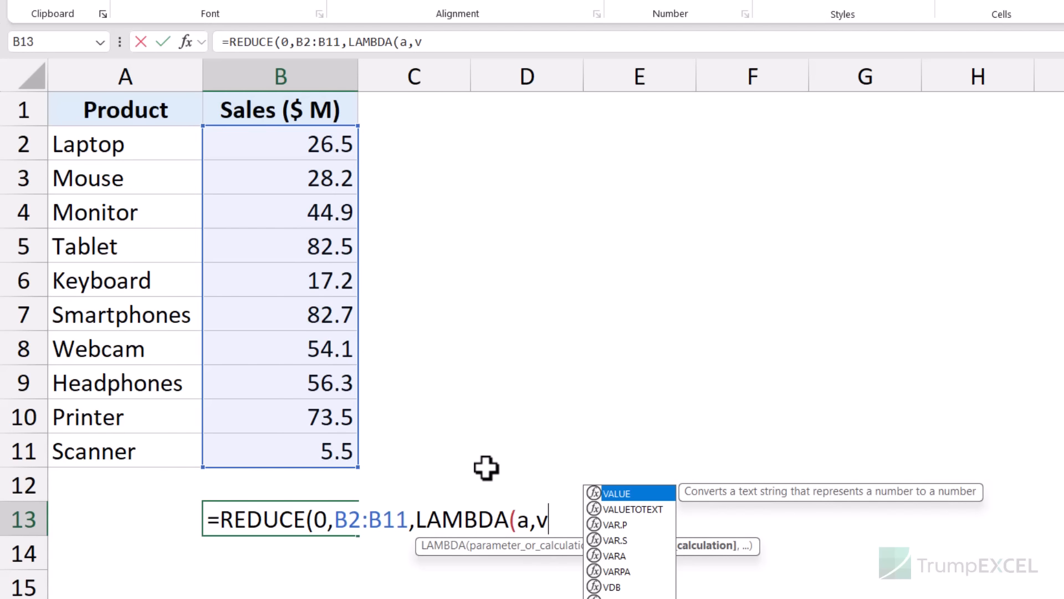
type(",")
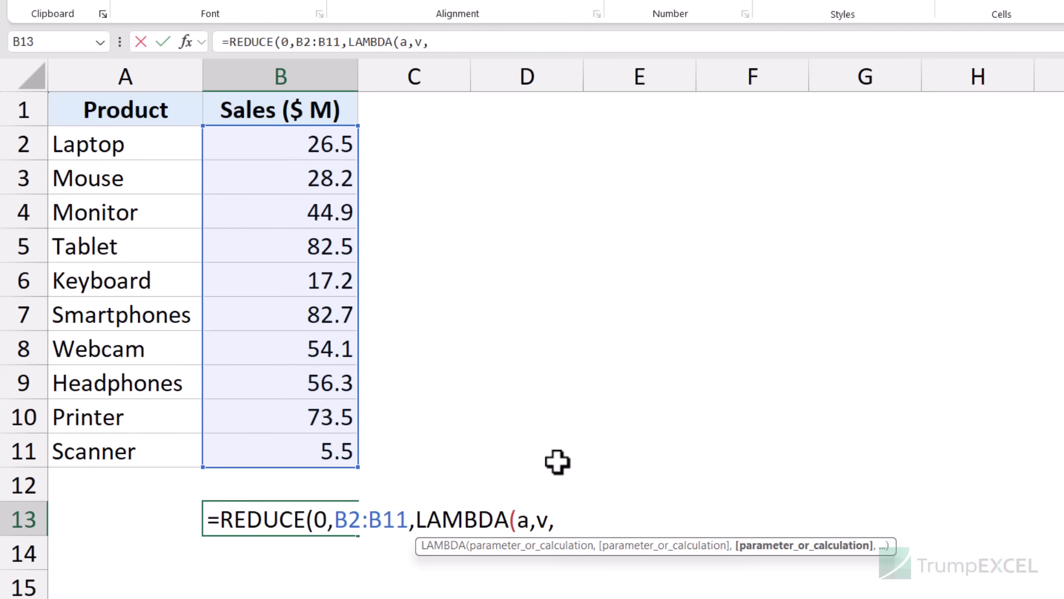
Complete the LAMBDA in B13 with the calculation IF(v>50,a+v,a) and enter the REDUCE formula.
type("if(")
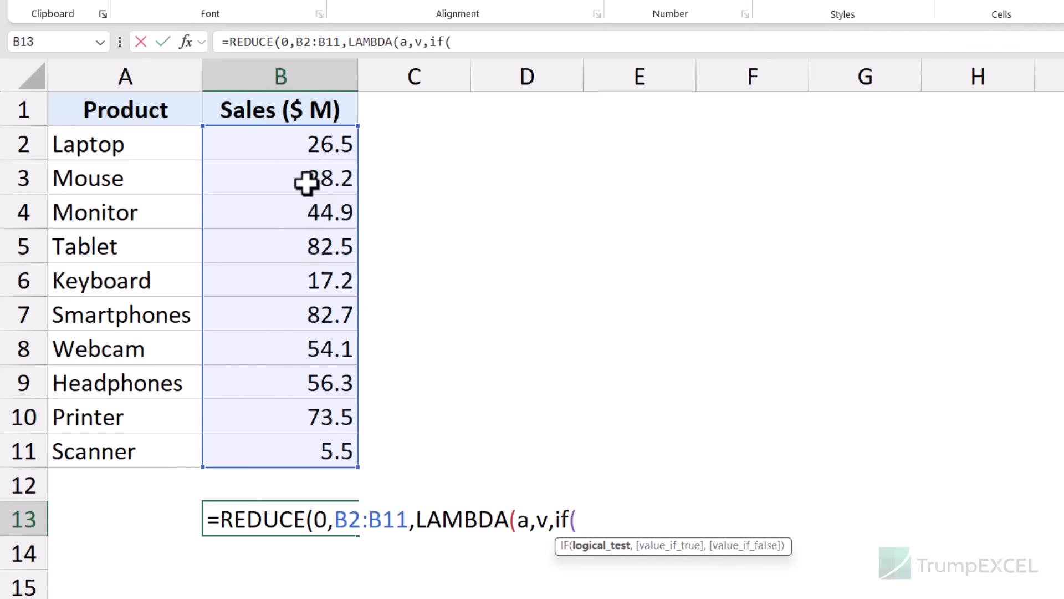
type("v")
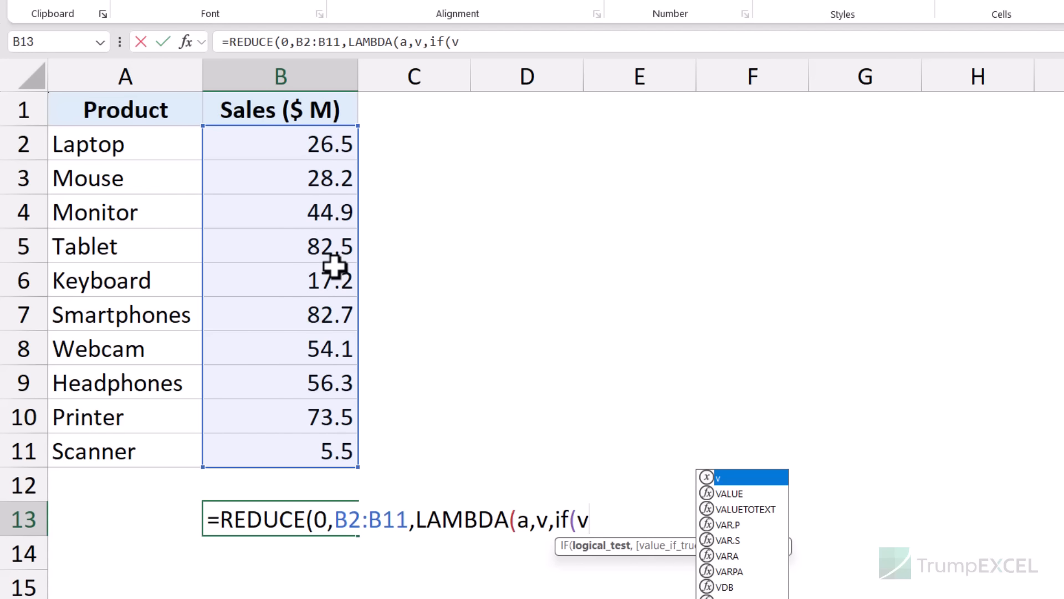
type(">50")
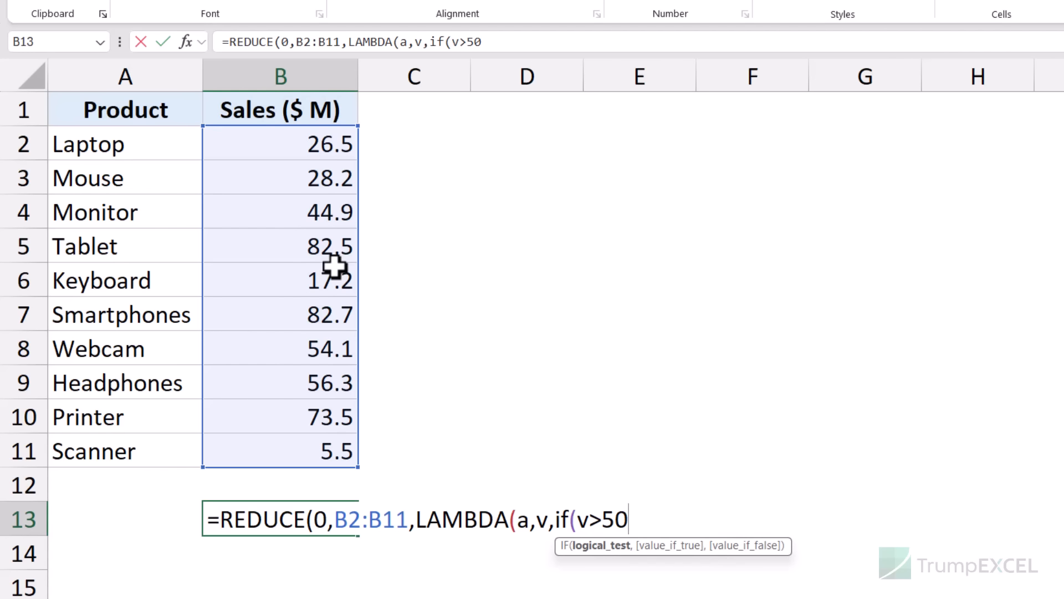
type(",")
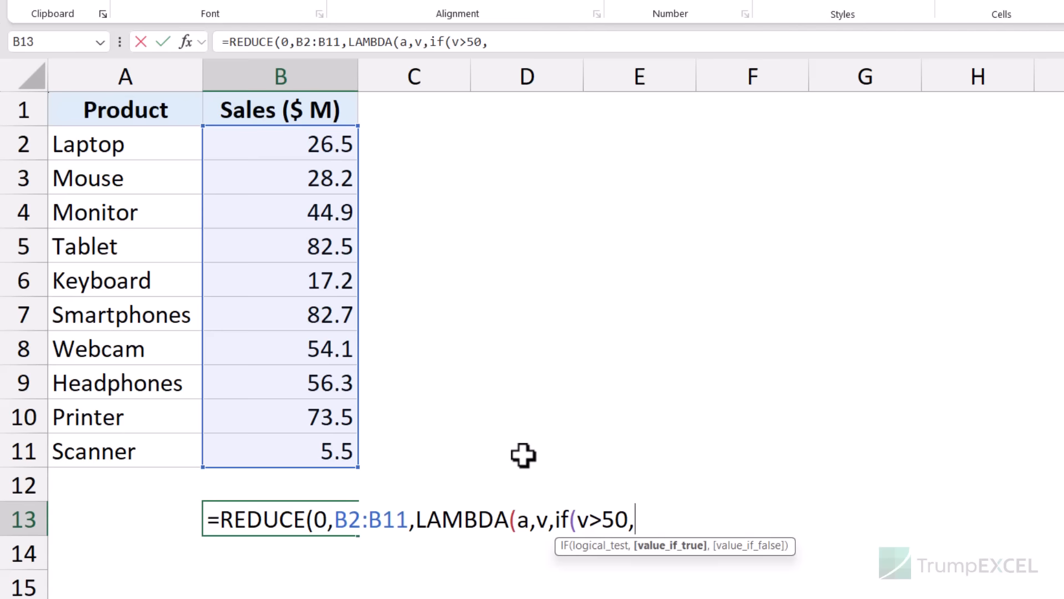
type("a+v,")
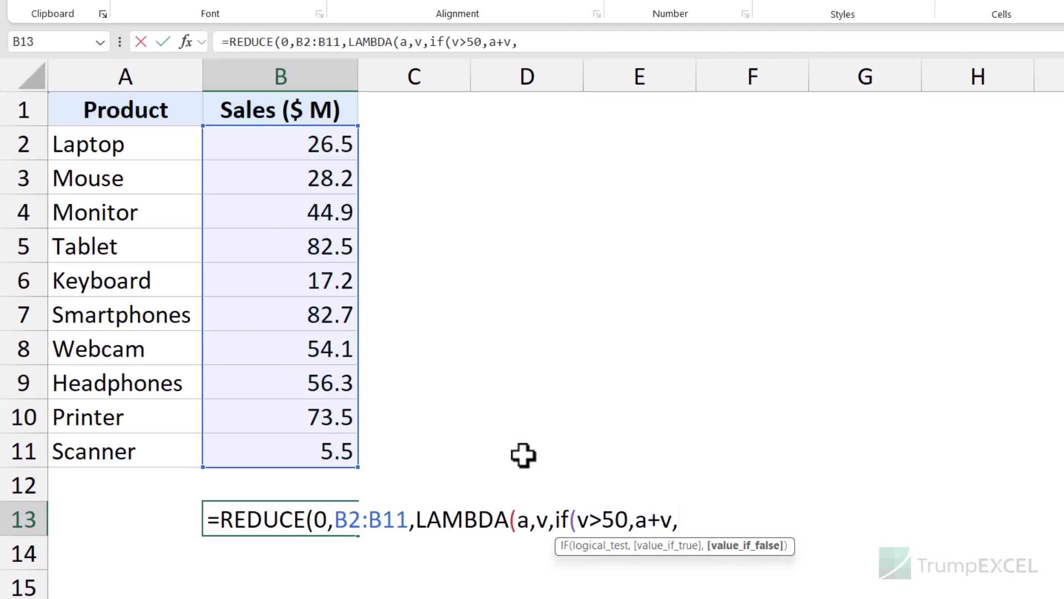
type("a")
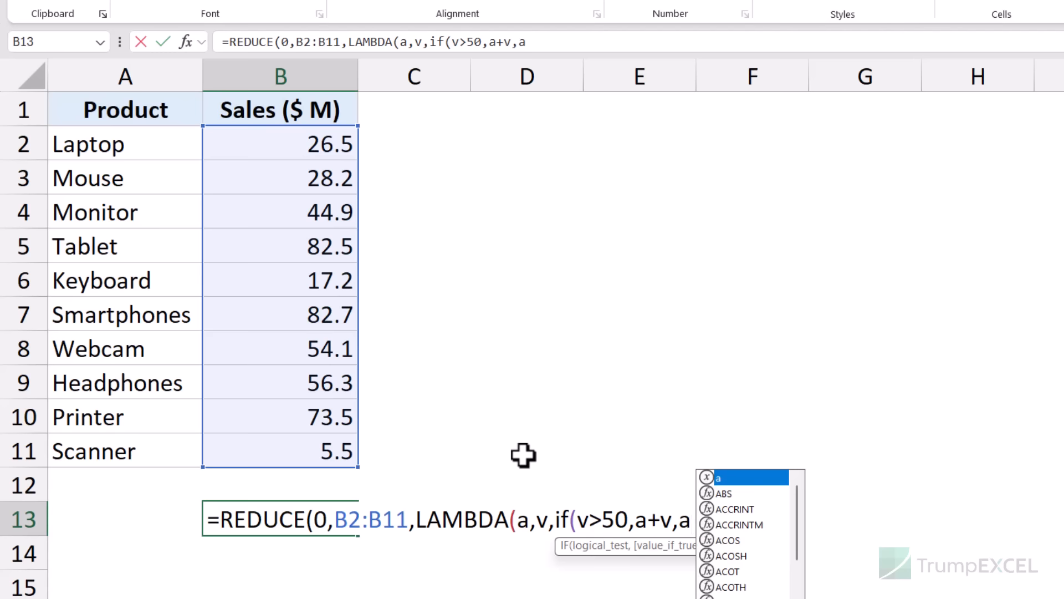
type("))")
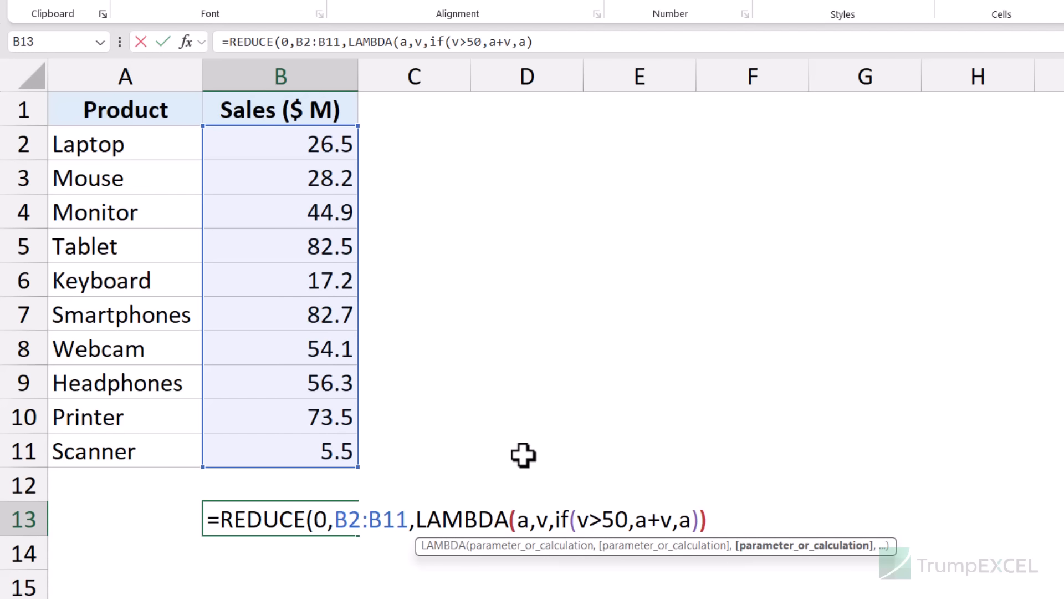
key("ctrl+Return")
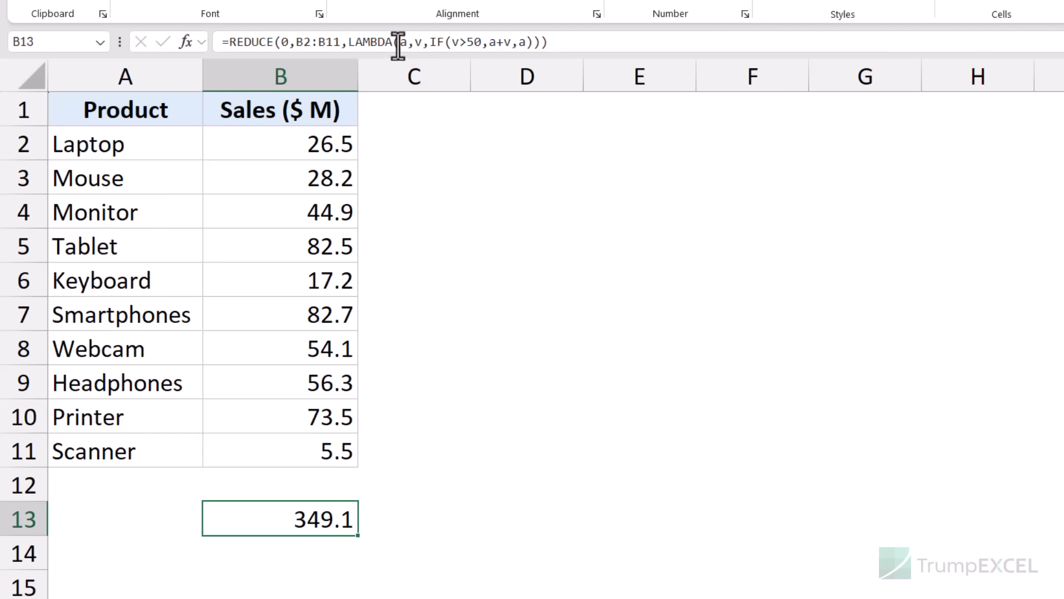
Examine how the parameters a and v and the IF part of the B13 formula apply to the sales values from B2 down.
left_click_drag(399, 43, 415, 44)
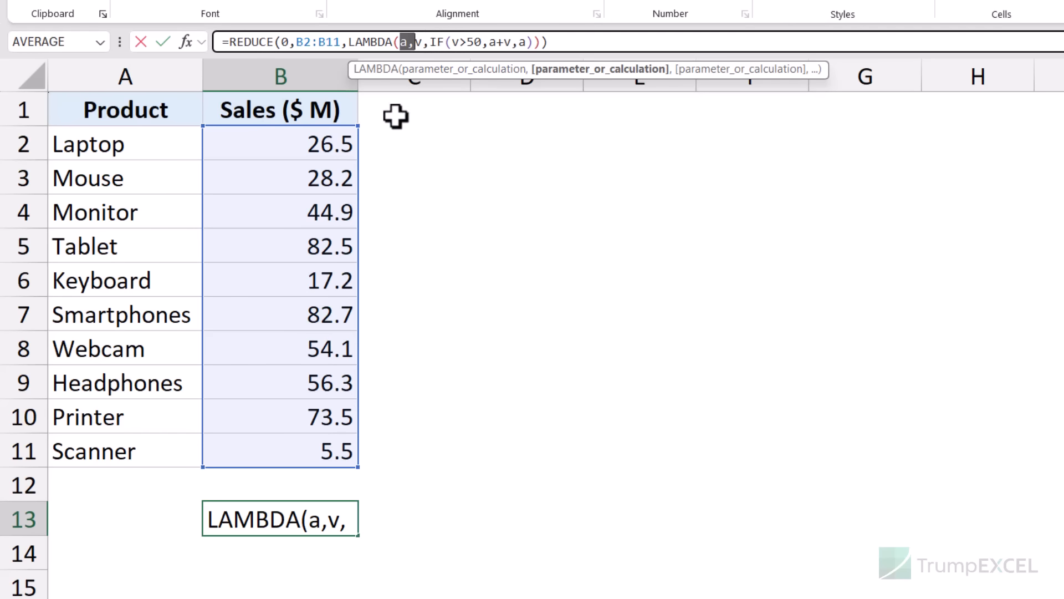
left_click(322, 143)
key("Escape")
left_click(313, 145)
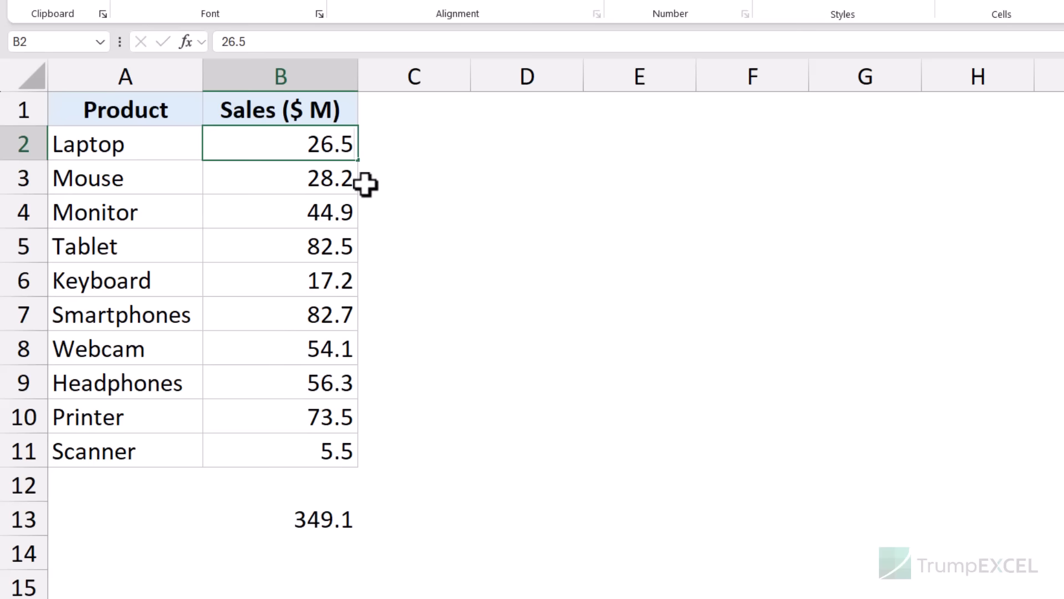
double_click(325, 515)
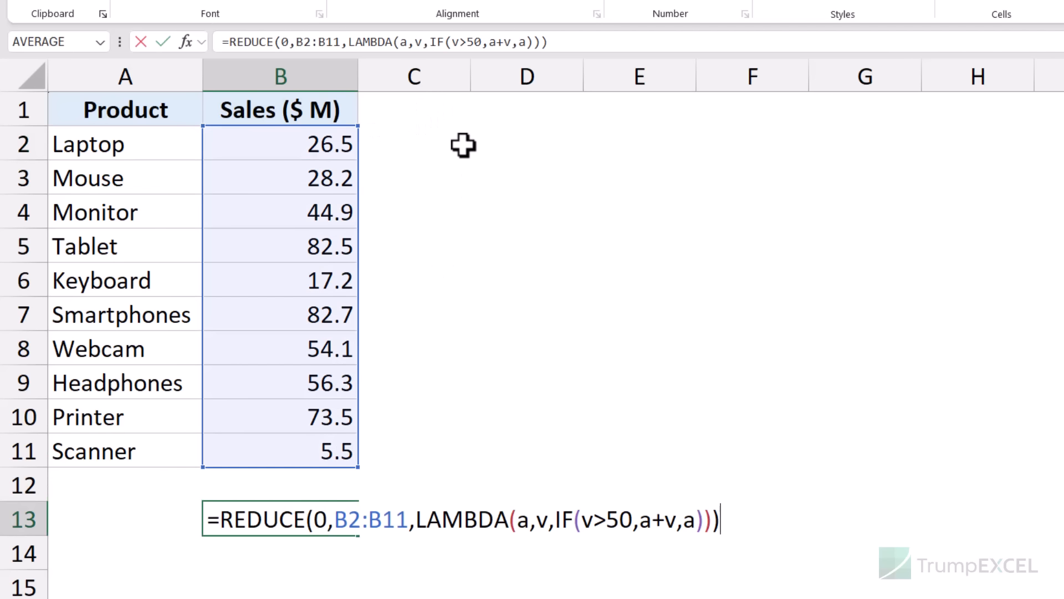
left_click(492, 42)
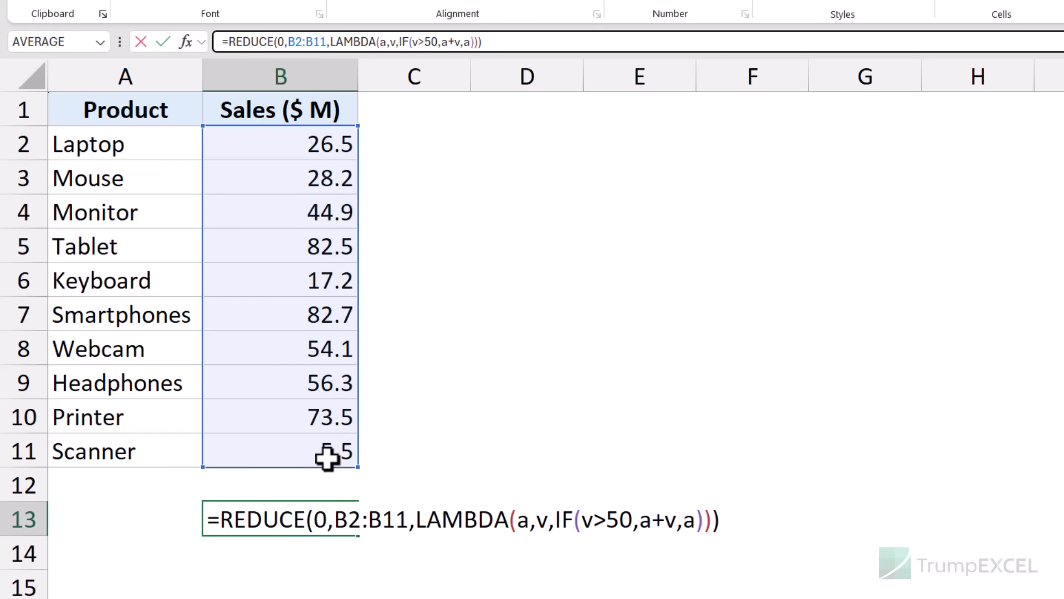
key("ctrl+Return")
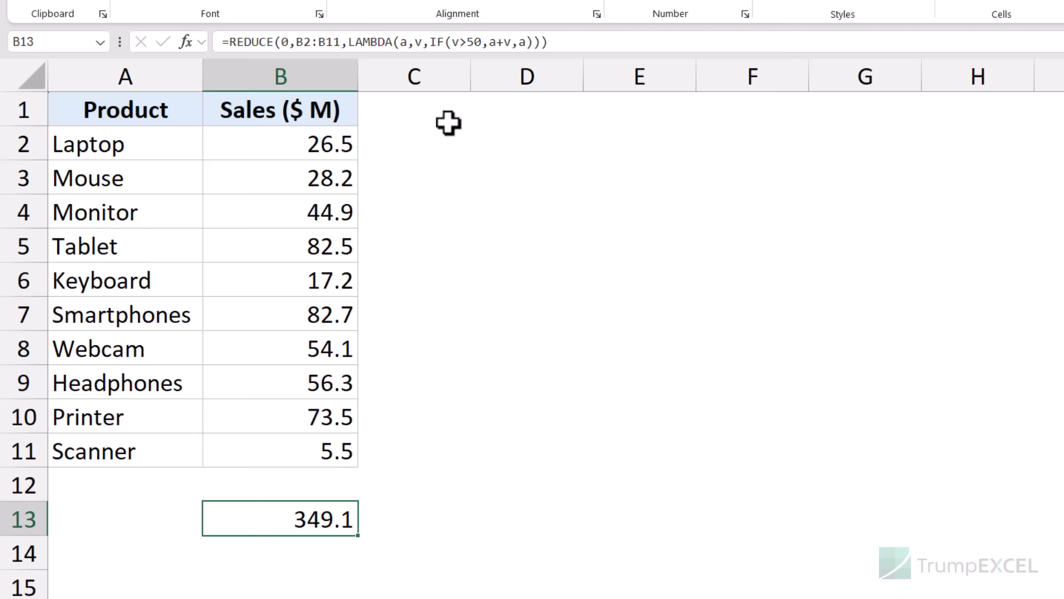
left_click_drag(433, 42, 532, 42)
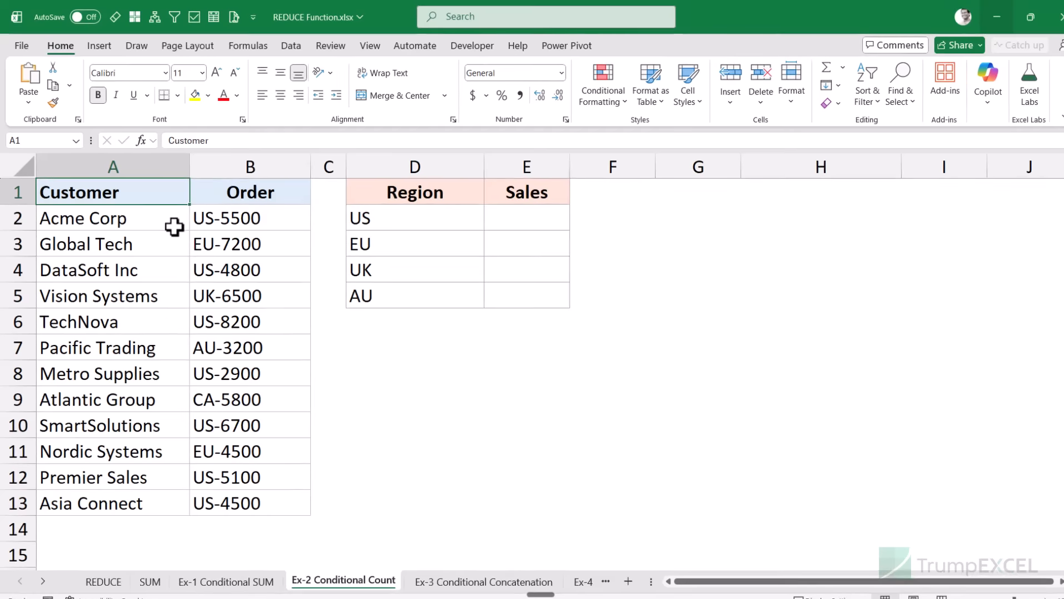
Examine the order codes in B2:B13 and the US row of the Region table on the Ex-2 Conditional Count sheet.
left_click_drag(215, 218, 235, 494)
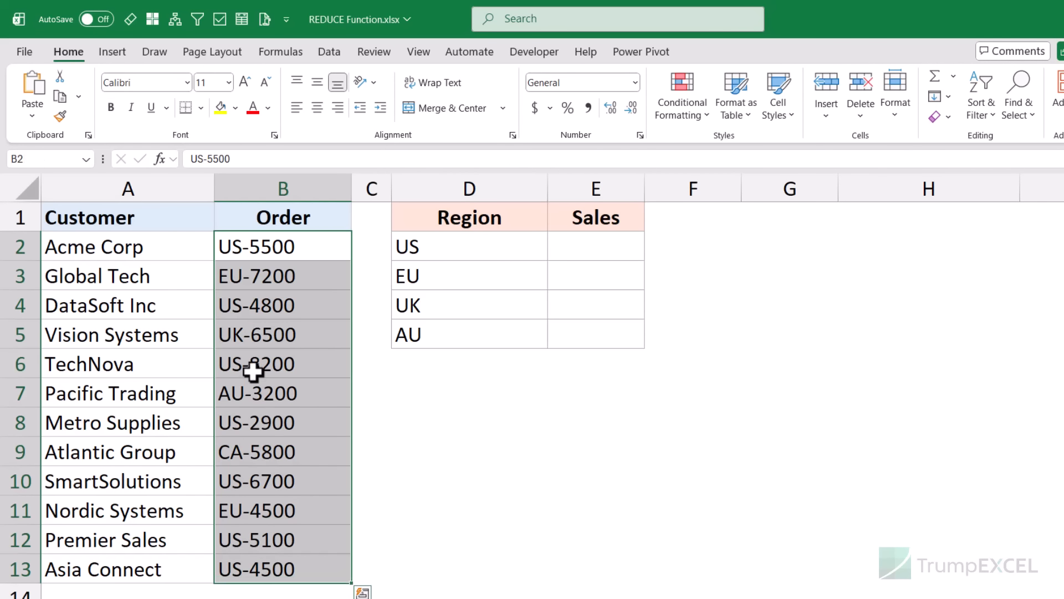
left_click(246, 250)
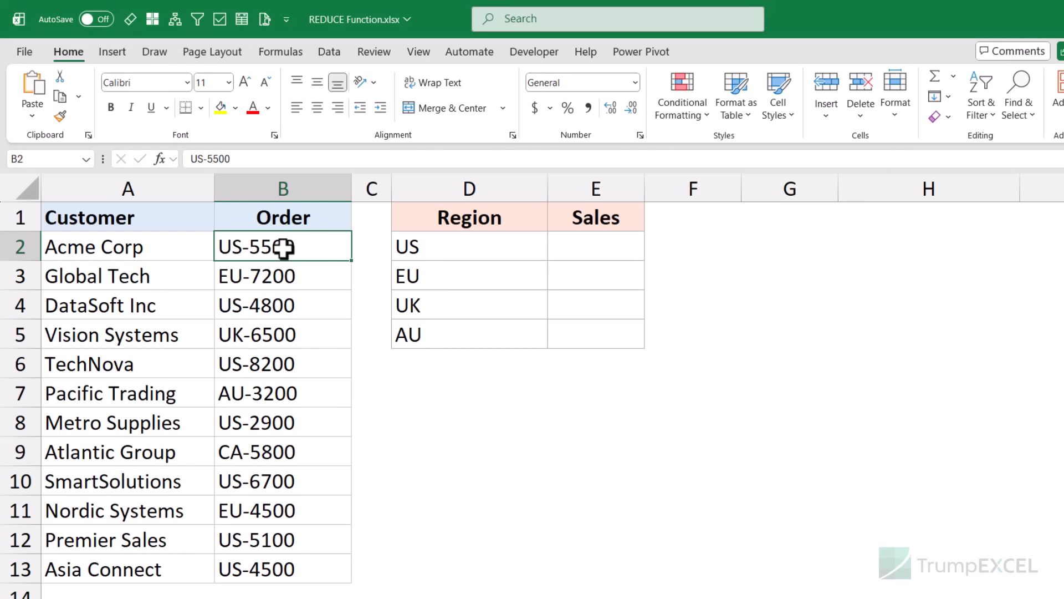
left_click(454, 245)
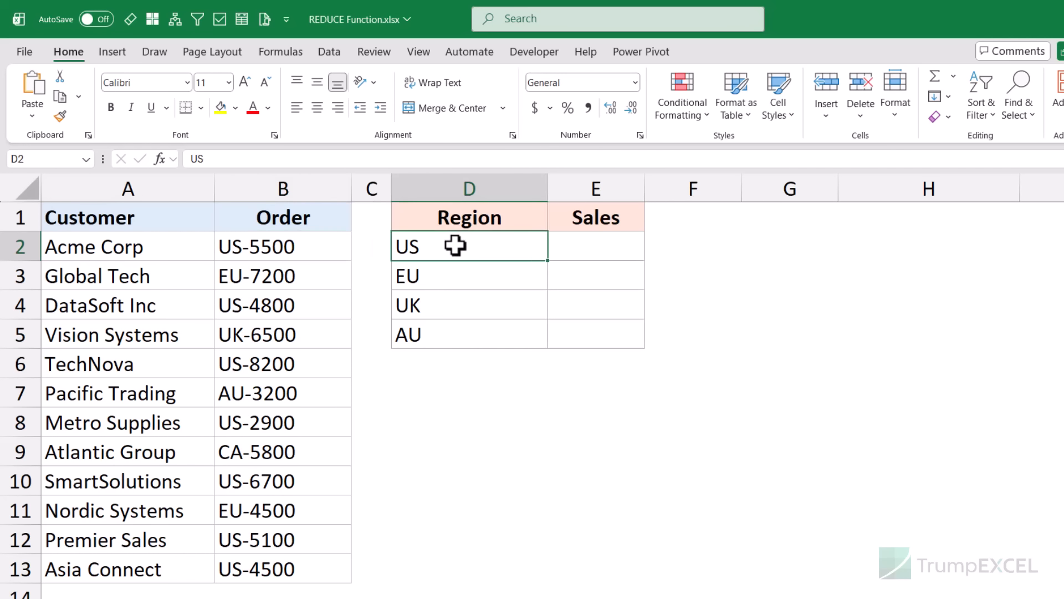
left_click(582, 242)
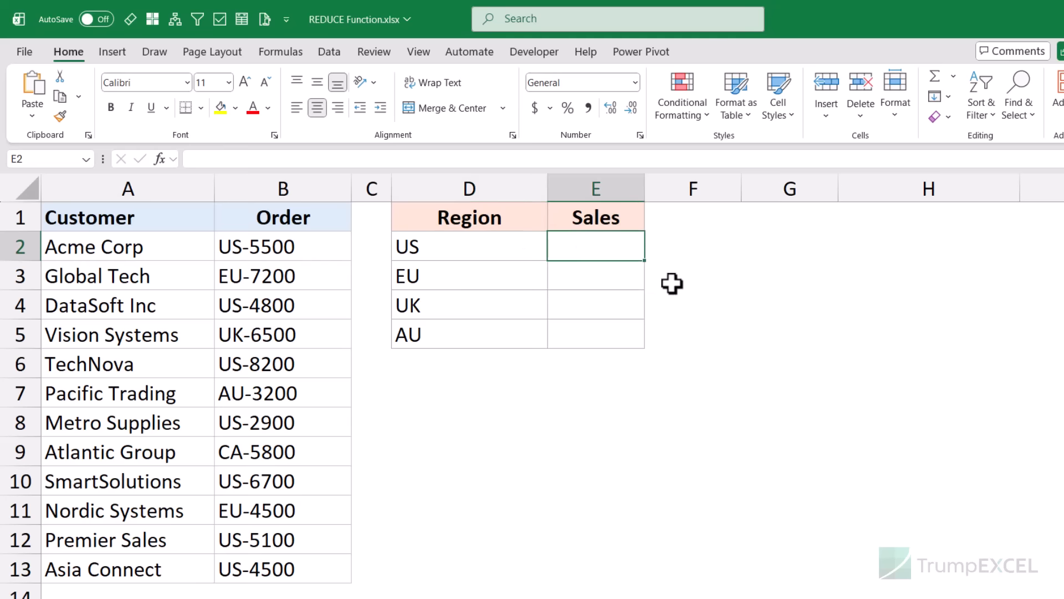
Select the US orders in B2, B4, B6, B10, B12 and B13 and relate them to the Region and Sales cells.
left_click(305, 247)
left_click(305, 305, "ctrl")
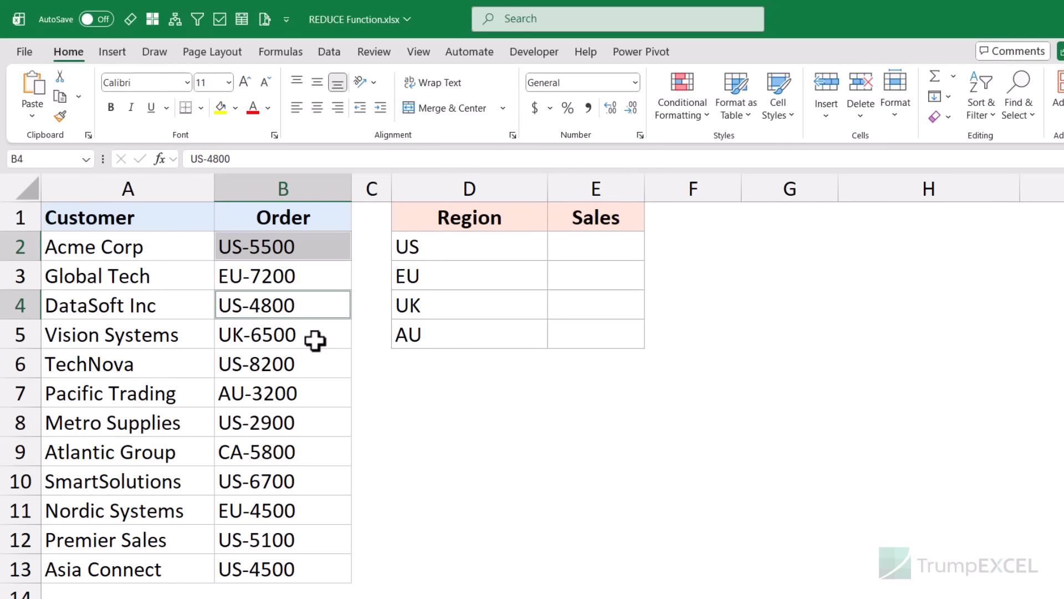
left_click(294, 364, "ctrl")
left_click(270, 476, "ctrl")
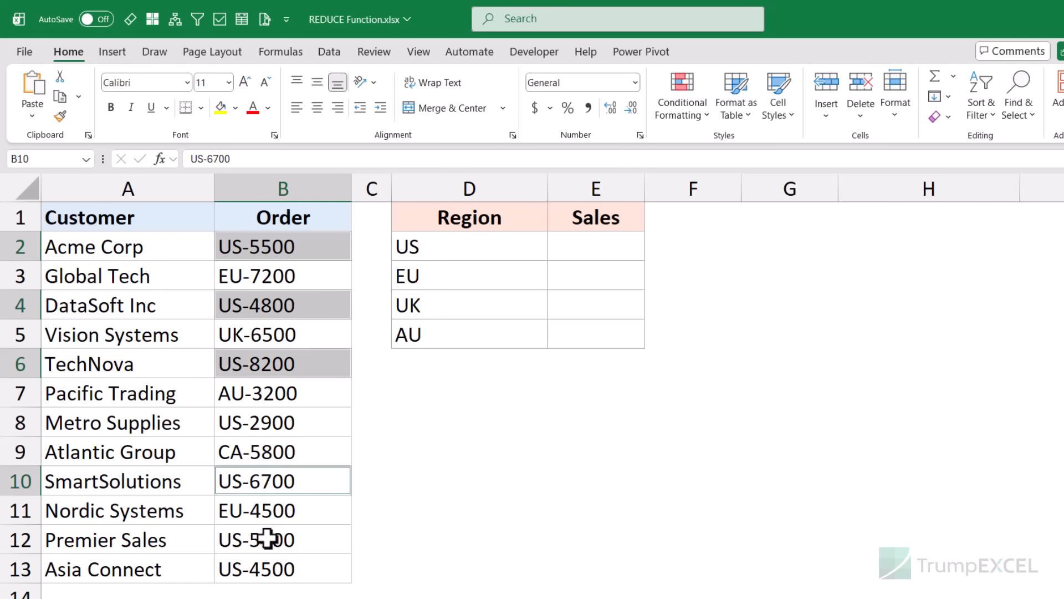
left_click_drag(266, 539, 262, 557)
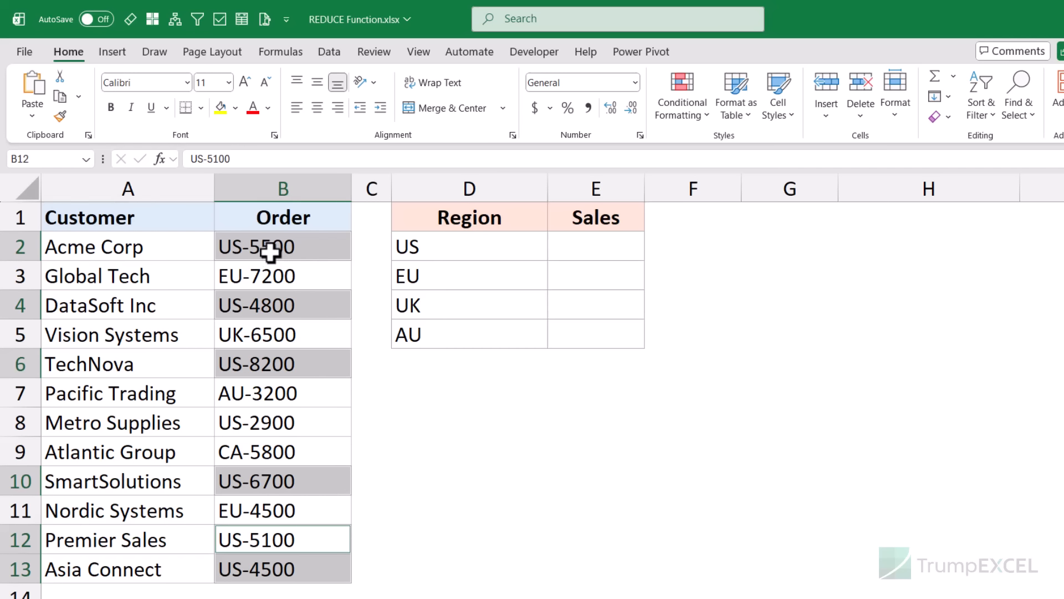
left_click(577, 247)
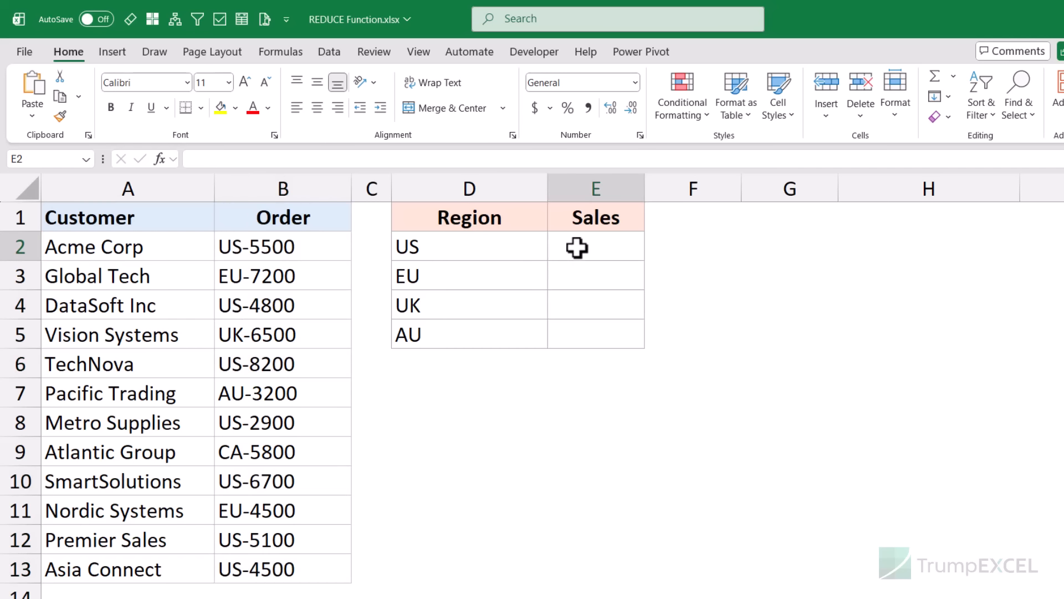
left_click(486, 276)
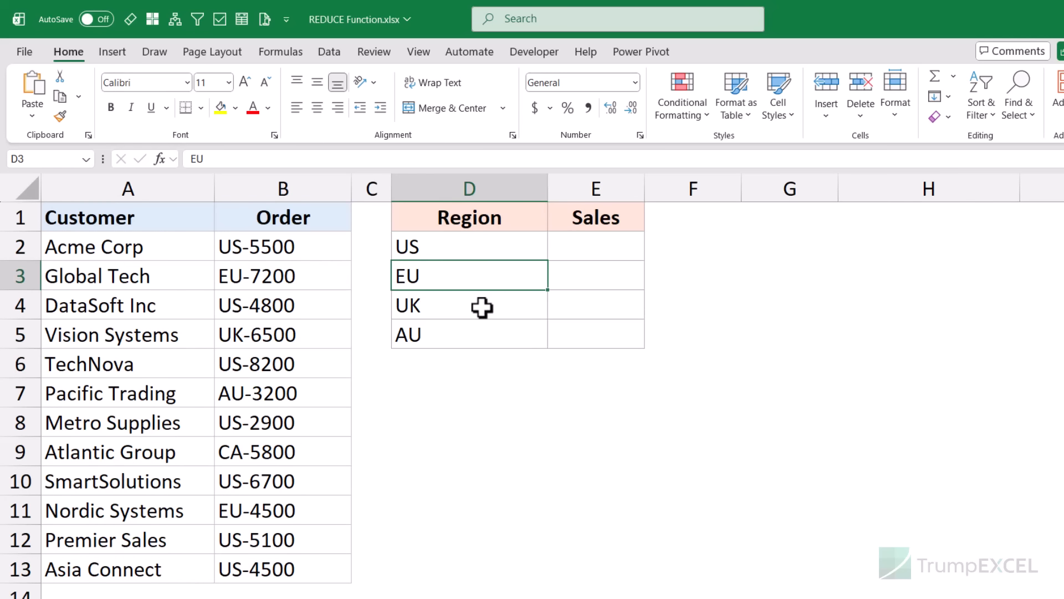
Start a REDUCE formula in E2 with an initial value of 0 and the orders B2:B13 as the array.
left_click(579, 251)
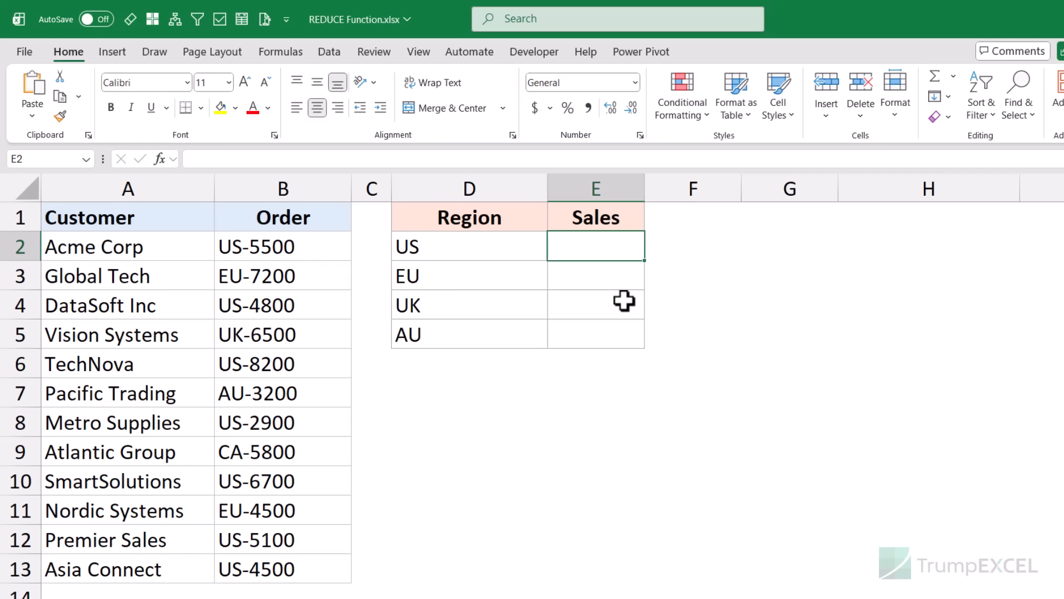
type("=re")
key("Tab")
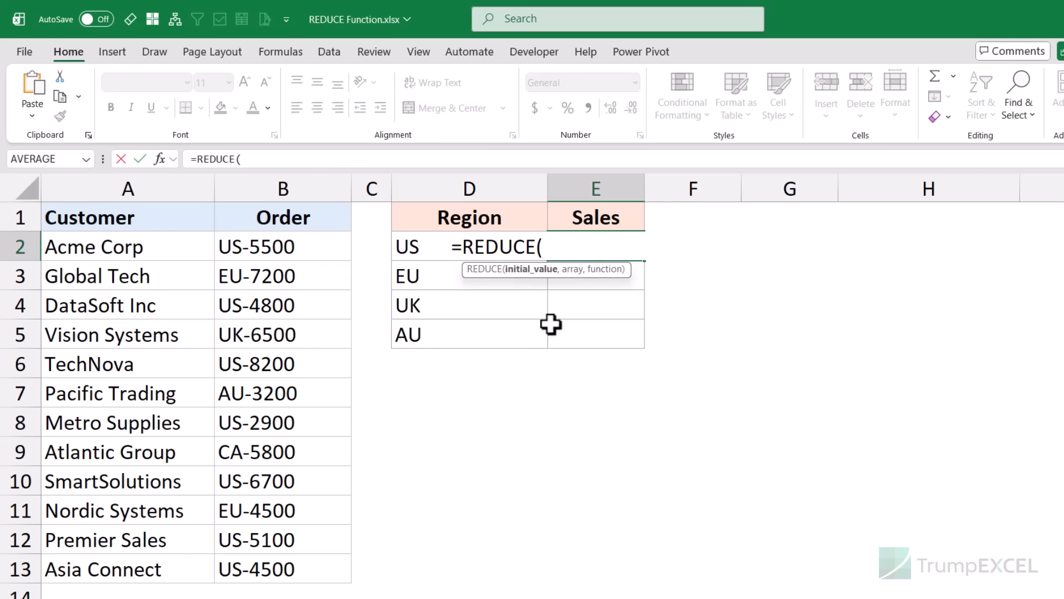
type("0,")
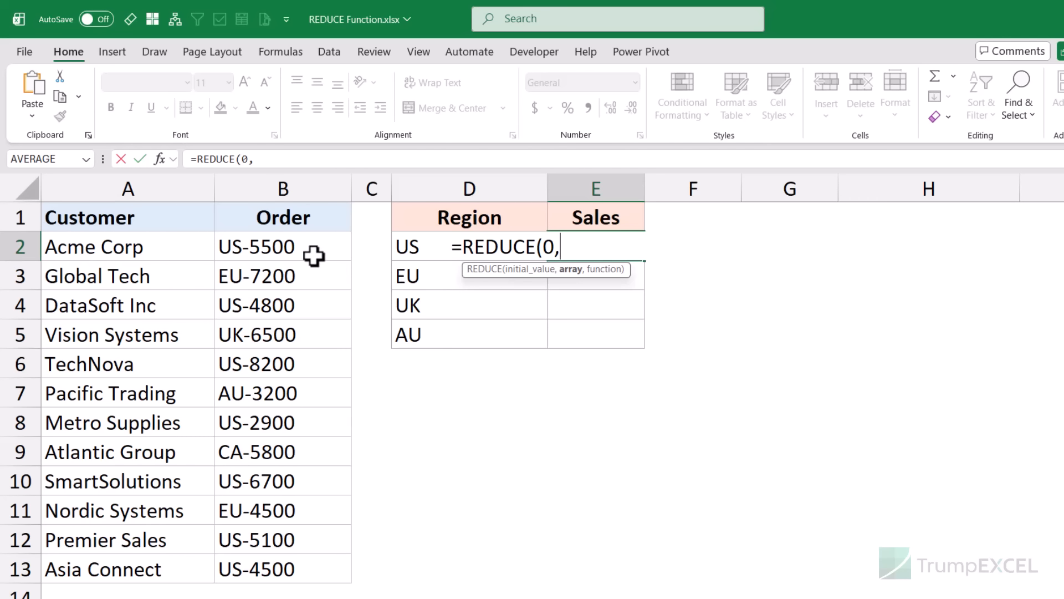
left_click_drag(314, 255, 299, 571)
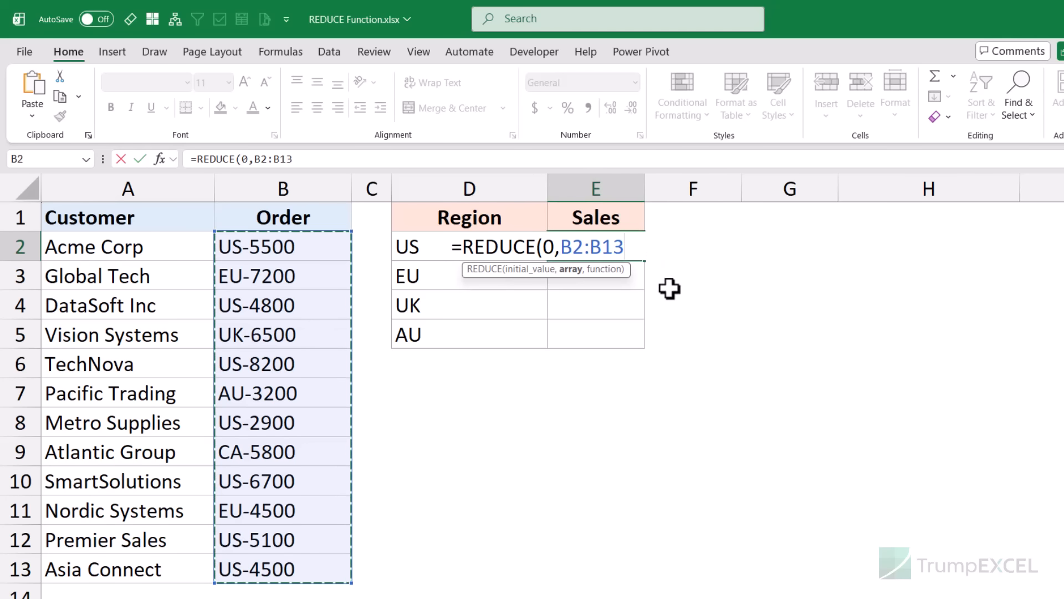
Add a LAMBDA with the parameters a and v as the function of the REDUCE formula in E2.
type(",LAM")
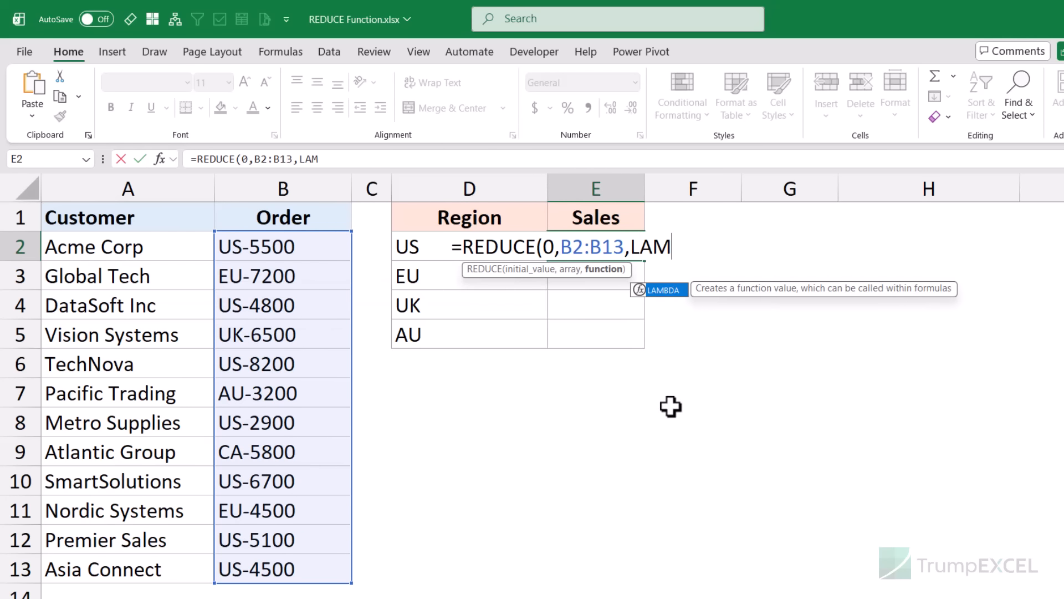
key("Tab")
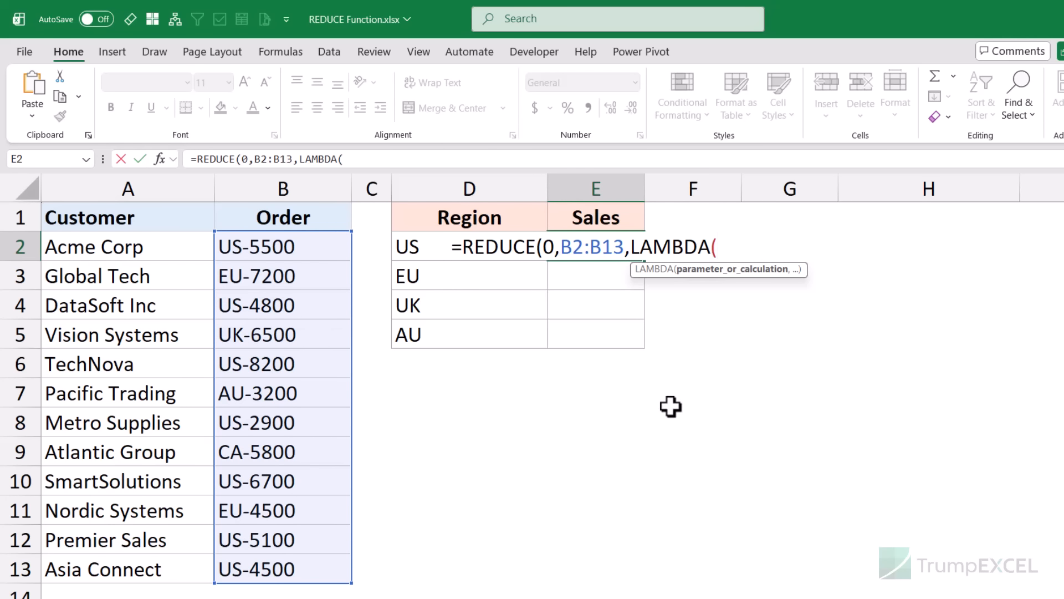
type("a,v")
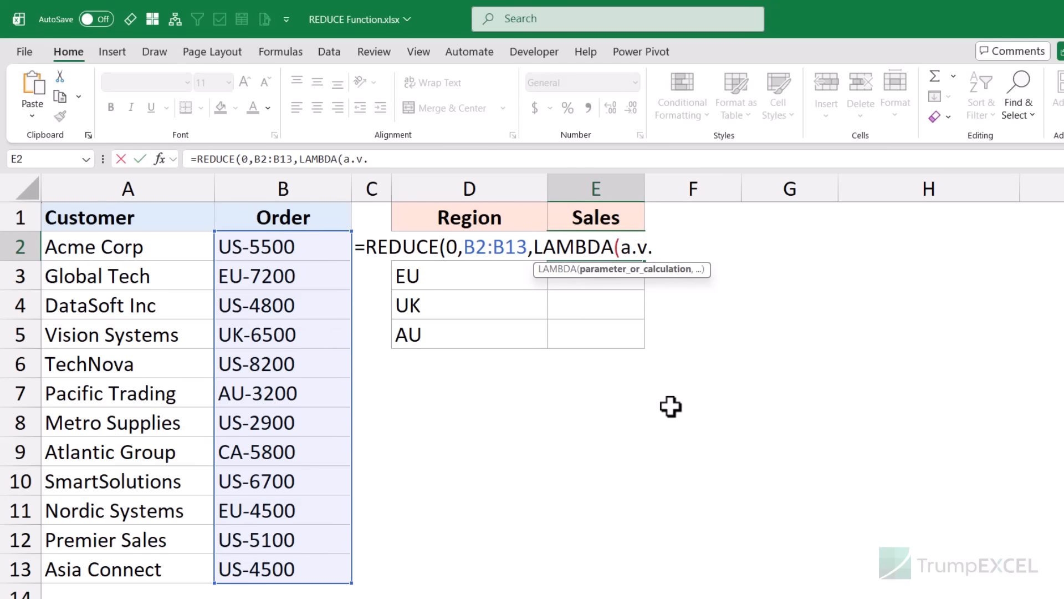
key("BackSpace")
key("BackSpace")
type(",v,")
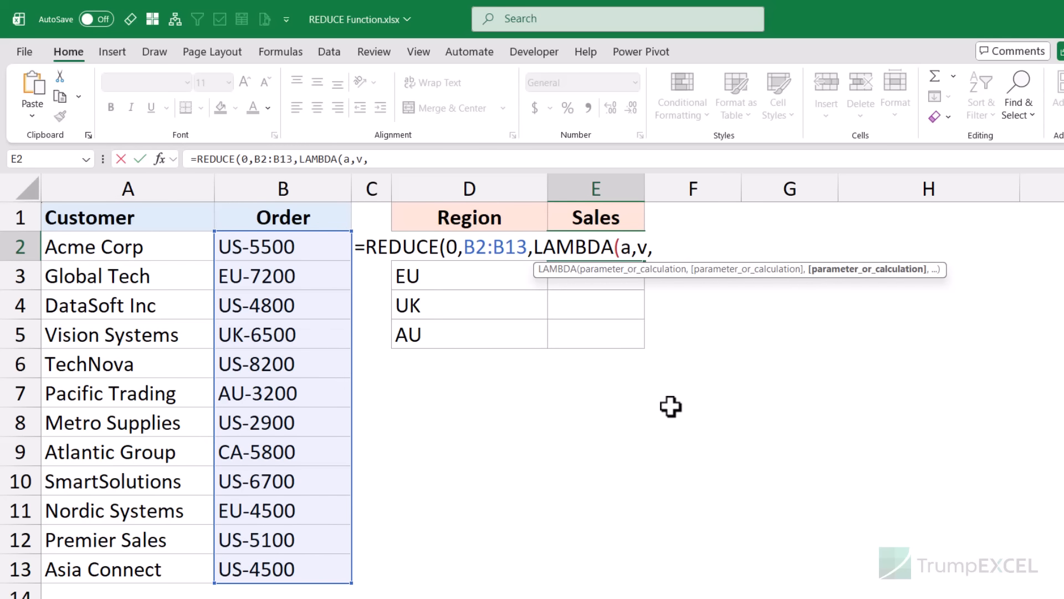
Begin the LAMBDA's calculation in E2 with an IF whose logical test extracts the region code using TEXTBEFORE(v,"-").
double_click(623, 247)
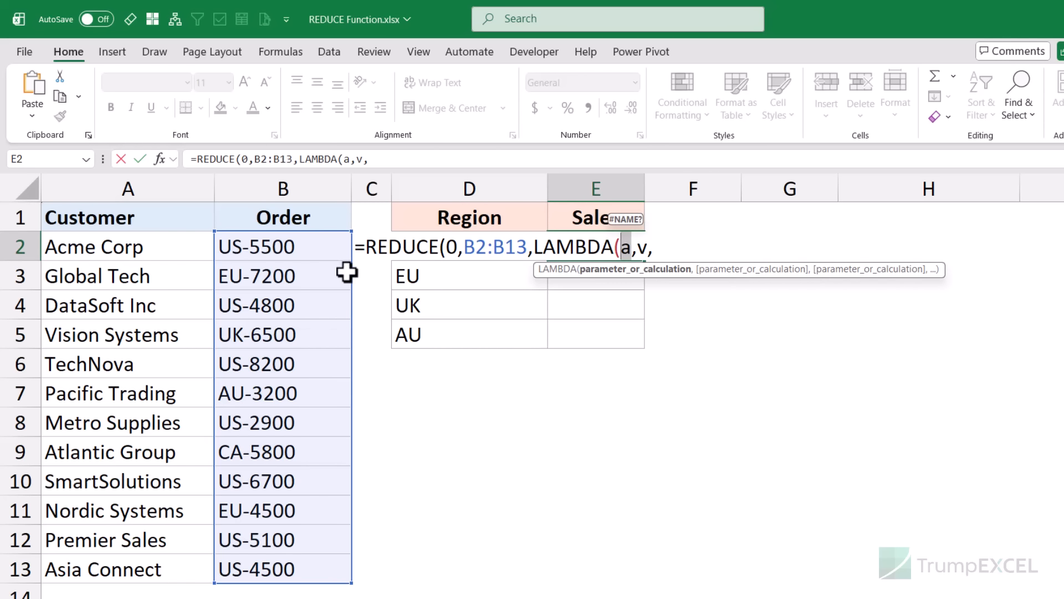
left_click(645, 248)
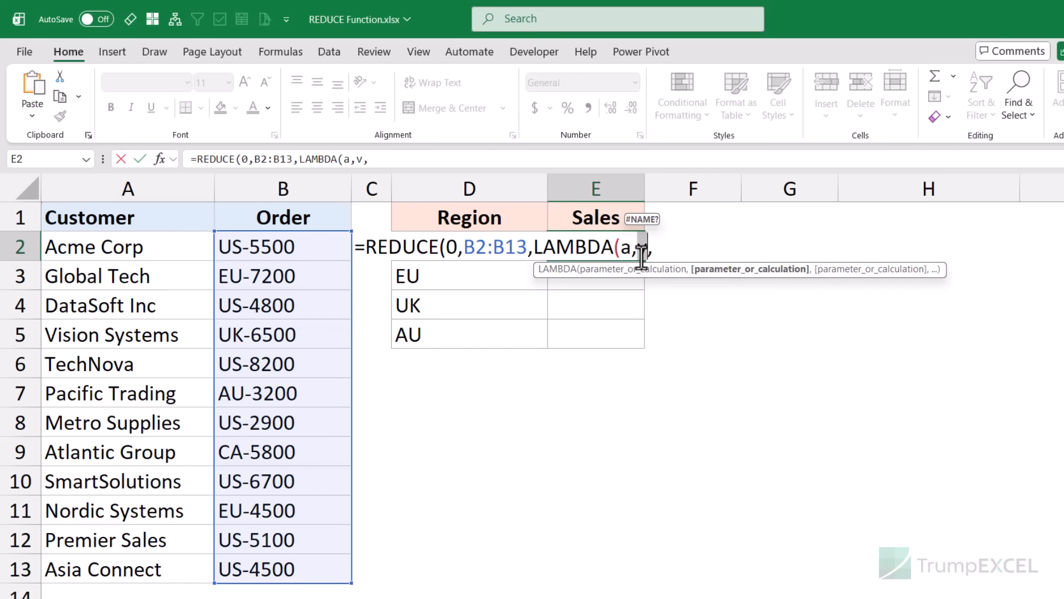
left_click(657, 248)
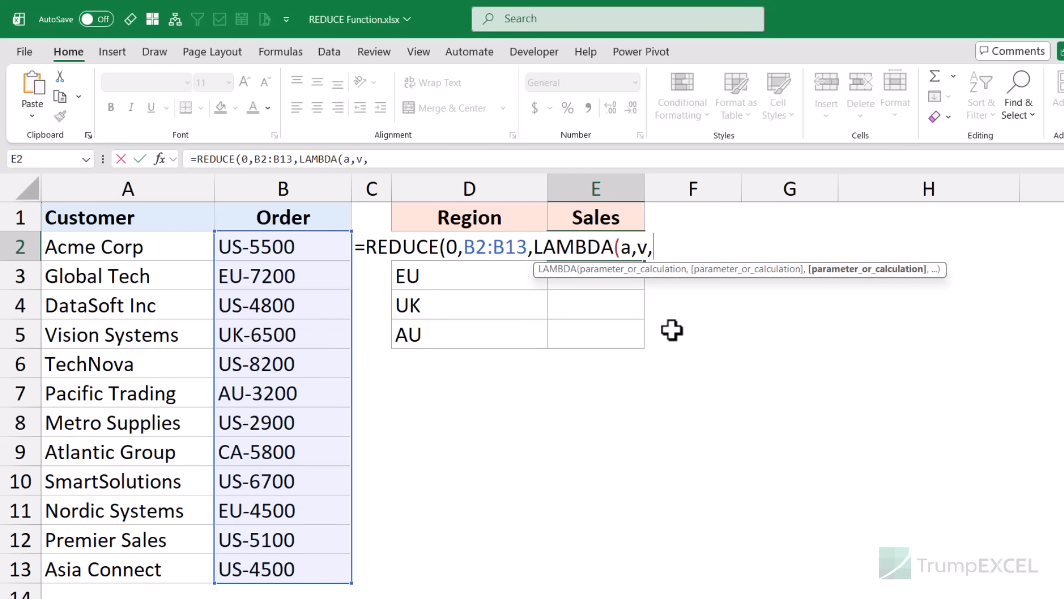
type("IF(")
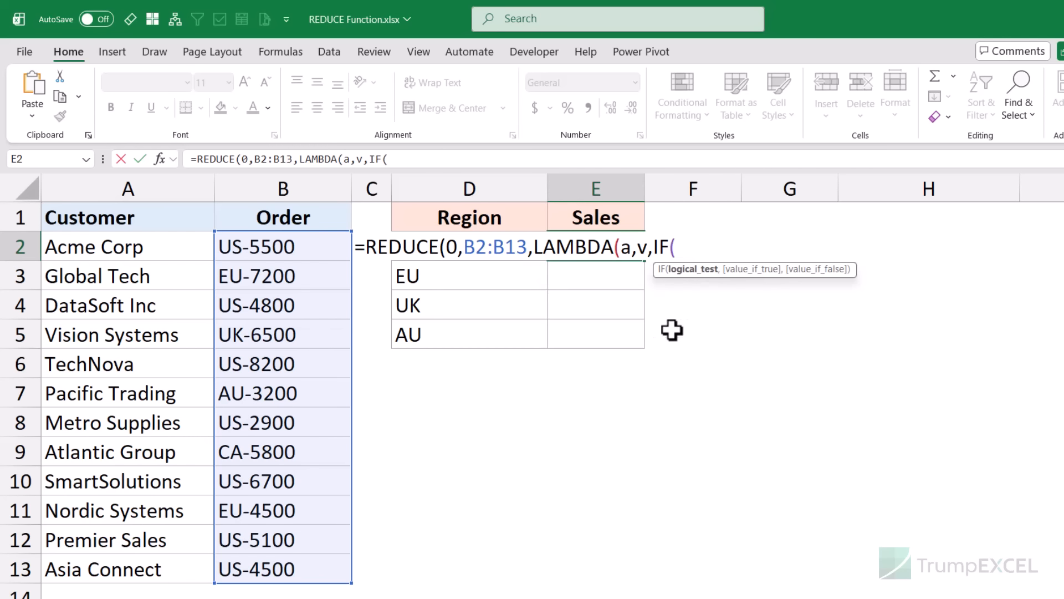
type("TEXTB")
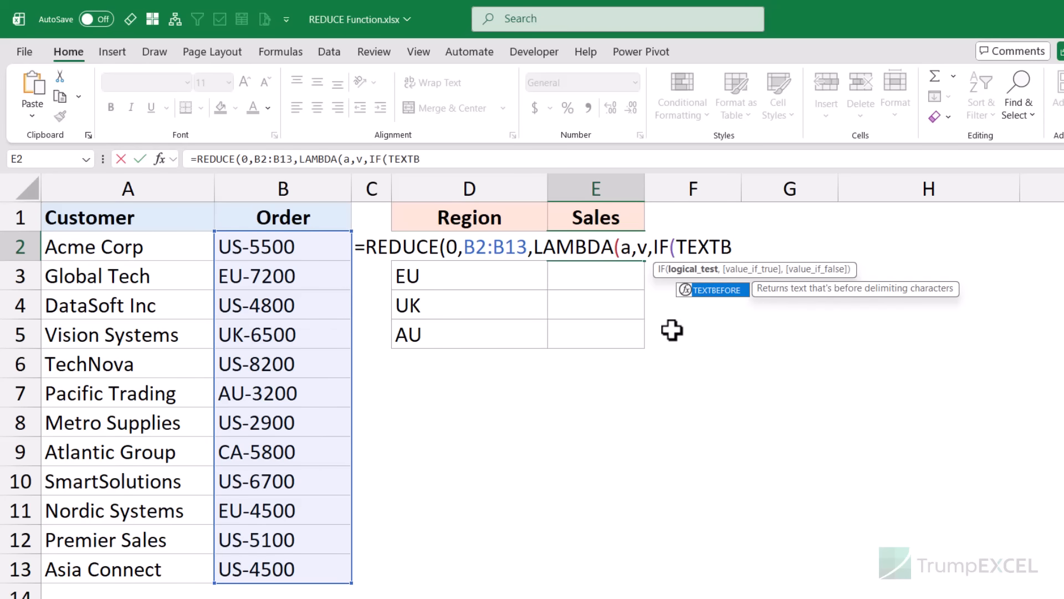
type("EFORE(")
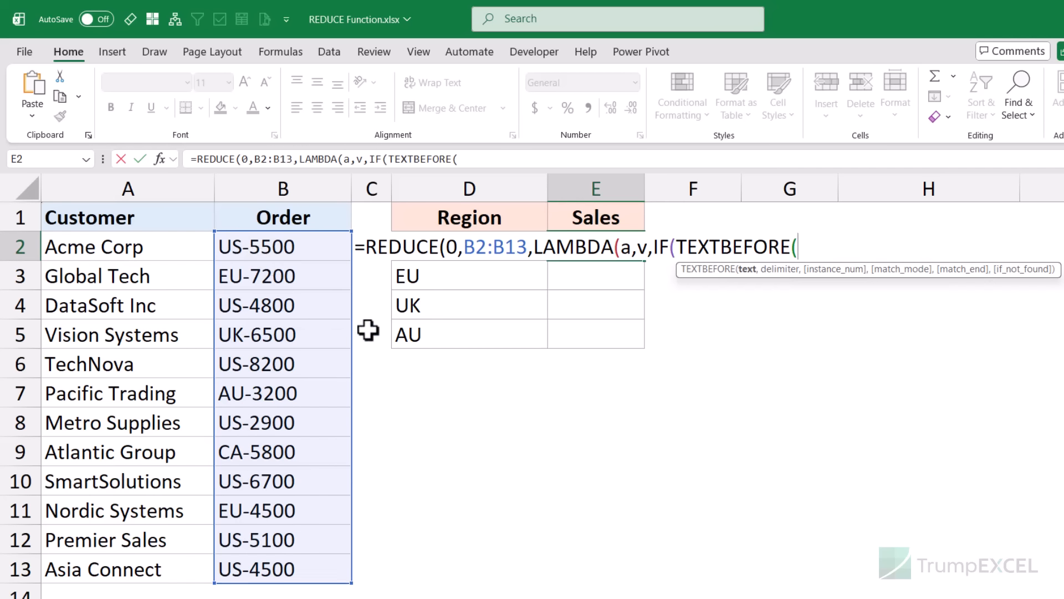
type("v")
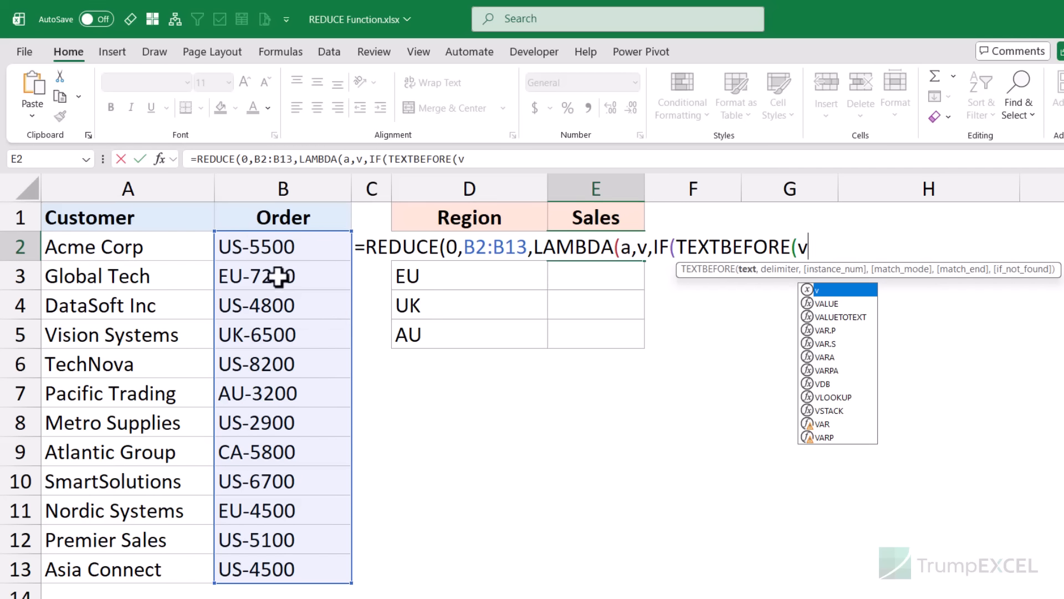
type(",")
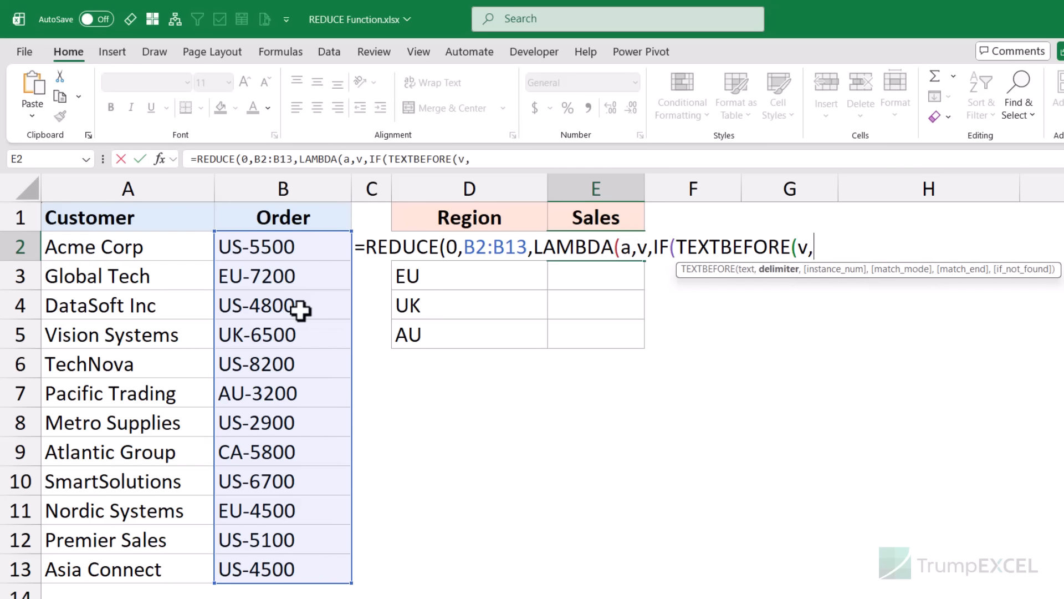
type("\"-\"")
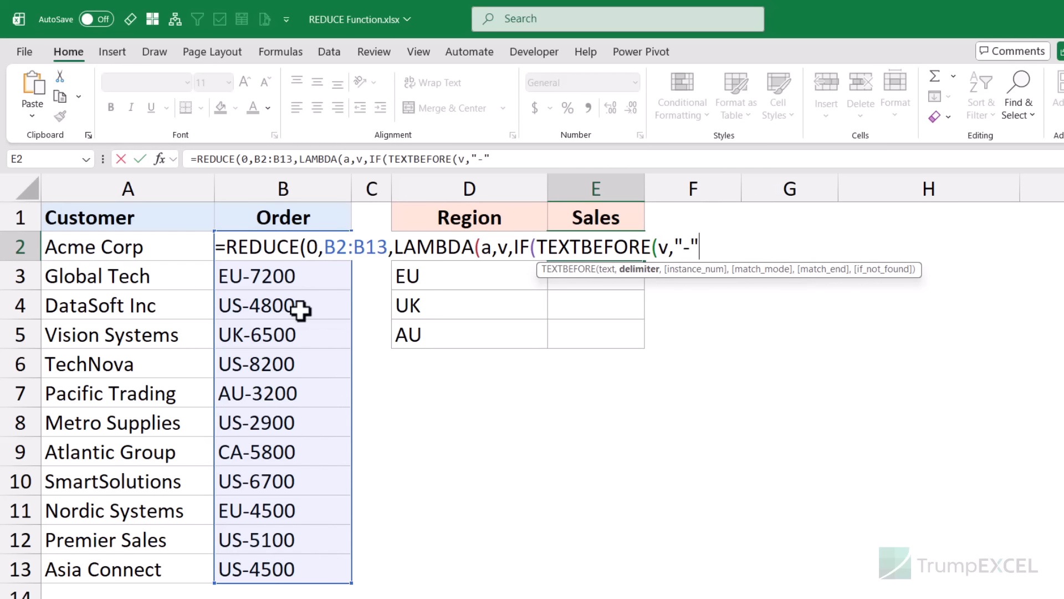
type(")")
Complete the IF's logical test by comparing the TEXTBEFORE result with the region in D2.
left_click(535, 247)
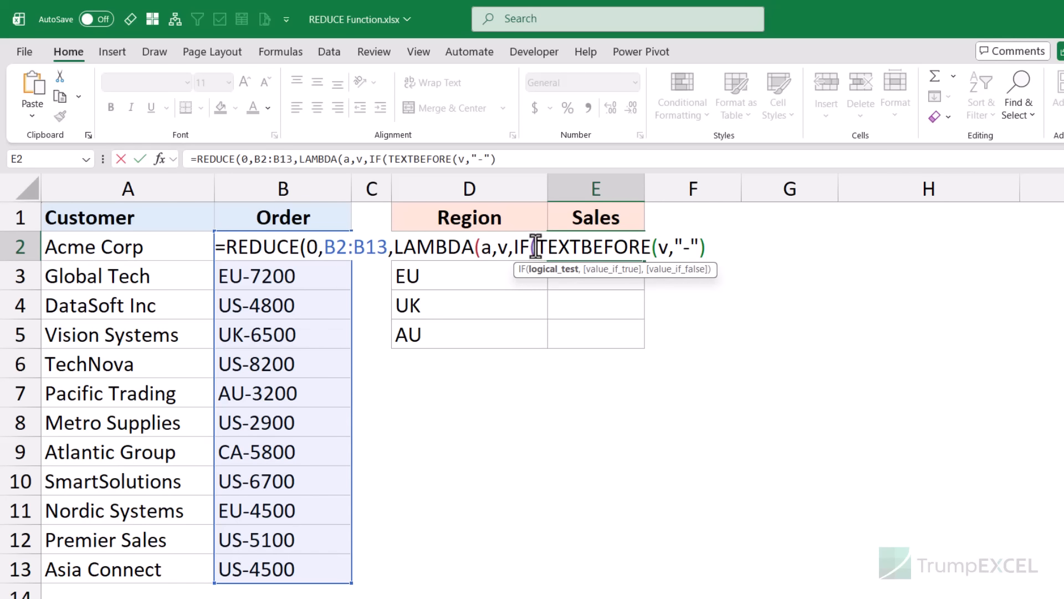
left_click_drag(535, 247, 707, 244)
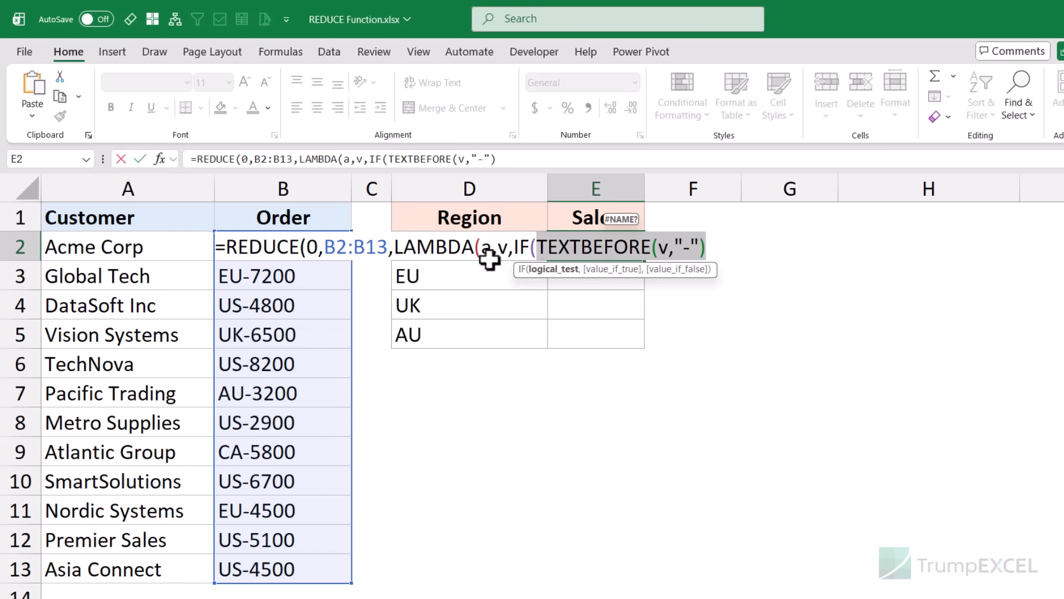
left_click(714, 249)
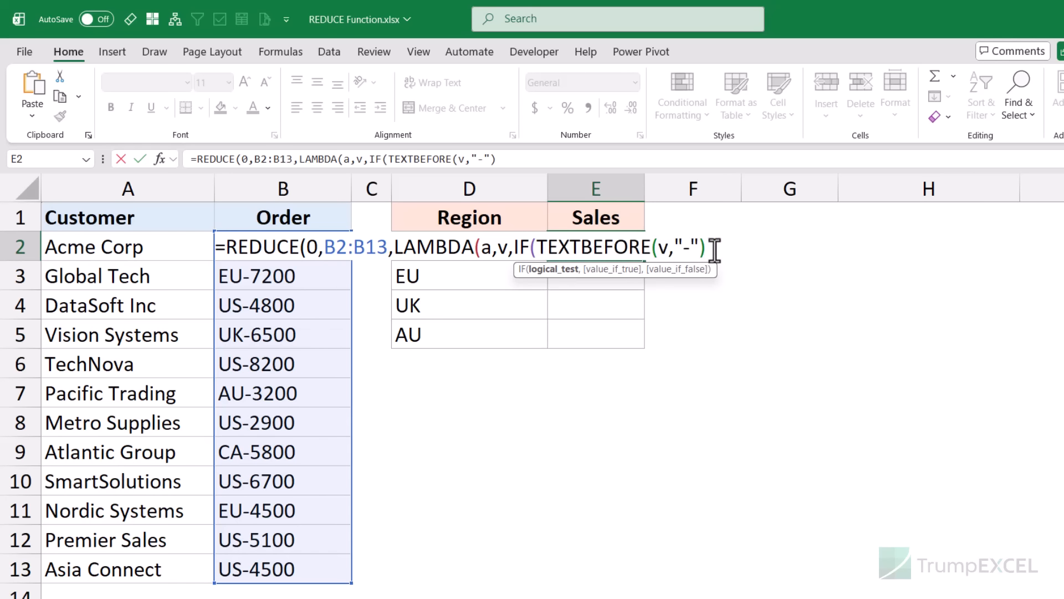
type("=D2")
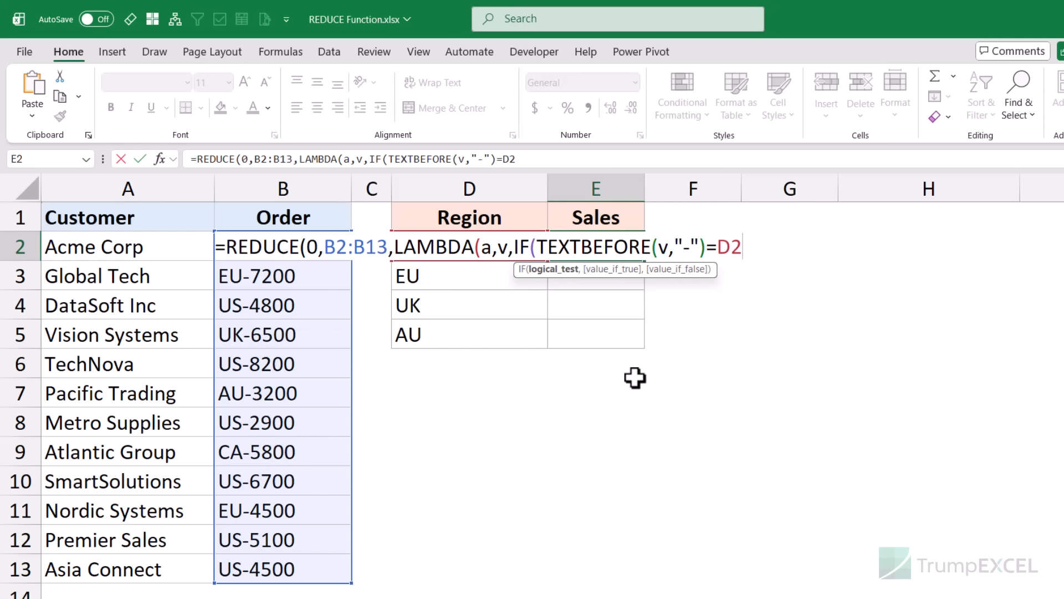
type(",")
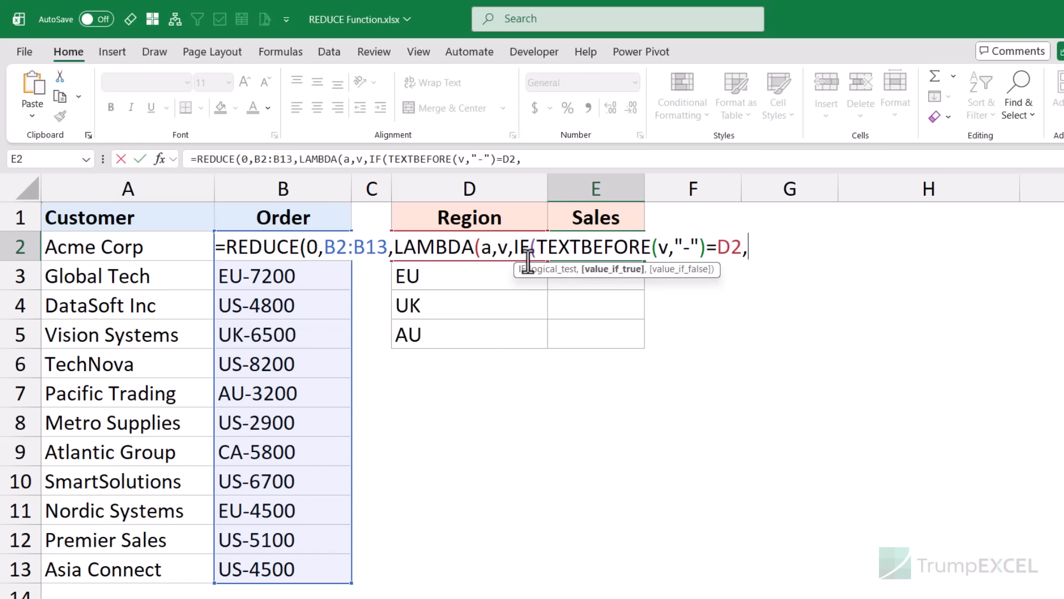
Enter TEXTAFTER(v,"-") as the IF's value if true to extract the sales amount from each order code.
type("TEXTAFT")
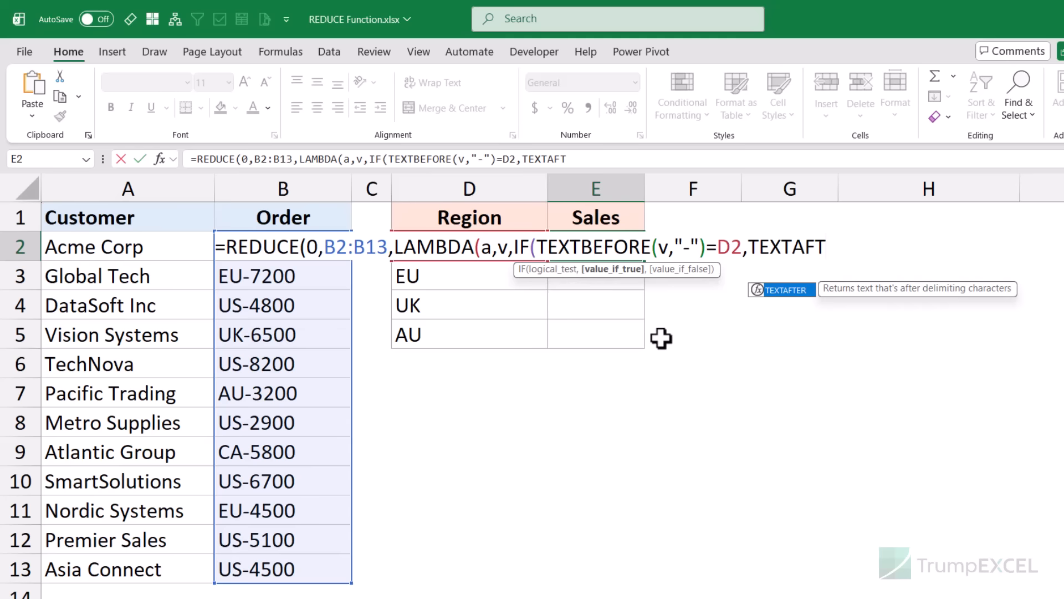
key("Tab")
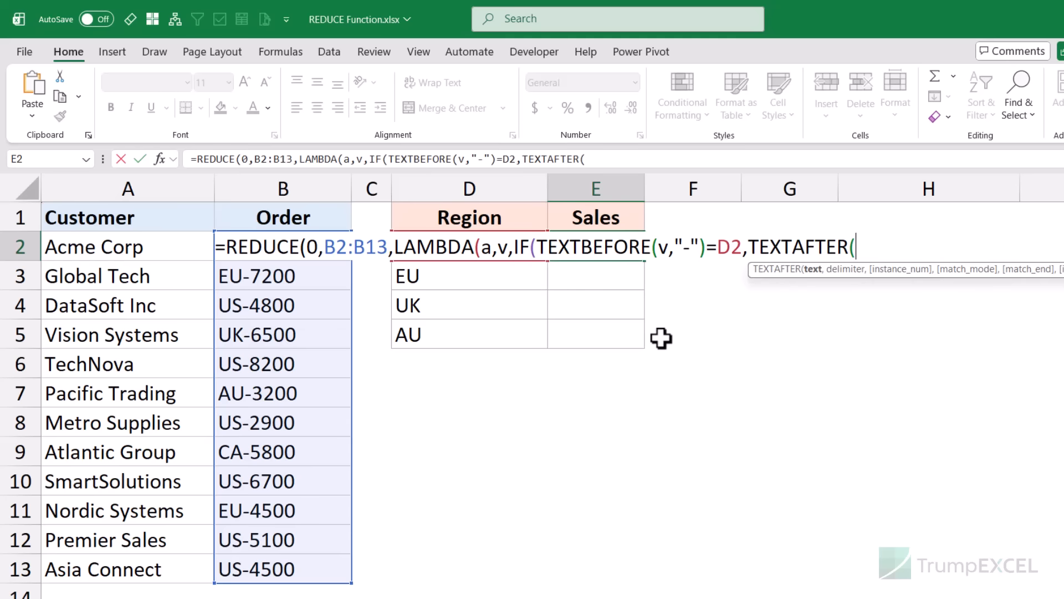
type("v,")
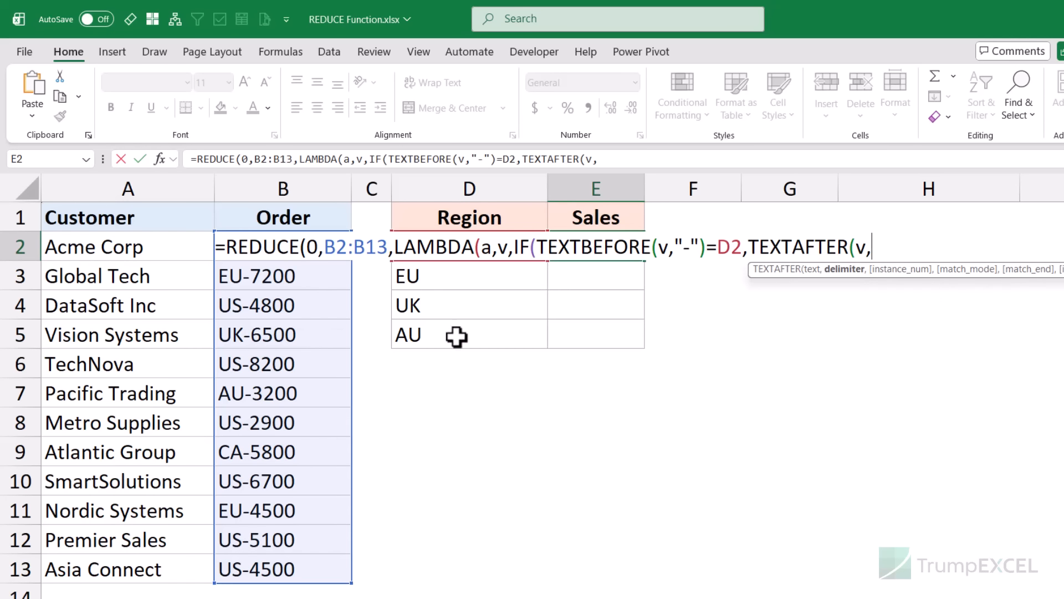
type("\"-\")")
left_click(746, 246)
left_click_drag(893, 245, 903, 245)
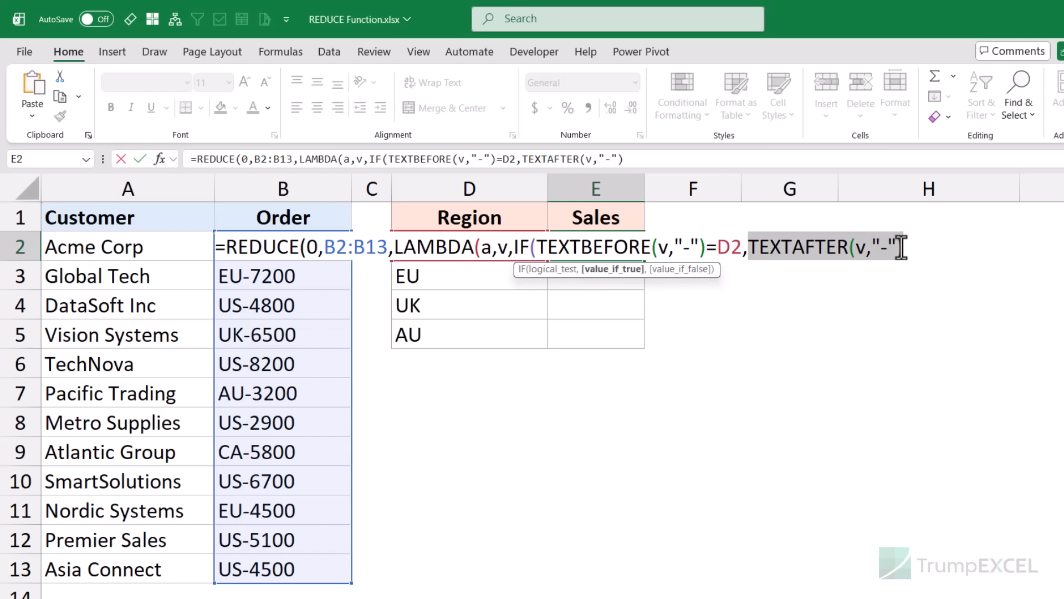
Add the accumulator in front of TEXTAFTER so the value if true reads a+TEXTAFTER(v,"-").
left_click(747, 251)
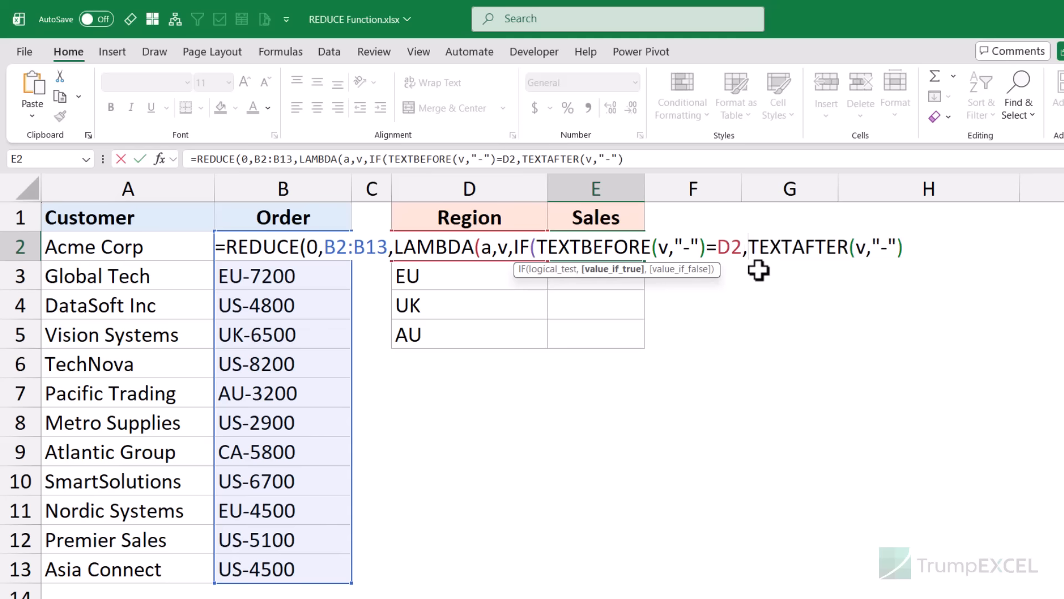
type("a+")
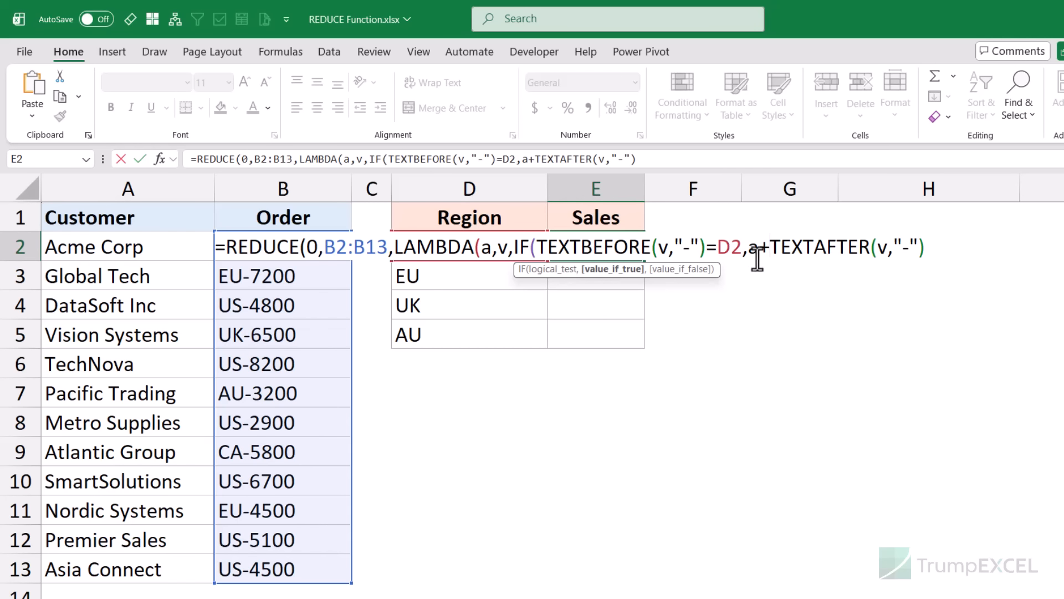
left_click_drag(748, 248, 926, 250)
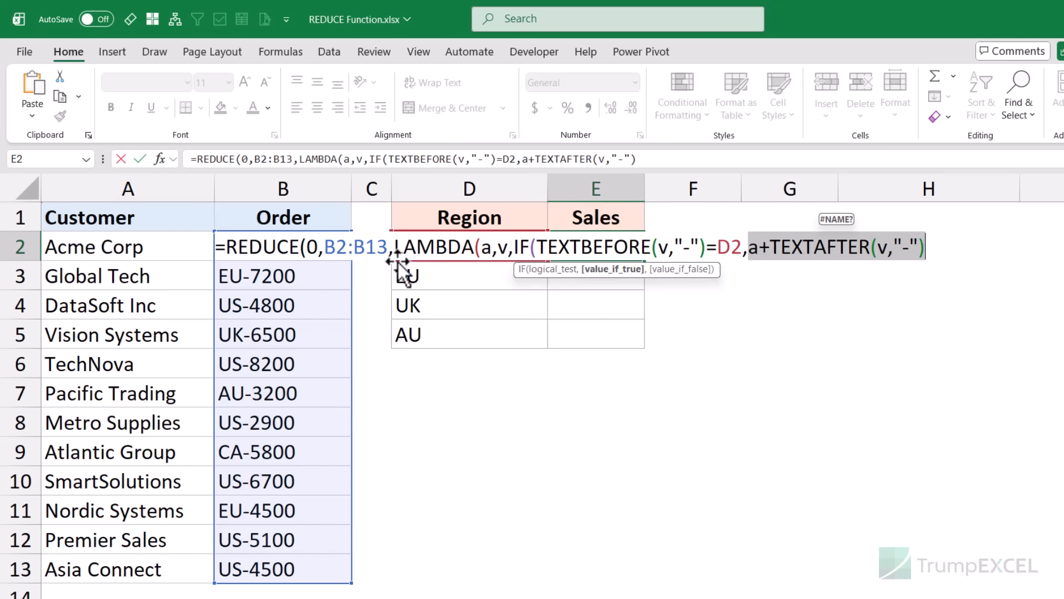
left_click(935, 248)
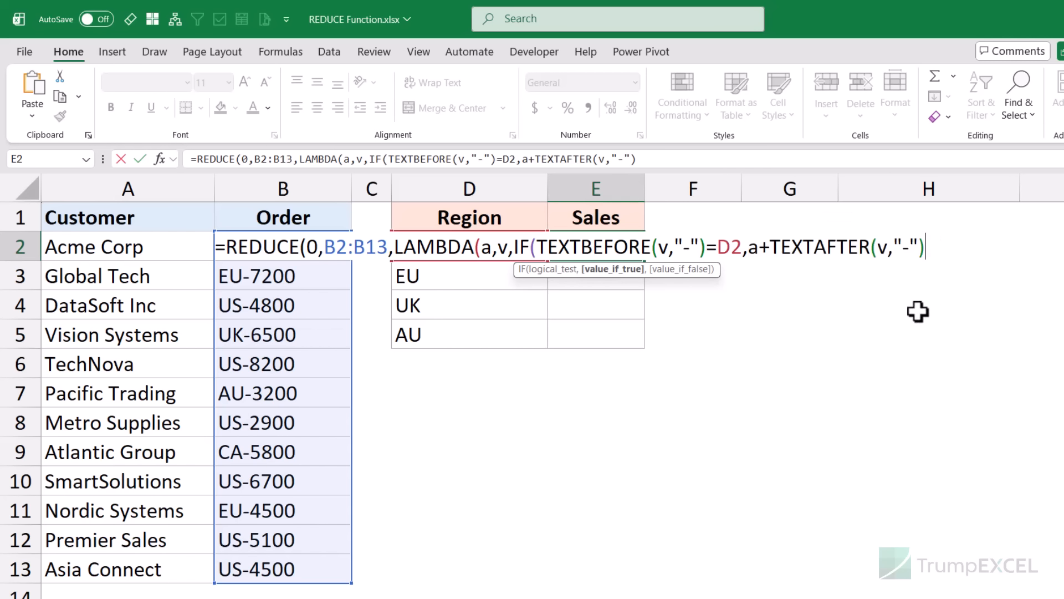
Set the IF's value if false to a, then close and enter the REDUCE formula in E2.
type(",")
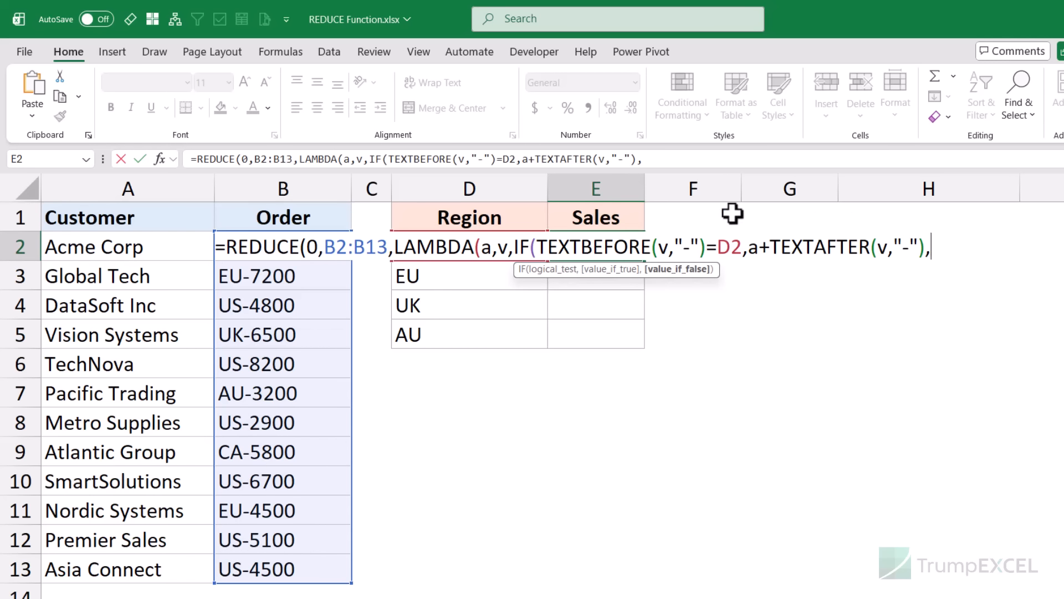
left_click_drag(718, 247, 742, 247)
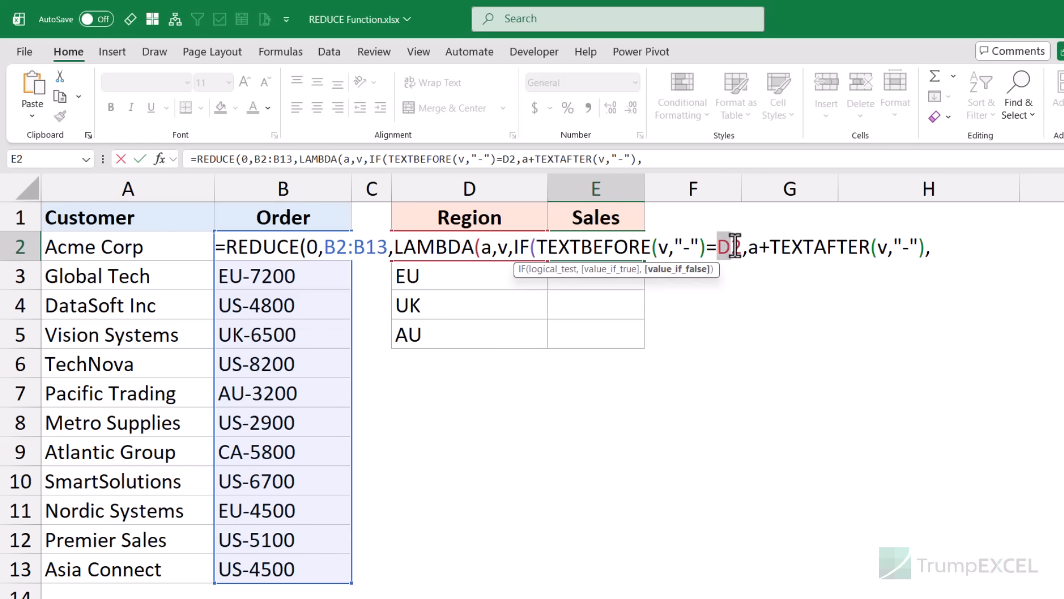
left_click_drag(537, 248, 934, 247)
left_click(937, 248)
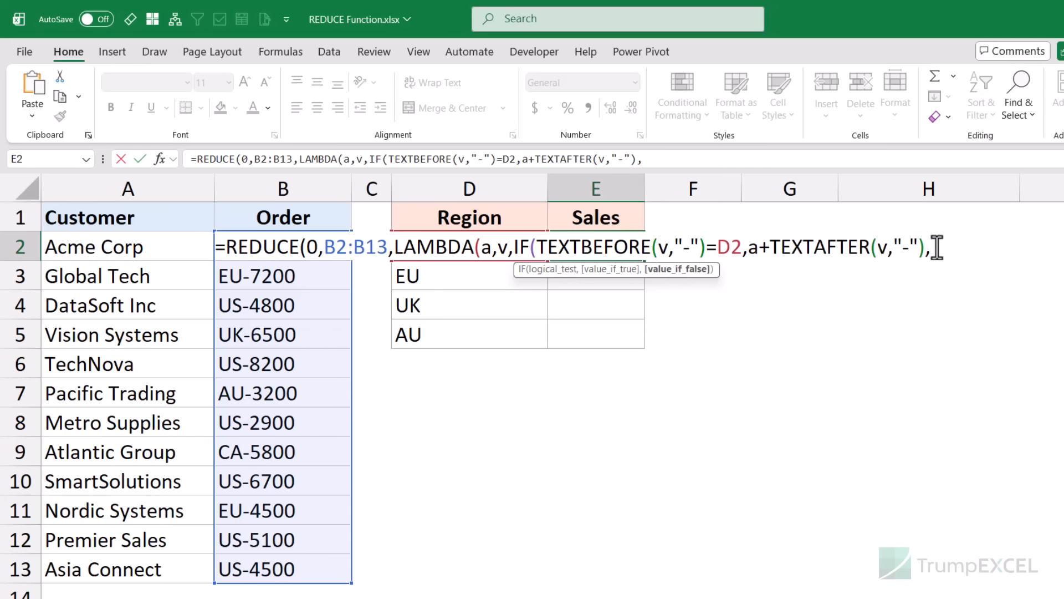
type("a))")
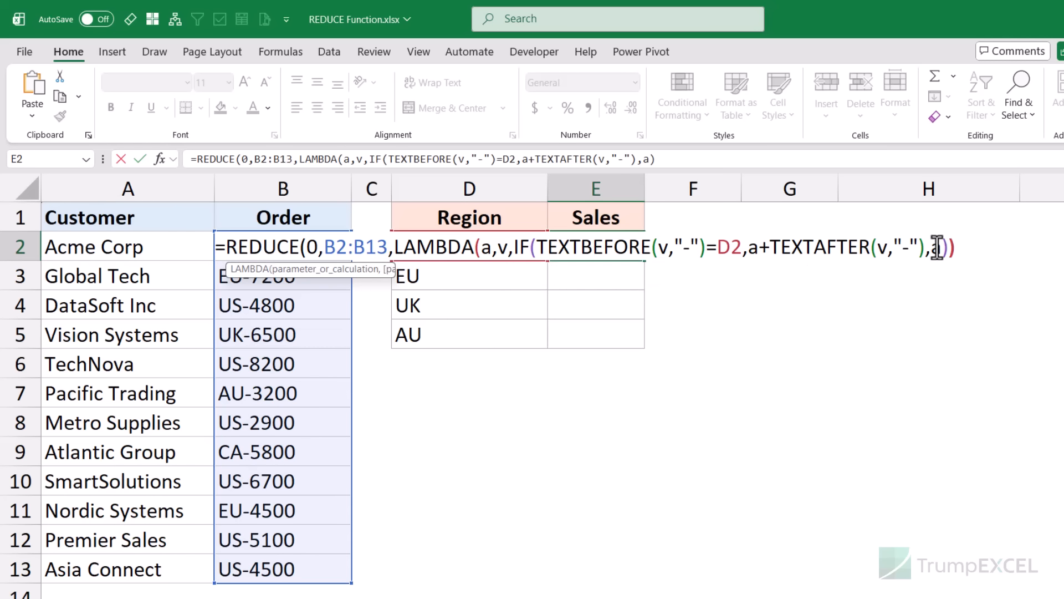
key("Return")
key("Up")
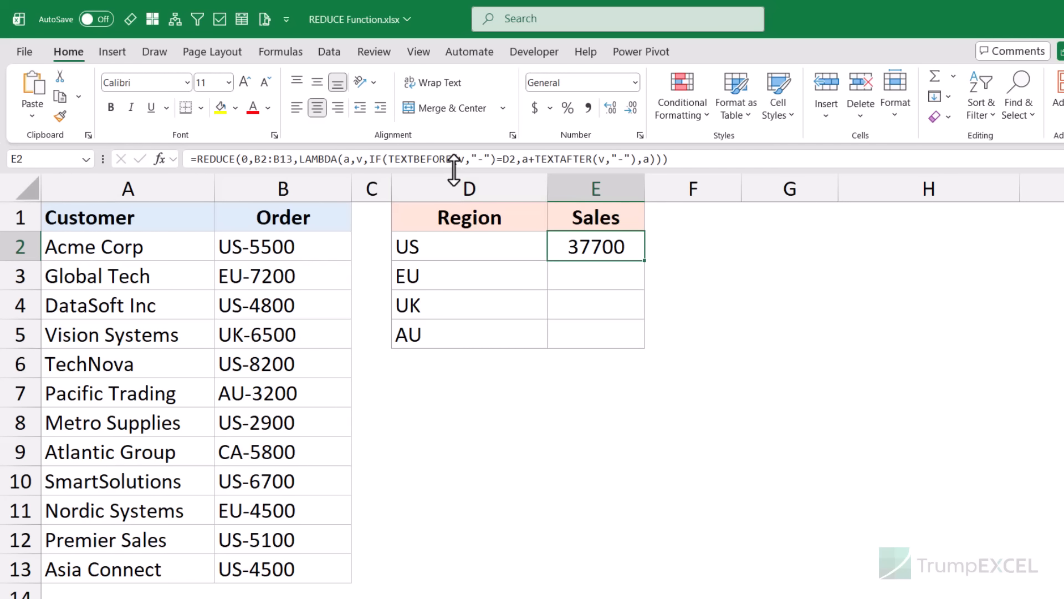
Enlarge the formula bar to about two lines in height for viewing the formula of E2.
left_click_drag(451, 170, 451, 214)
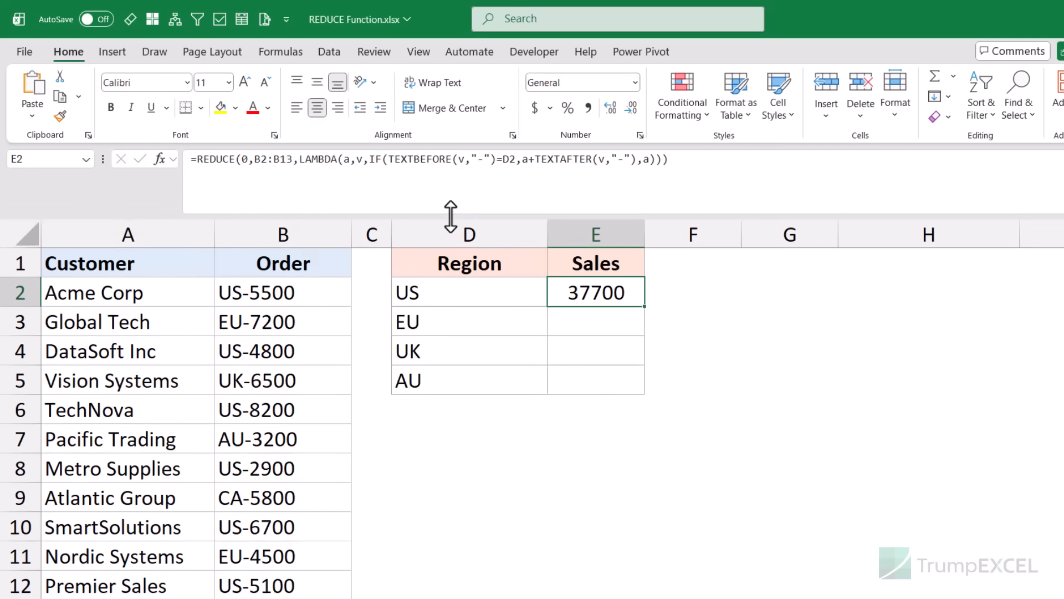
left_click(446, 160)
key("Escape")
left_click_drag(467, 211, 468, 186)
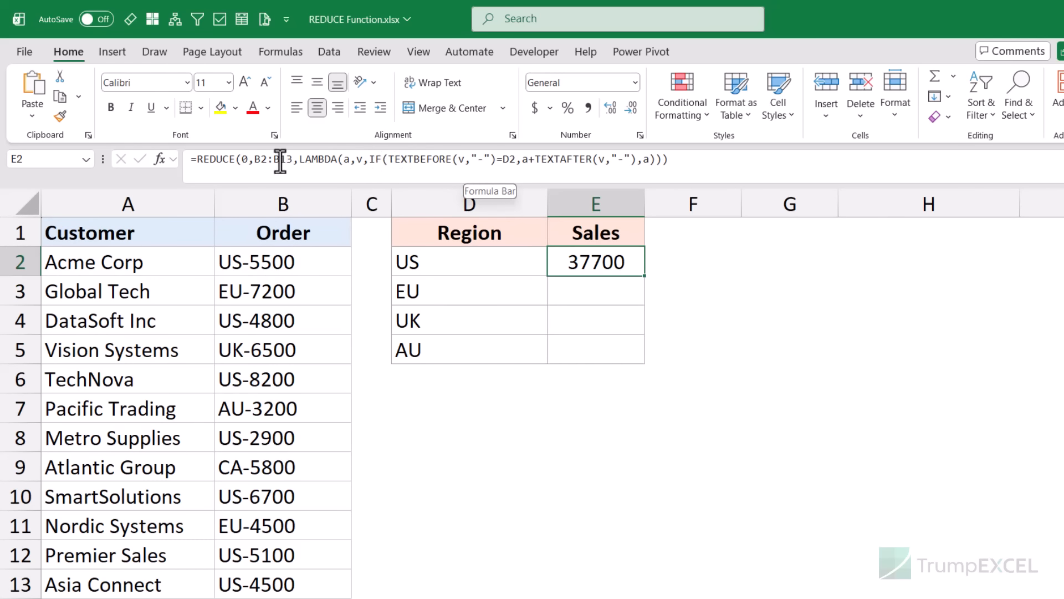
Examine the REDUCE formula in E2 part by part: initial value, order range, TEXTBEFORE region test, and the IF's true and false results.
left_click_drag(196, 159, 369, 164)
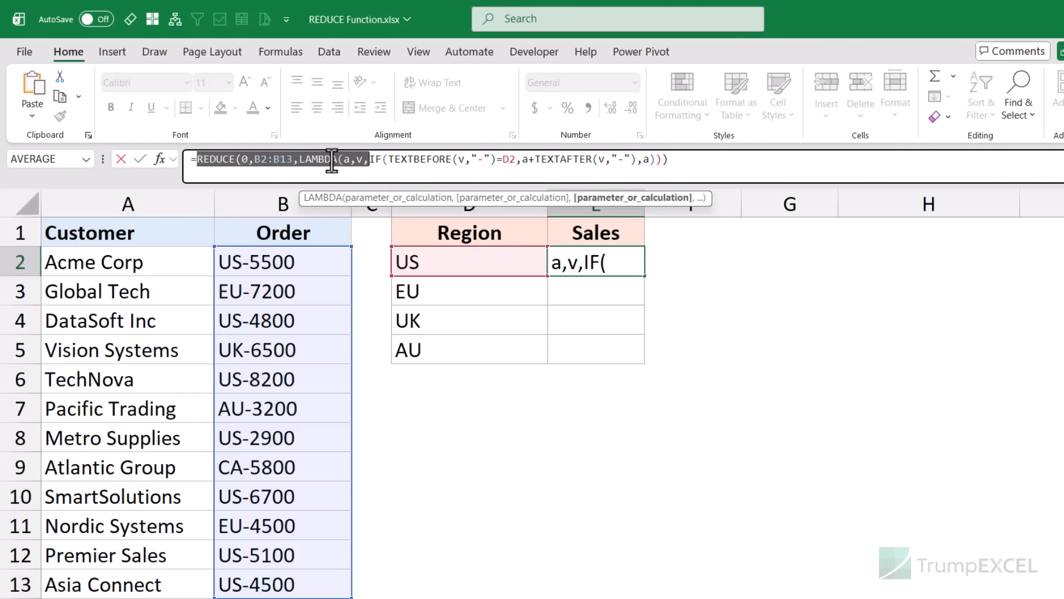
left_click(243, 160)
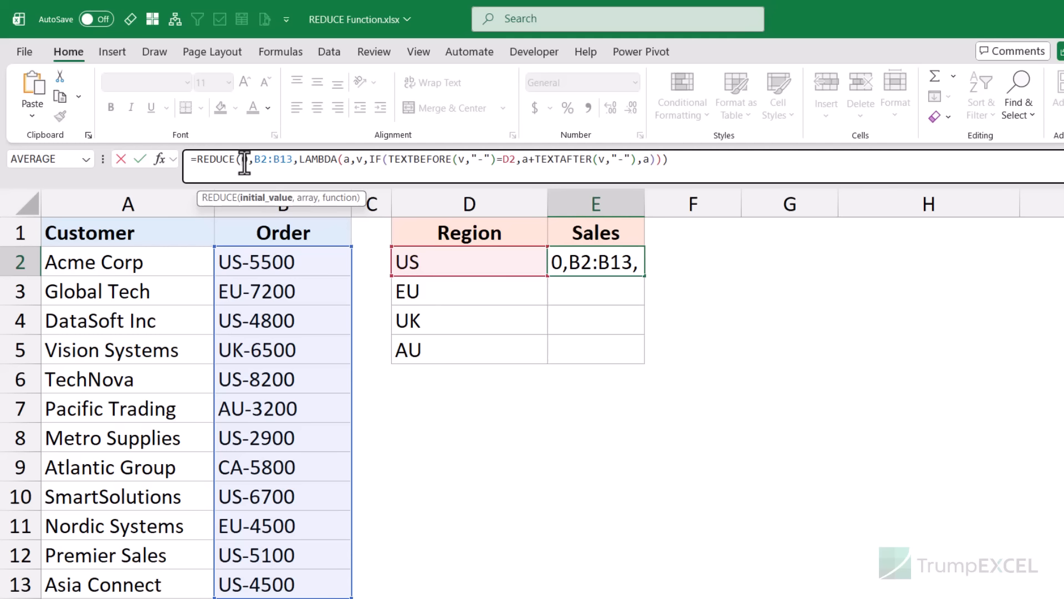
left_click_drag(254, 159, 292, 159)
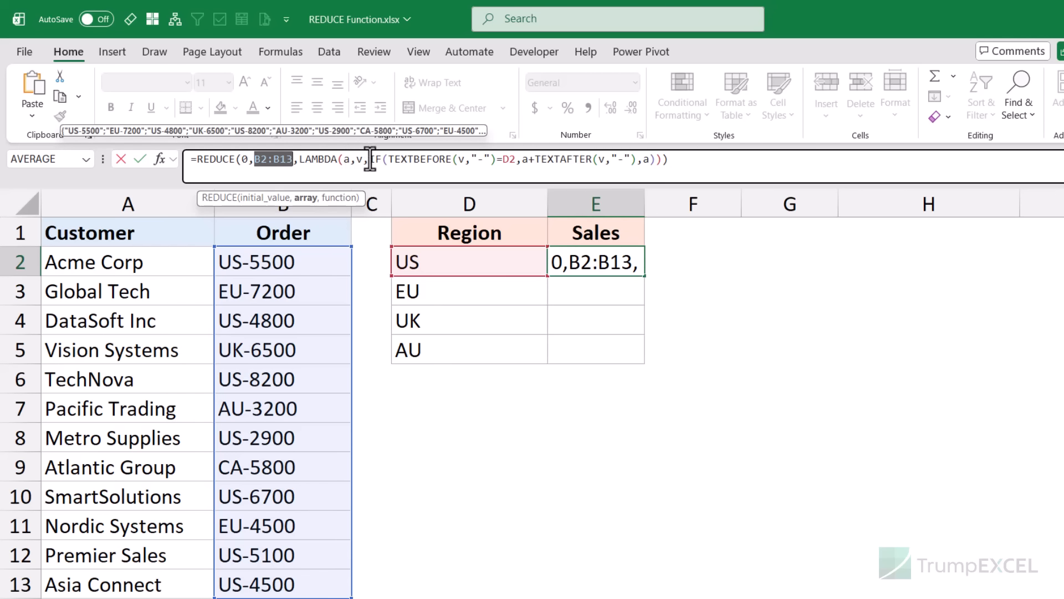
left_click_drag(369, 160, 665, 160)
left_click(425, 159)
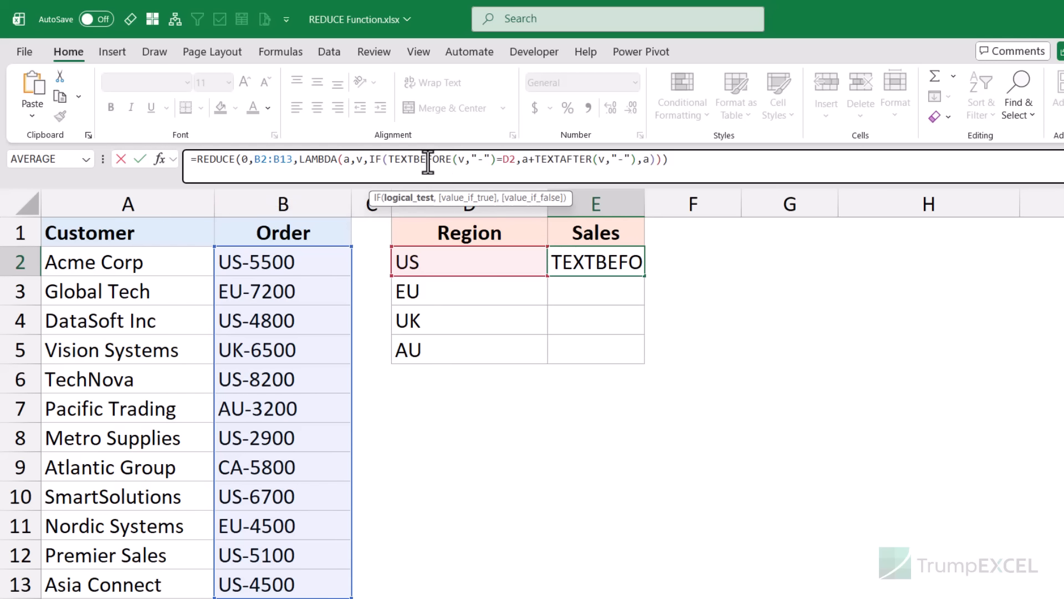
double_click(459, 160)
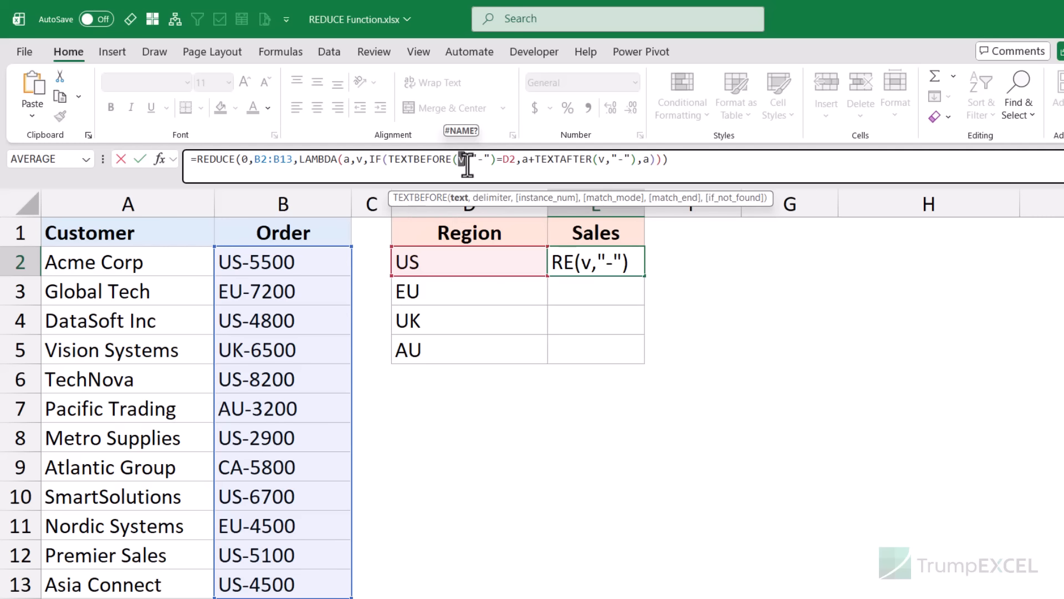
left_click_drag(390, 159, 496, 161)
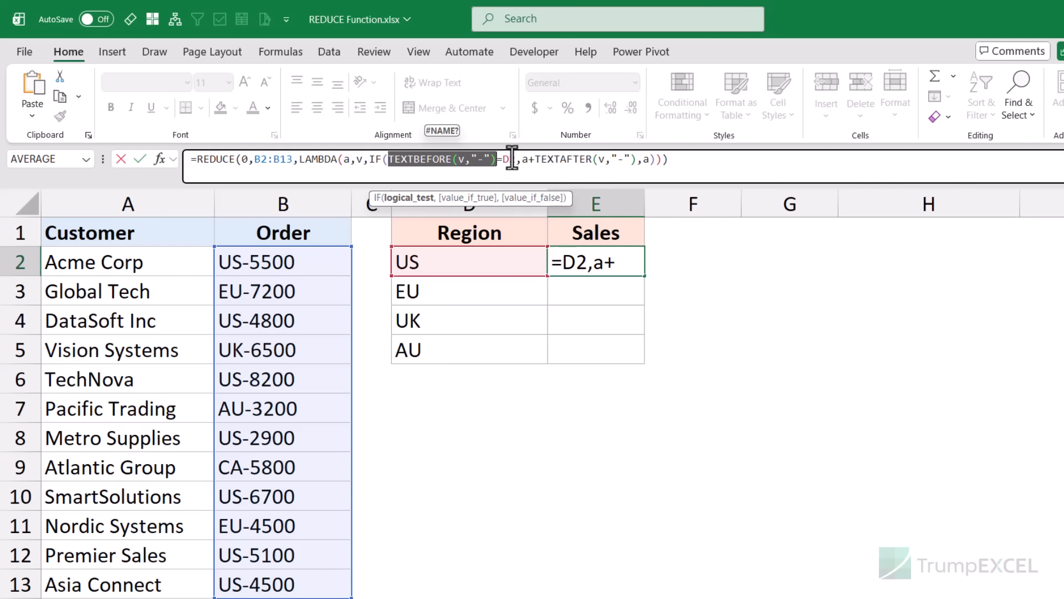
left_click_drag(516, 160, 388, 161)
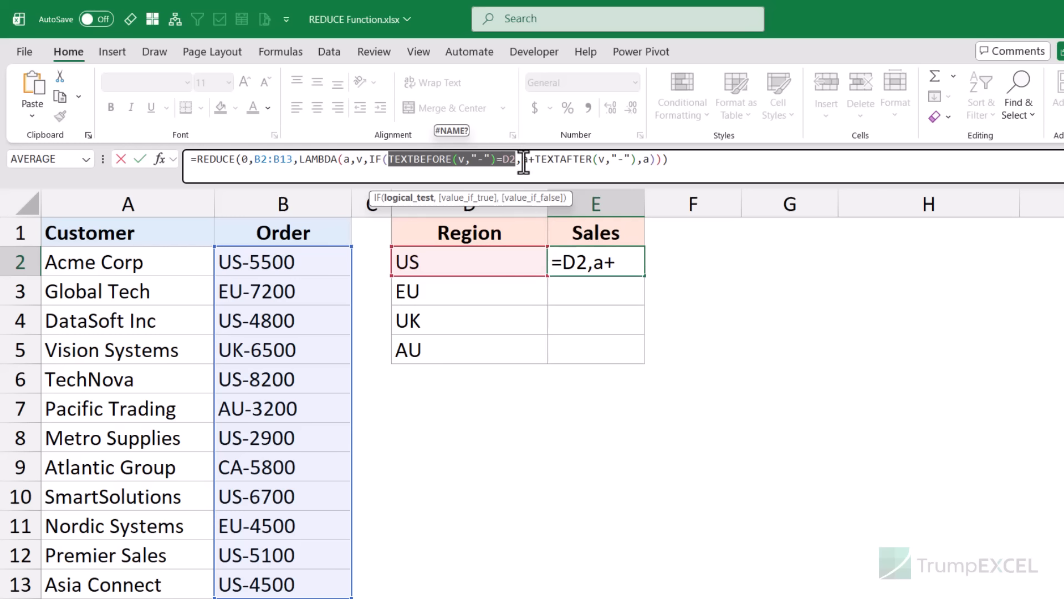
left_click_drag(522, 160, 637, 161)
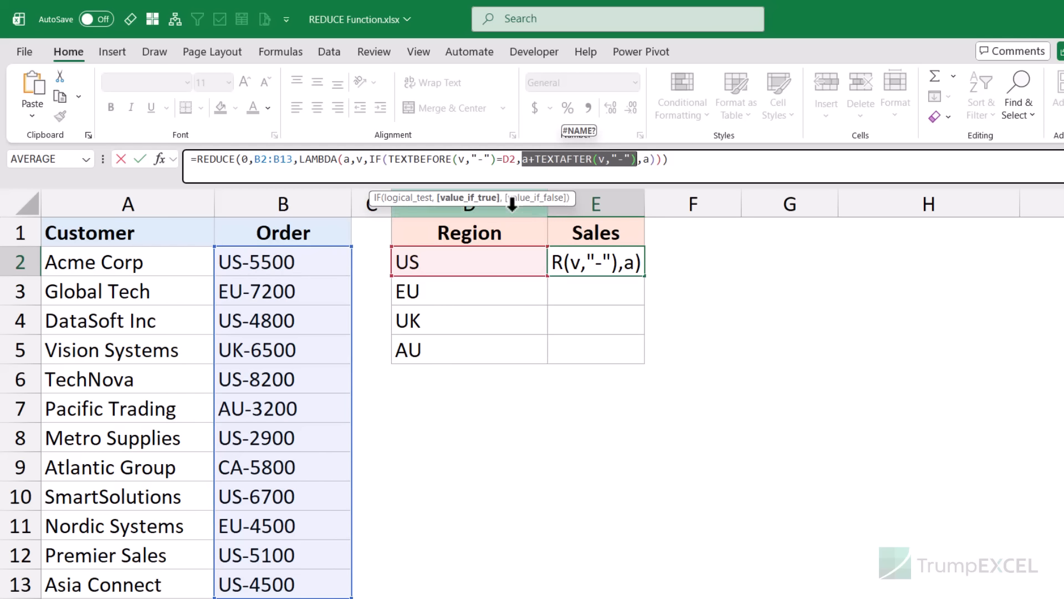
left_click(646, 160)
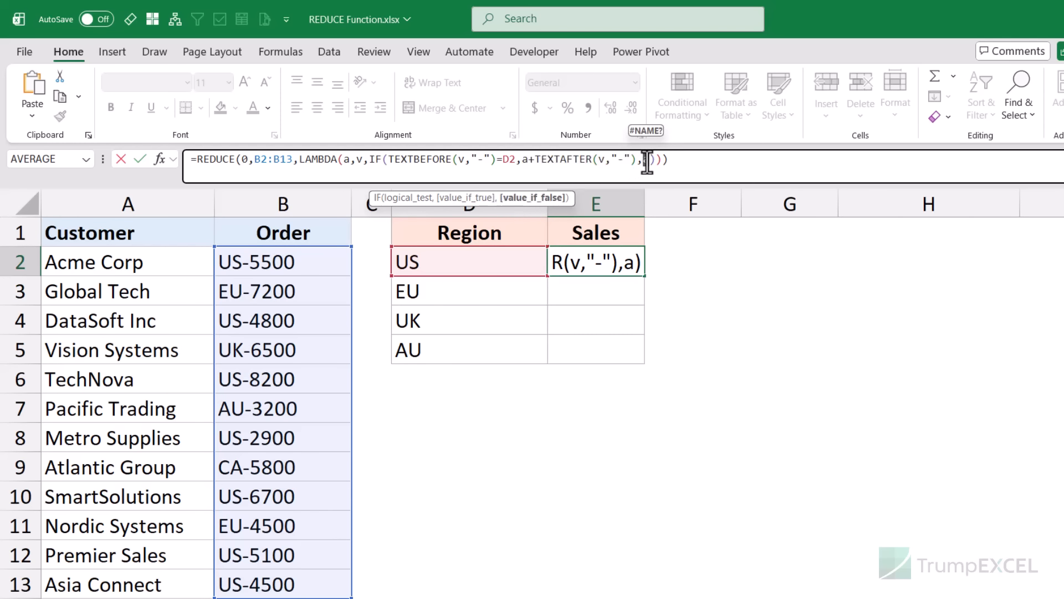
key("ctrl+Return")
Review the order codes in B2:B13 one after another, then the E2 total and the remaining regions in D3:D5.
left_click(284, 265)
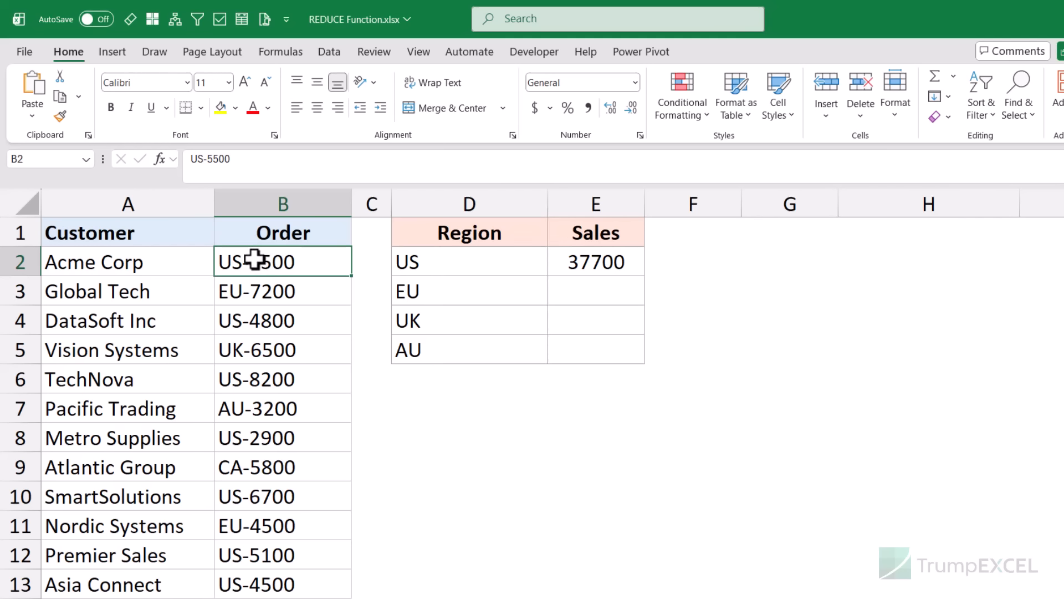
left_click(294, 291)
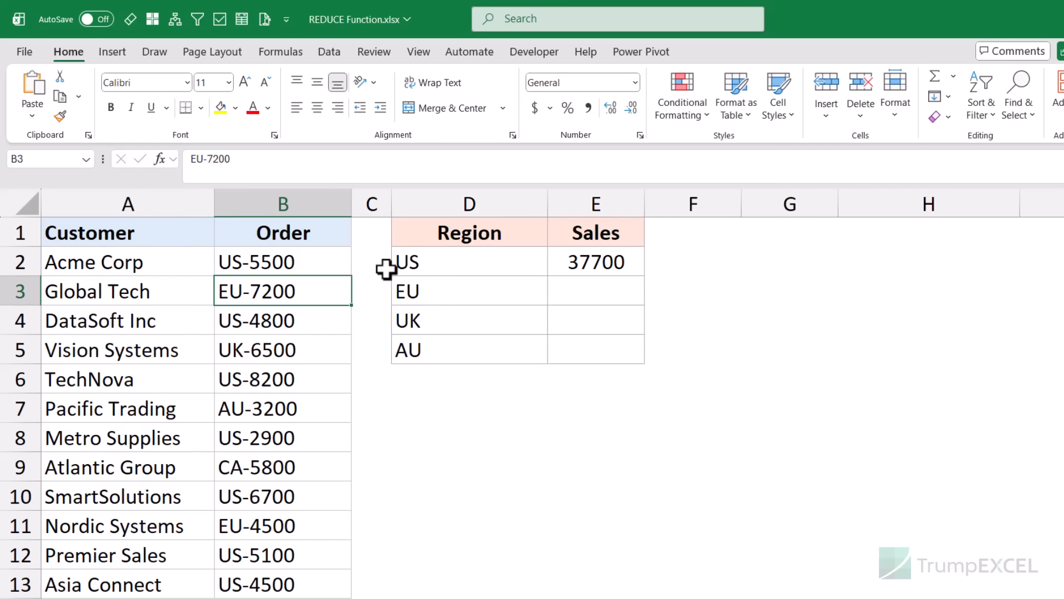
left_click(284, 320)
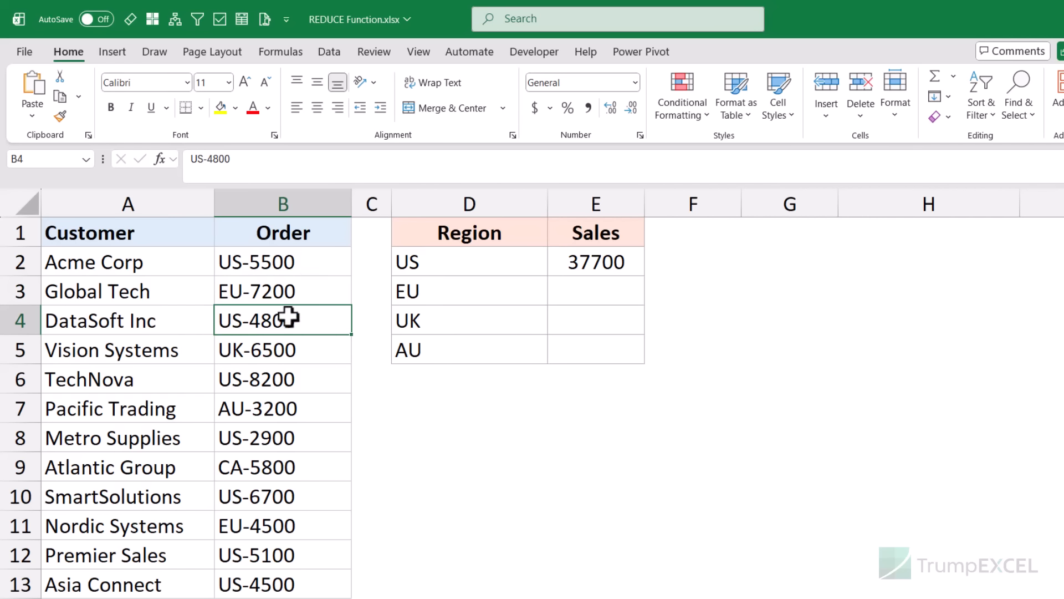
left_click(285, 347)
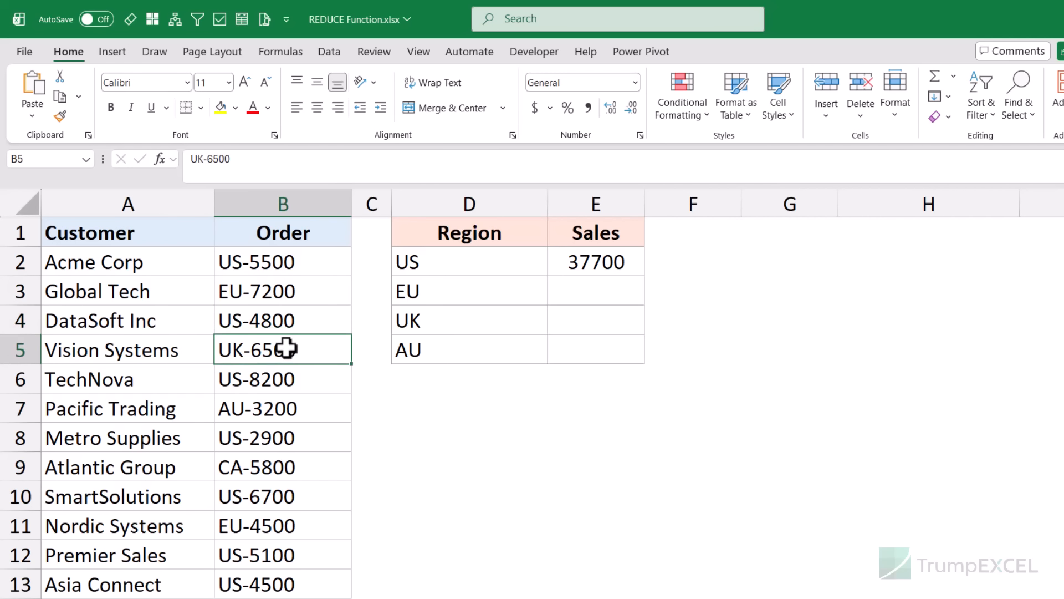
left_click(275, 379)
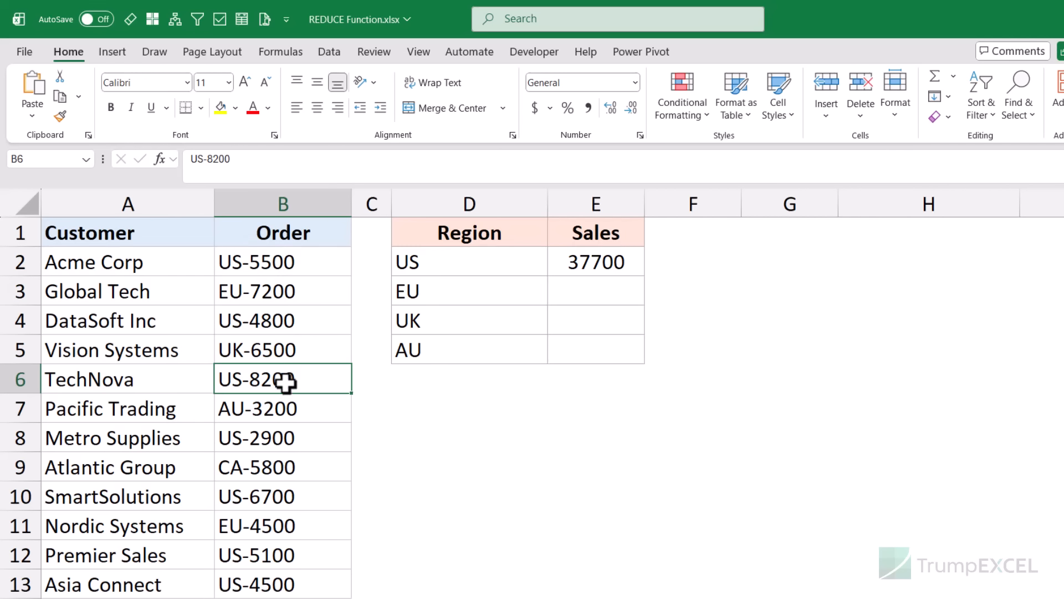
left_click_drag(316, 271, 298, 580)
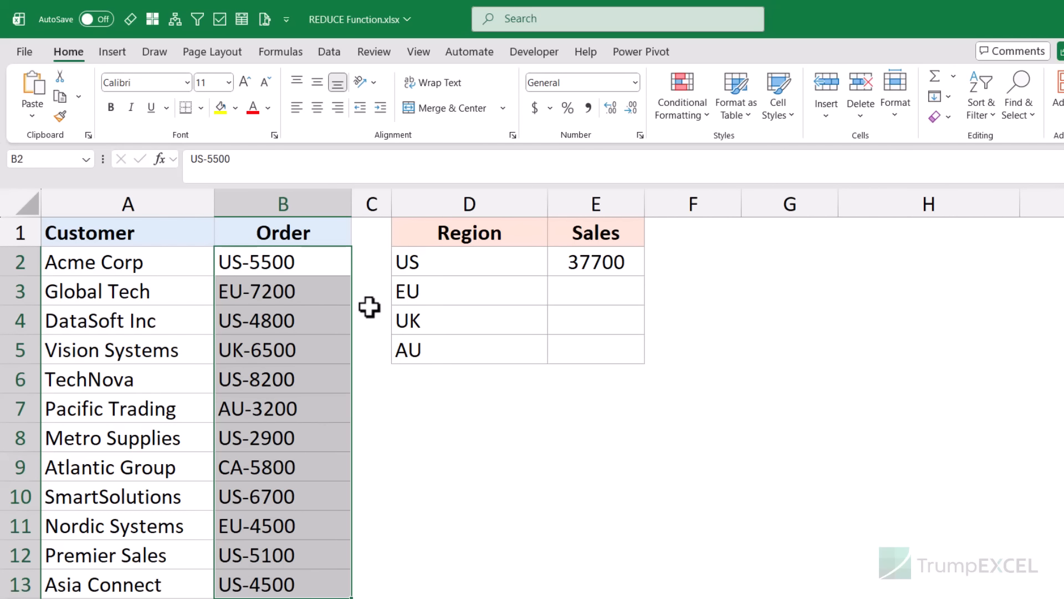
left_click(563, 265)
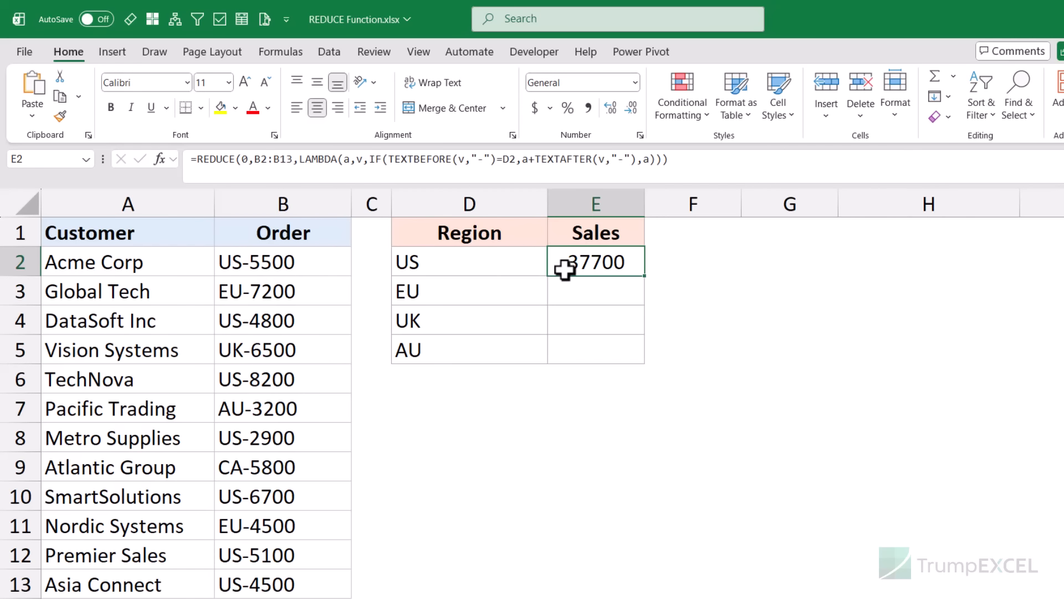
left_click_drag(498, 296, 494, 353)
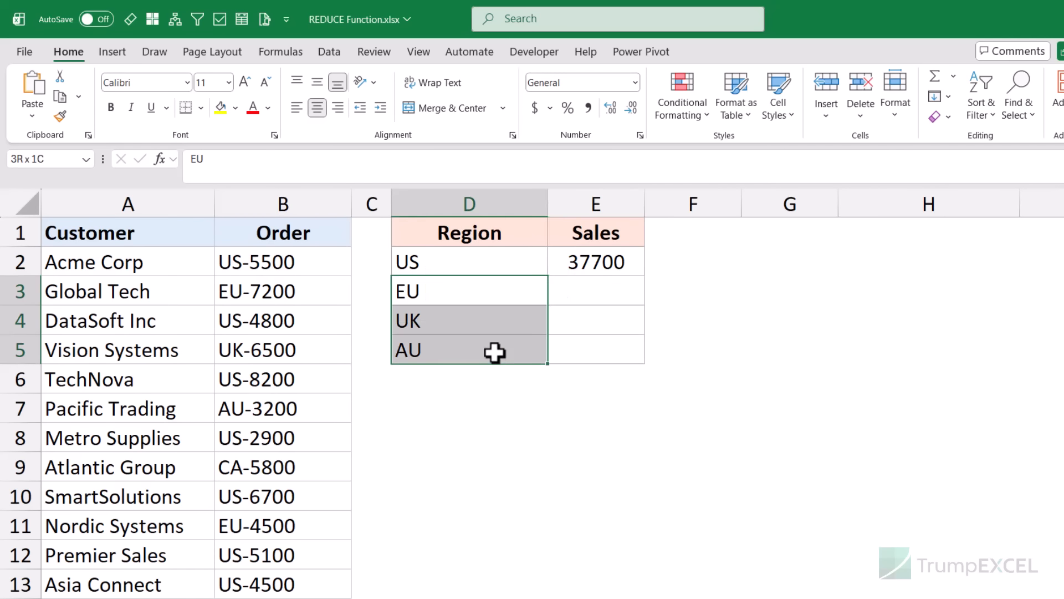
Extend the region criterion in E2's formula to D2:D5 and review the spilled sales in E2:E5.
left_click(576, 261)
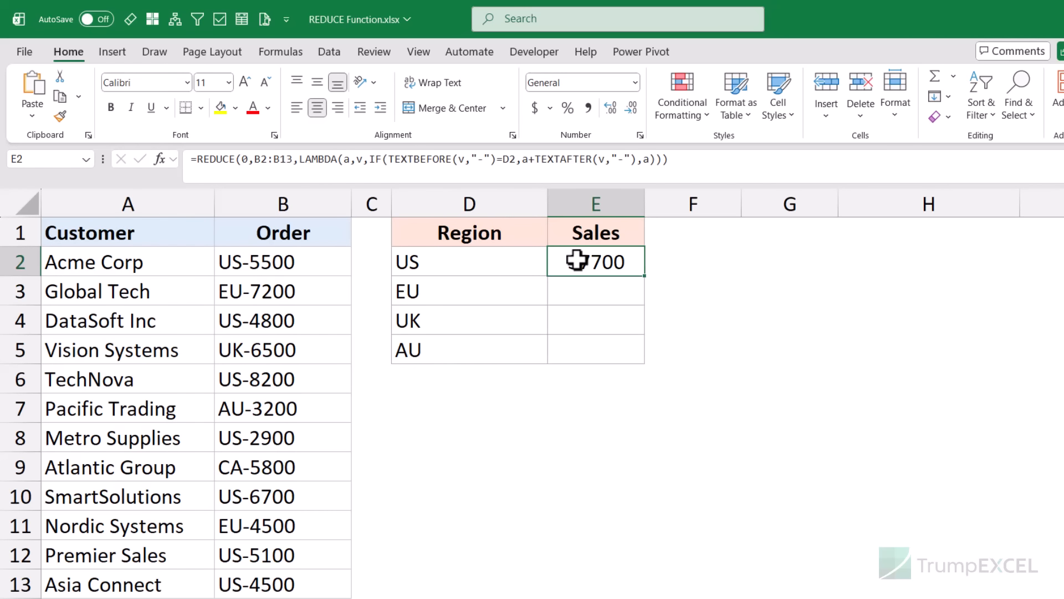
double_click(576, 262)
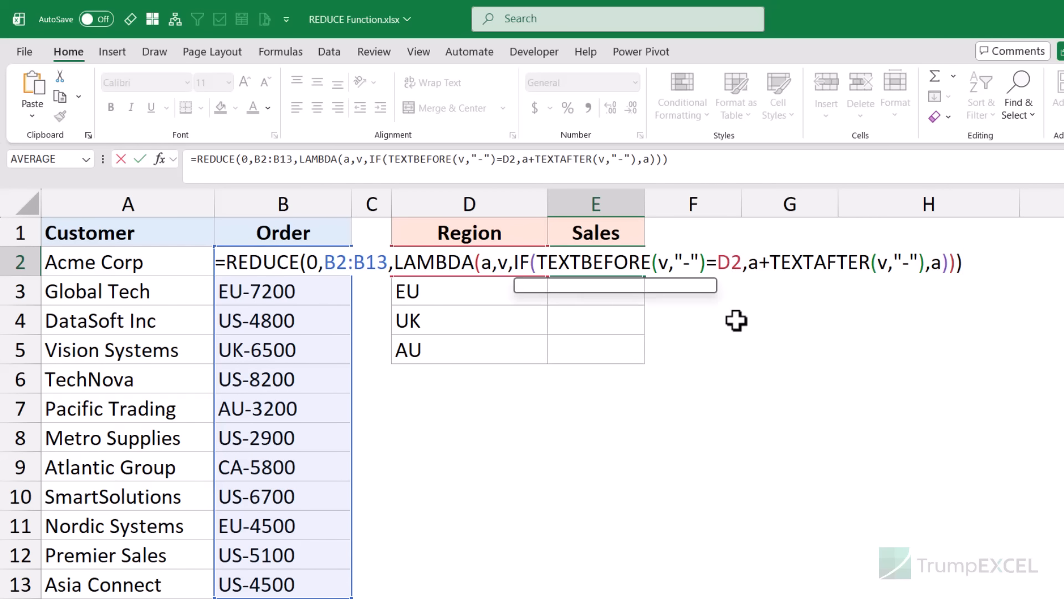
type(":D5")
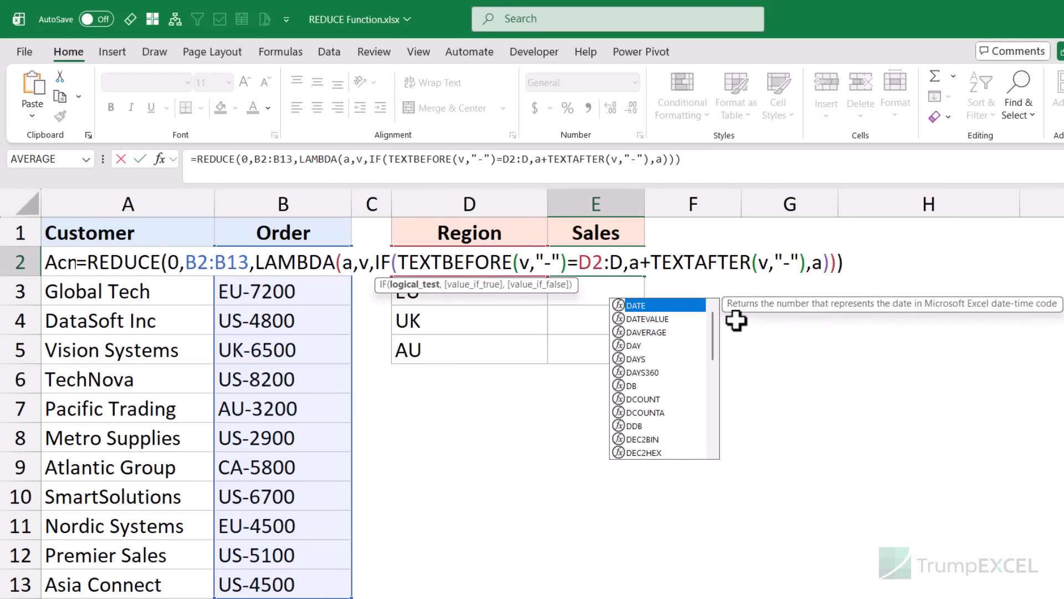
key("Return")
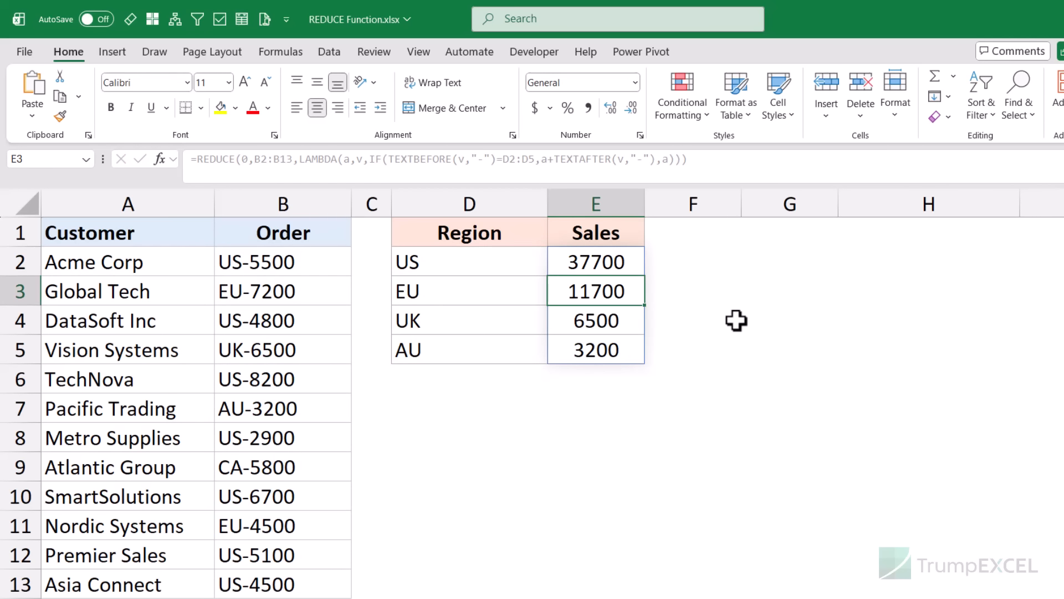
left_click(642, 264)
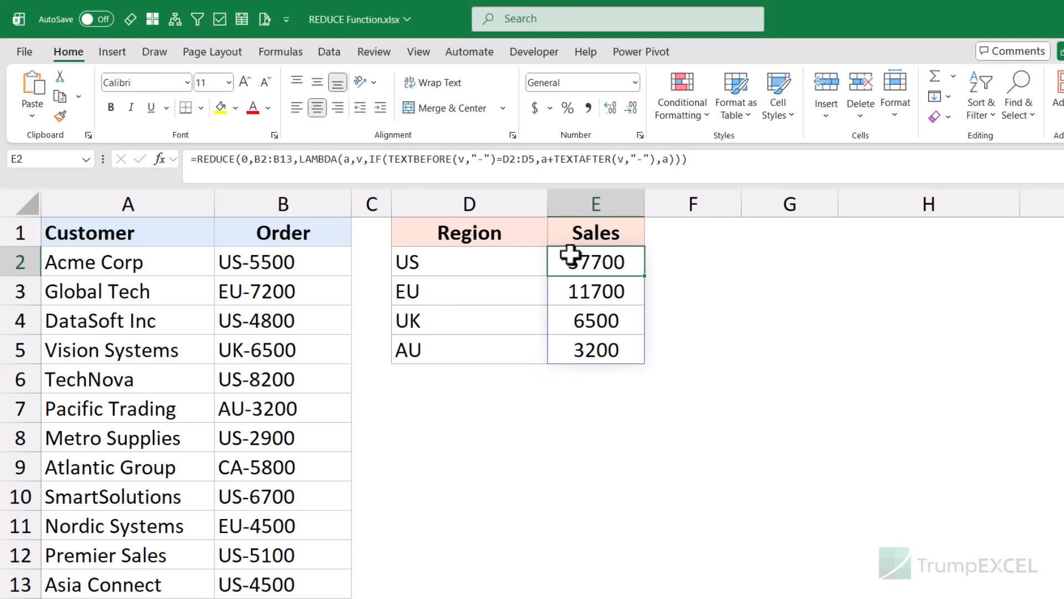
left_click_drag(579, 262, 575, 345)
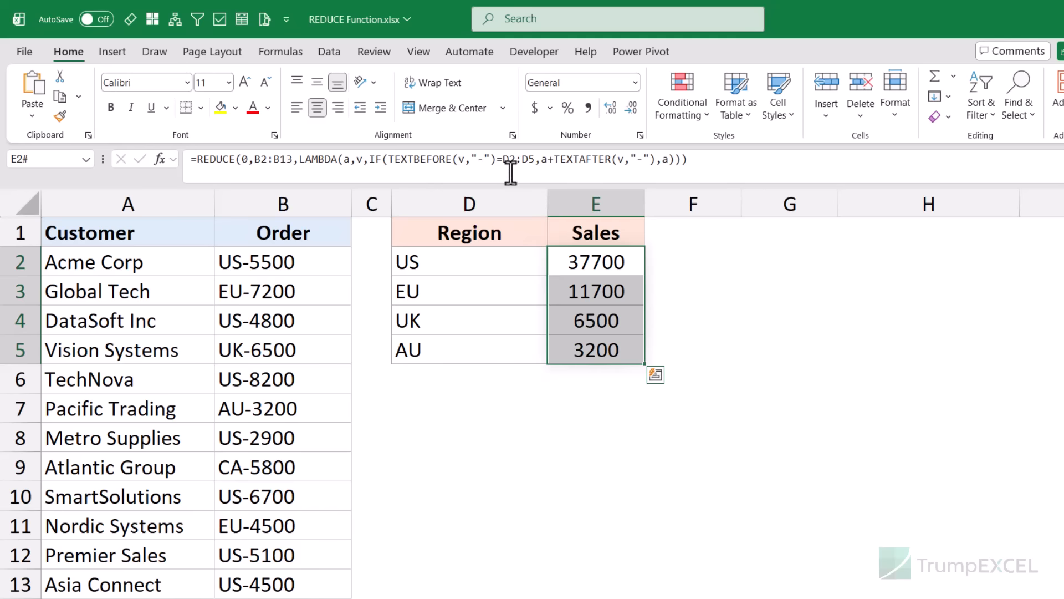
left_click_drag(502, 159, 533, 159)
key("Return")
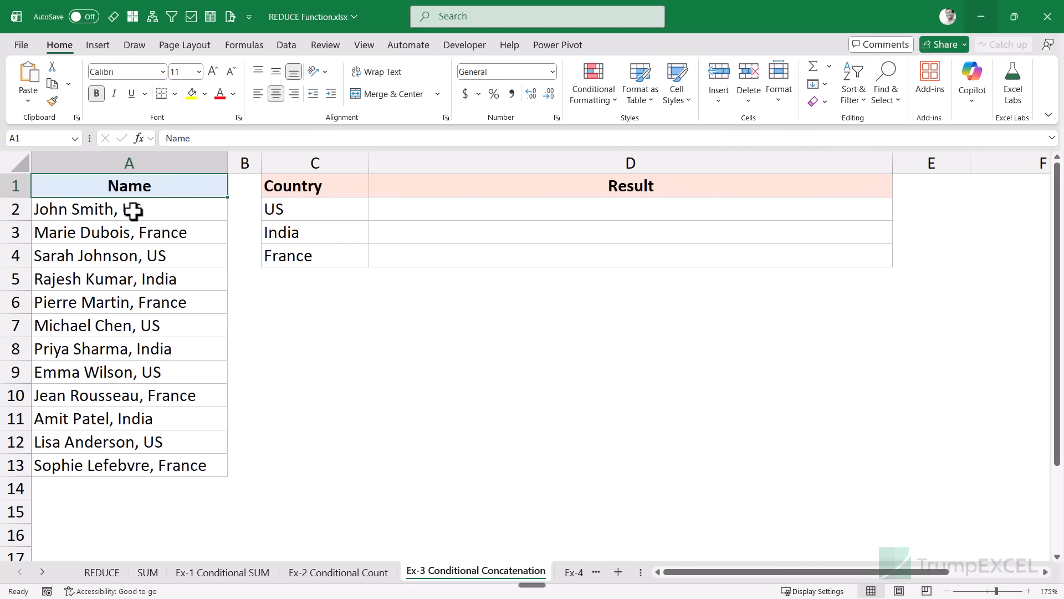
On the Ex-3 Conditional Concatenation sheet, start a REDUCE formula in D2 with initial value "" and array A2:A13.
left_click(399, 204)
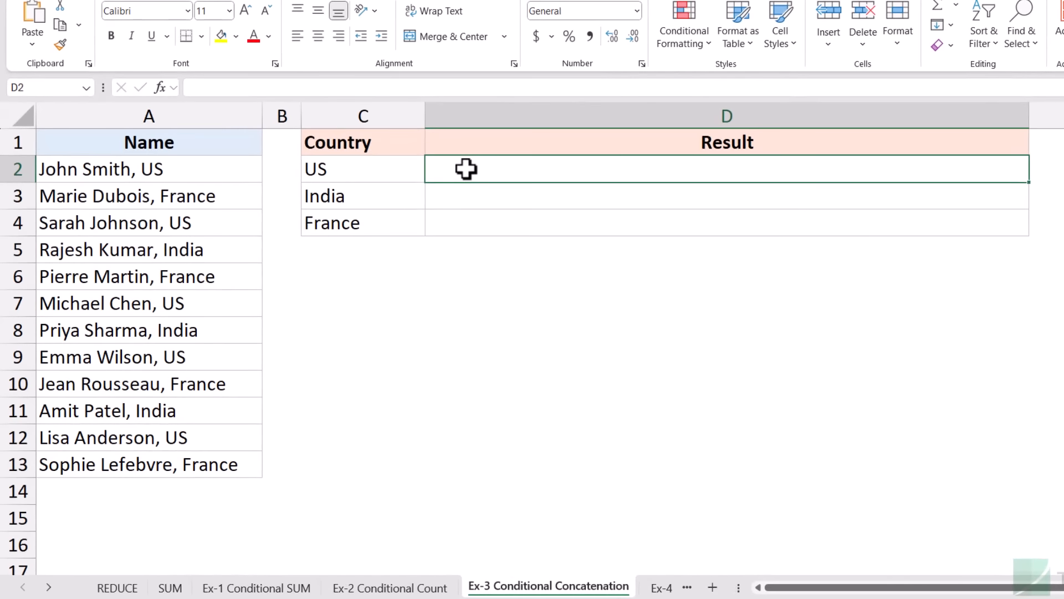
left_click(399, 173)
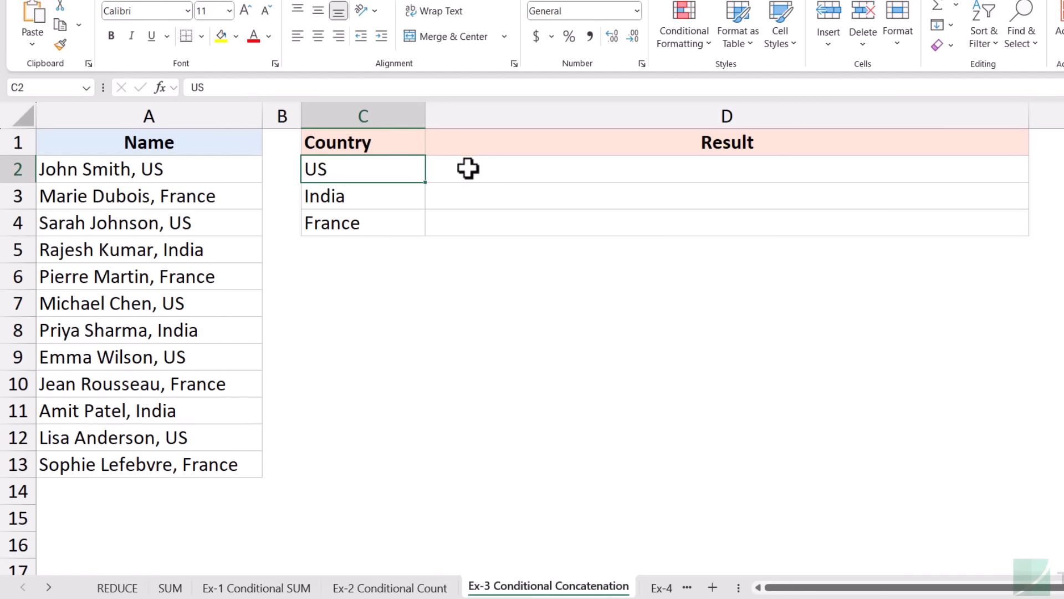
left_click(472, 169)
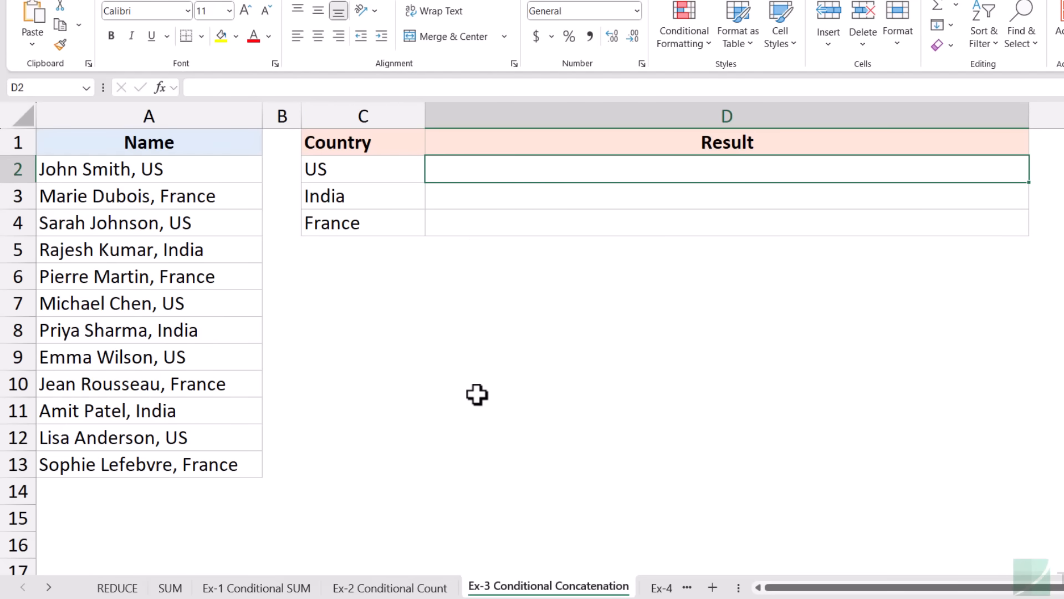
type("=red")
key("Tab")
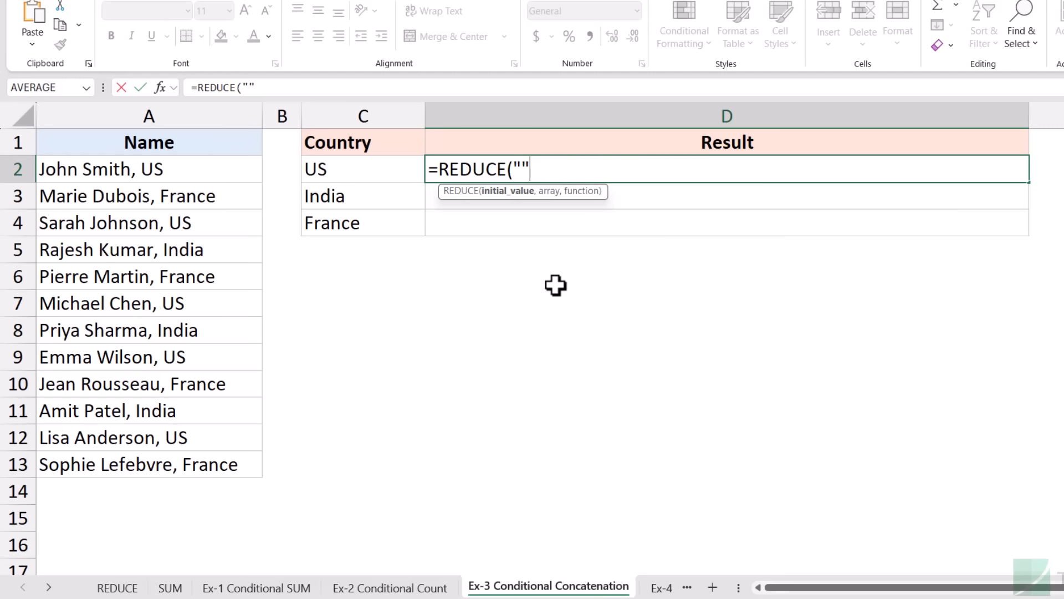
type(",")
left_click_drag(186, 175, 168, 460)
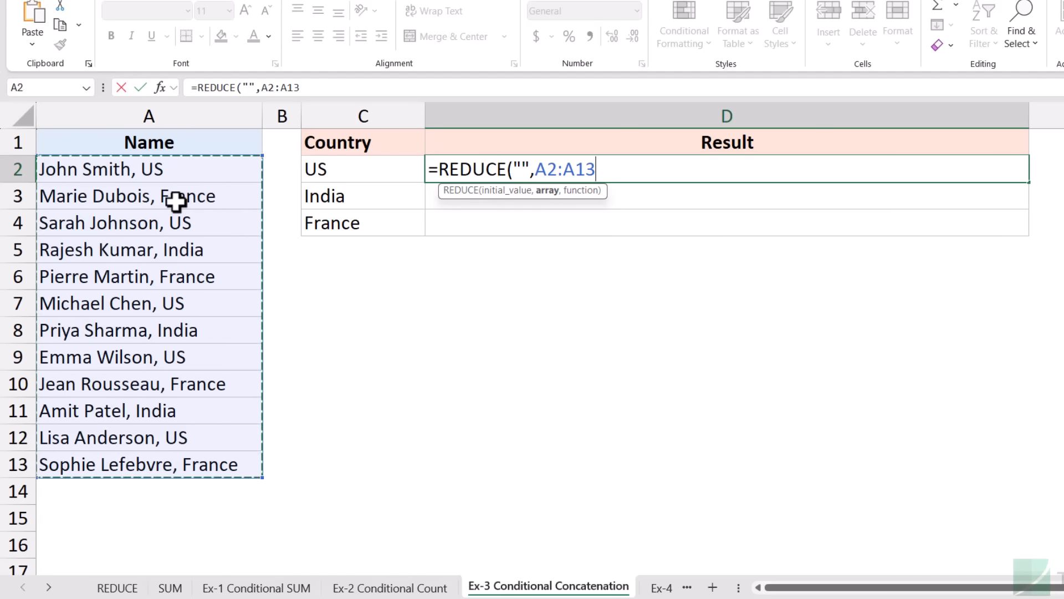
type(",")
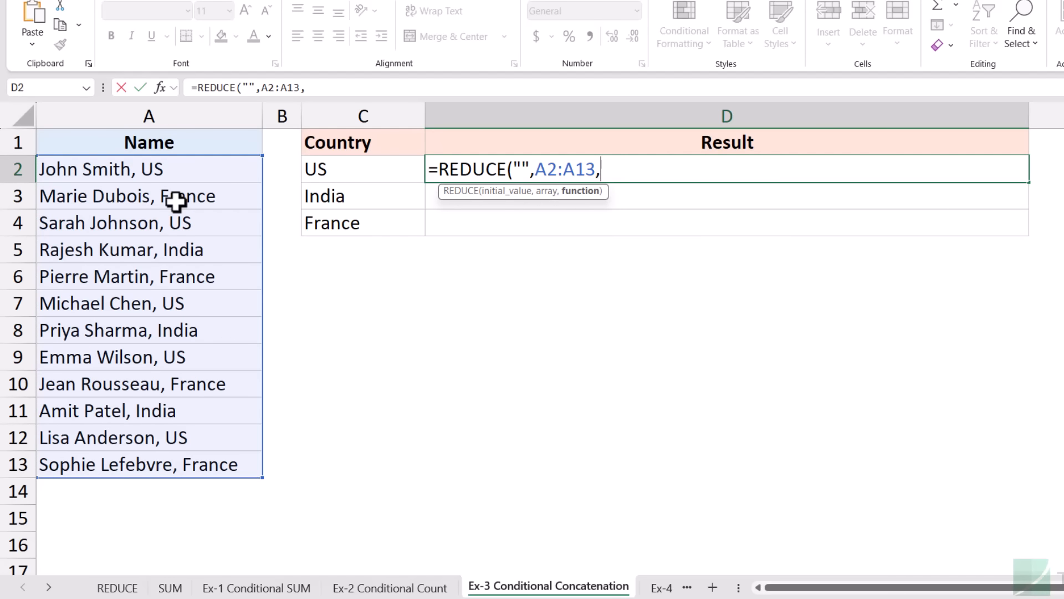
Add a LAMBDA with parameters a and v as the function argument of D2's REDUCE formula.
type("LAM")
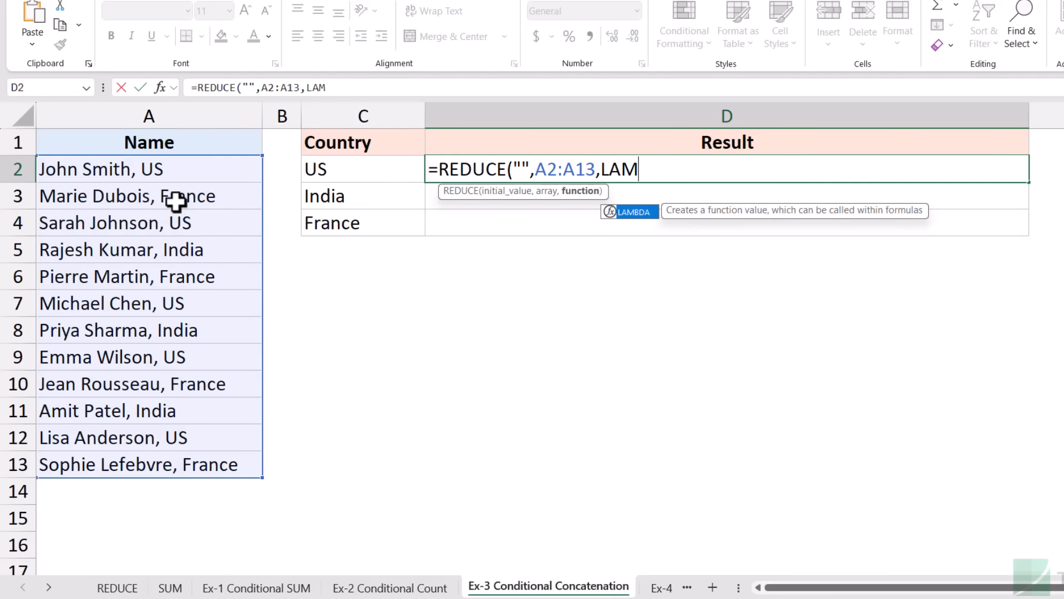
key("Tab")
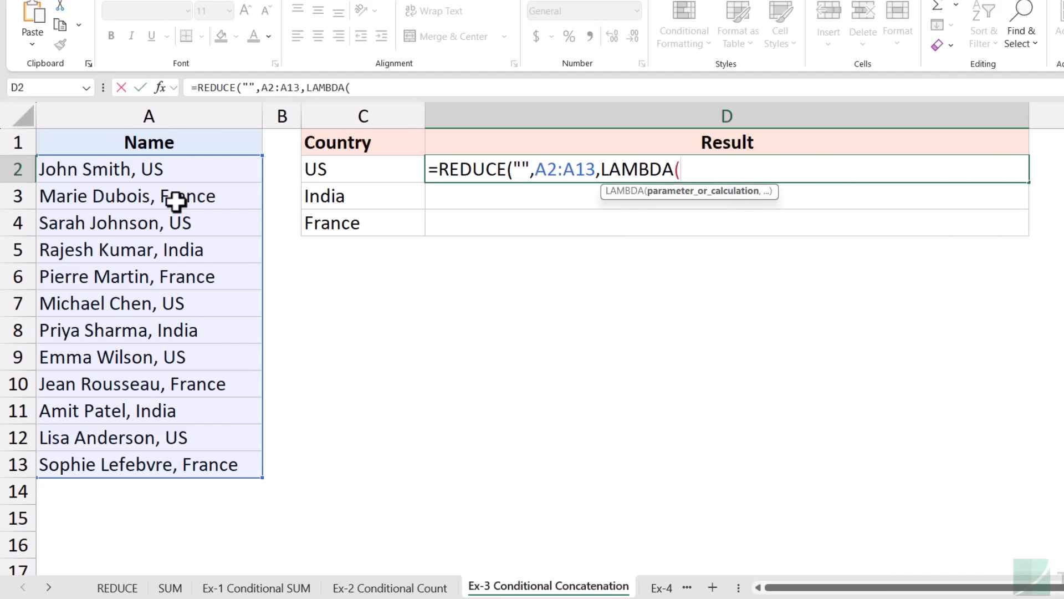
type("a,v,")
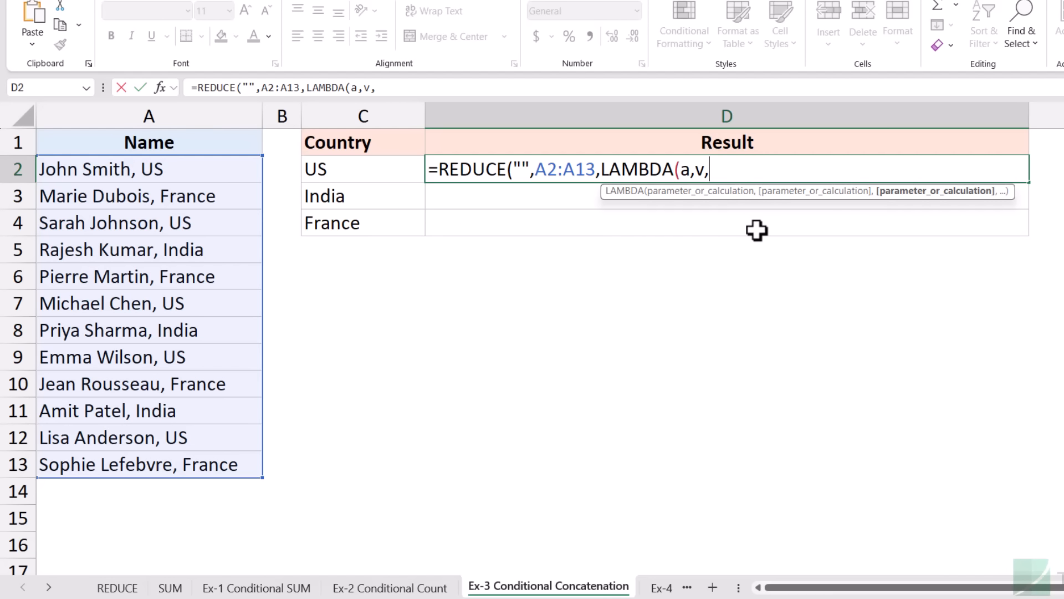
Begin the LAMBDA's calculation with an IF that tests whether TEXTAFTER(v,", ") equals C2.
type("IF(")
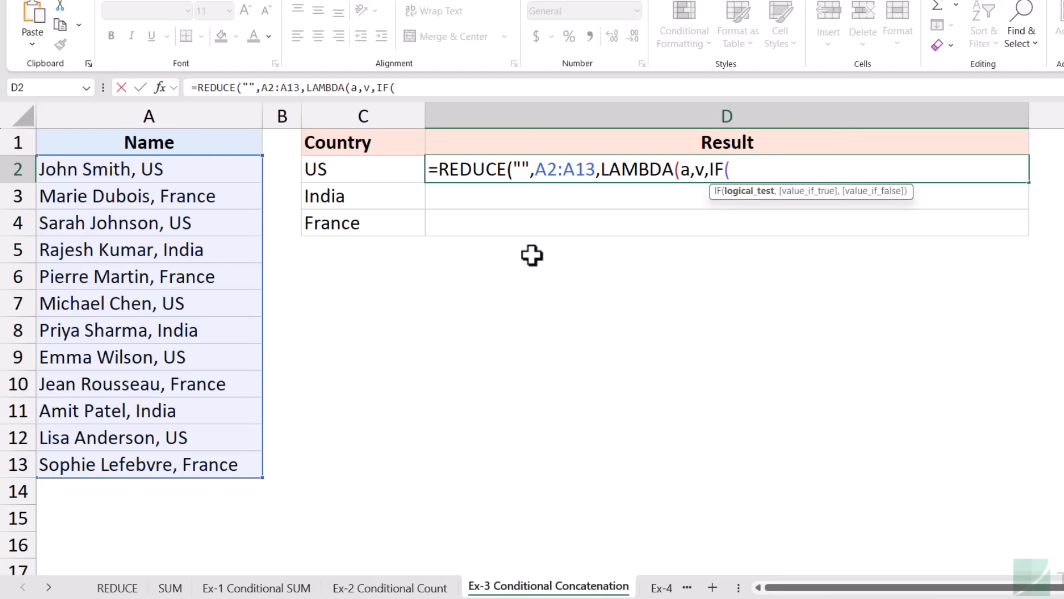
type("TEXTAFTER(")
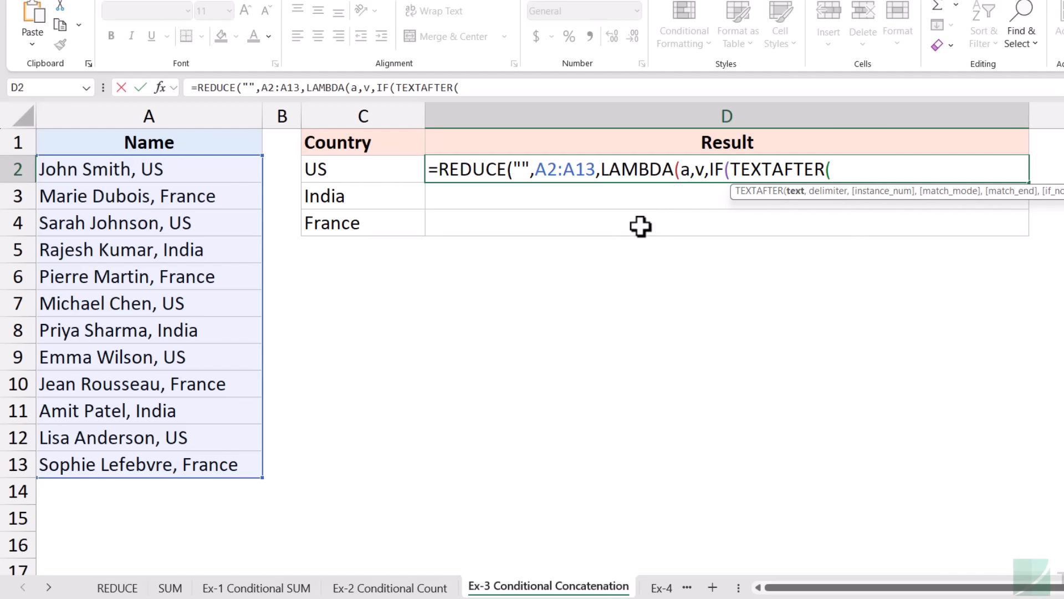
type("v")
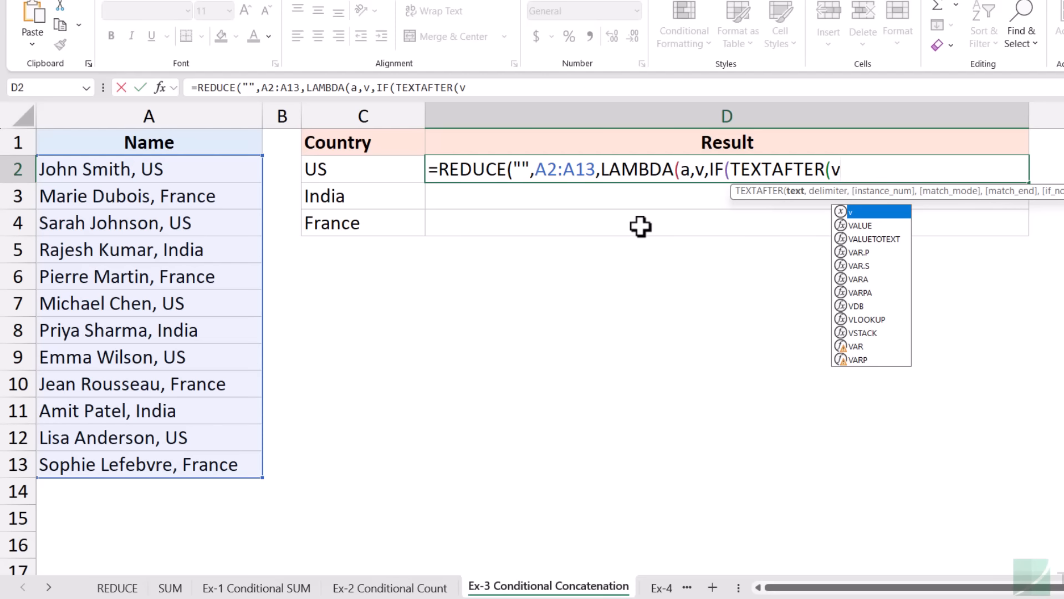
type(",\"")
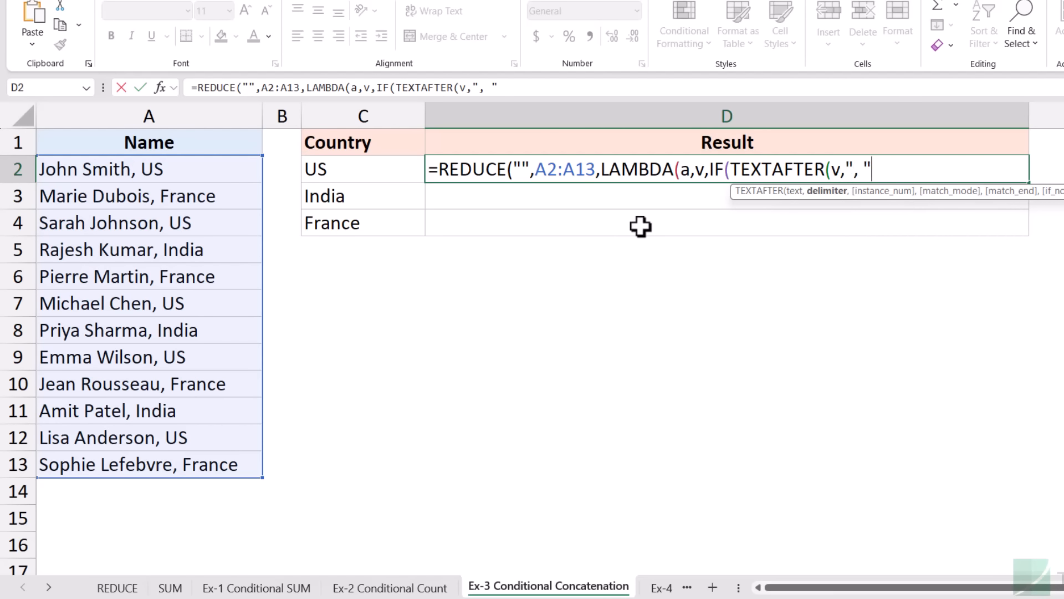
type(", \")")
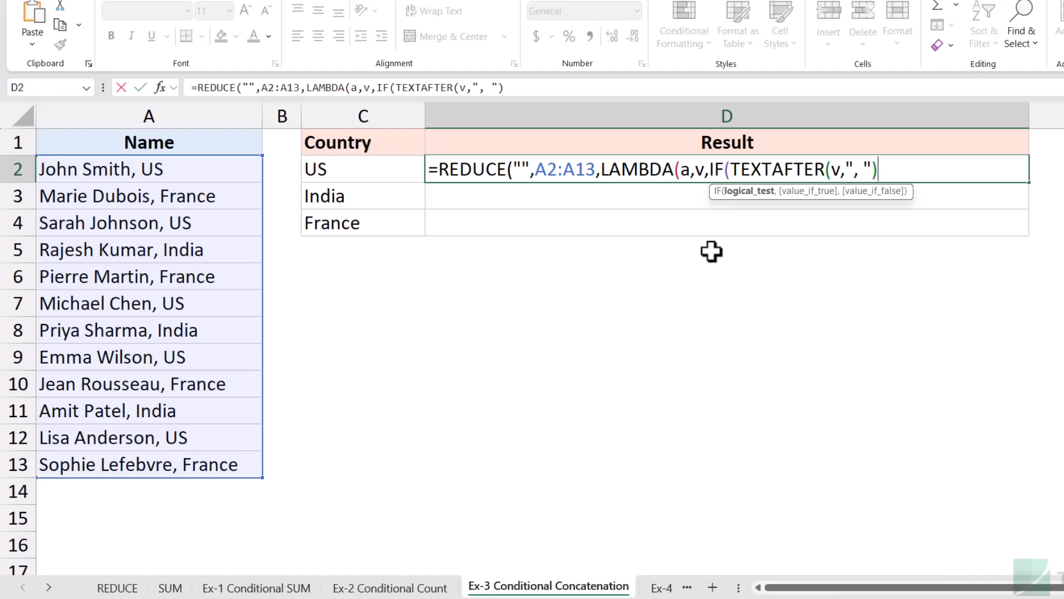
type("=")
left_click(384, 172)
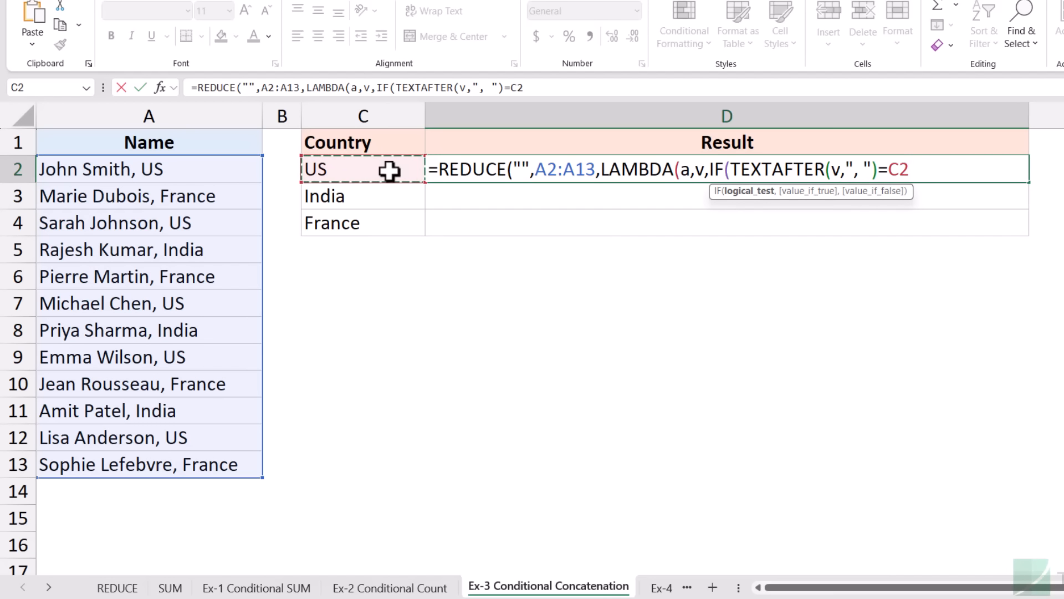
type(",")
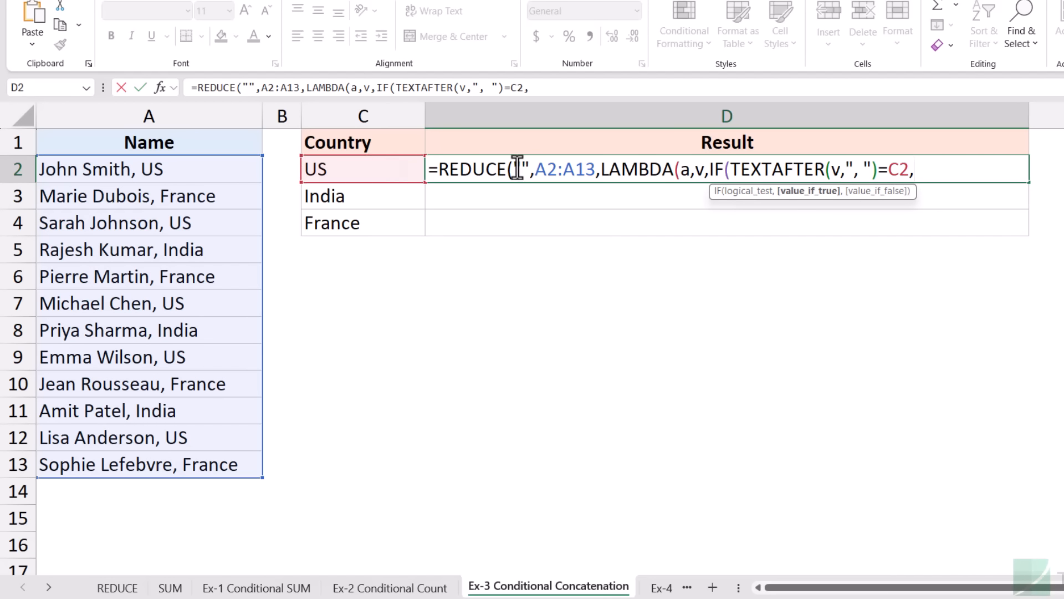
left_click_drag(530, 169, 513, 169)
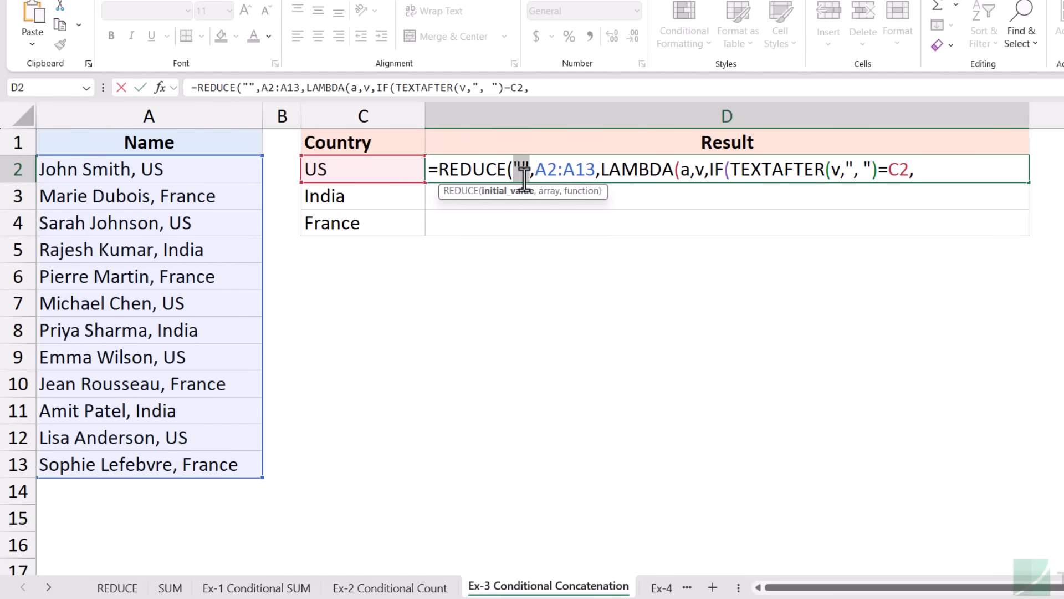
type("a")
key("BackSpace")
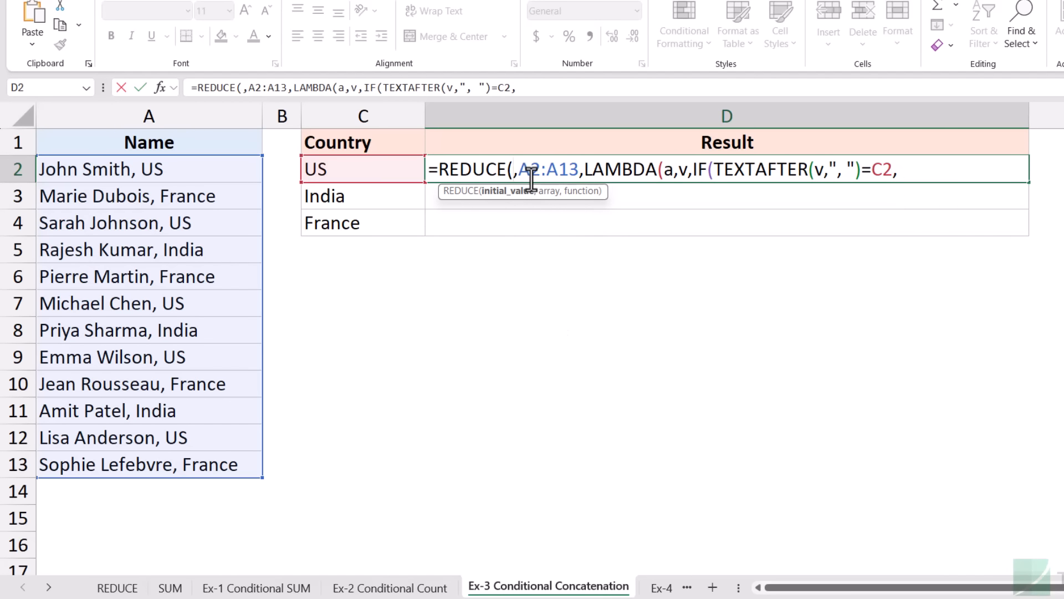
type("\"\"")
left_click(944, 170)
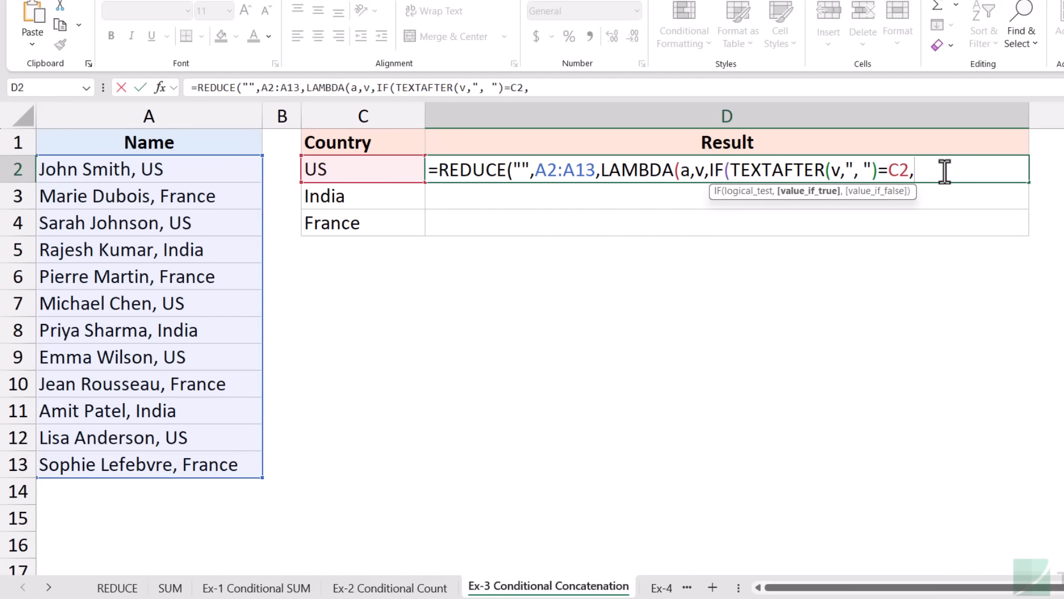
Enter a&", "&TEXTBEFORE(v,",") as the IF's true result to append the matching name to the accumulator.
type("a&")
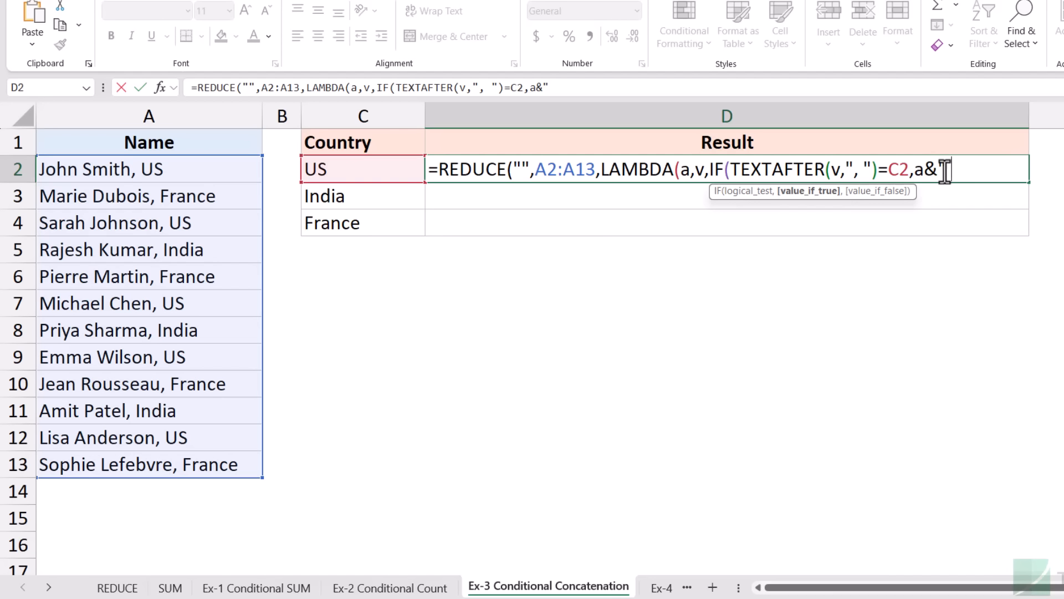
type("\", \"&")
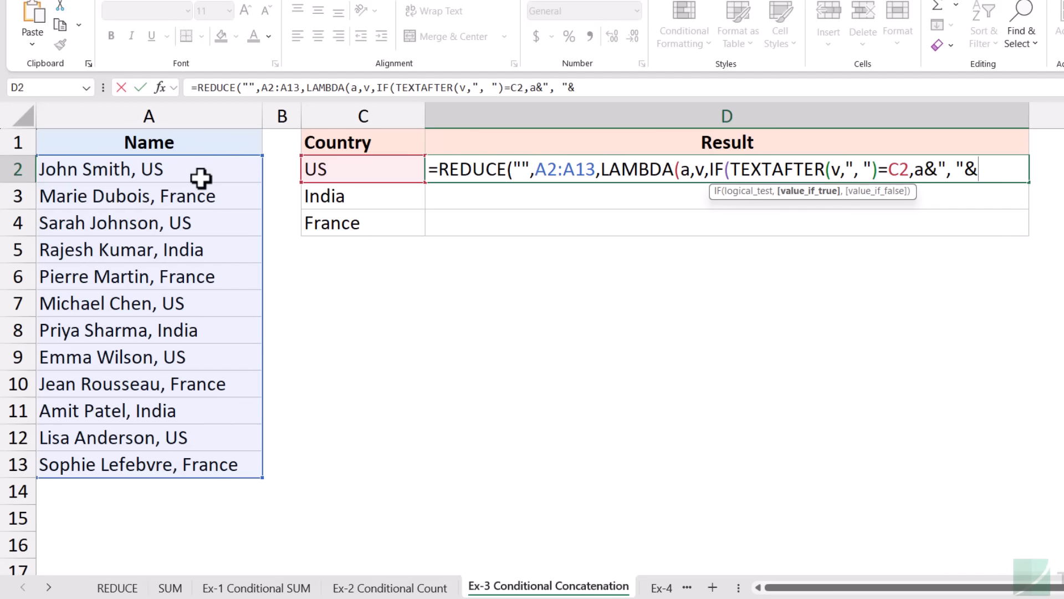
type("TEXTBEFORE(")
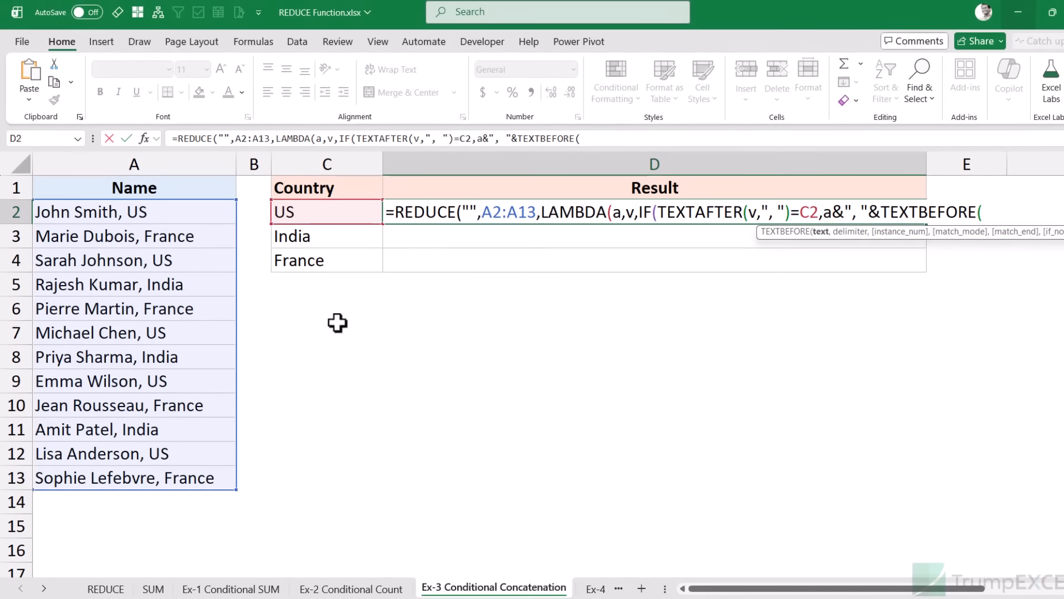
type("v,")
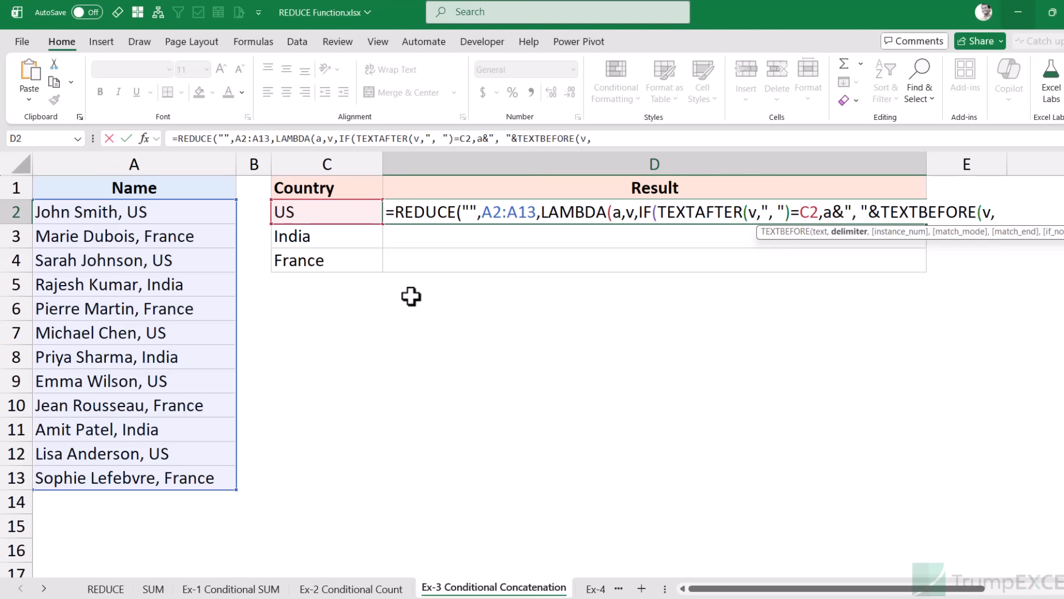
type("\",\")")
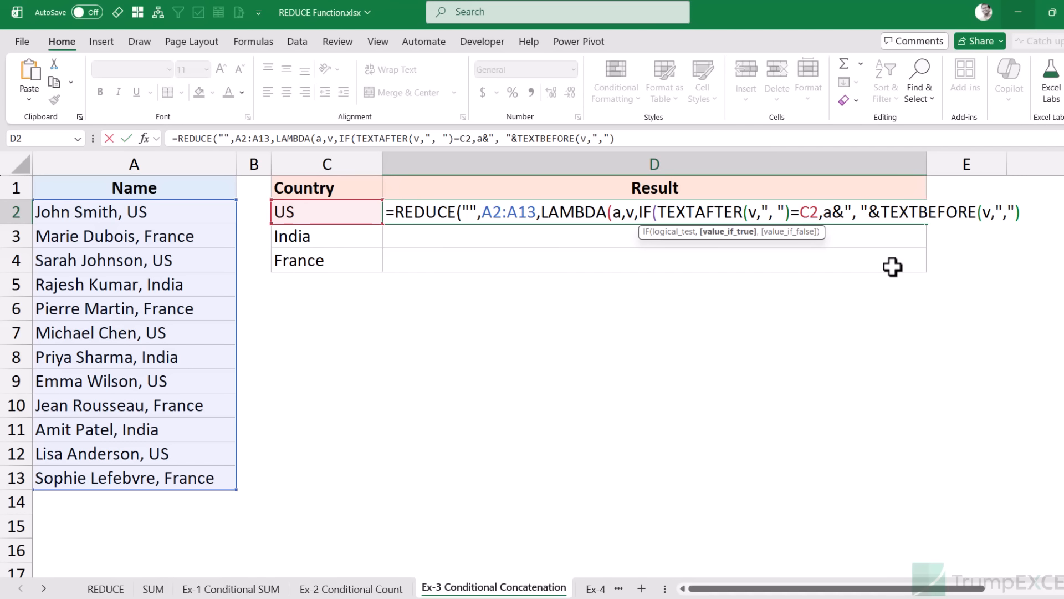
Set a as the IF's false result, then close and commit the formula in D2.
type(",")
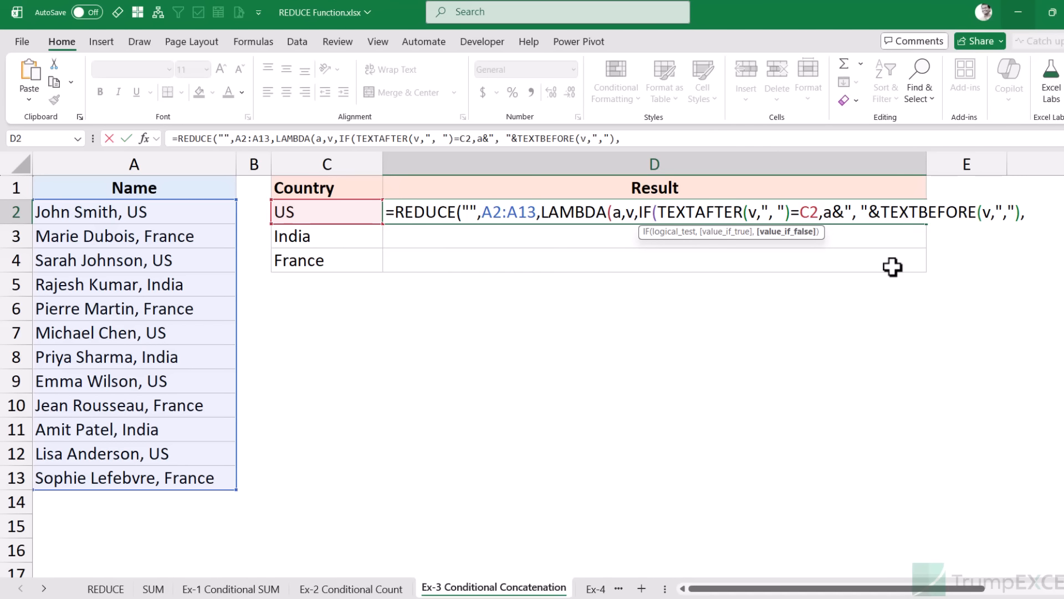
type("a")
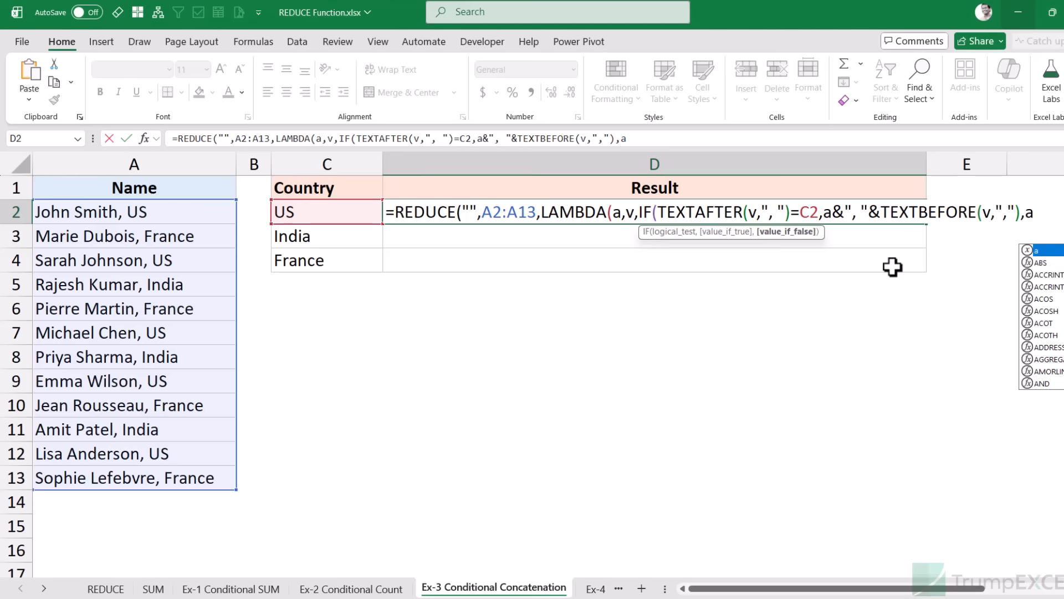
type(")))")
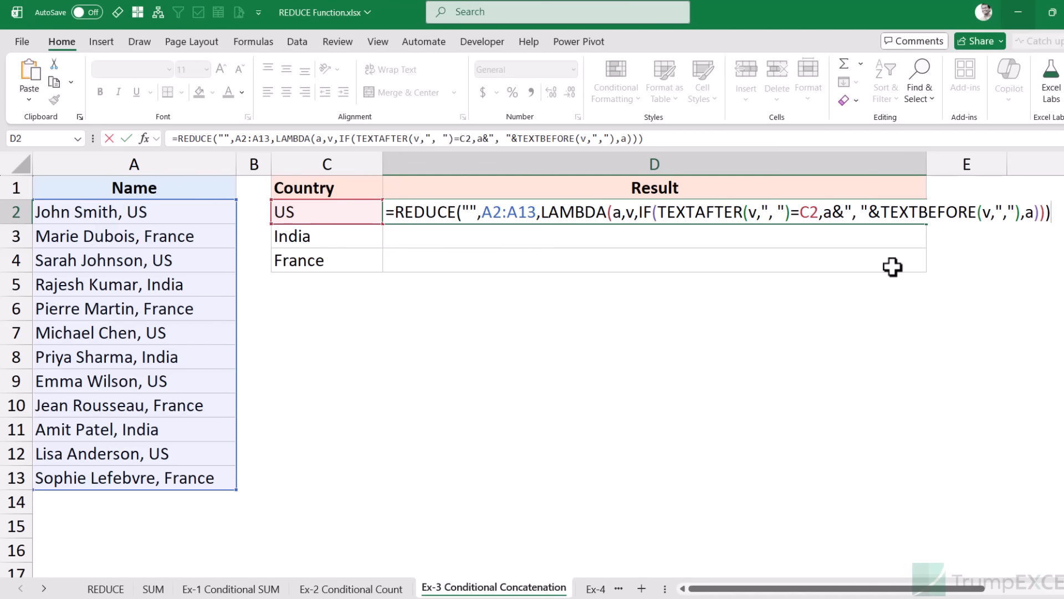
key("ctrl+Return")
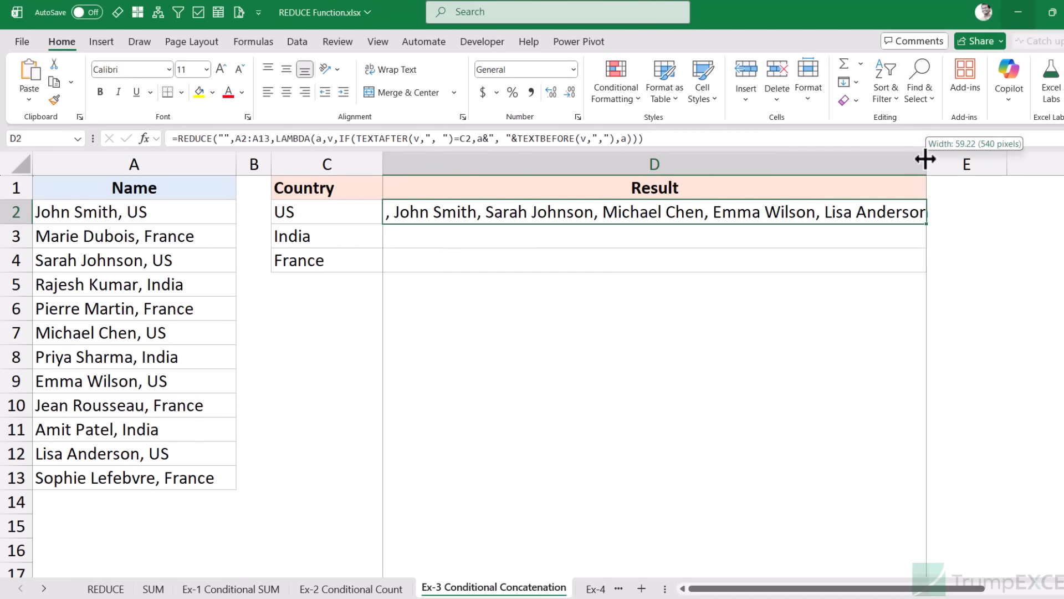
Widen column D to fit the D2 result and check it against the US entries in A2, A4 and A7.
left_click_drag(926, 165, 938, 169)
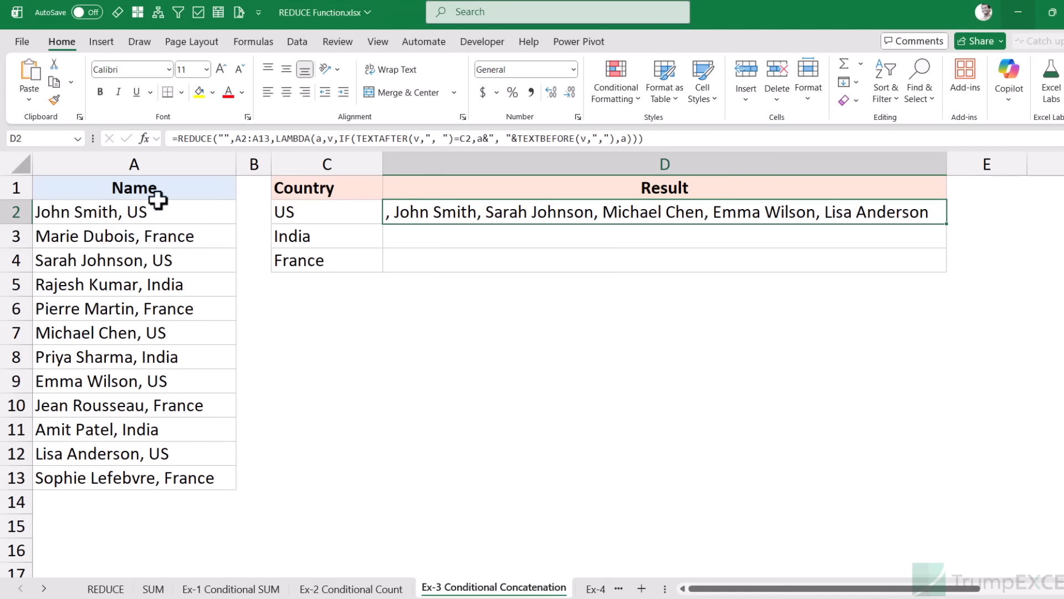
left_click(104, 212)
left_click(169, 261)
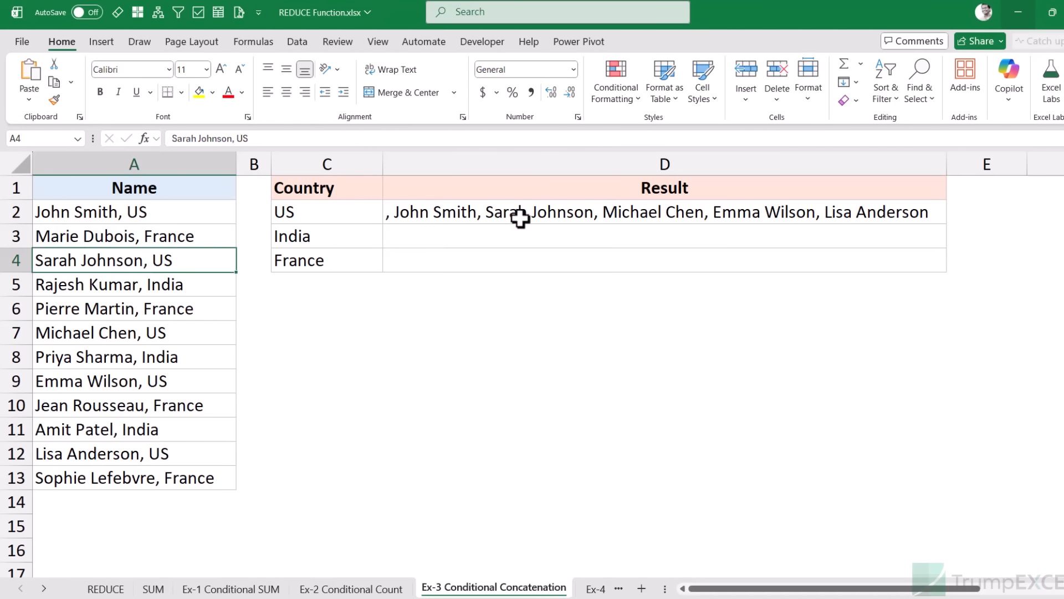
left_click(121, 334)
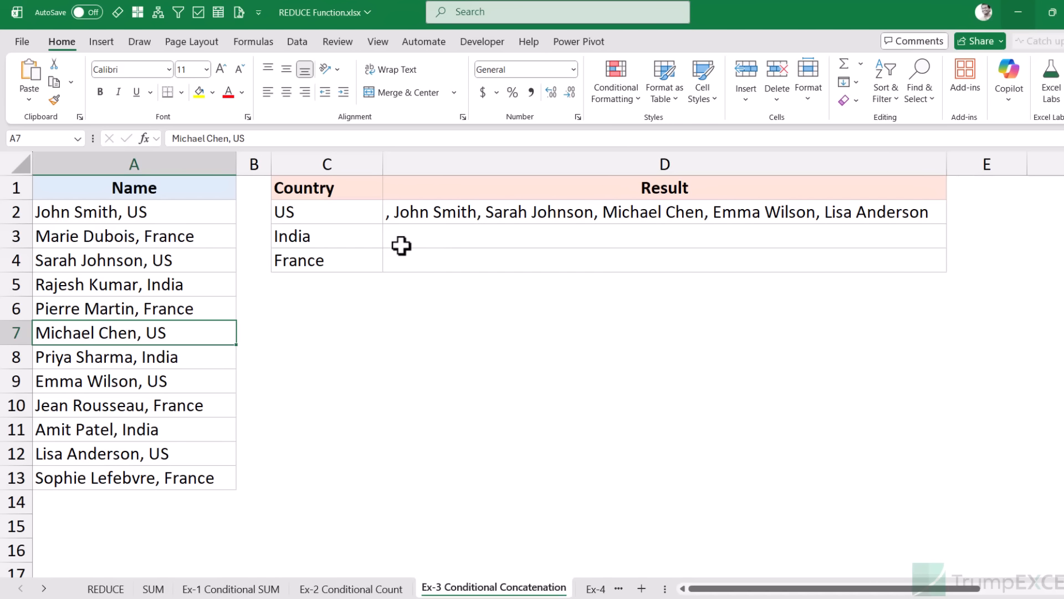
Wrap D2's REDUCE formula in SUBSTITUTE, replacing ", " with "" for instance 1 only, to strip the leading separator.
left_click(425, 214)
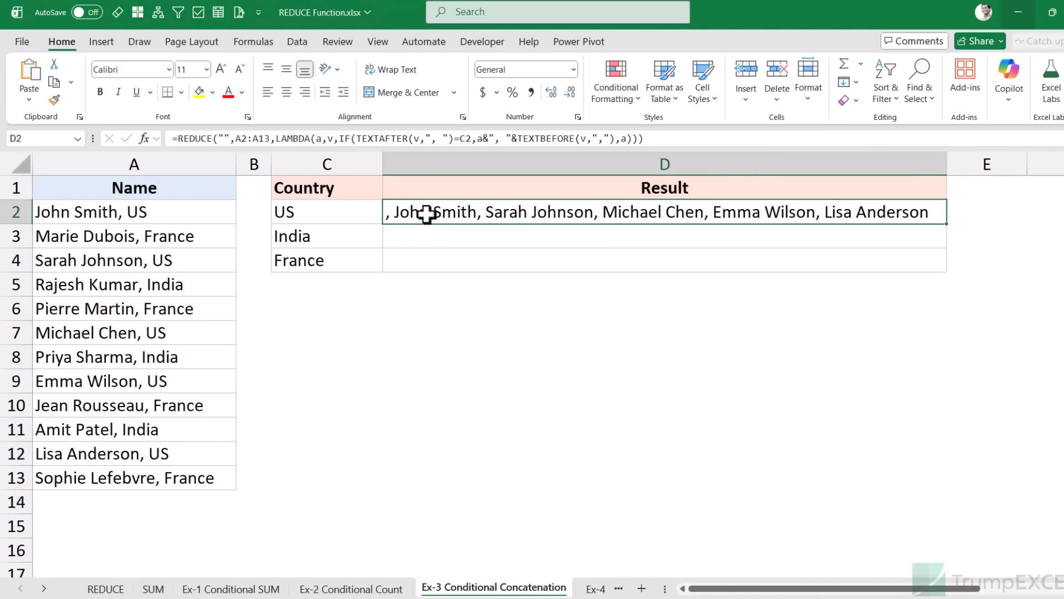
key("F2")
left_click(395, 212)
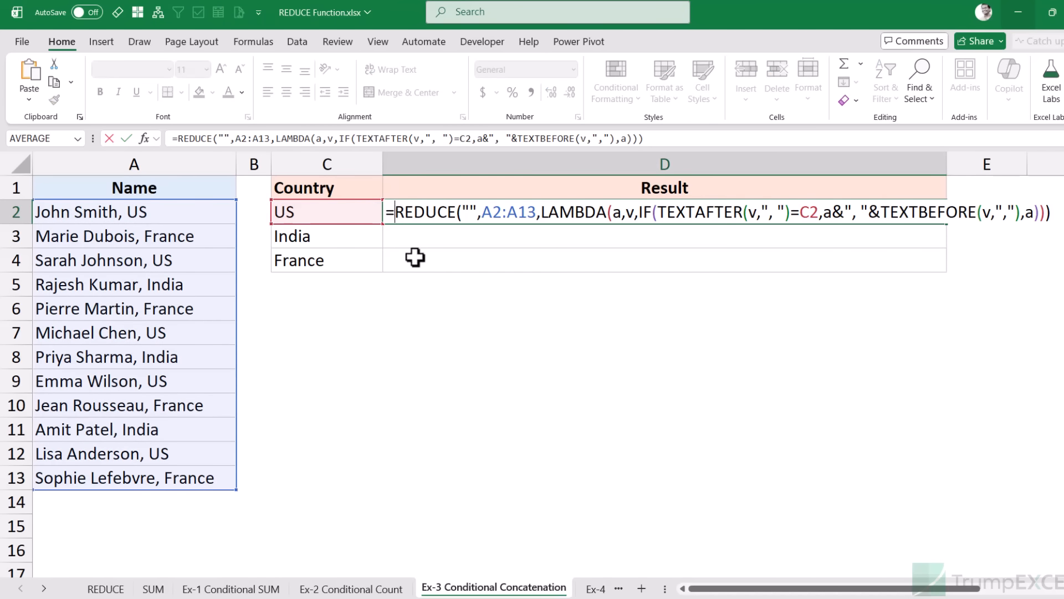
type("SUBS")
key("Tab")
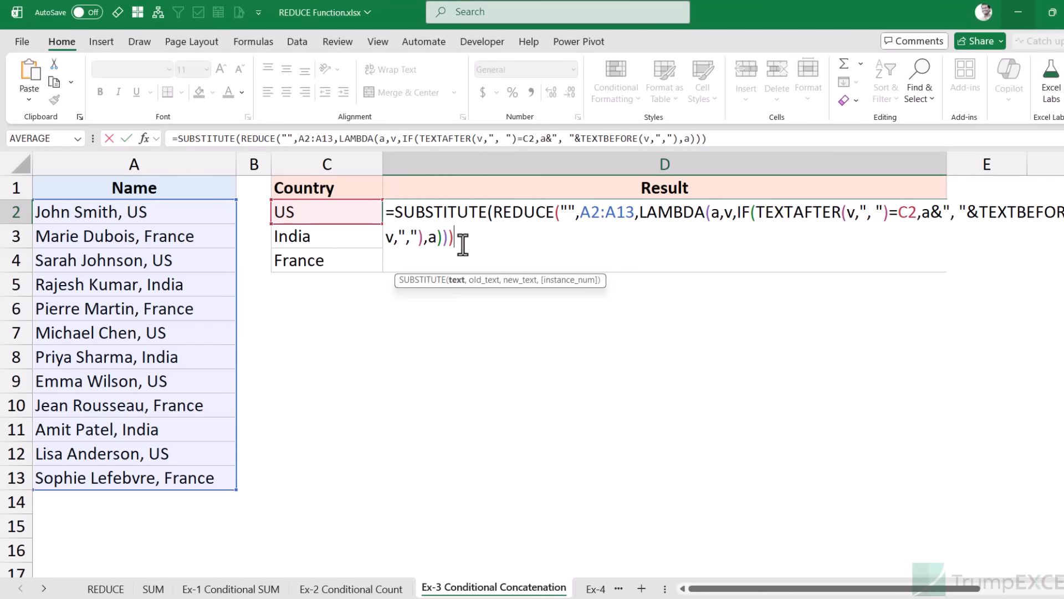
type(",\", \",")
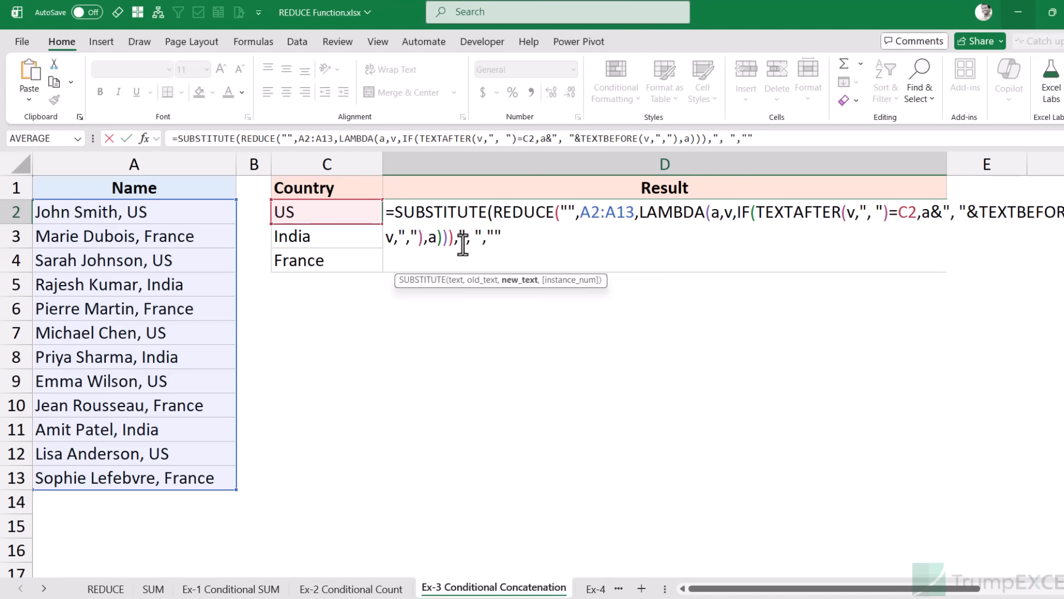
type("\"\",")
type("1")
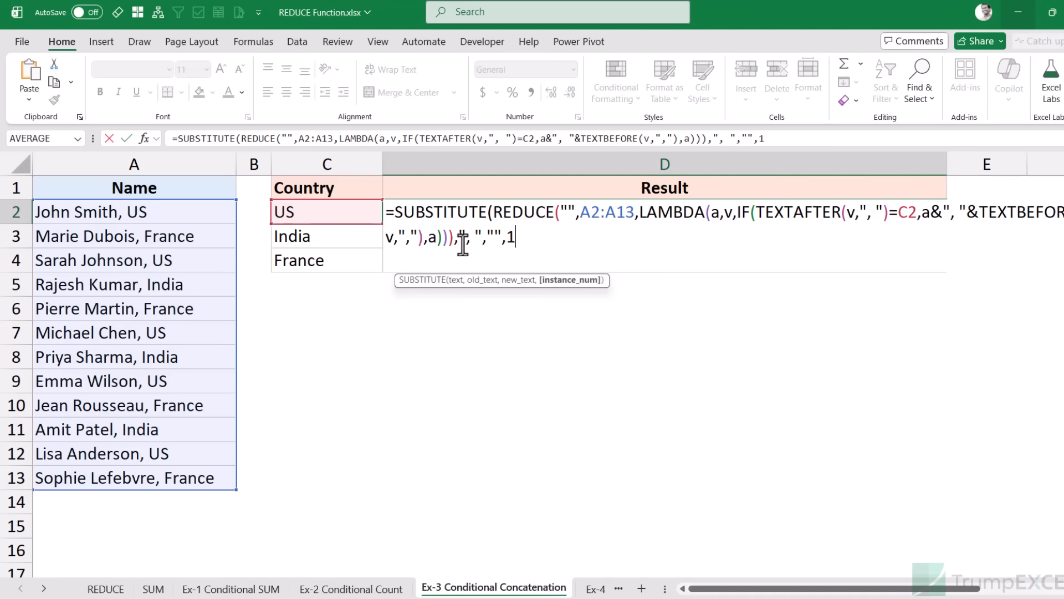
type(")")
key("Return")
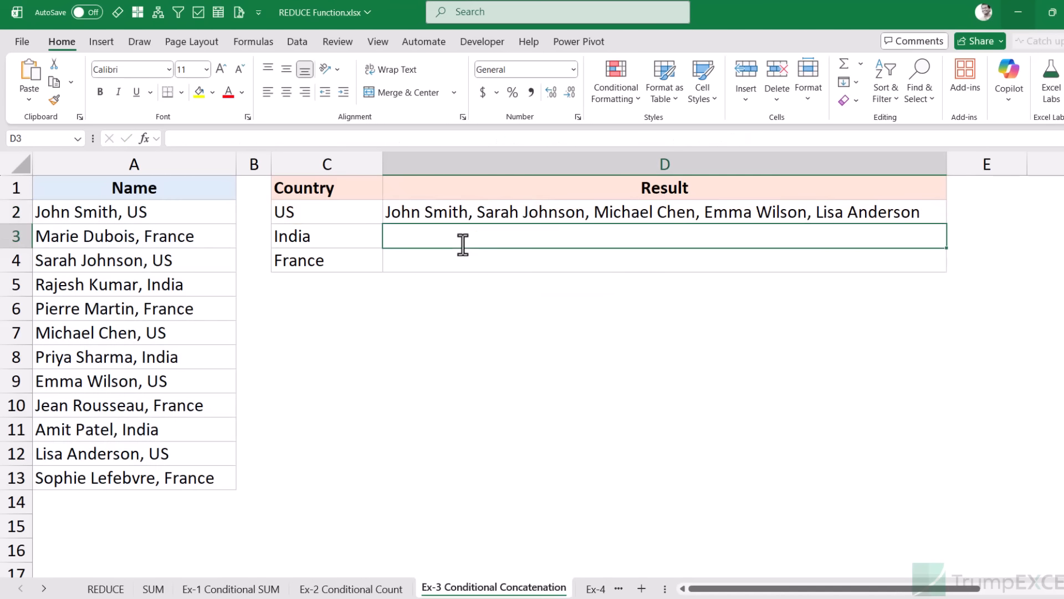
Extend the country reference in D2's formula from C2 to C2:C4 so one formula covers all listed countries.
key("Up")
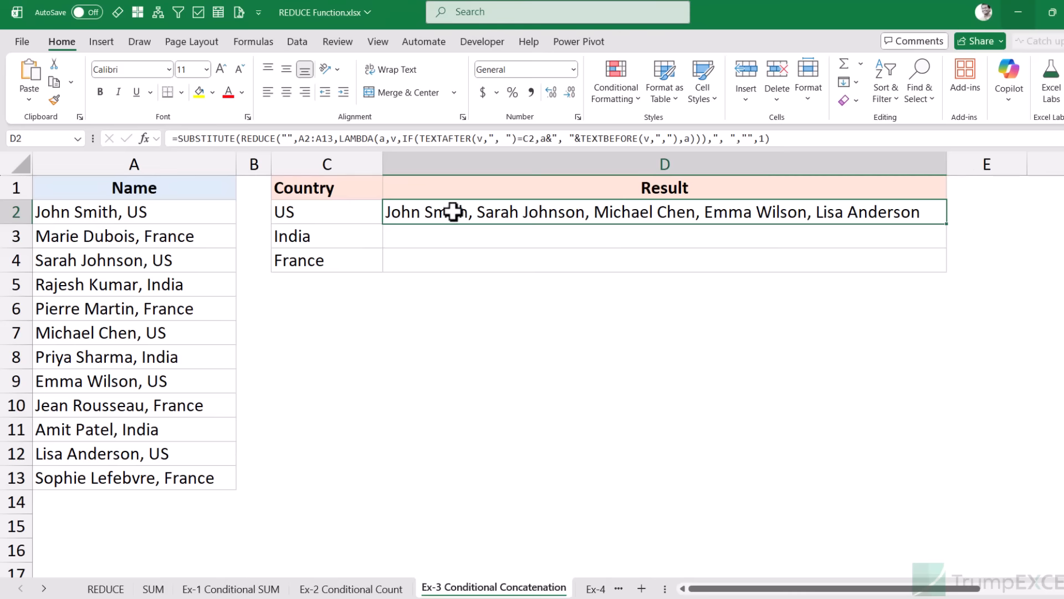
double_click(472, 212)
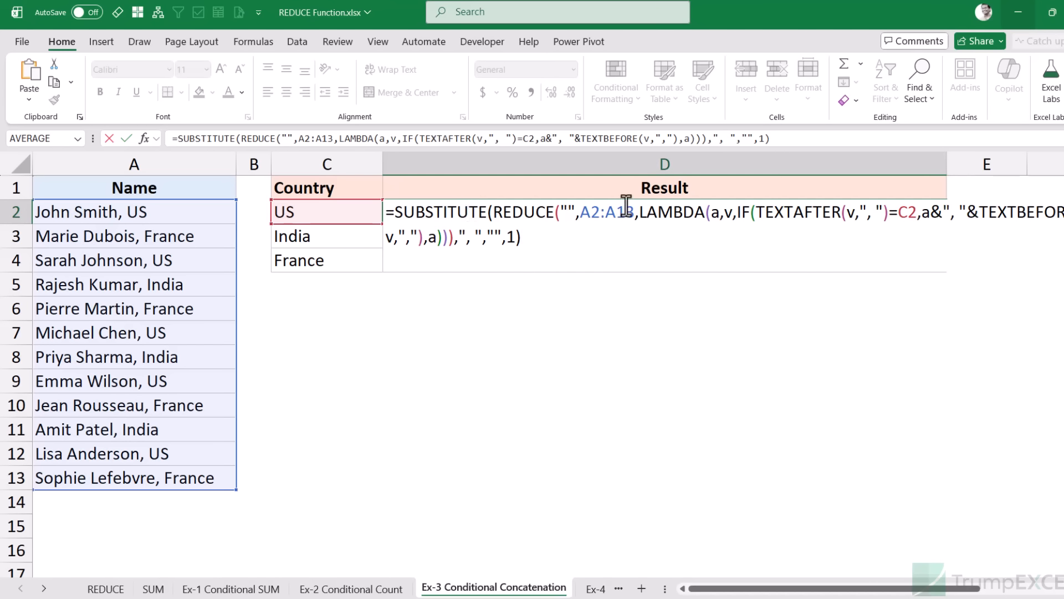
left_click(915, 213)
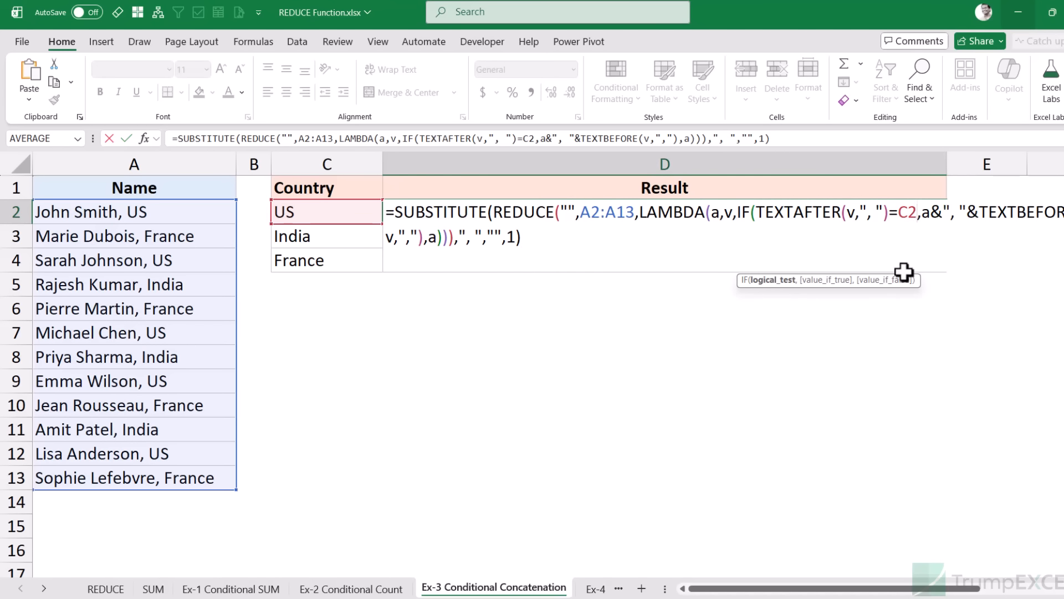
type(":C4")
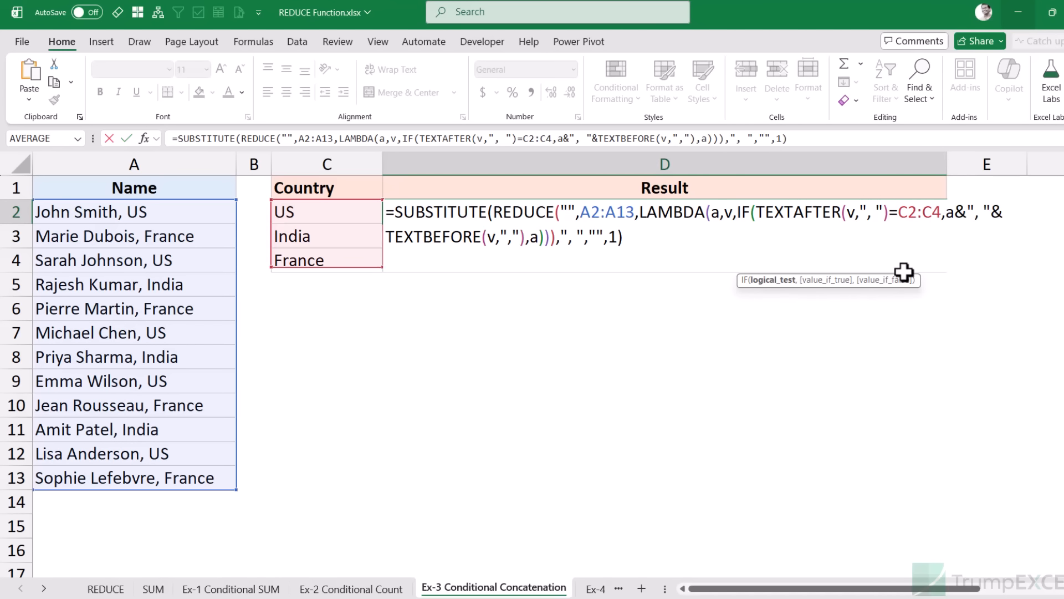
key("Return")
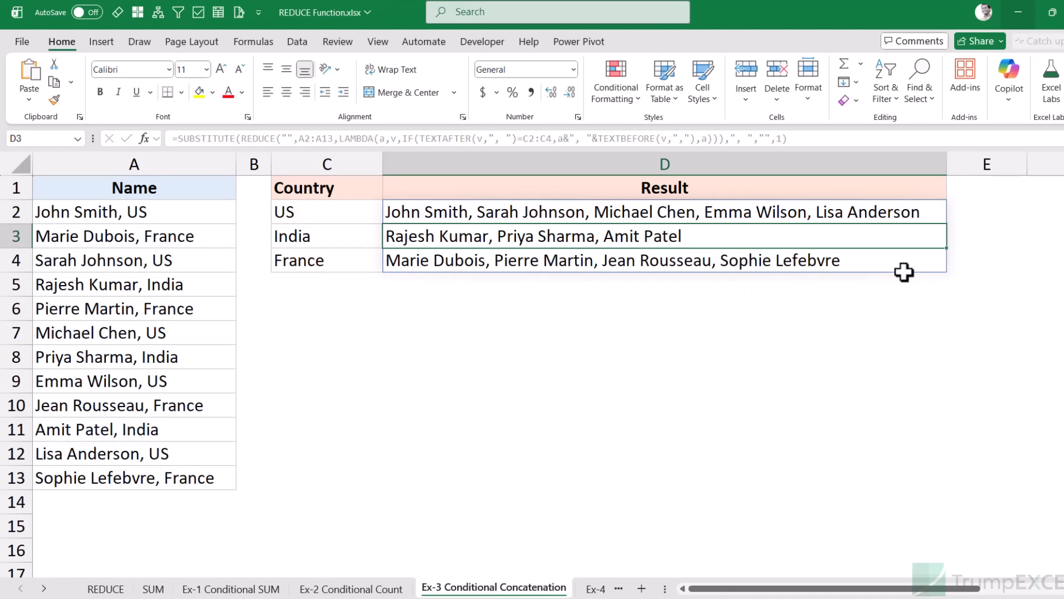
key("Up")
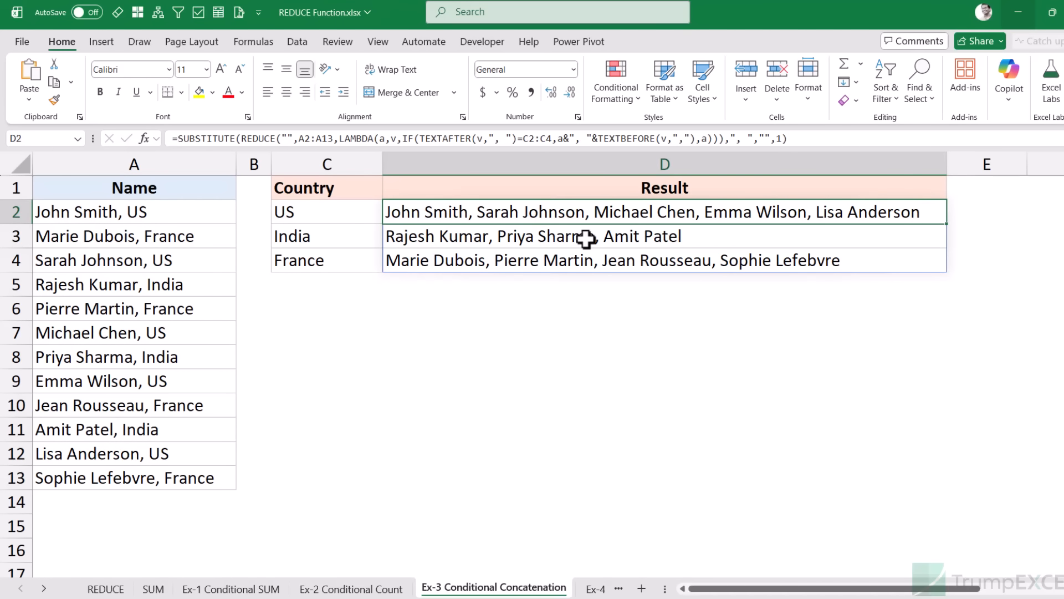
Check each country in C2:C4 against its result, and inspect REDUCE's initial value "" and array A2:A13 in D2's formula.
left_click(338, 215)
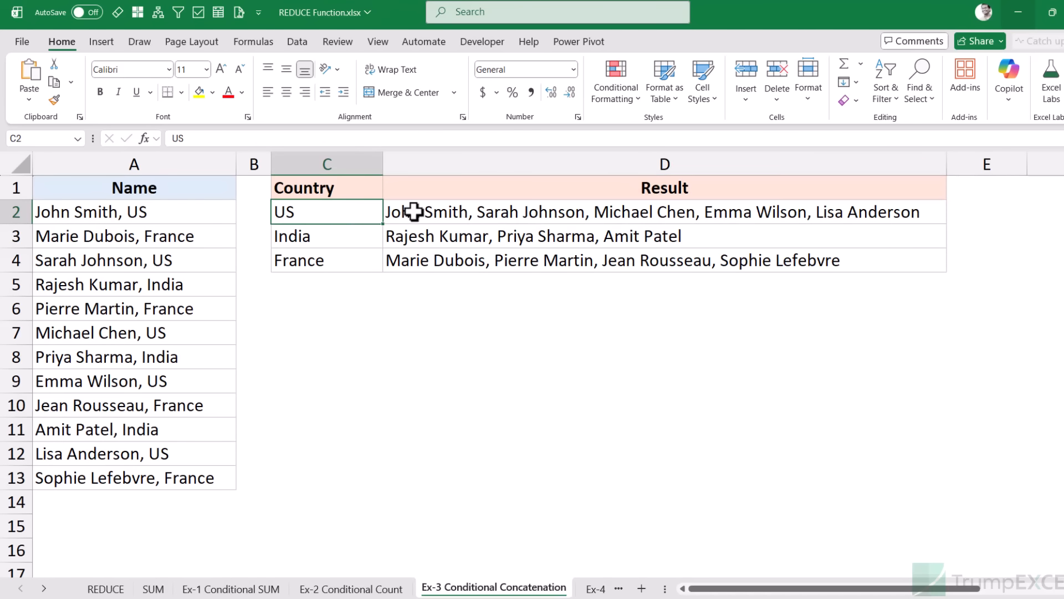
left_click(461, 214)
left_click(360, 237)
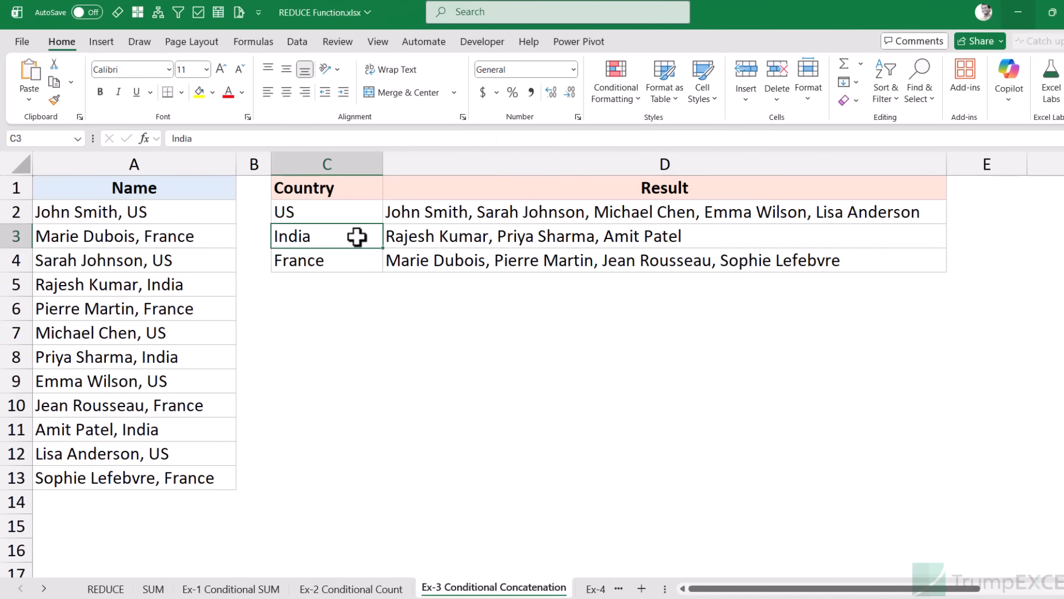
left_click(348, 260)
left_click(435, 210)
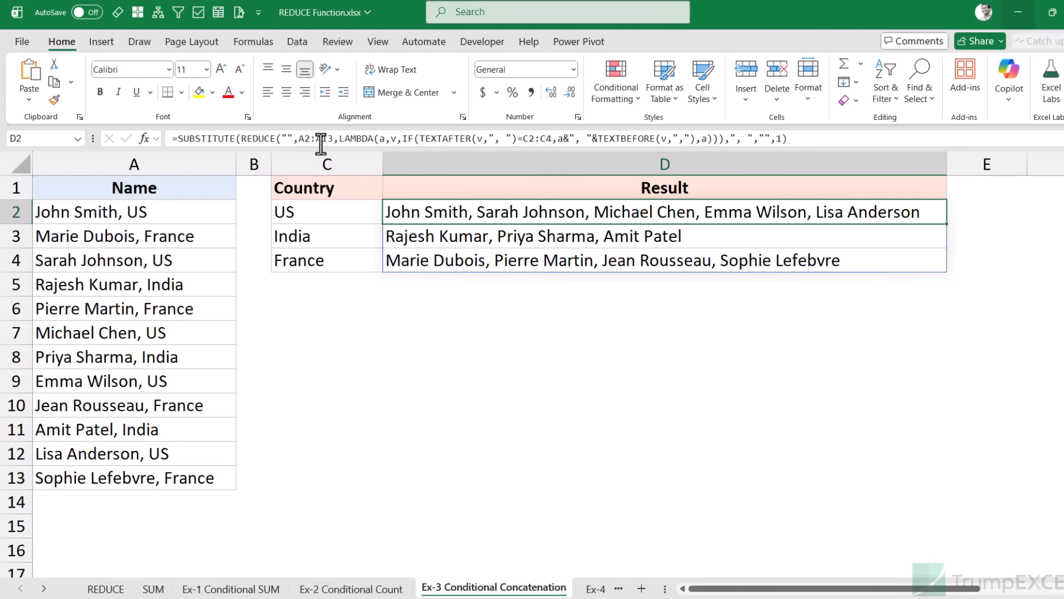
left_click(287, 139)
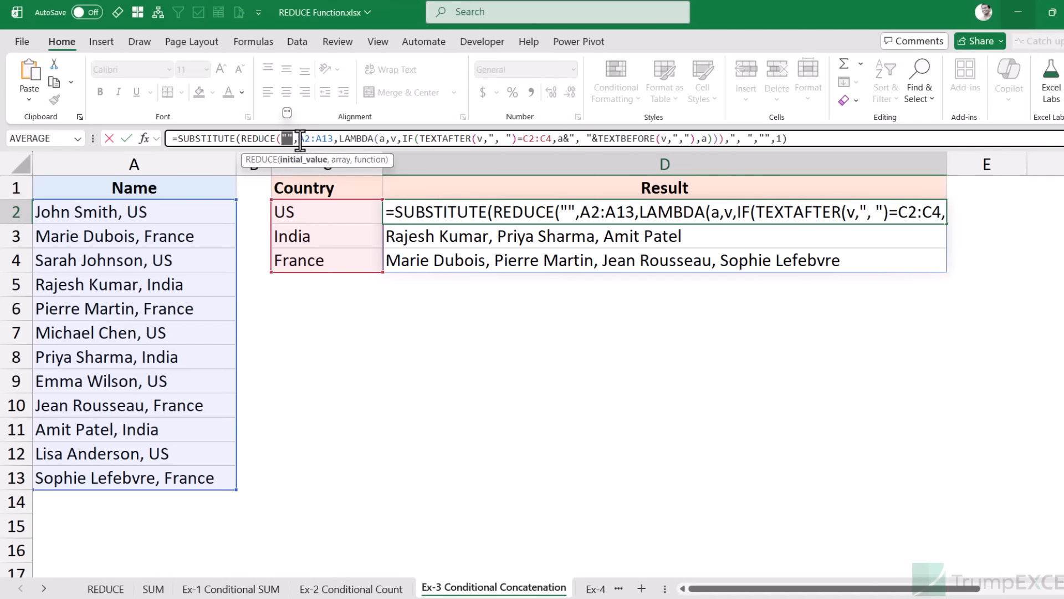
left_click_drag(299, 138, 333, 139)
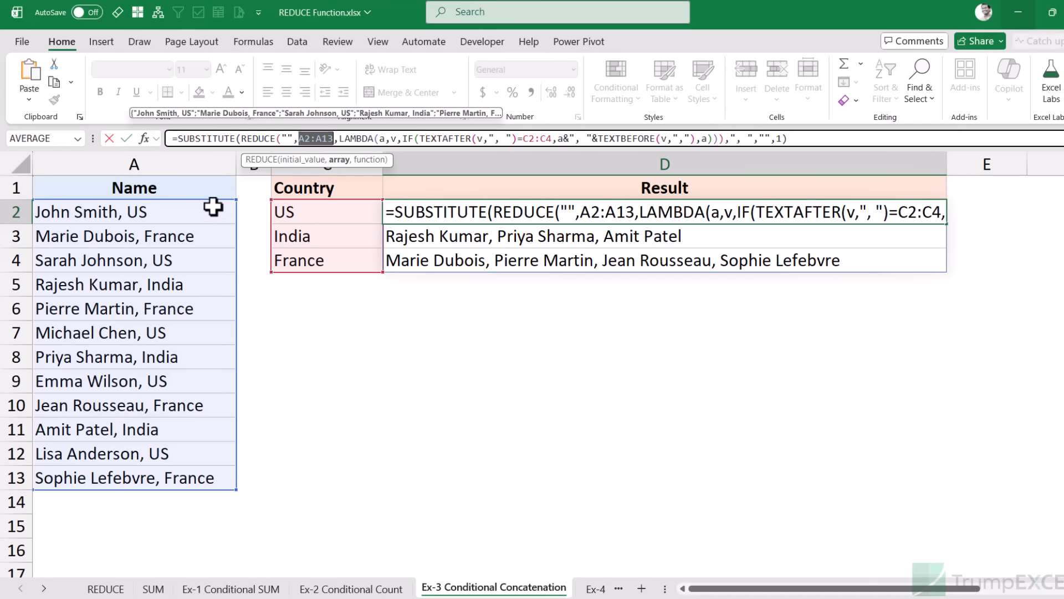
key("ctrl+Return")
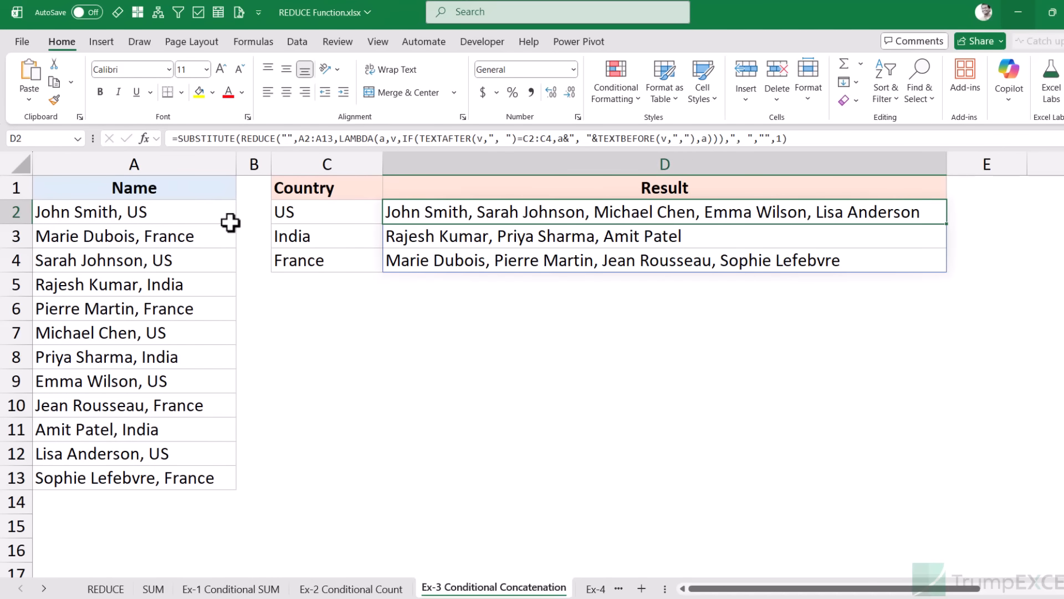
Trace how REDUCE processes A2 to A7 against the country in C2, starting from "", and compare with D2:D4.
left_click(197, 217)
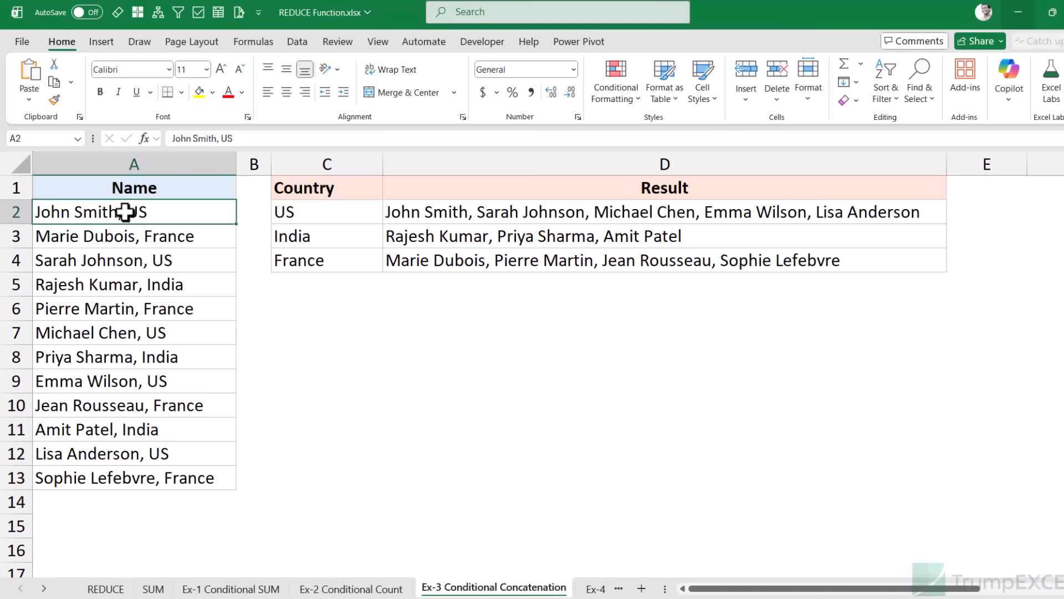
left_click(305, 210)
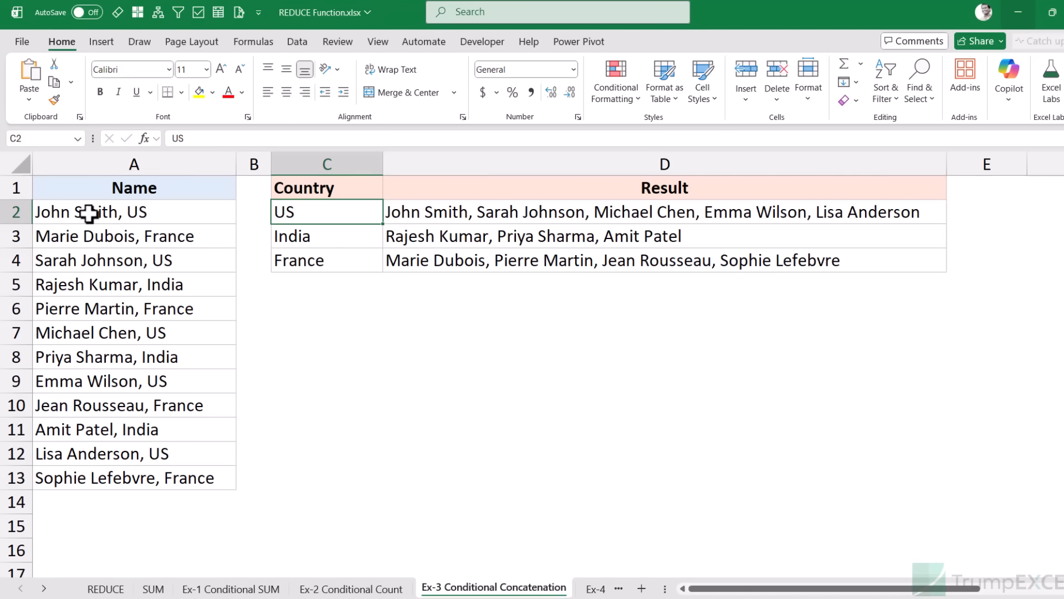
left_click(403, 210)
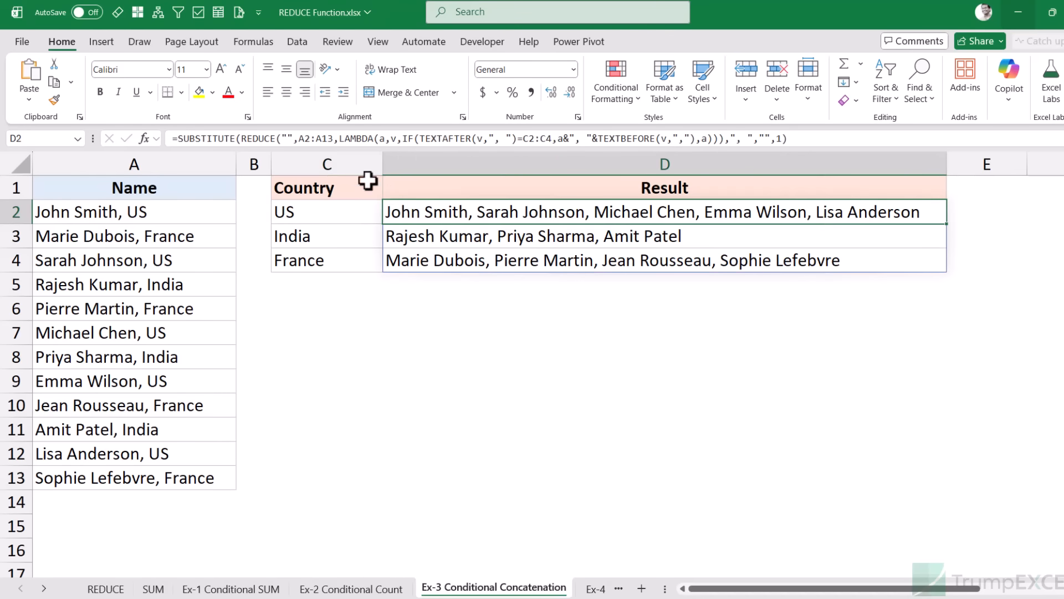
left_click(286, 138)
double_click(287, 138)
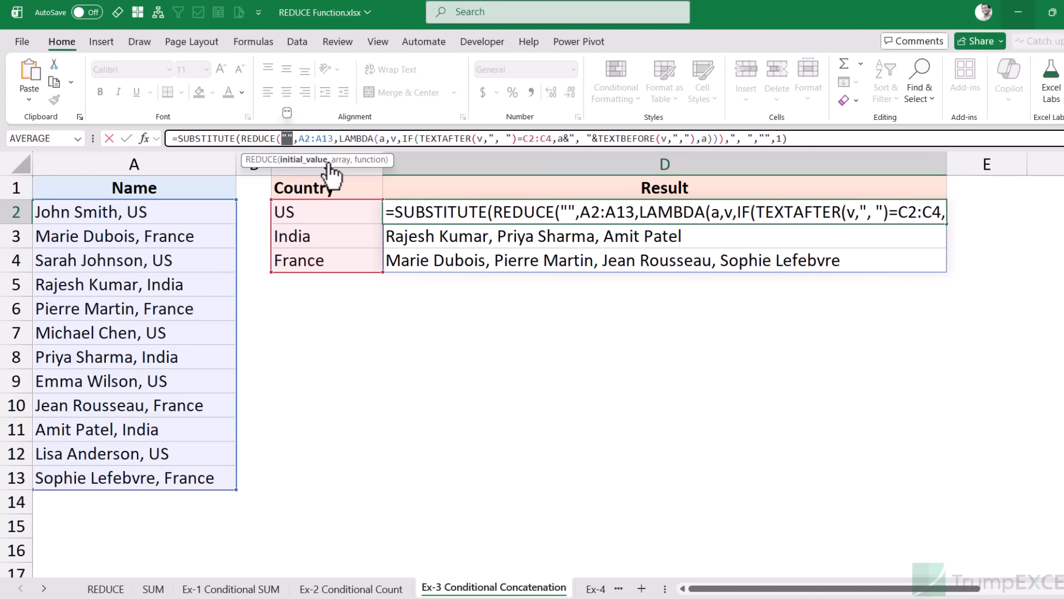
key("Escape")
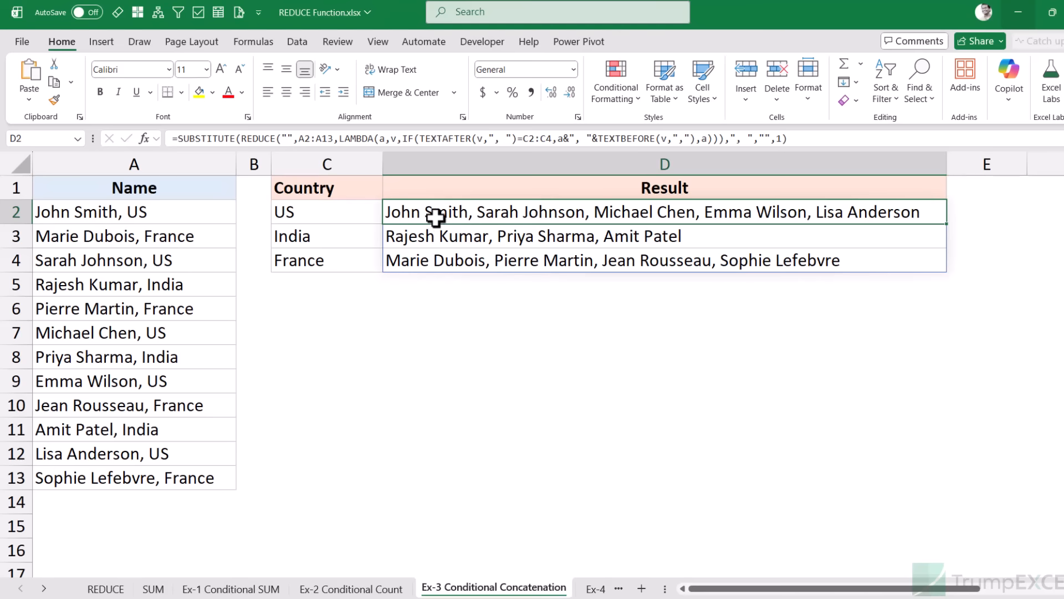
left_click(168, 239)
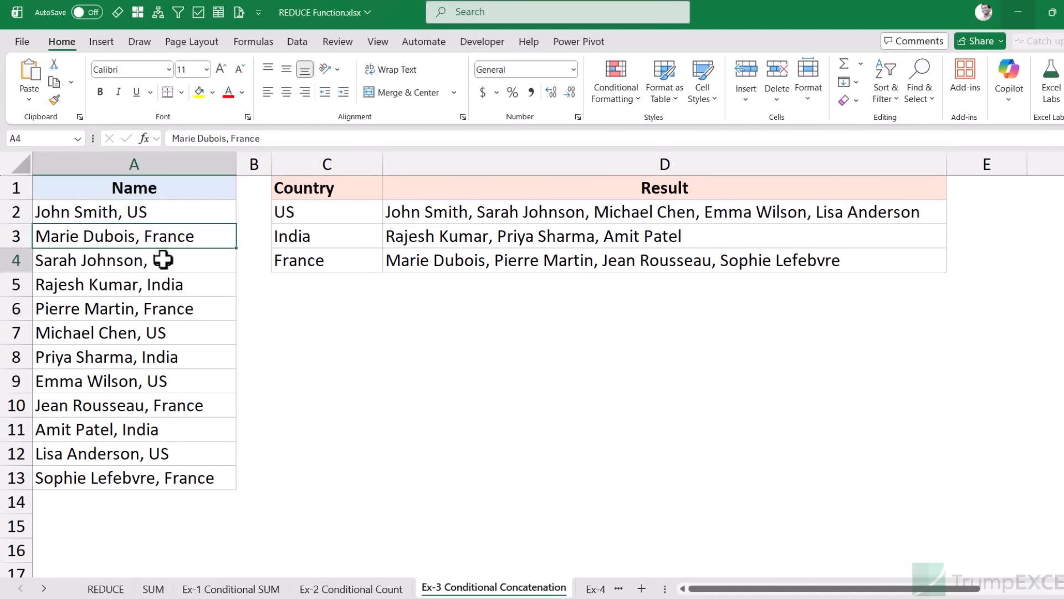
left_click(163, 262)
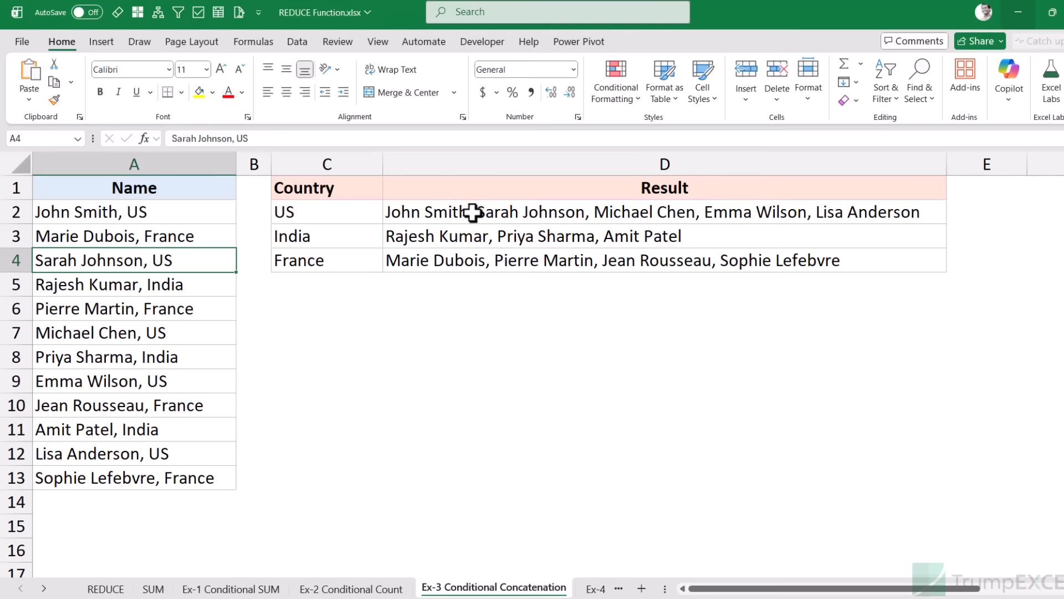
left_click(161, 284)
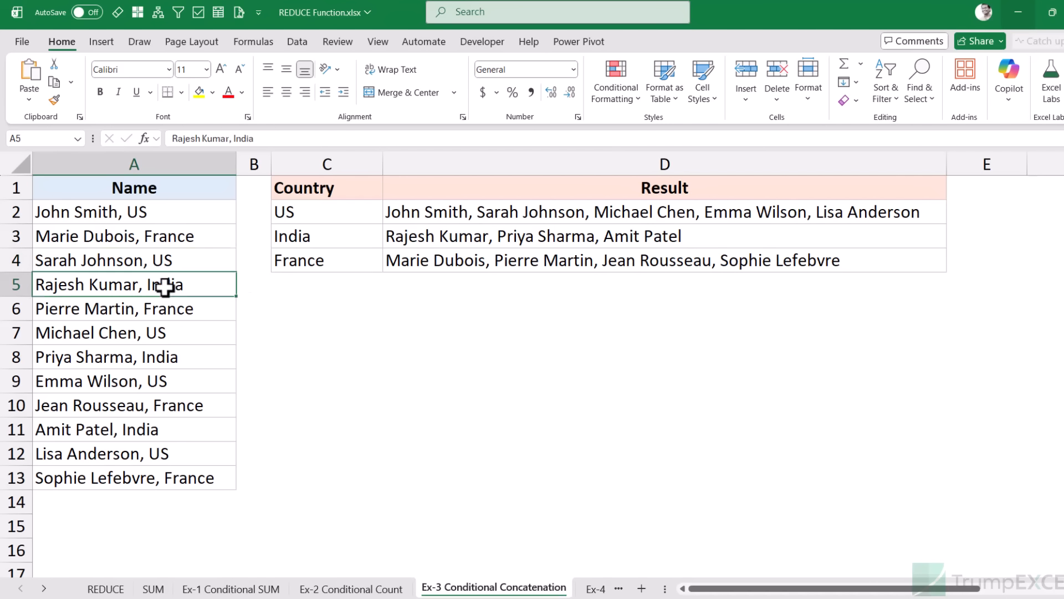
left_click(194, 313)
left_click(168, 335)
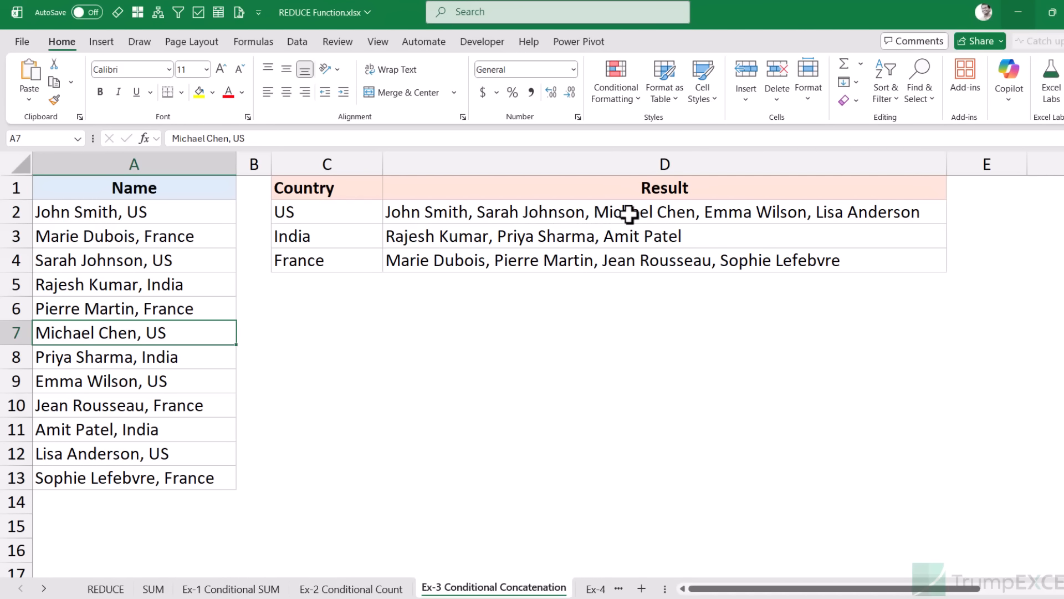
left_click(488, 237)
left_click(488, 267)
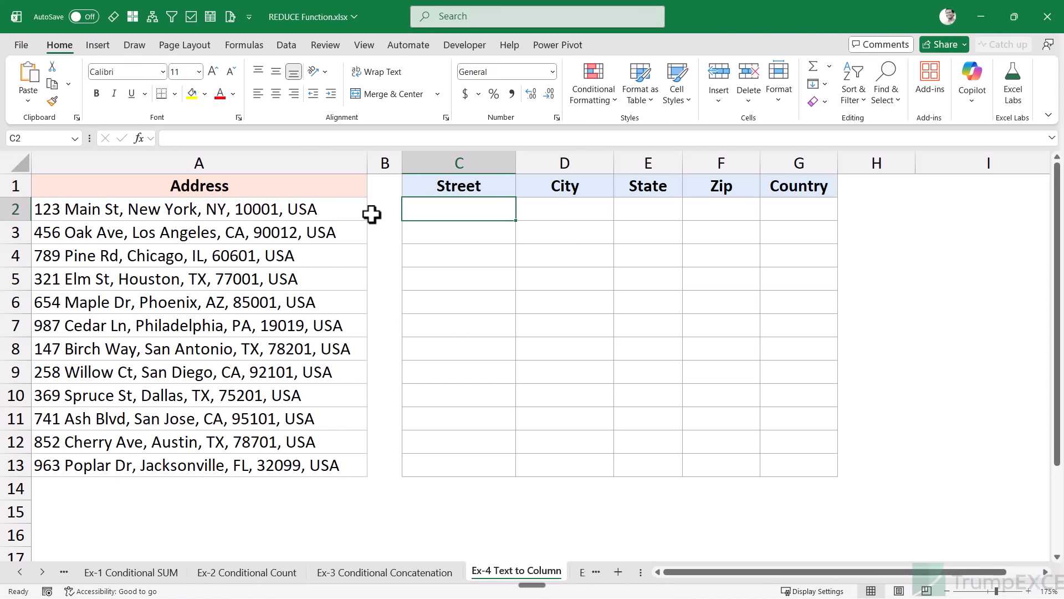
On the Ex-4 Text to Column sheet, enter =TEXTSPLIT(A2,", ") in C2 to split the first address across the Street to Country columns.
left_click_drag(330, 212, 310, 460)
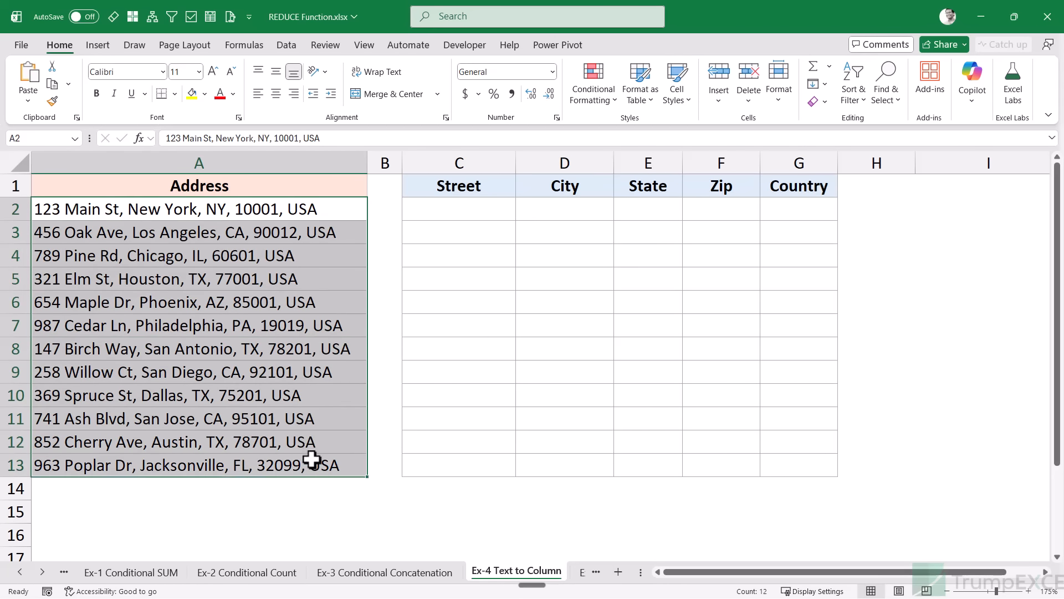
left_click(467, 210)
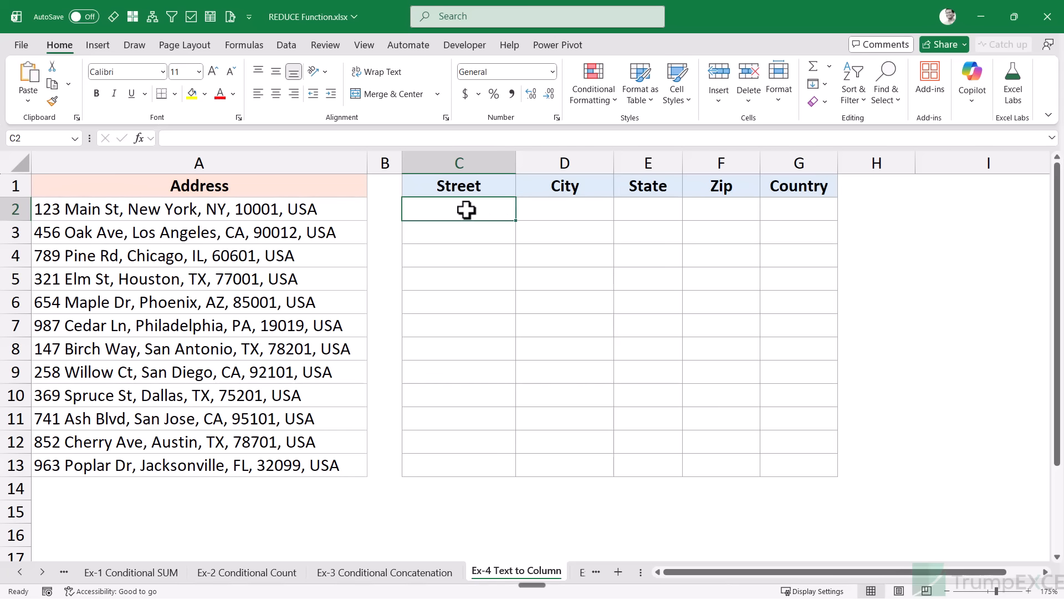
left_click(551, 209)
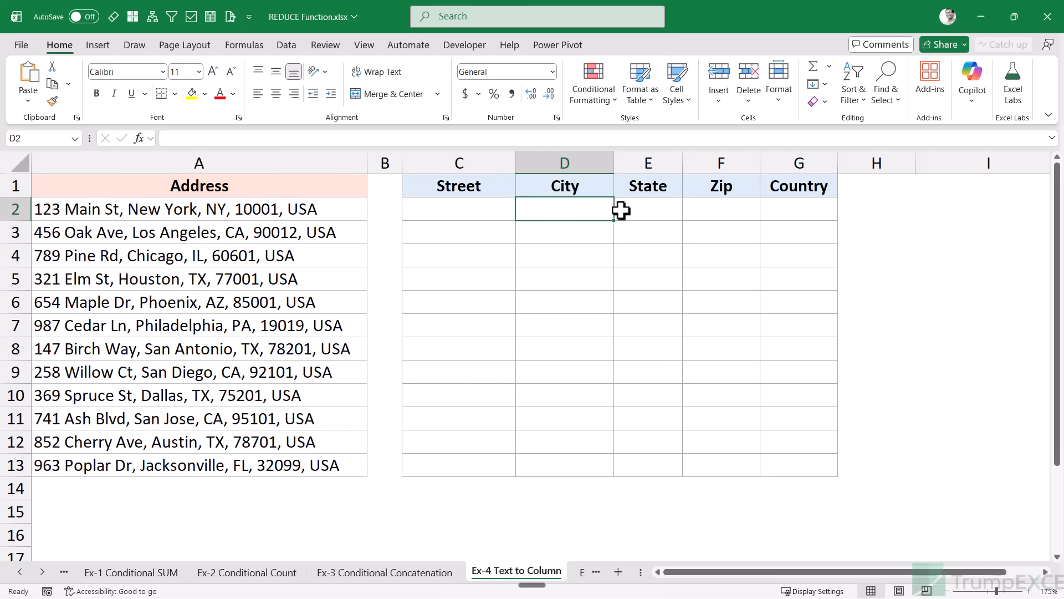
left_click(489, 219)
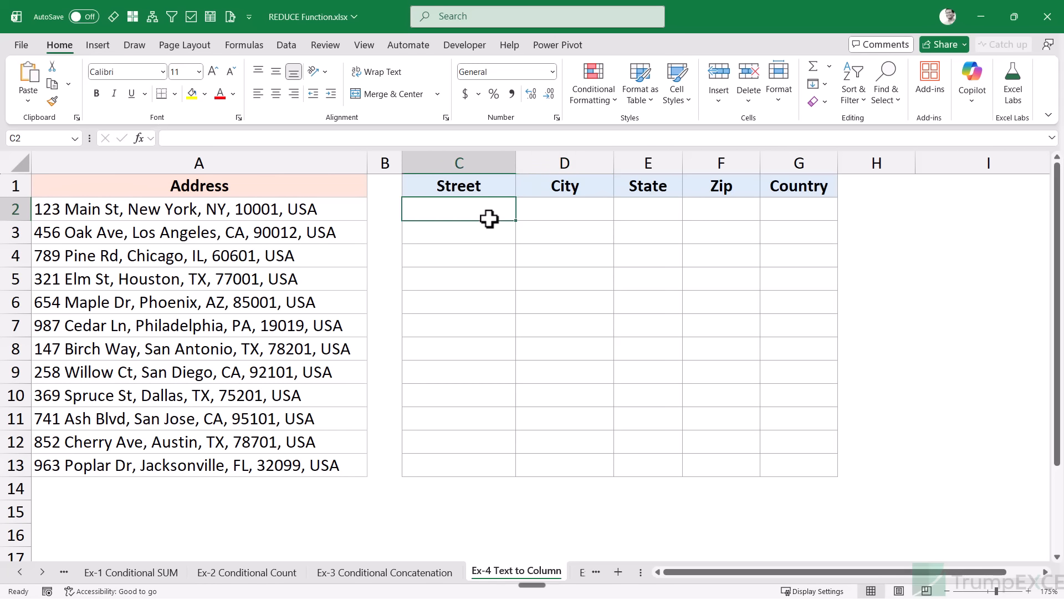
type("=texts")
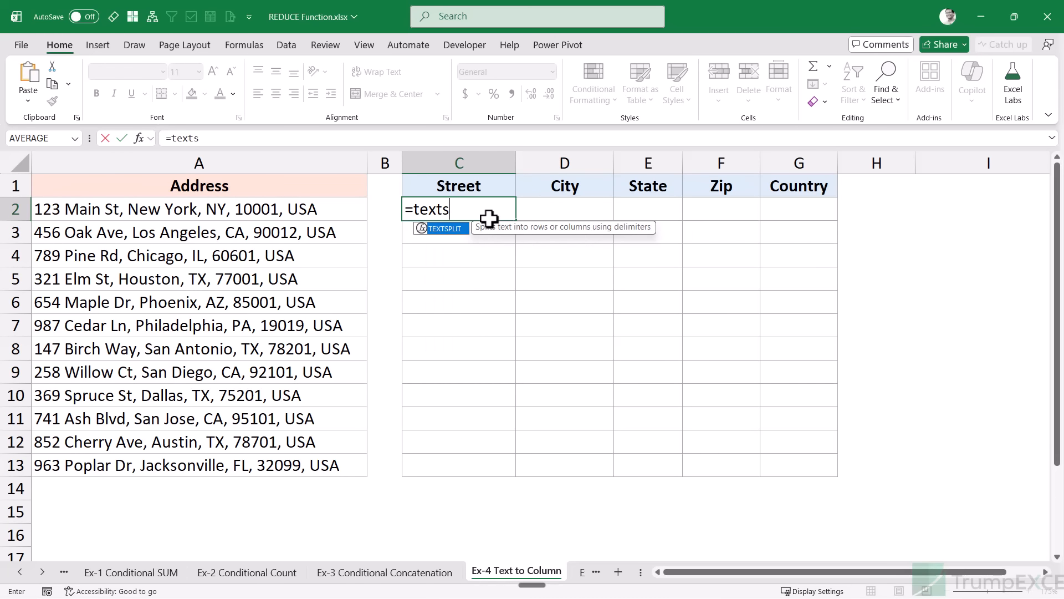
key("Tab")
left_click(305, 214)
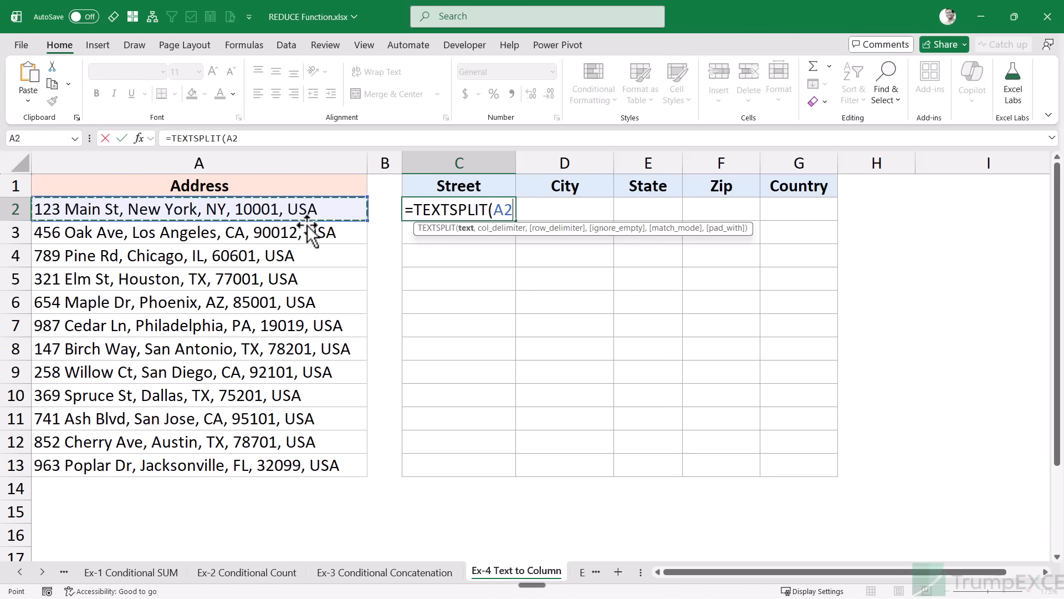
type(",")
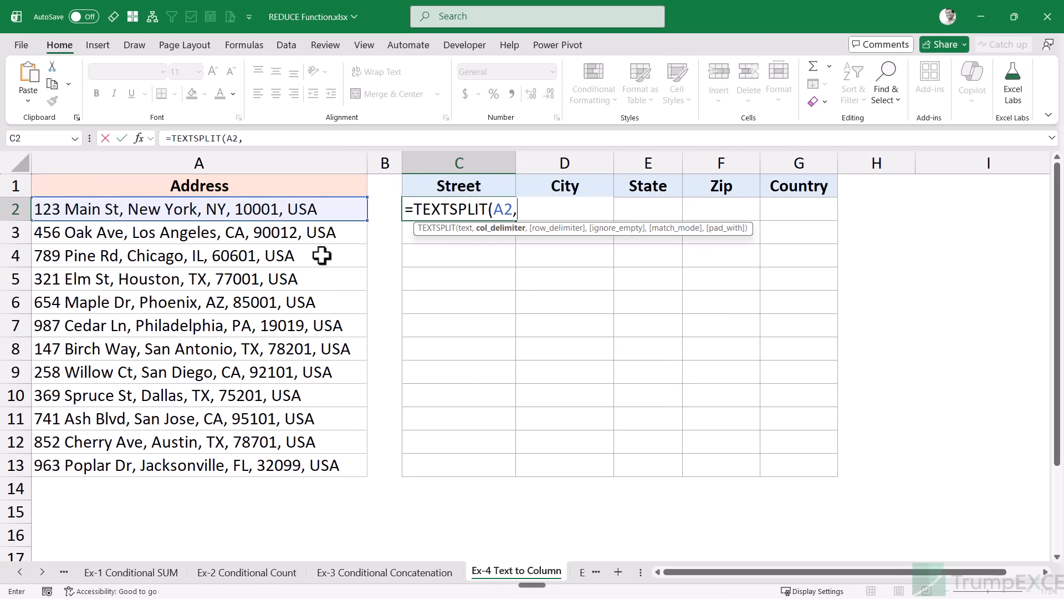
type("\", \")")
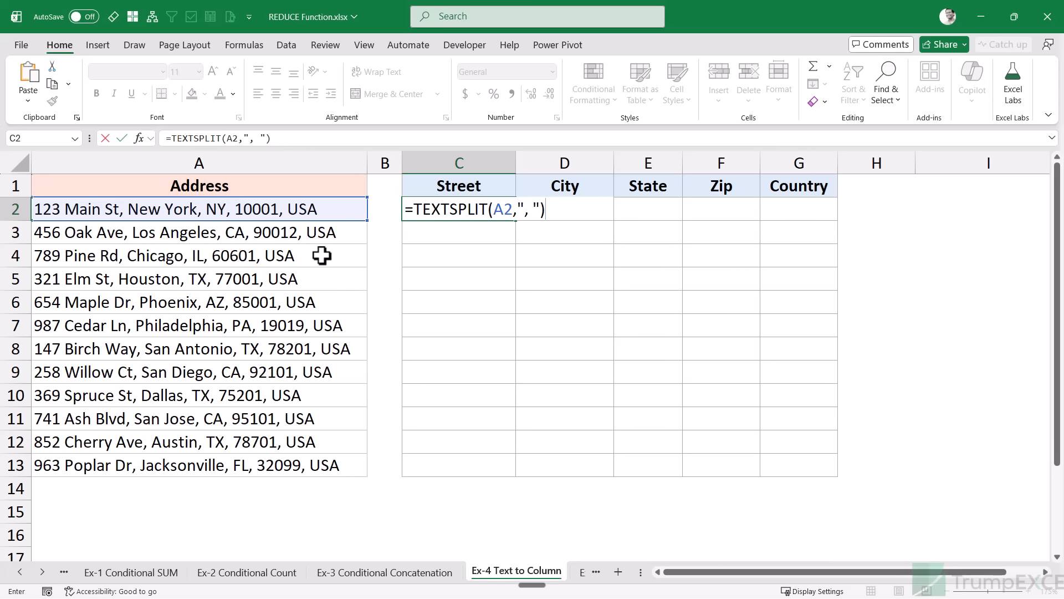
key("Return")
key("Up")
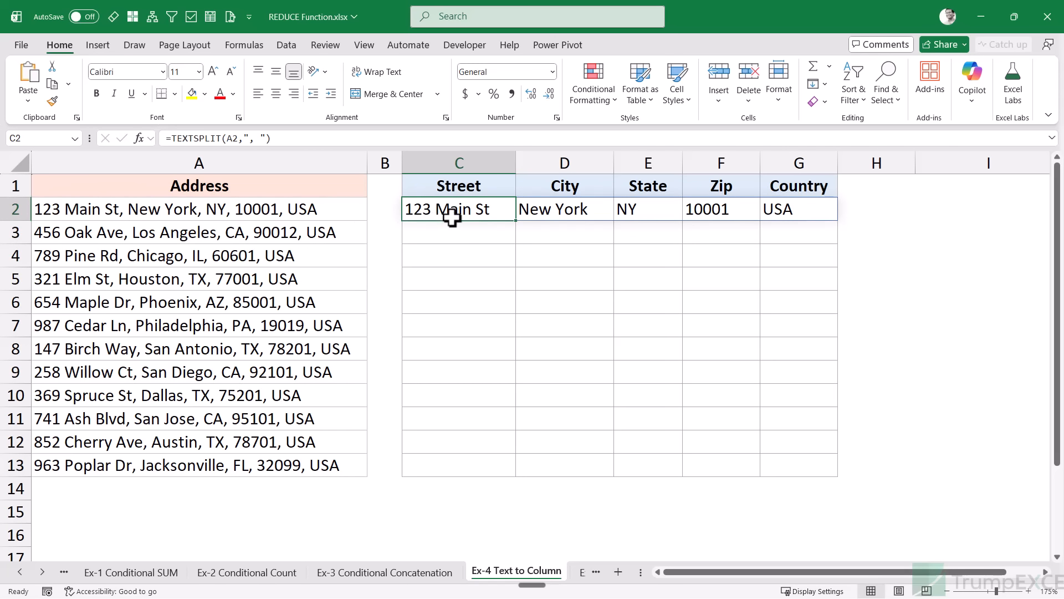
Fill C2's TEXTSPLIT formula down to C13, and undo the fill.
left_click_drag(449, 214, 499, 471)
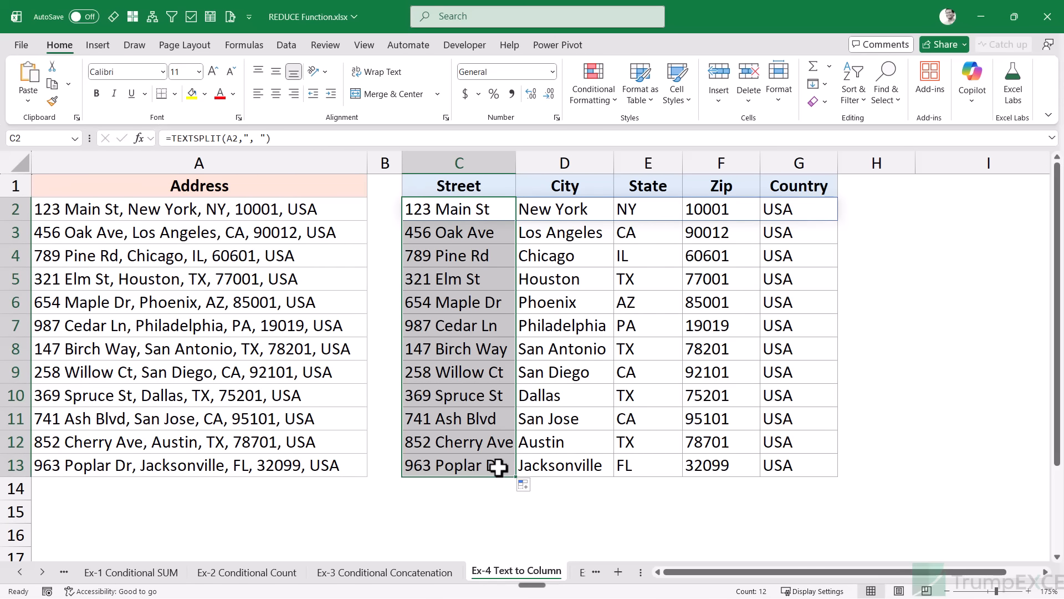
key("ctrl+z")
Try splitting every address at once by changing C2's formula to =TEXTSPLIT(A2:A13,", "), and select C2:G13 to inspect the output.
double_click(453, 203)
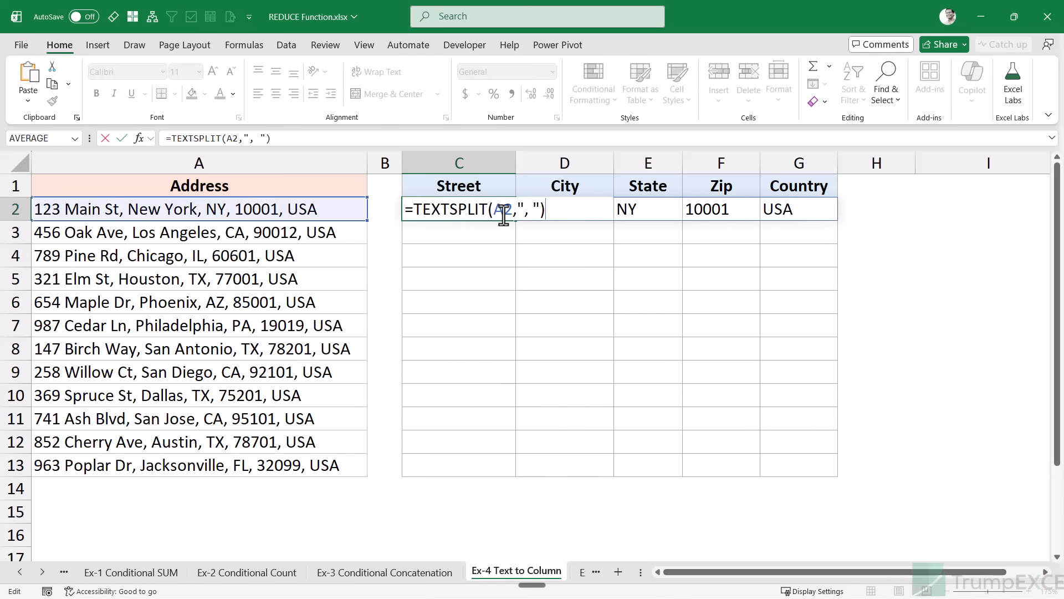
double_click(499, 210)
left_click(510, 210)
type(":A13")
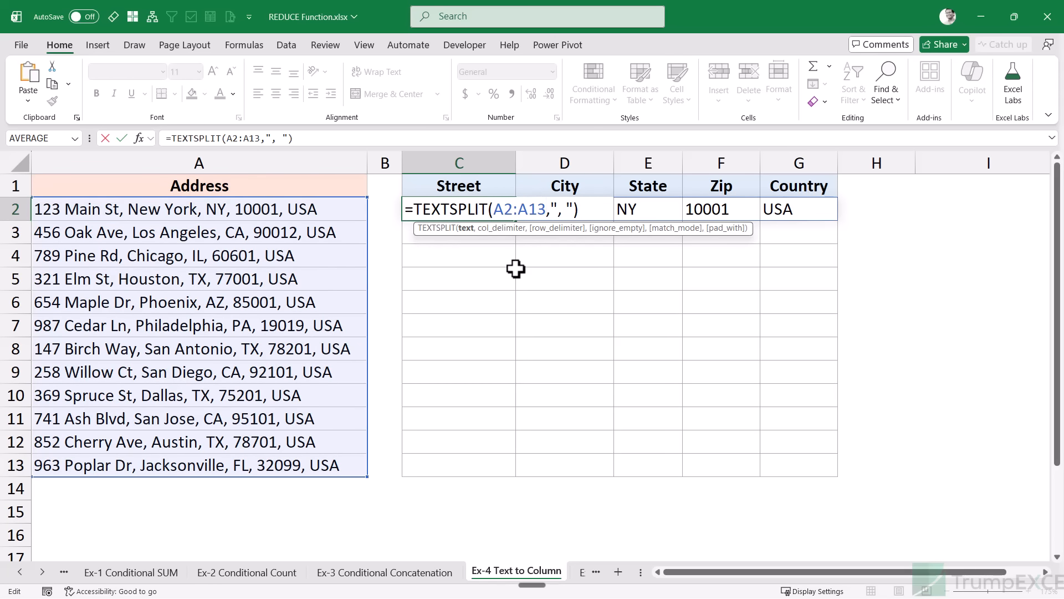
key("ctrl+Return")
left_click_drag(483, 216, 767, 466)
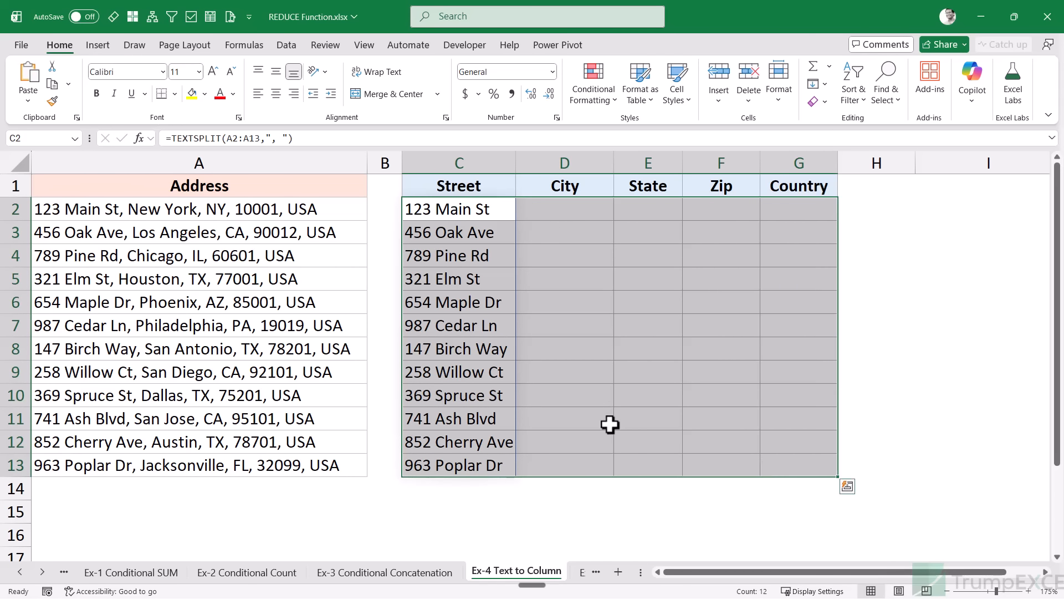
Clear C2 and begin the formula =REDUCE("",A2:A13,LAMBDA( there to process all the addresses.
left_click(479, 213)
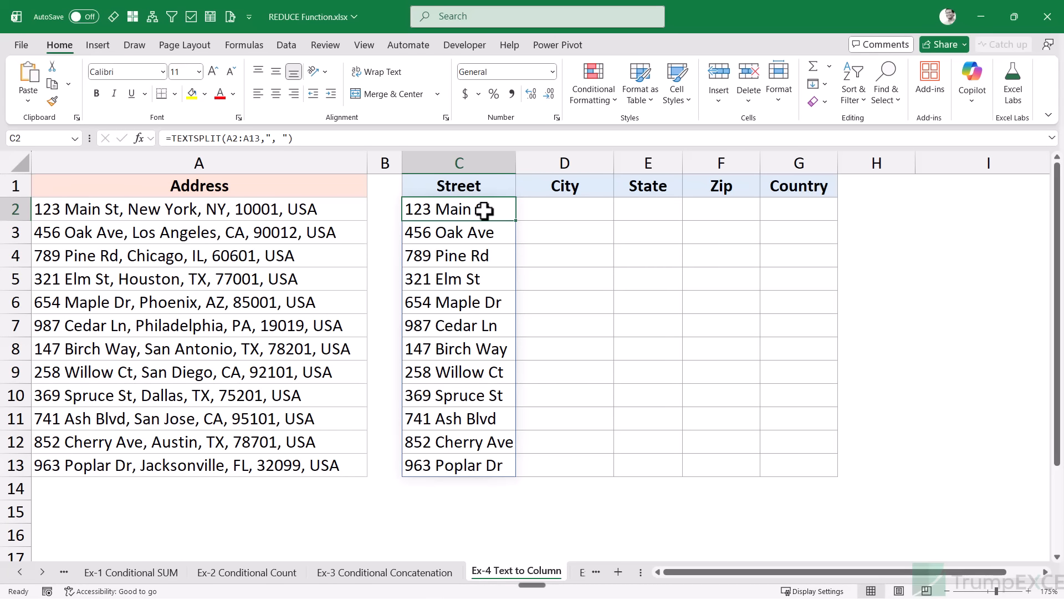
key("Delete")
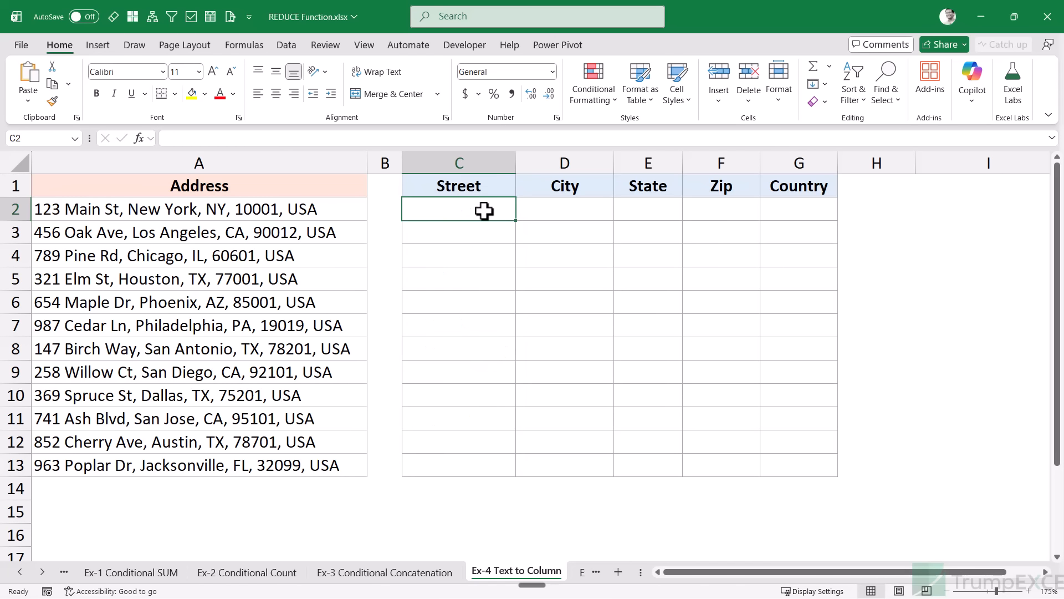
type("=redu")
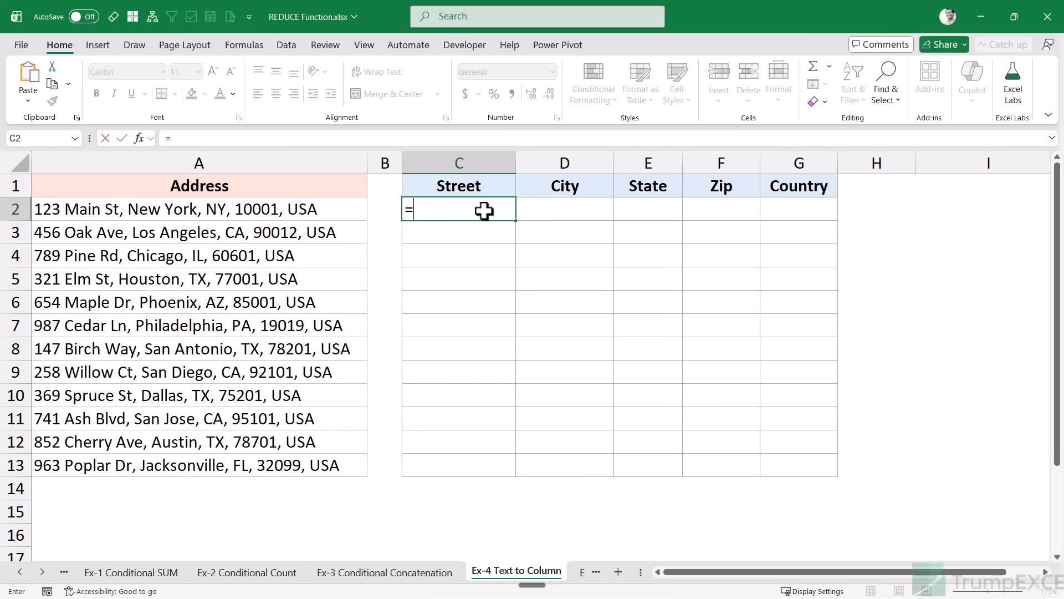
key("Tab")
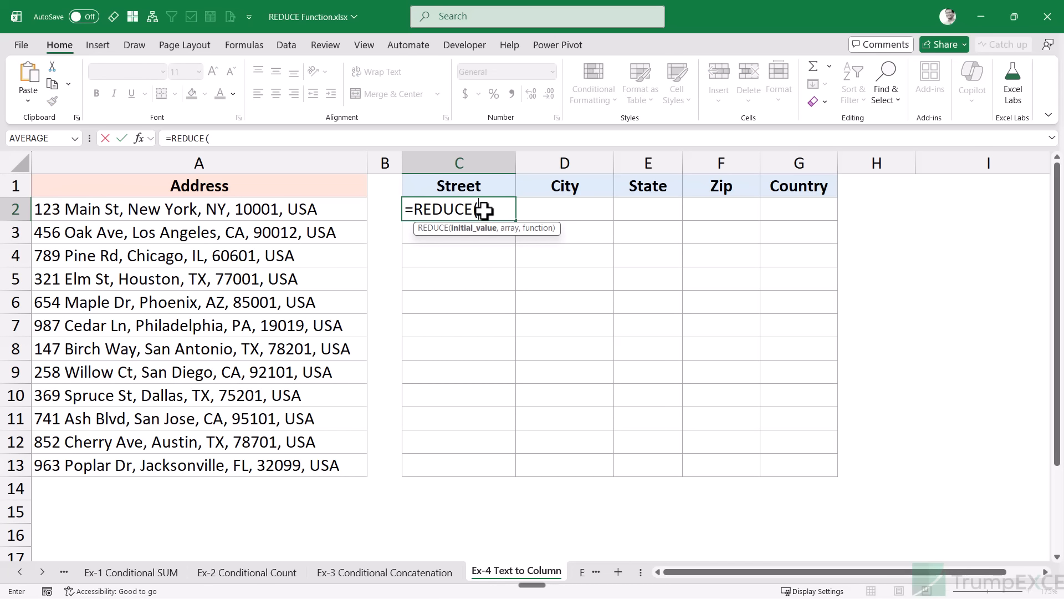
type("\"\",")
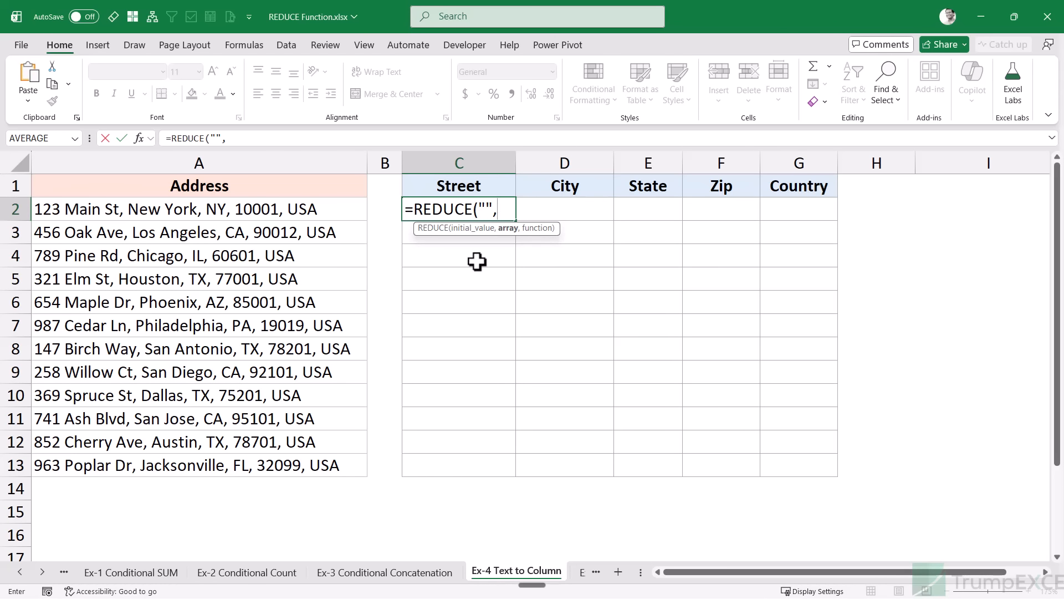
left_click_drag(302, 213, 278, 460)
type(",")
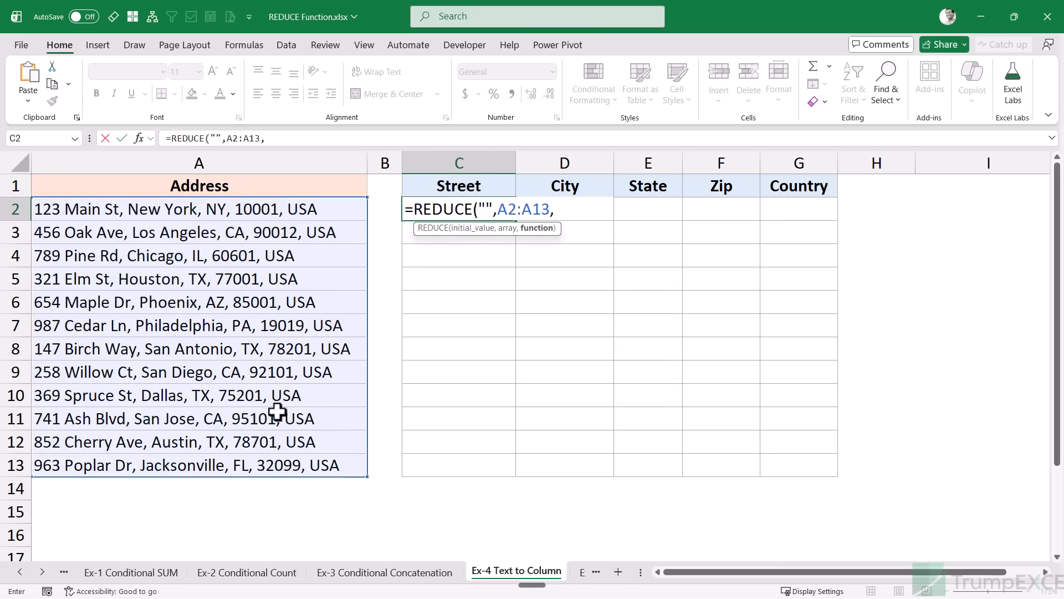
type("LAM")
key("Tab")
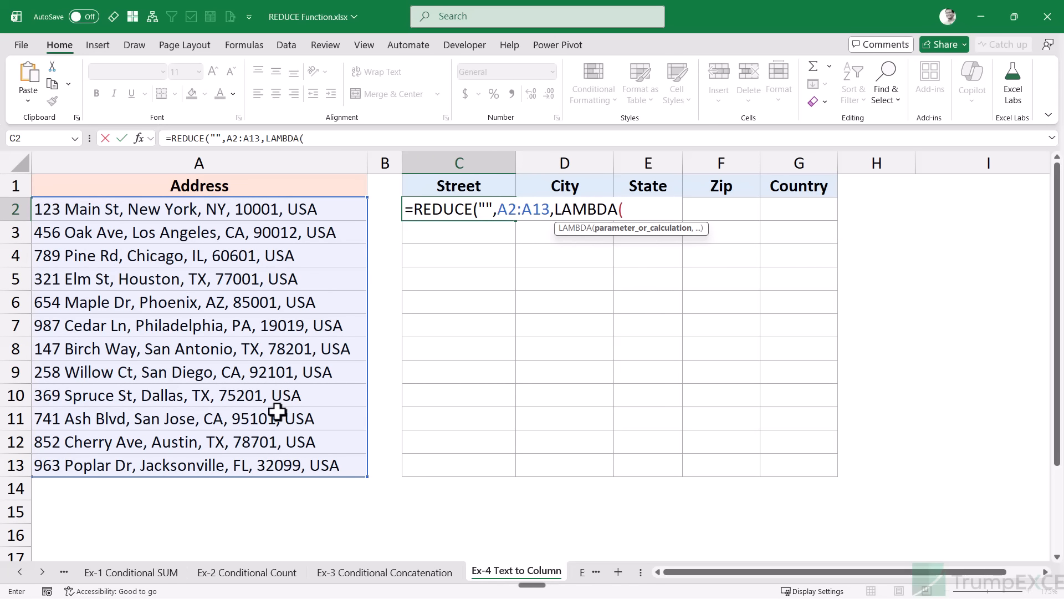
Complete C2's LAMBDA with a,v,VSTACK(a,TEXTSPLIT(v,", ")) and enter the REDUCE formula to stack the split addresses.
type("a,v,VSTACK(a,E")
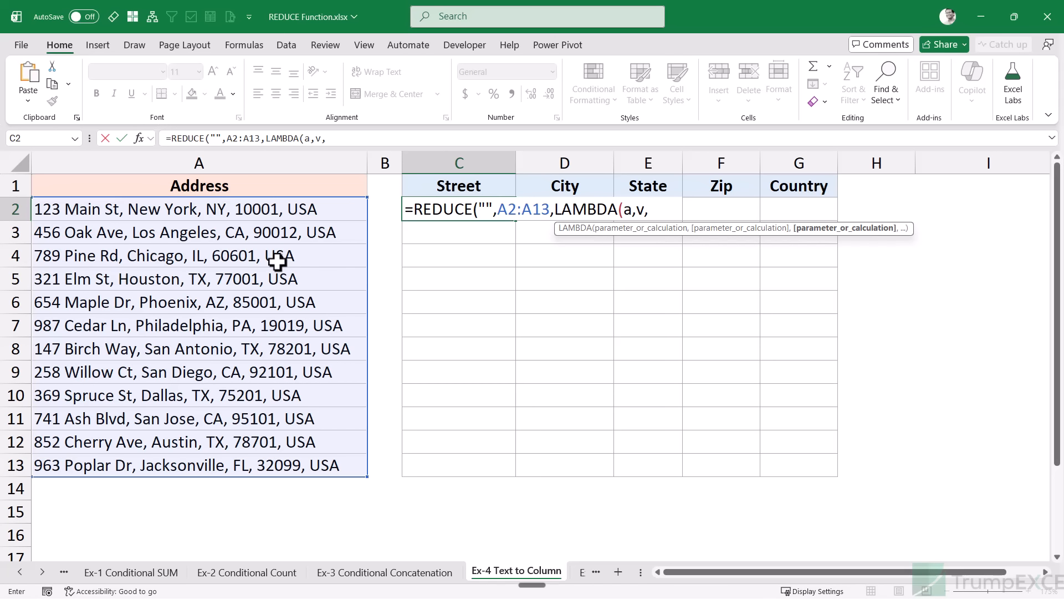
type("VSTACK(a,")
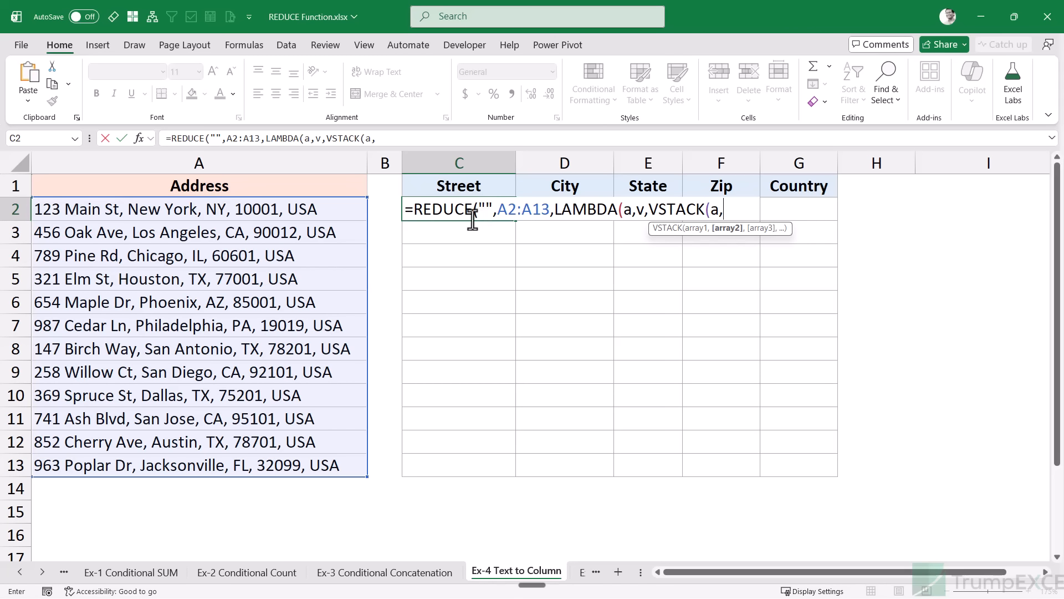
type("TE")
key("BackSpace")
type("TEXT")
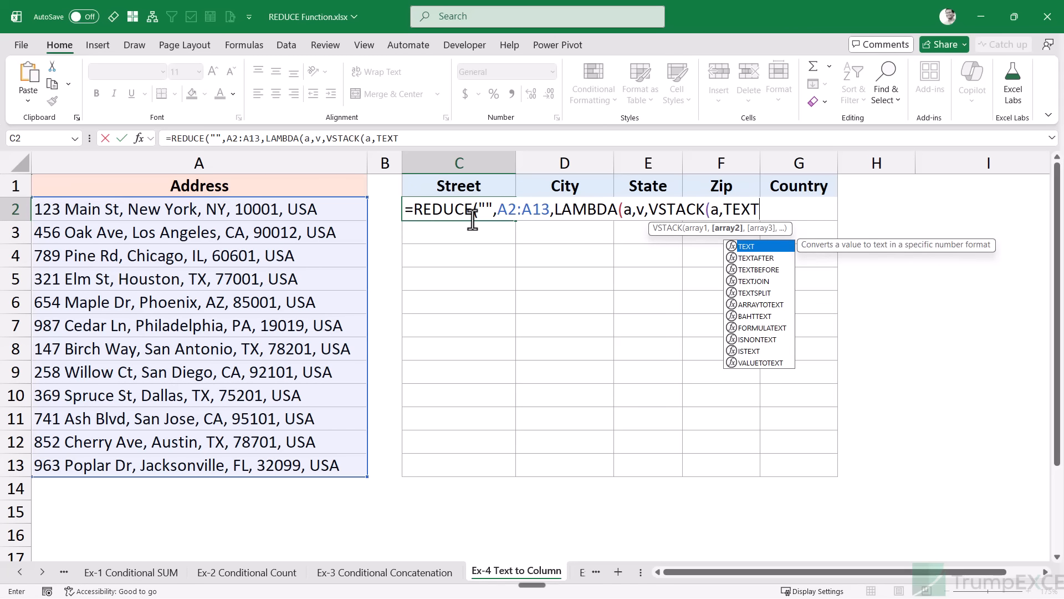
type("SPl")
key("Tab")
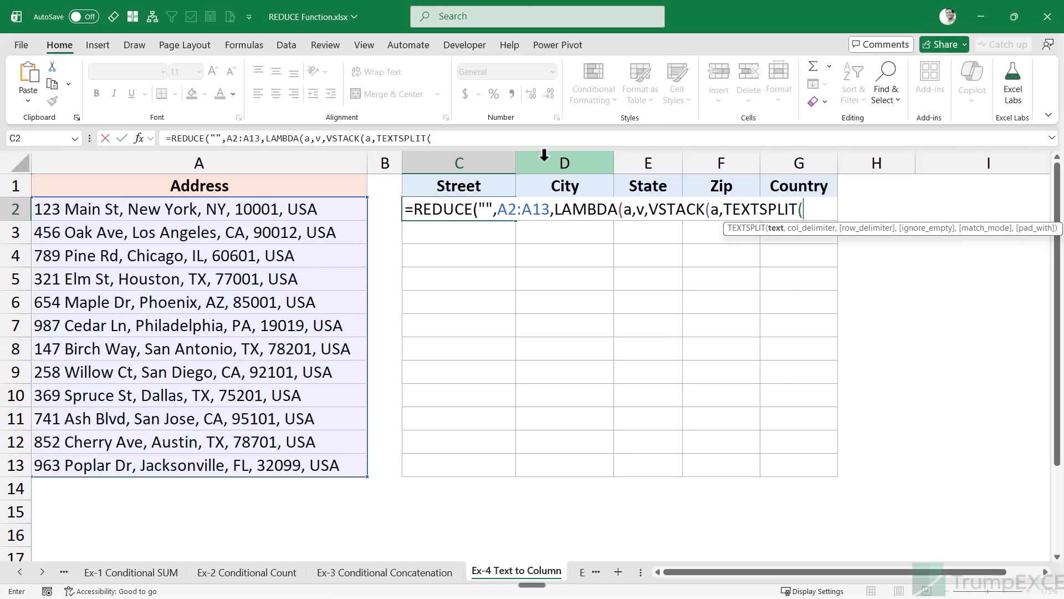
type("v")
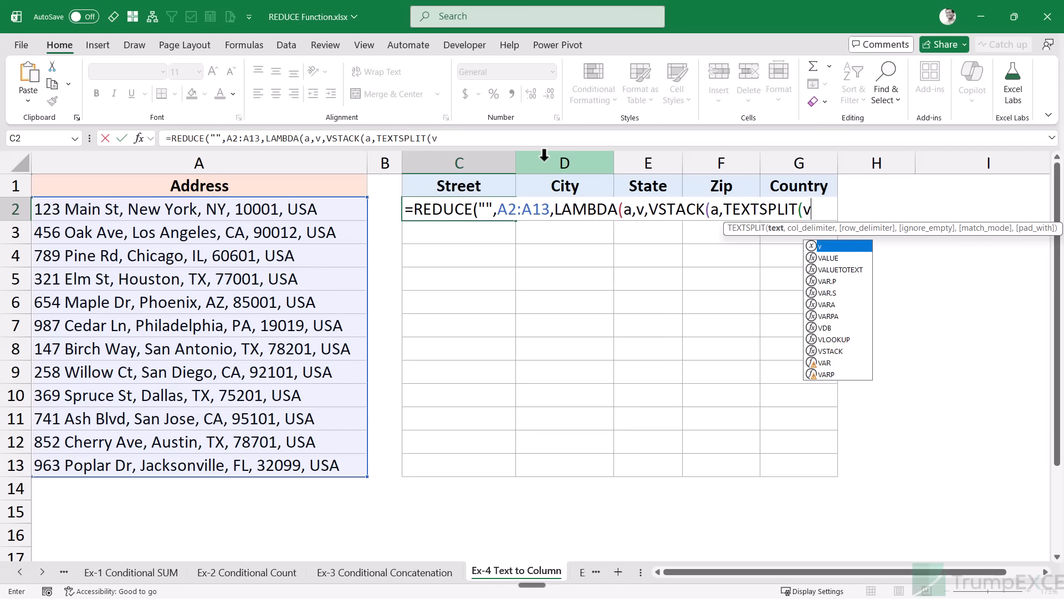
type(",\", \"")
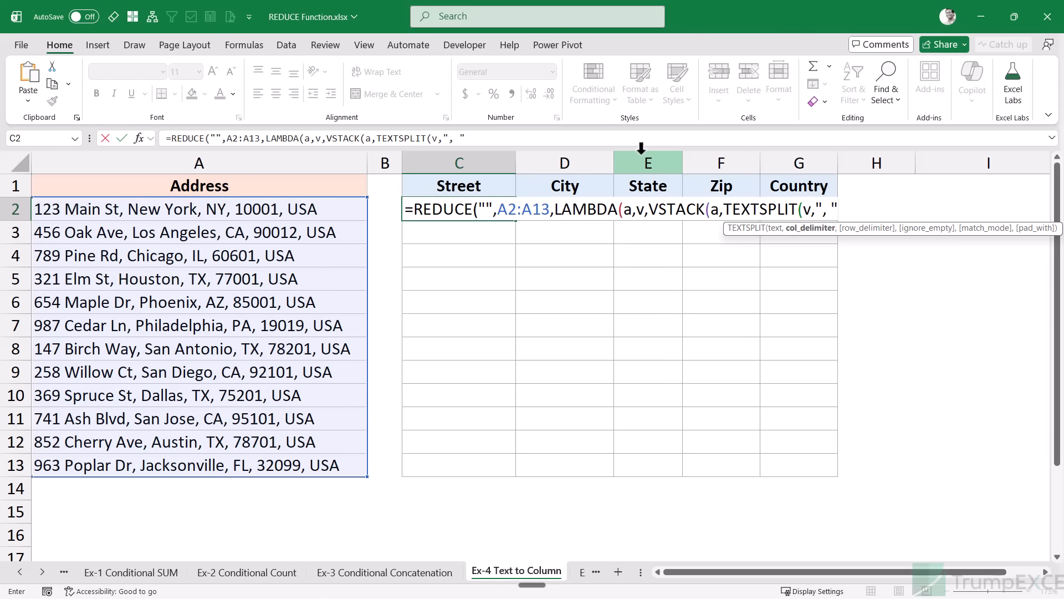
type("))))")
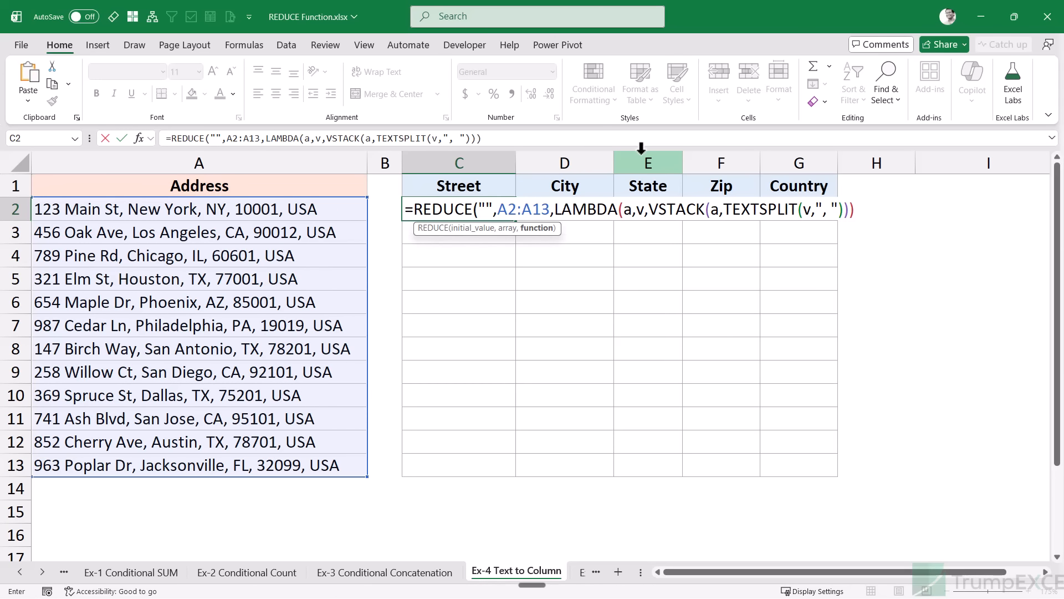
type(")")
key("ctrl+Return")
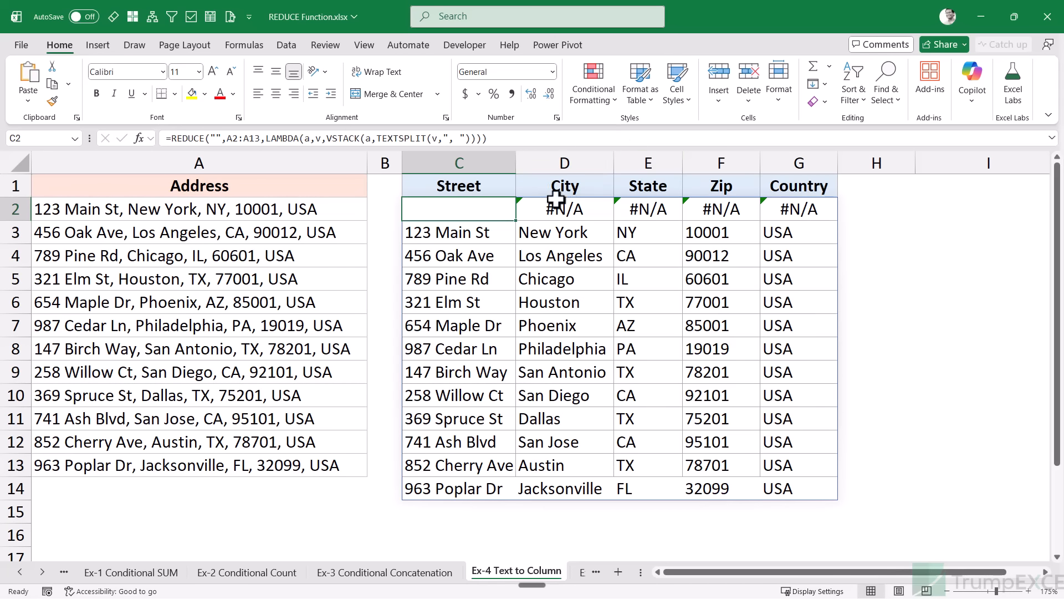
Wrap C2's REDUCE formula in DROP with 1 as the rows argument to remove the first row of the output.
left_click_drag(470, 233, 770, 481)
left_click_drag(470, 209, 766, 207)
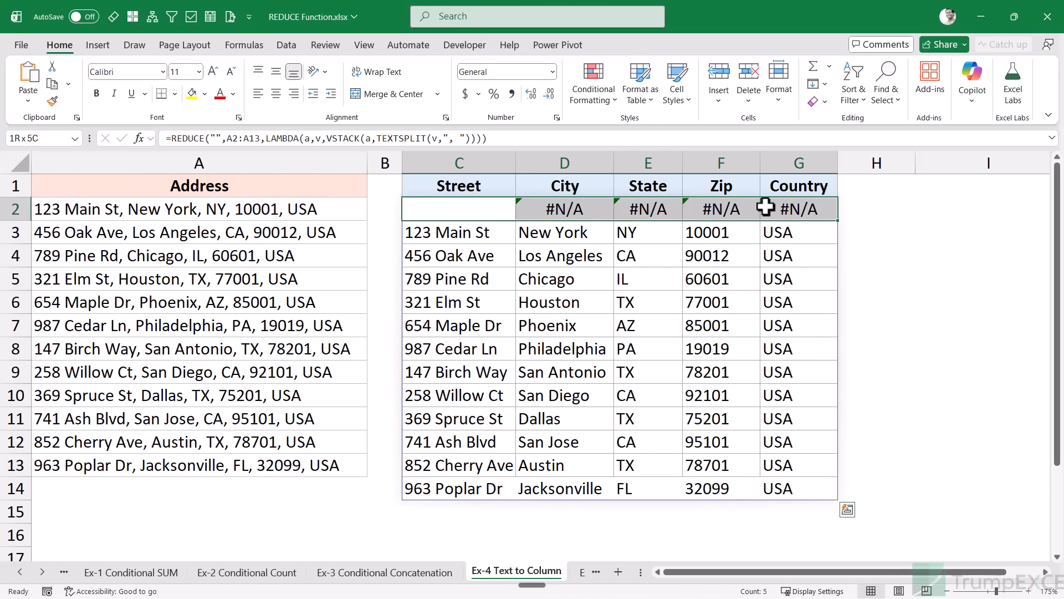
double_click(447, 214)
type("DROP")
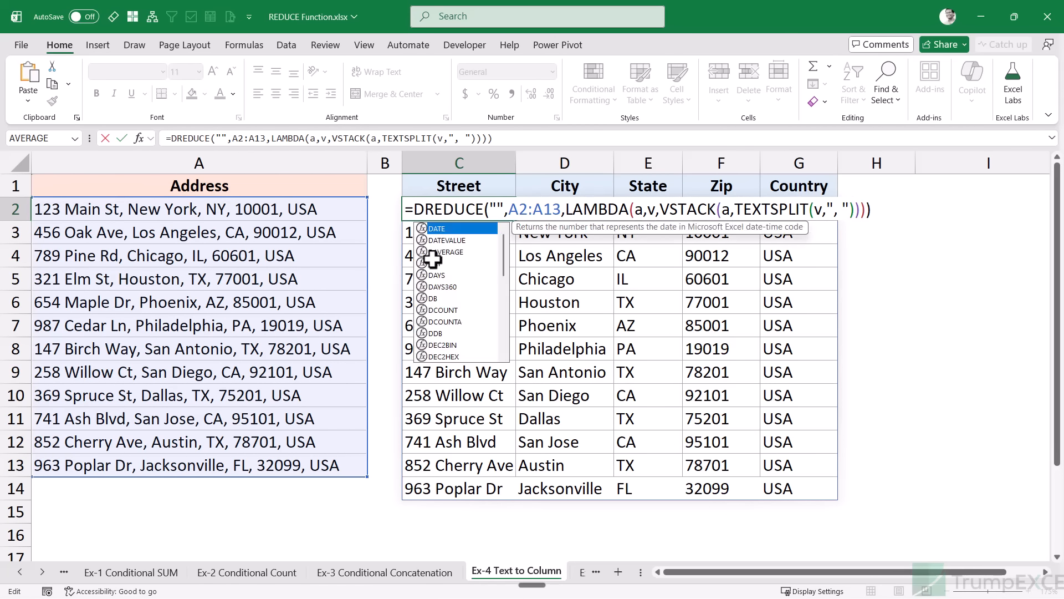
type("(")
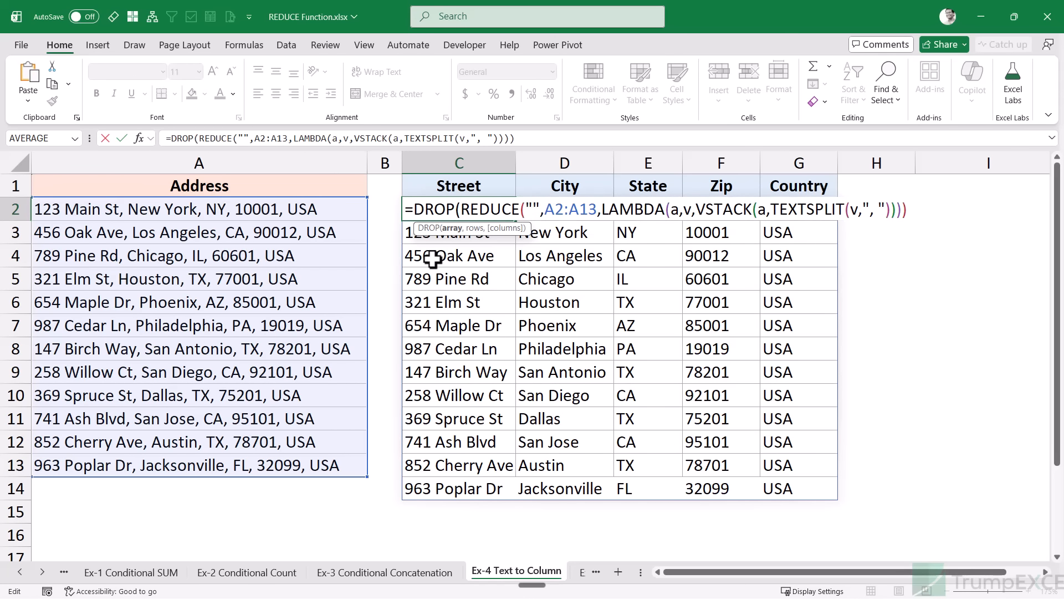
key("Right")
key("Right")
key("Right")
key("Right")
key("Right")
key("Right")
key("Right")
key("Right")
key("Right")
key("Right")
key("Right")
key("Right")
key("Right")
key("Right")
key("Right")
key("Right")
key("Right")
key("Right")
key("Right")
key("Right")
type(",1)")
key("ctrl+Return")
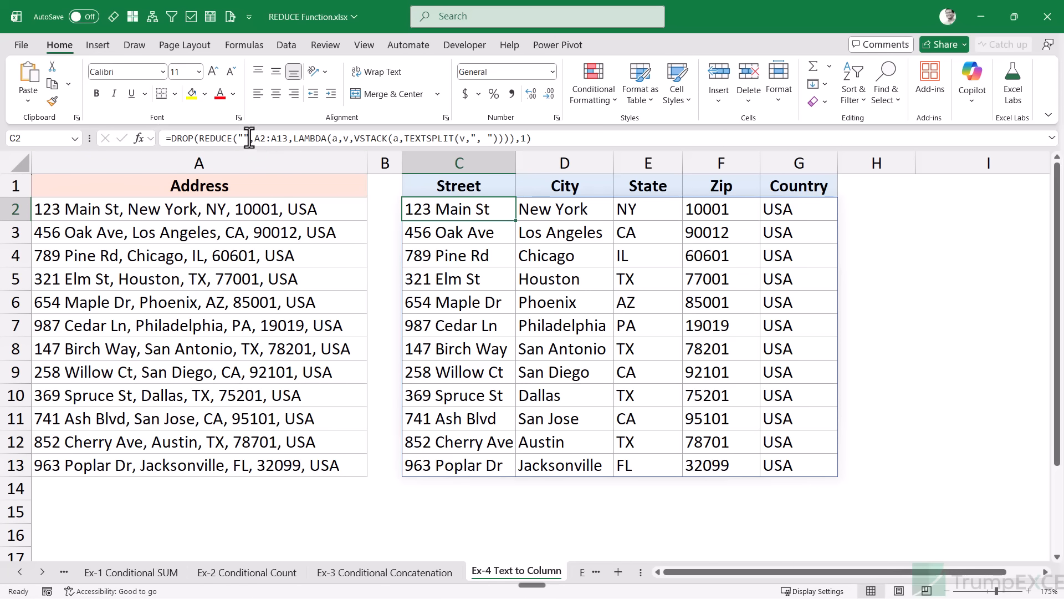
Trace how REDUCE starts from "" and stacks the split addresses of A2 and A3 into rows 2 and 3 of C:G.
double_click(243, 138)
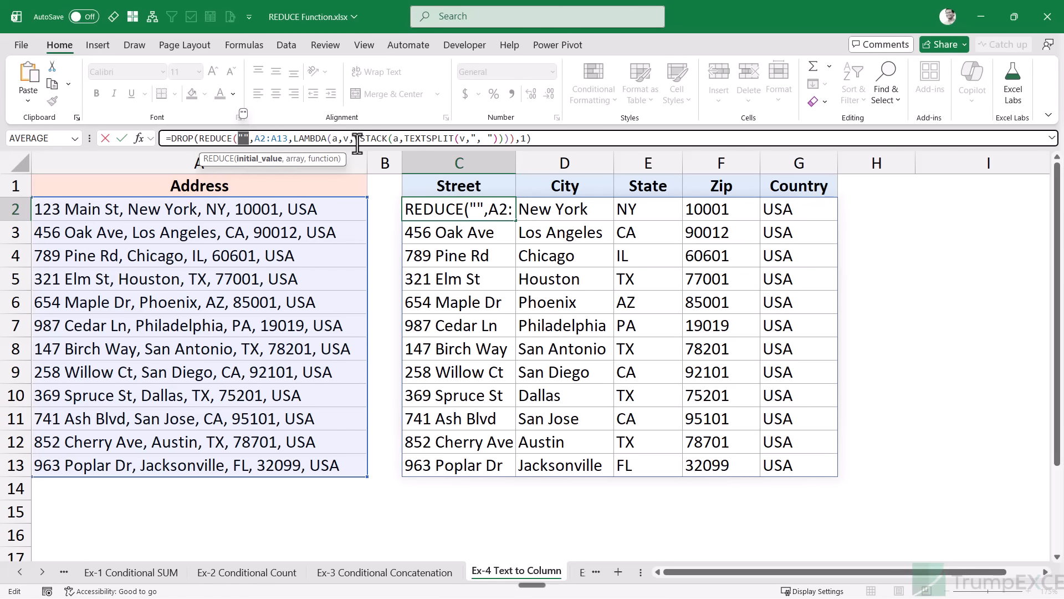
key("Escape")
left_click(328, 208)
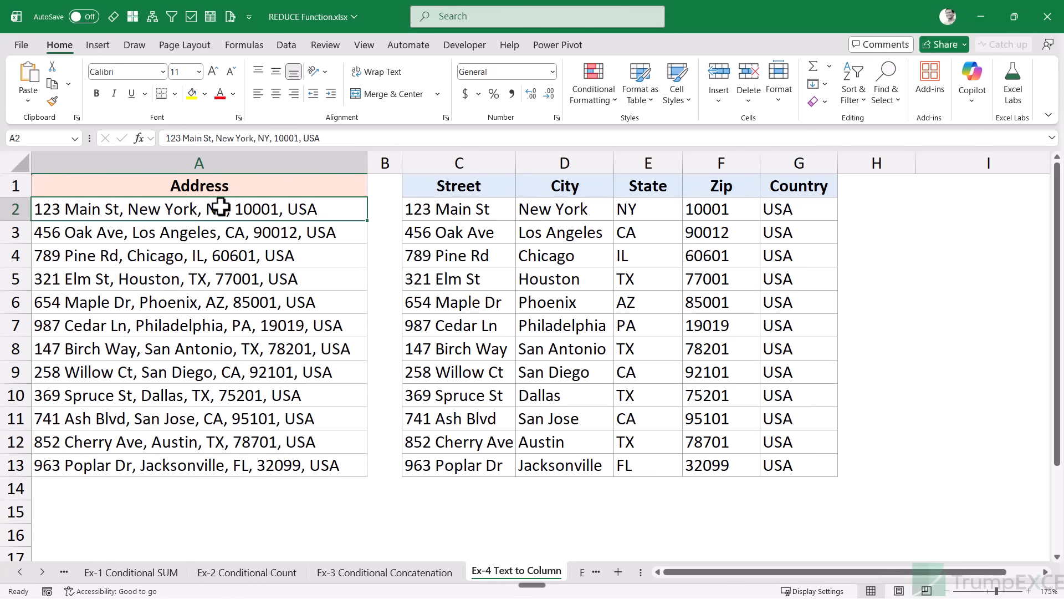
left_click_drag(416, 209, 768, 216)
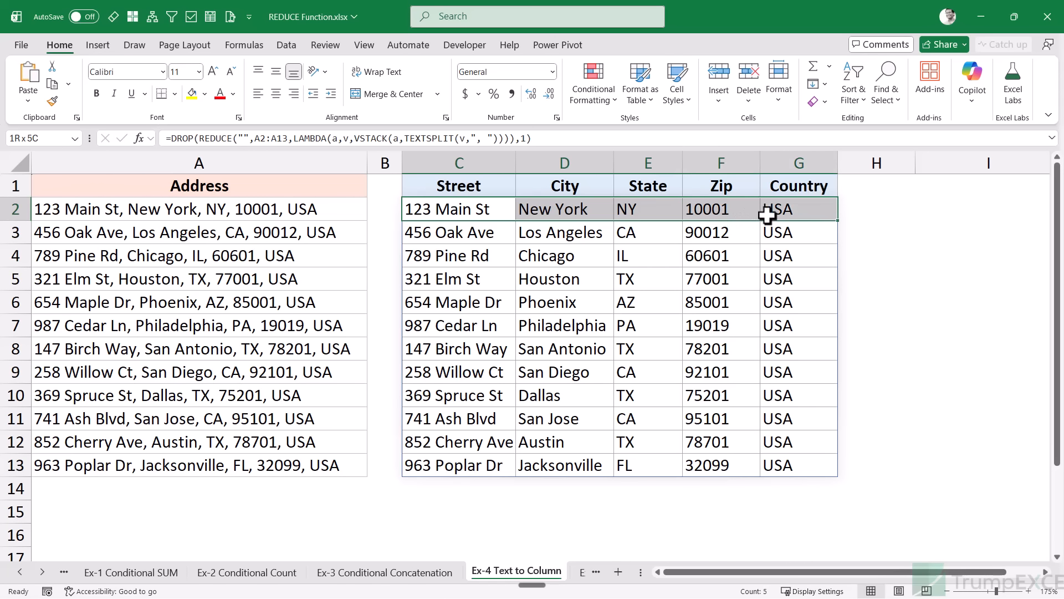
left_click(486, 211)
left_click_drag(512, 210, 670, 209)
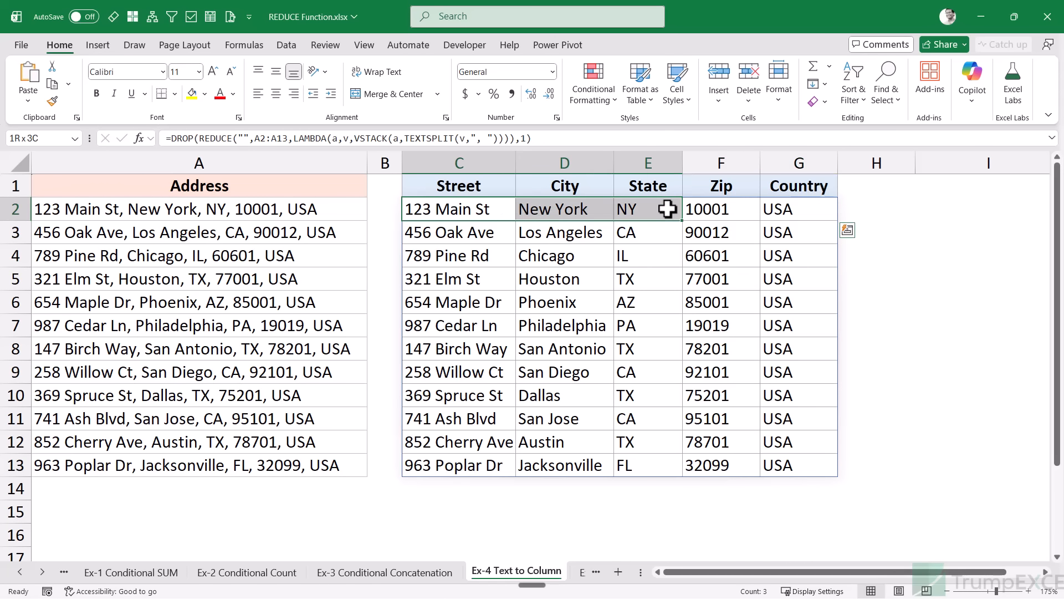
left_click(319, 233)
left_click_drag(308, 209, 309, 231)
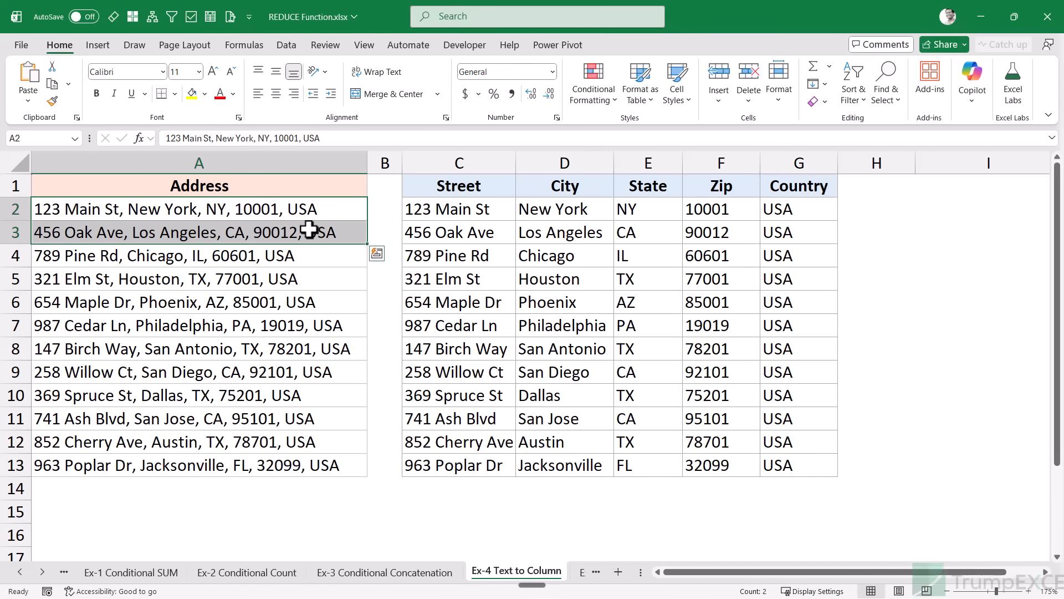
left_click_drag(418, 209, 787, 230)
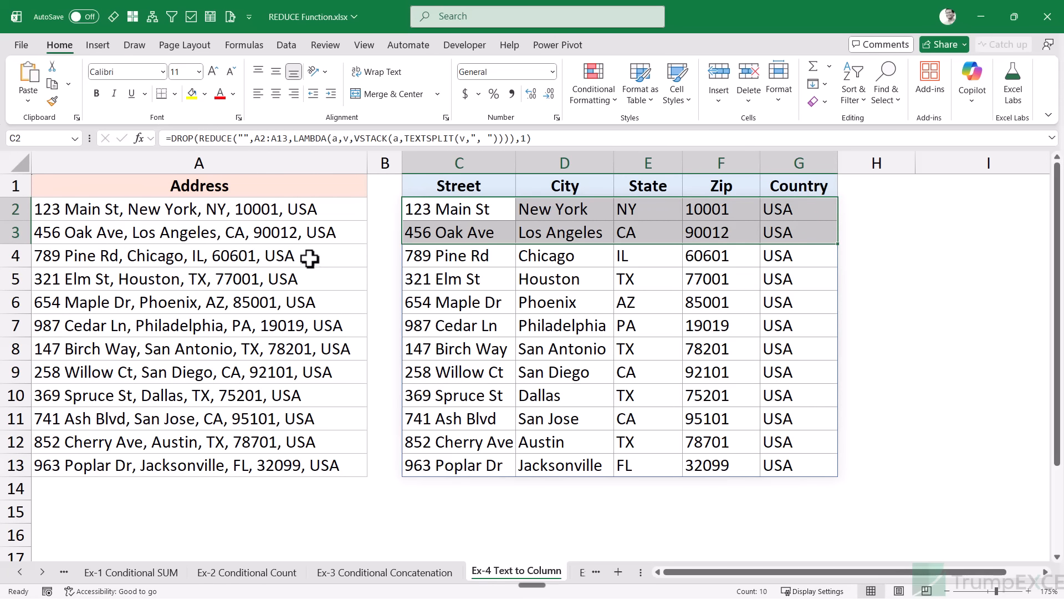
Compare the full address range A2:A13 with the output in C2:C13, and review REDUCE's initial value "" in C2's formula.
left_click_drag(311, 212, 302, 460)
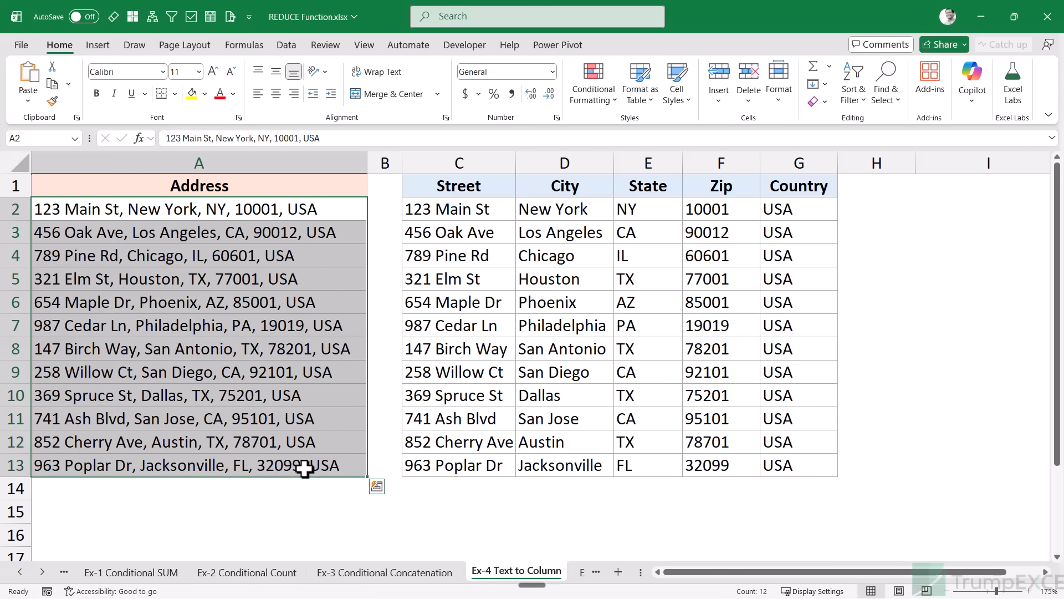
left_click(305, 468)
left_click(431, 213)
left_click_drag(430, 212, 456, 459)
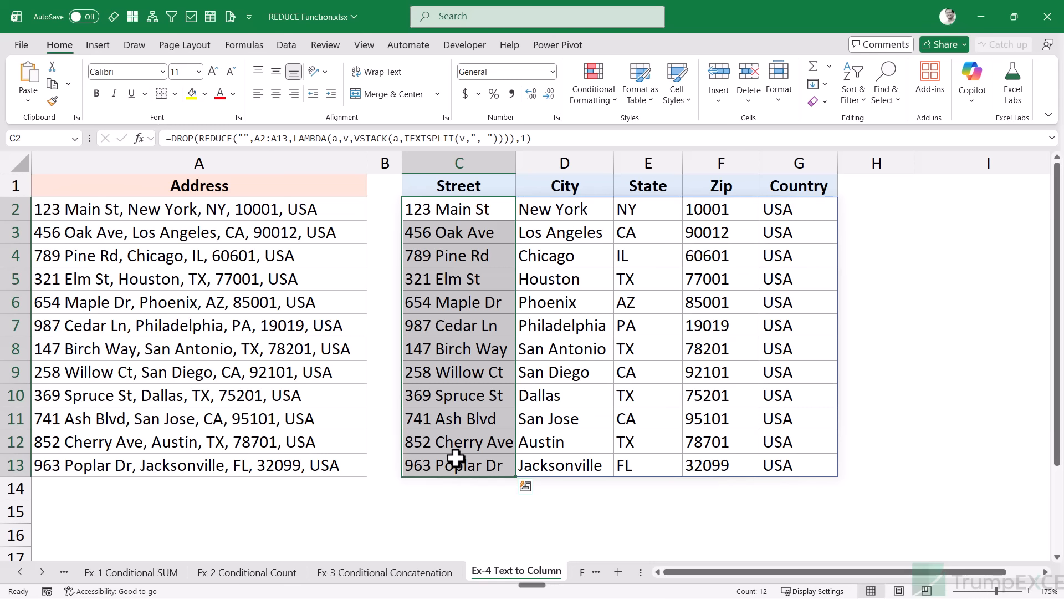
left_click(248, 137)
double_click(247, 138)
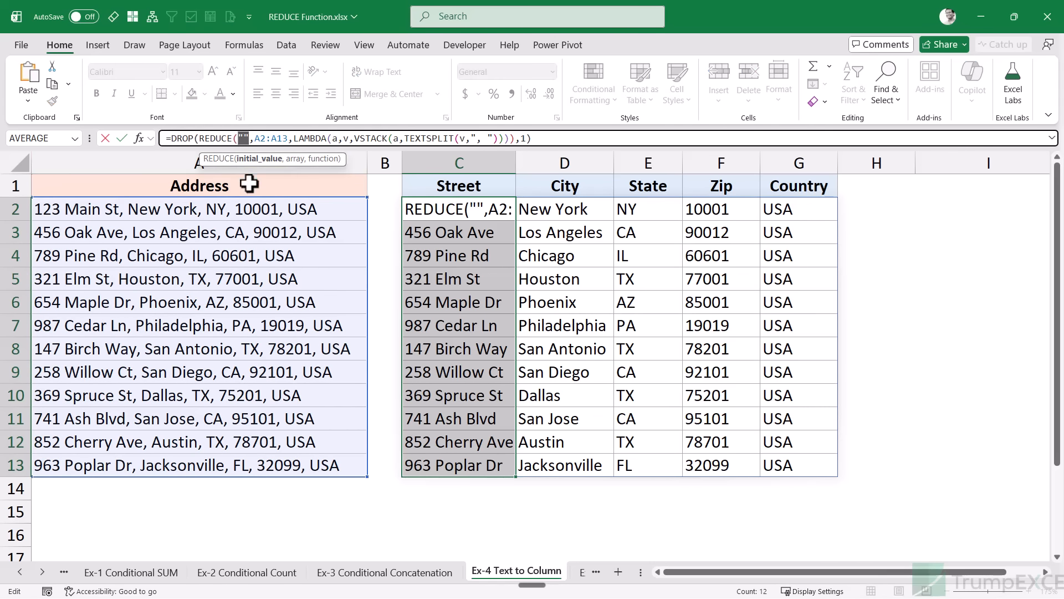
key("Escape")
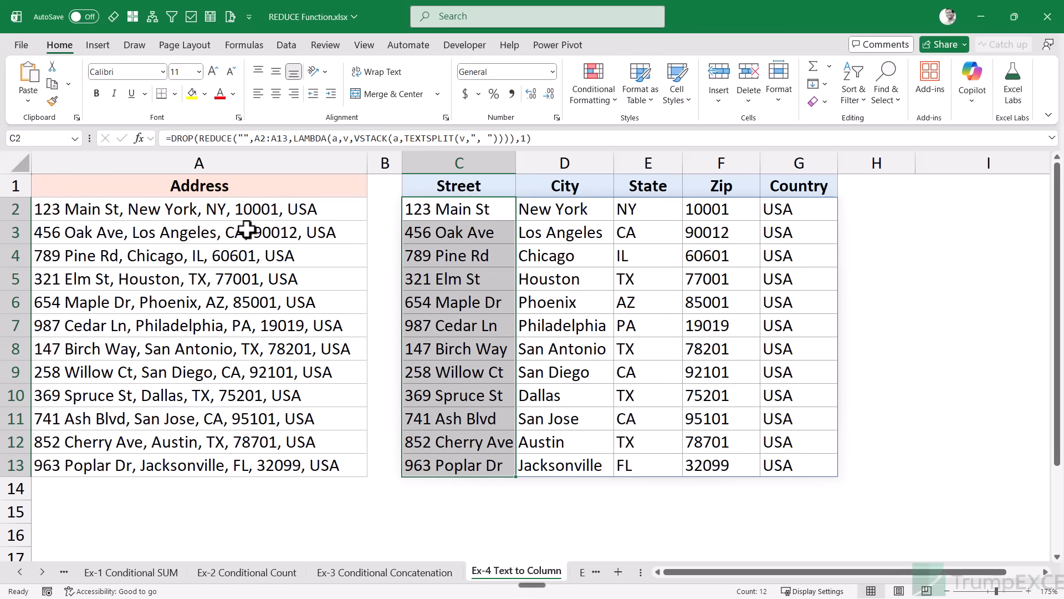
left_click(227, 209)
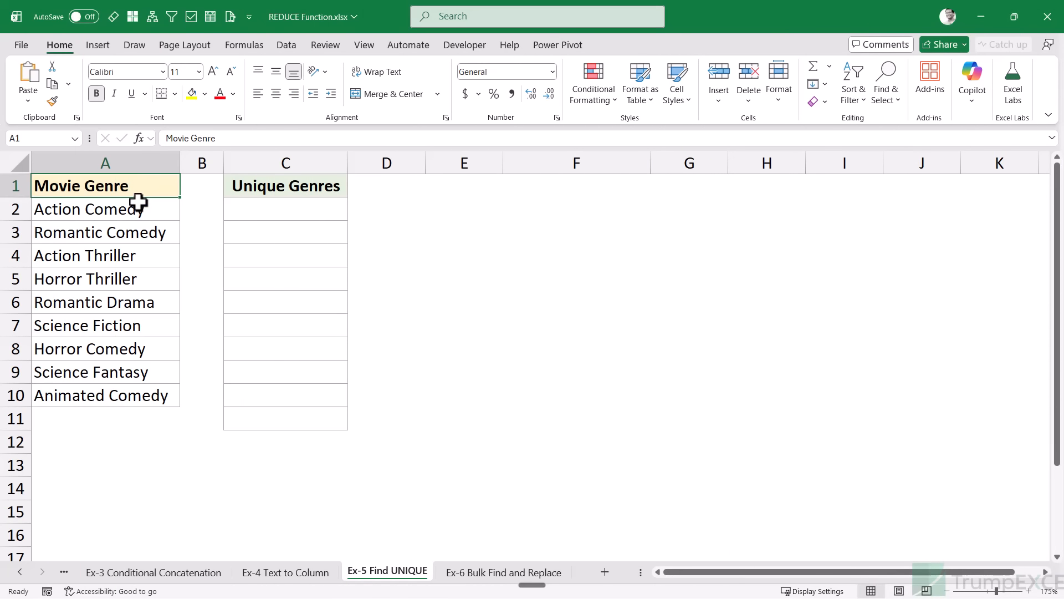
On the Ex-5 Find UNIQUE sheet, examine the movie genres in A2:A10 and the Unique Genres output area starting at C2.
left_click(138, 209)
left_click_drag(137, 209, 128, 388)
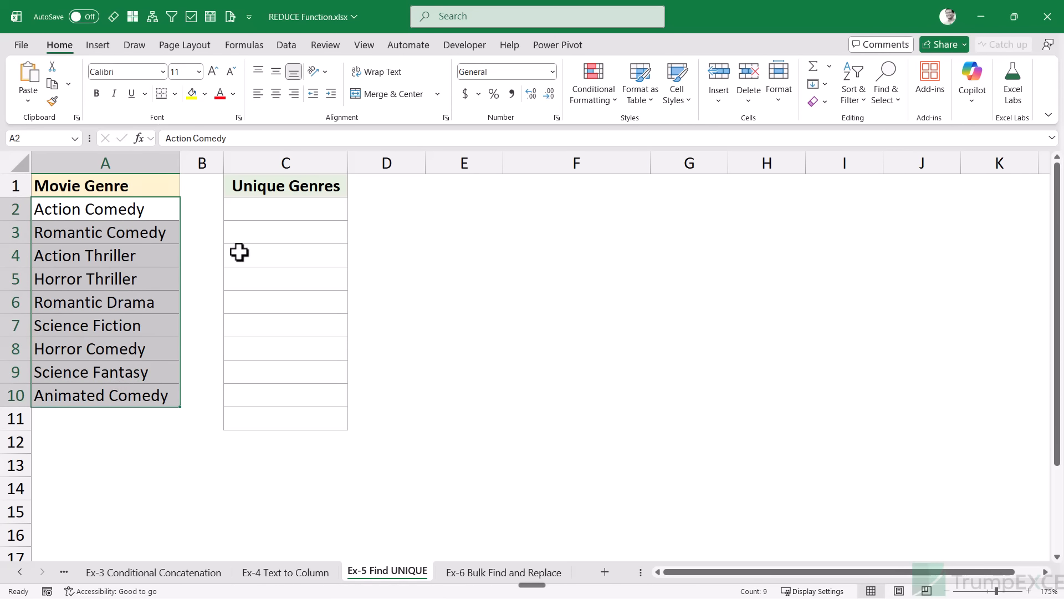
left_click_drag(255, 203, 271, 406)
left_click(259, 214)
left_click(259, 233)
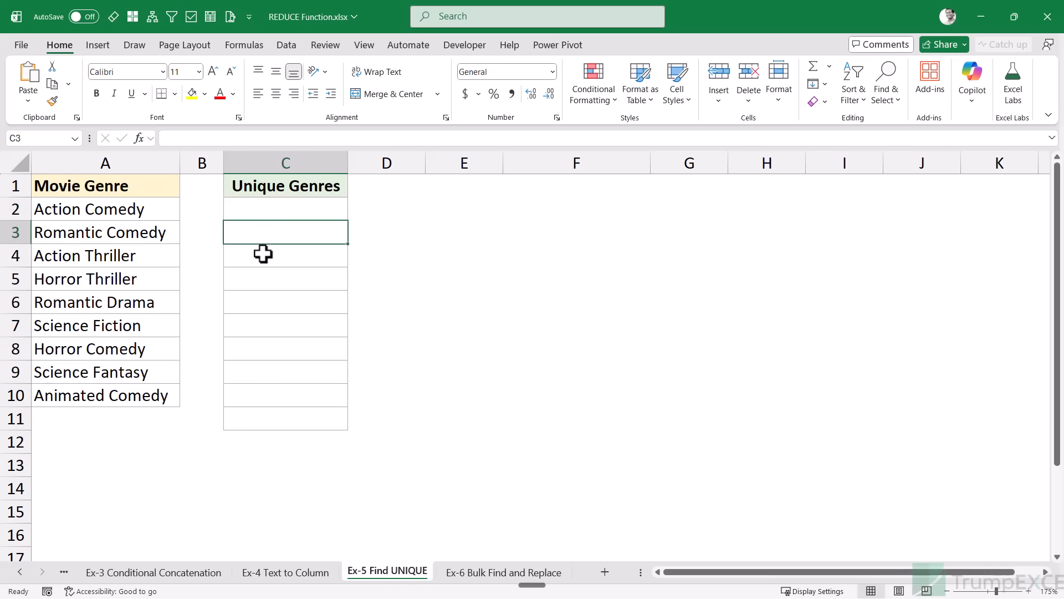
left_click(264, 252)
left_click(259, 278)
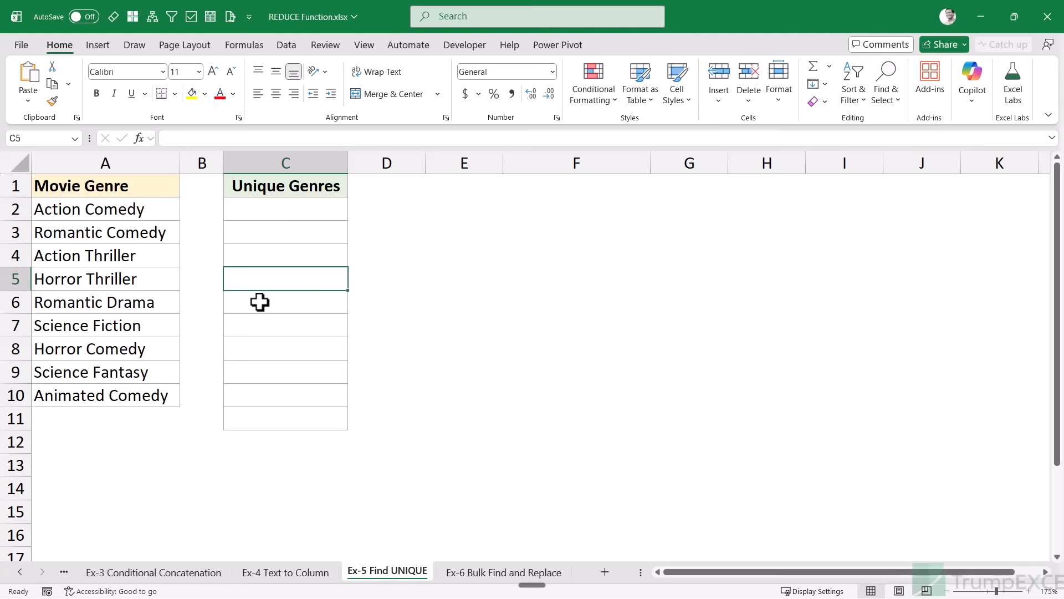
left_click_drag(133, 209, 121, 392)
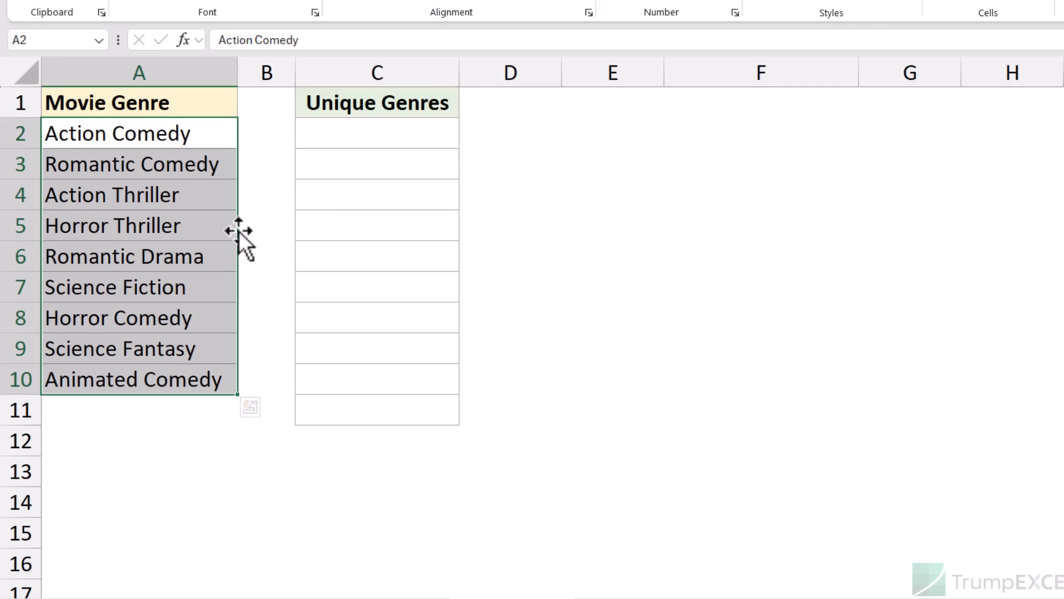
left_click(355, 123)
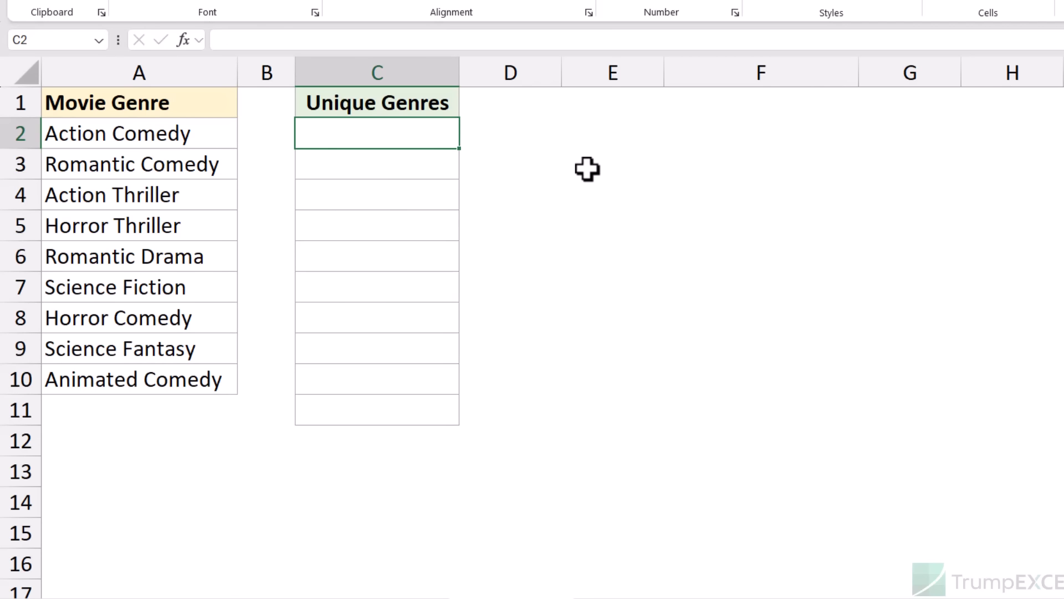
Begin a REDUCE formula in C2 with initial value "", array A2:A10 and a LAMBDA with parameters a and v.
type("red")
key("BackSpace")
key("BackSpace")
key("BackSpace")
type("=red")
key("Tab")
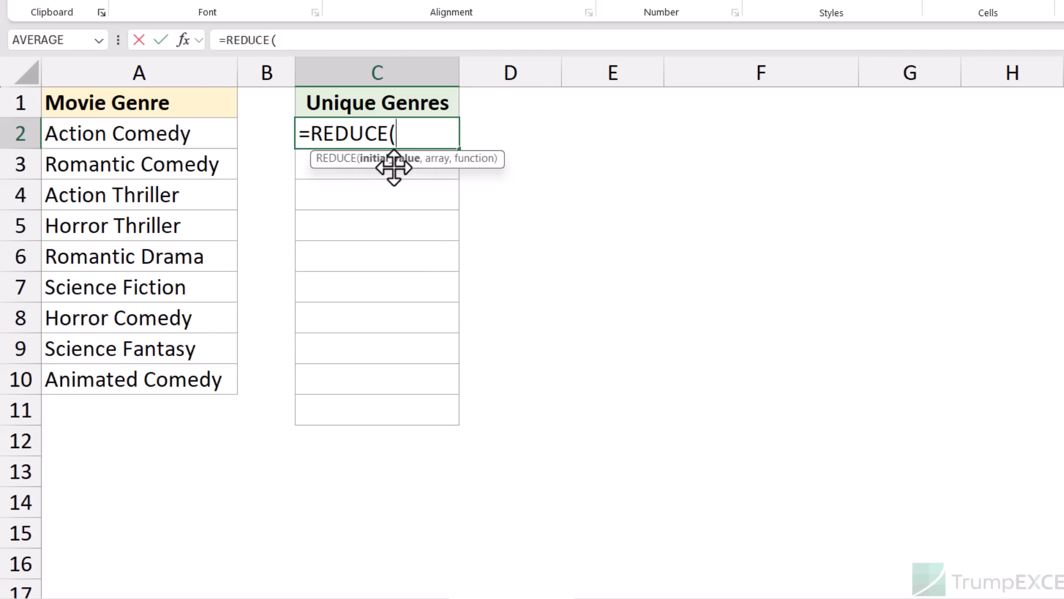
type("\"\",")
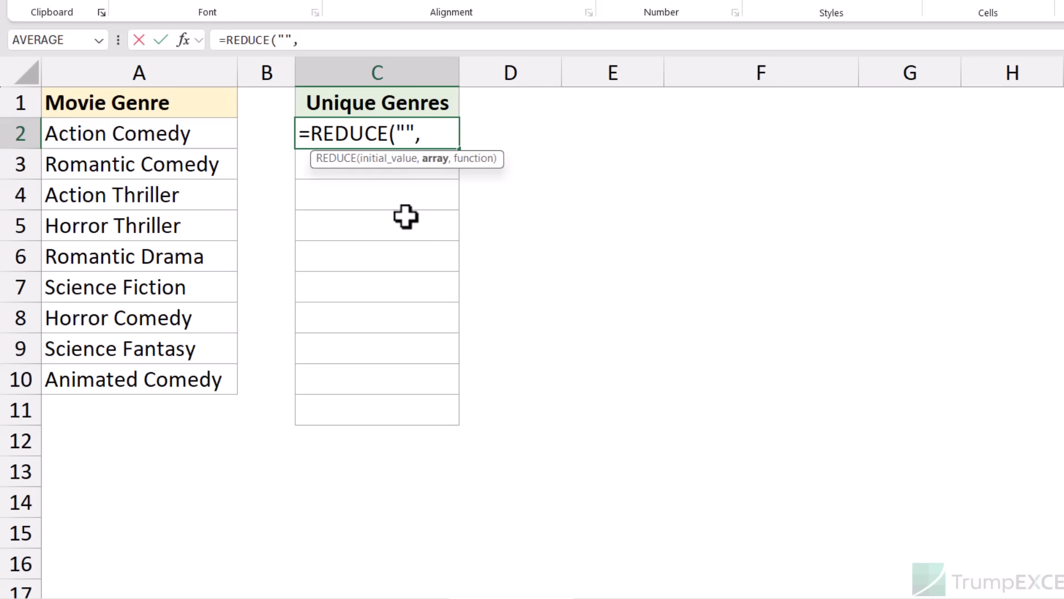
left_click_drag(203, 133, 187, 366)
type(",")
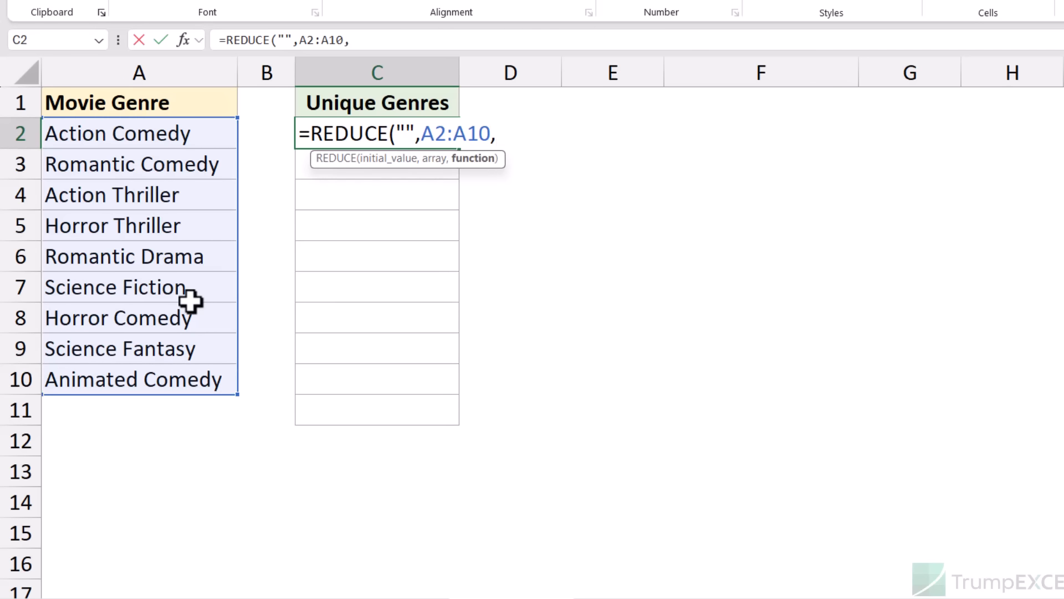
type("LAM")
key("Tab")
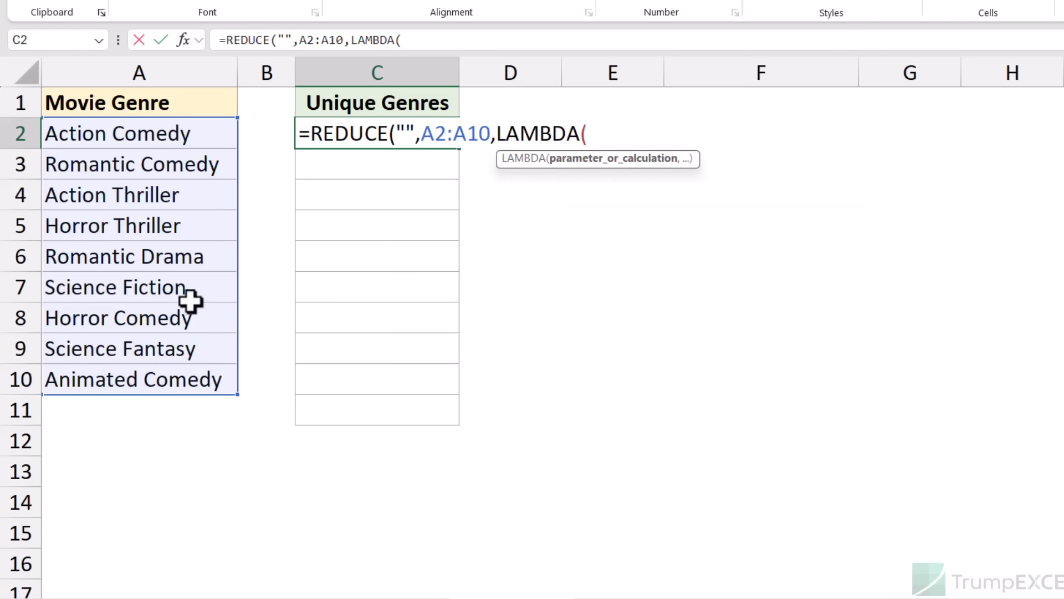
type("a,v,")
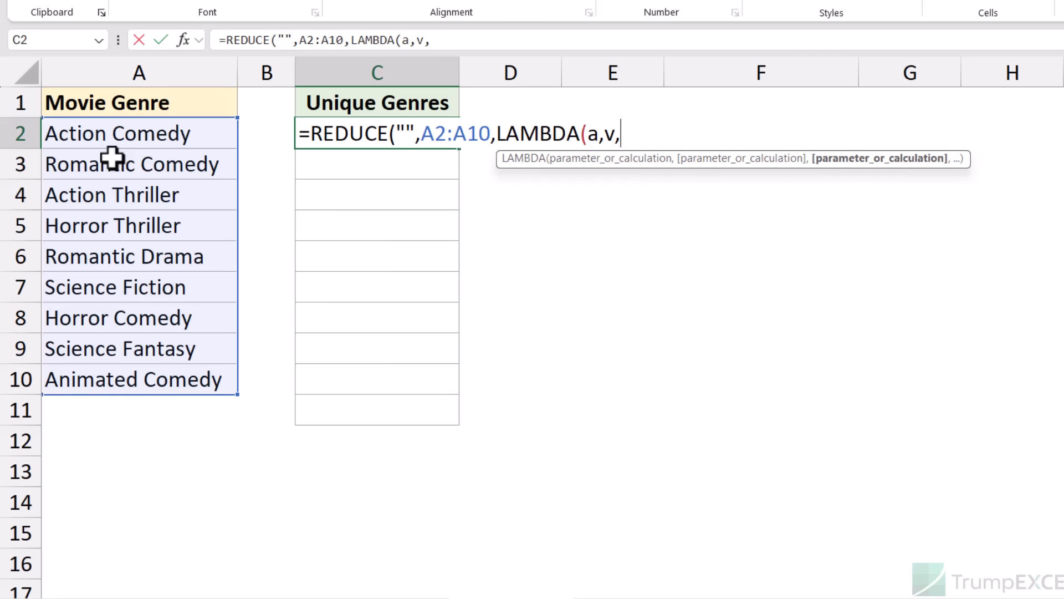
Use VSTACK as the LAMBDA's calculation, with the accumulator a as its first array.
type("VSTACK(")
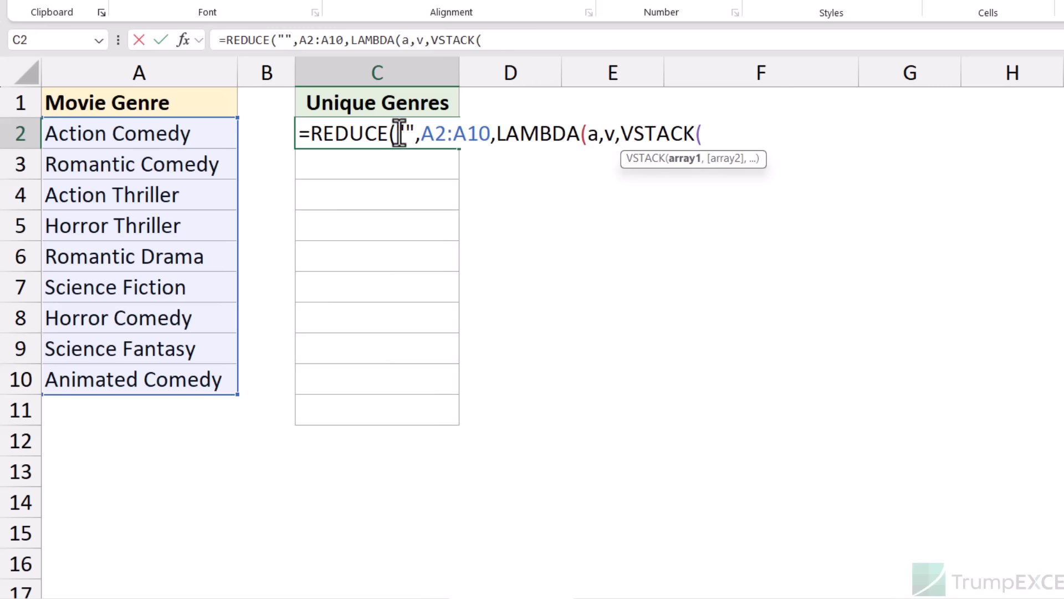
left_click_drag(397, 134, 415, 134)
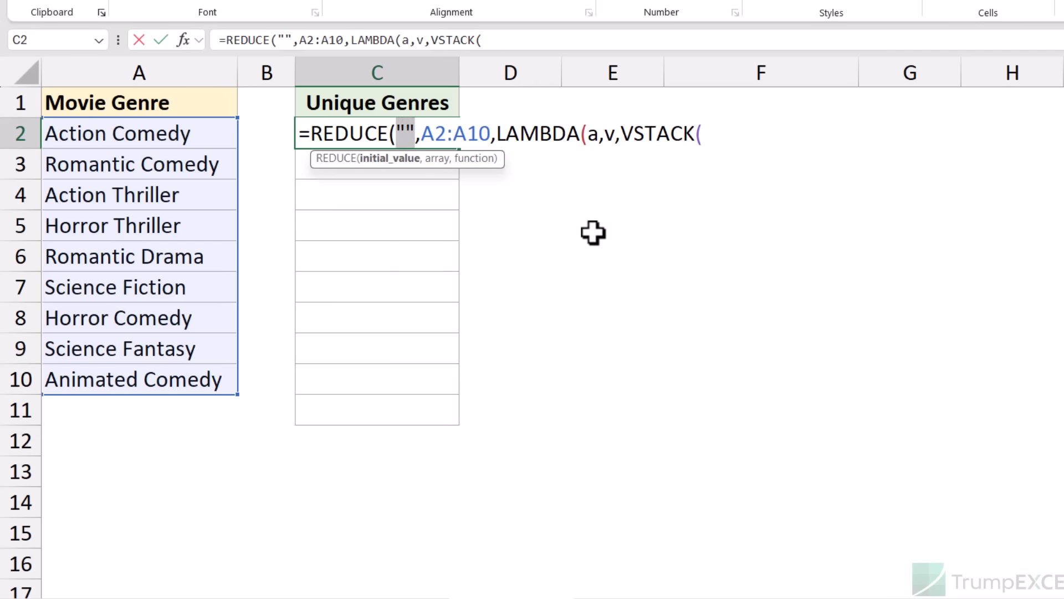
left_click(720, 135)
type("a")
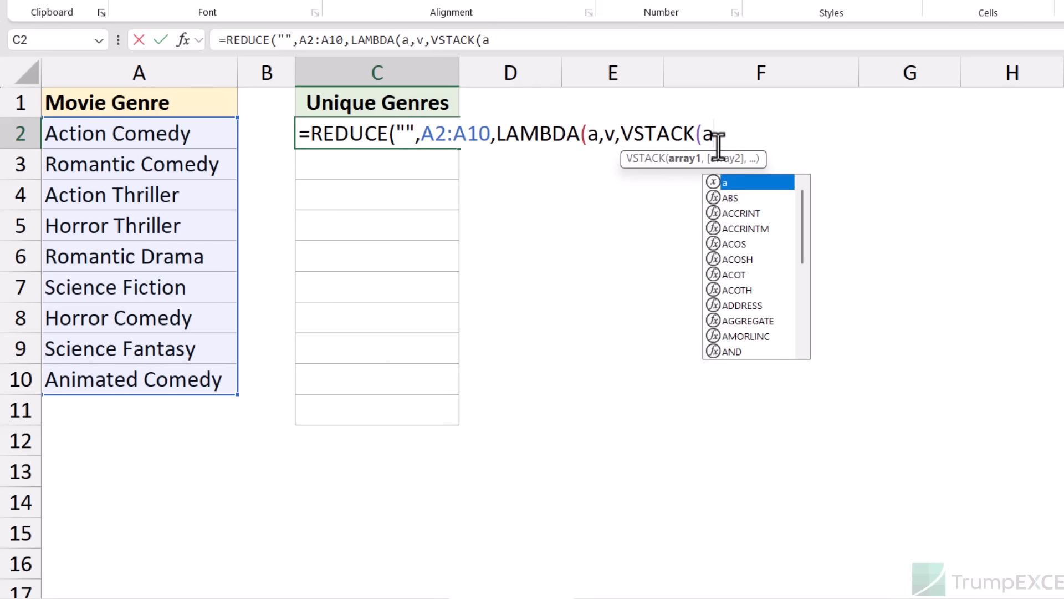
left_click(593, 133)
left_click(726, 134)
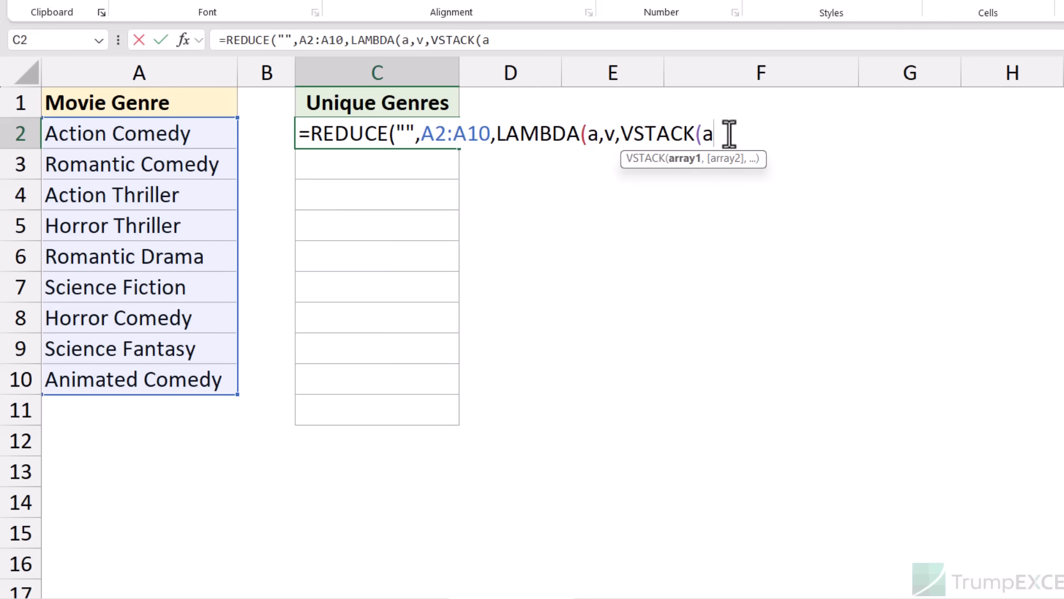
type(",")
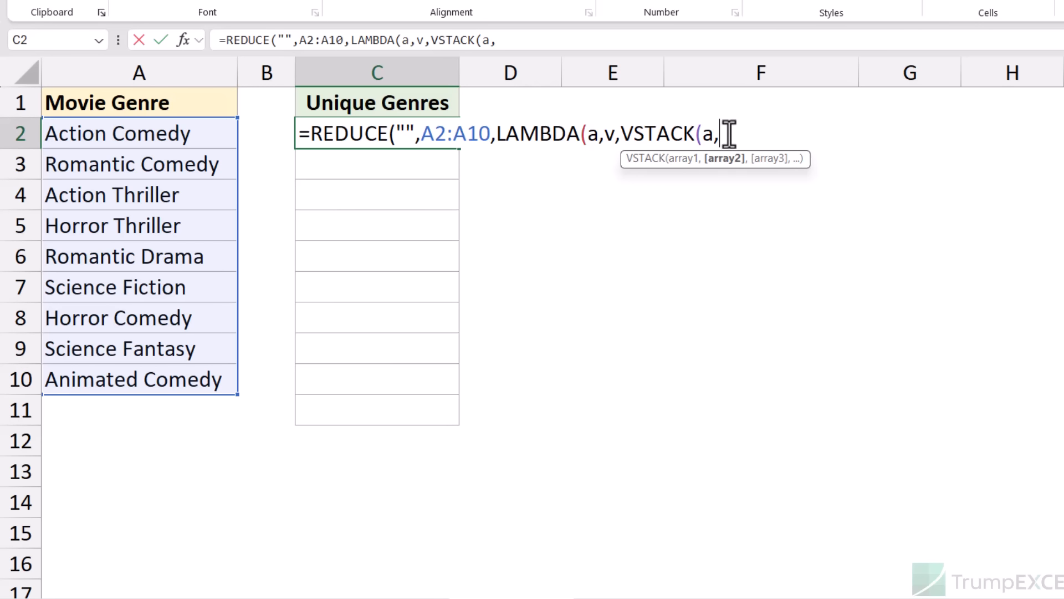
Add TEXTSPLIT(v," ") as VSTACK's second array and enter the completed REDUCE formula in C2.
type("TE")
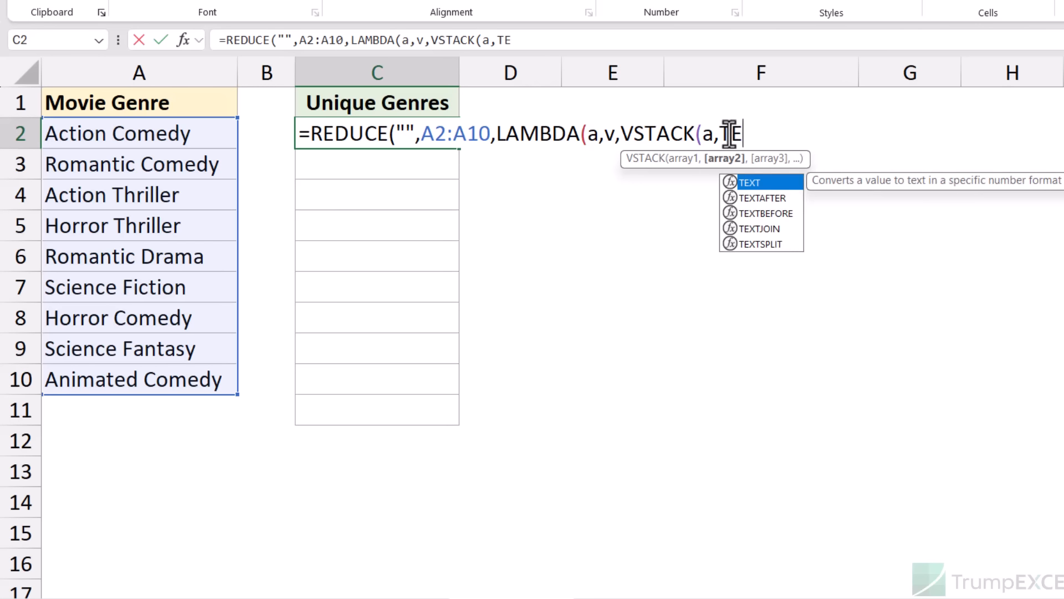
type("XTSPLIT(")
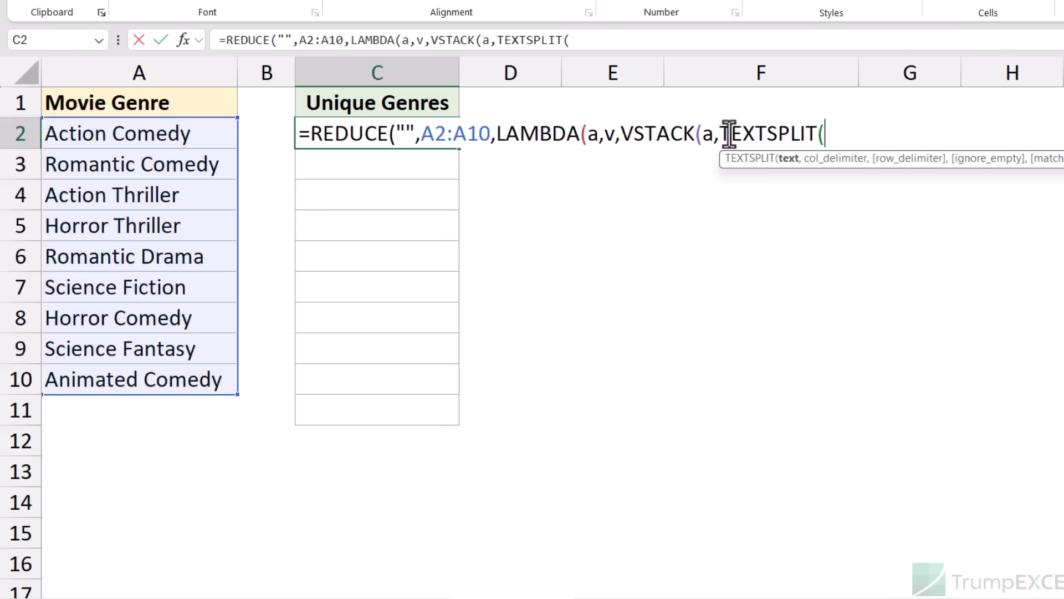
type("v")
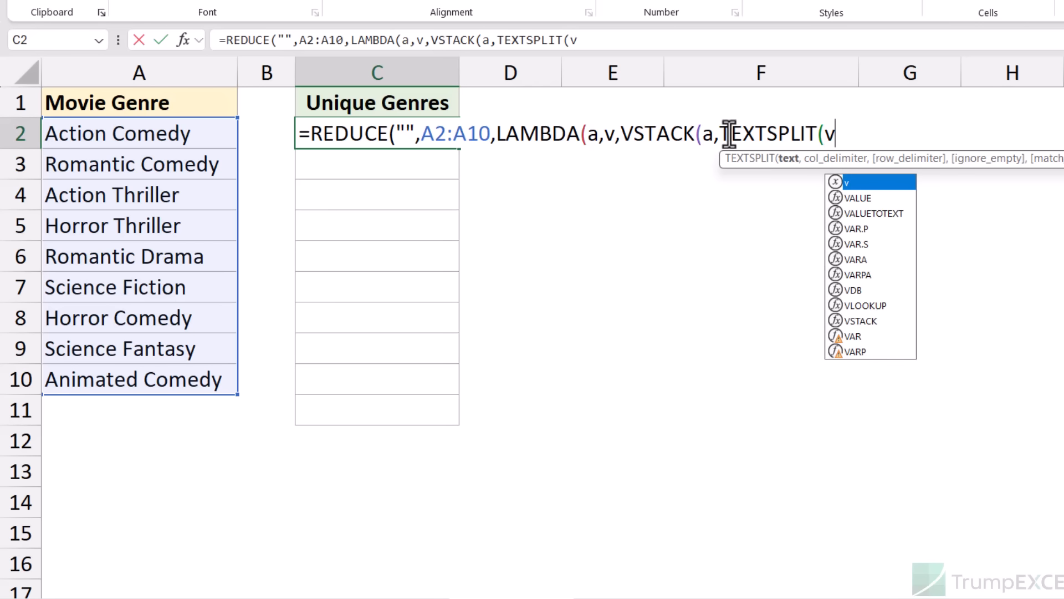
type(",\"")
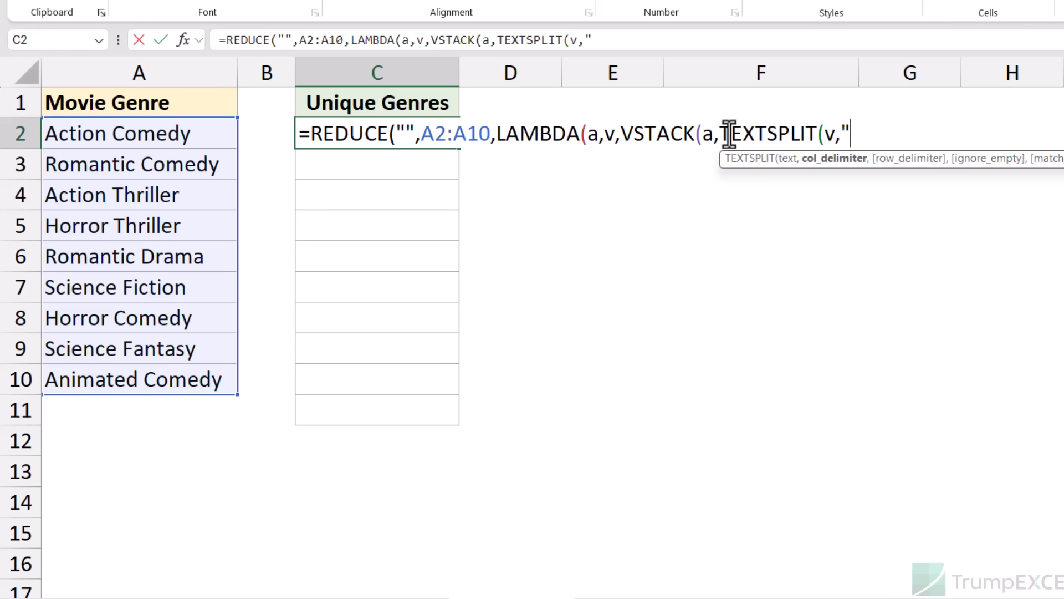
type(" \"))))")
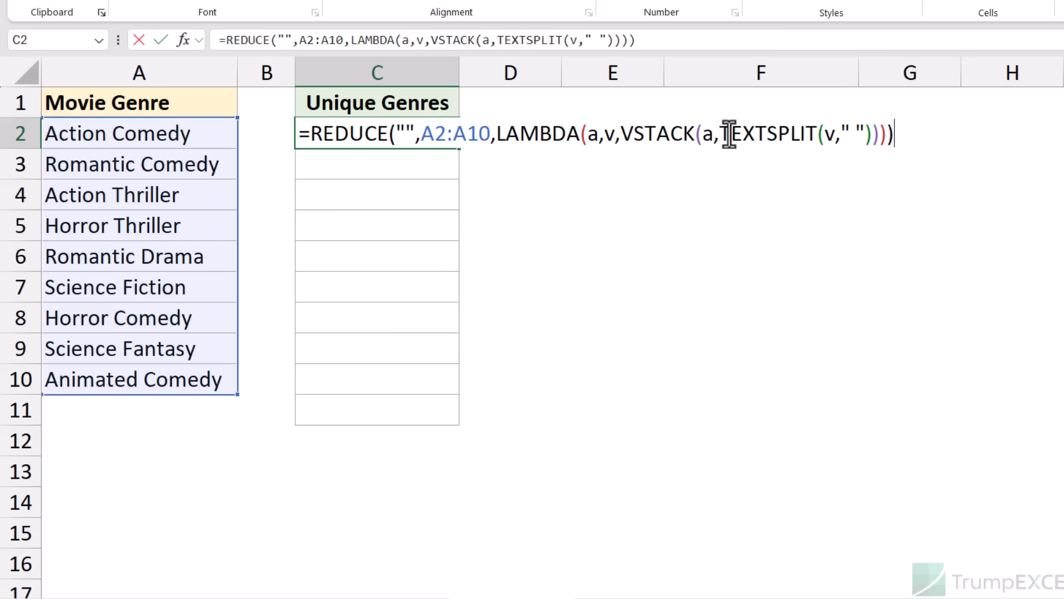
key("Return")
key("Up")
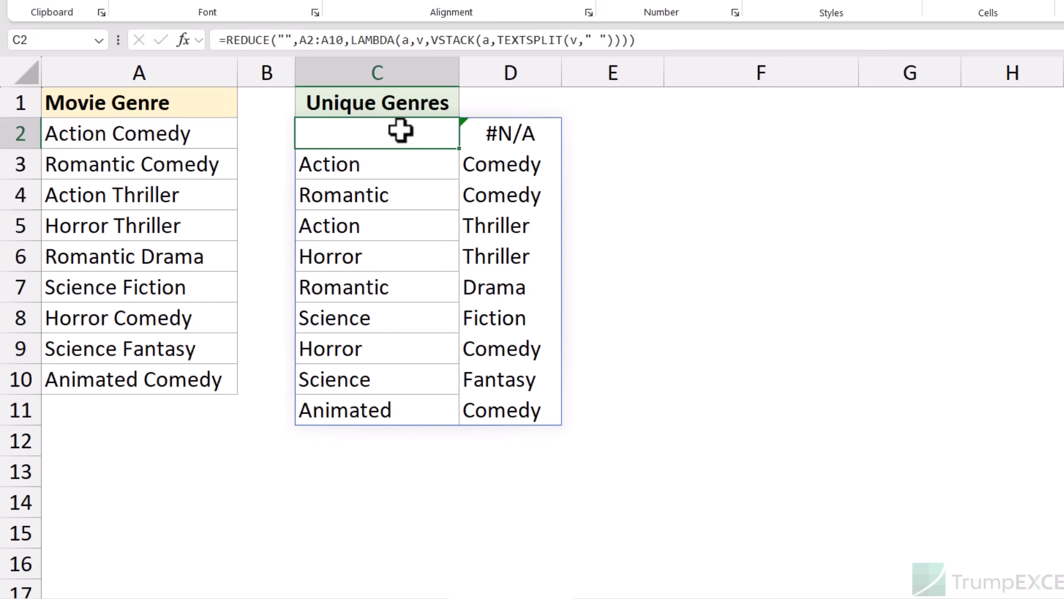
Make the space TEXTSPLIT's row delimiter in C2's formula, leaving the column delimiter empty, and review the stacked genre list.
left_click_drag(498, 42, 563, 41)
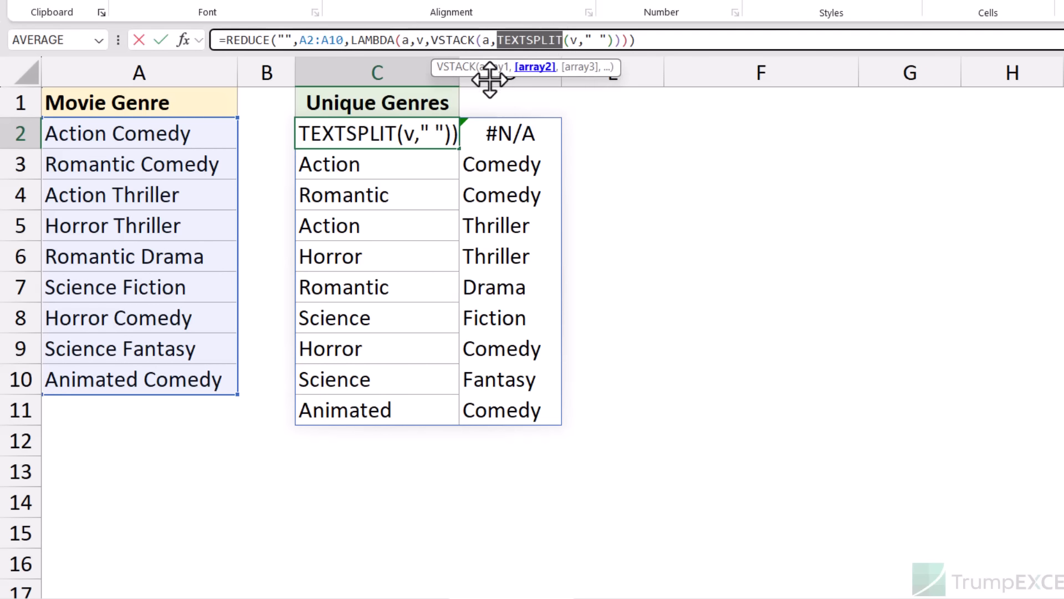
key("Escape")
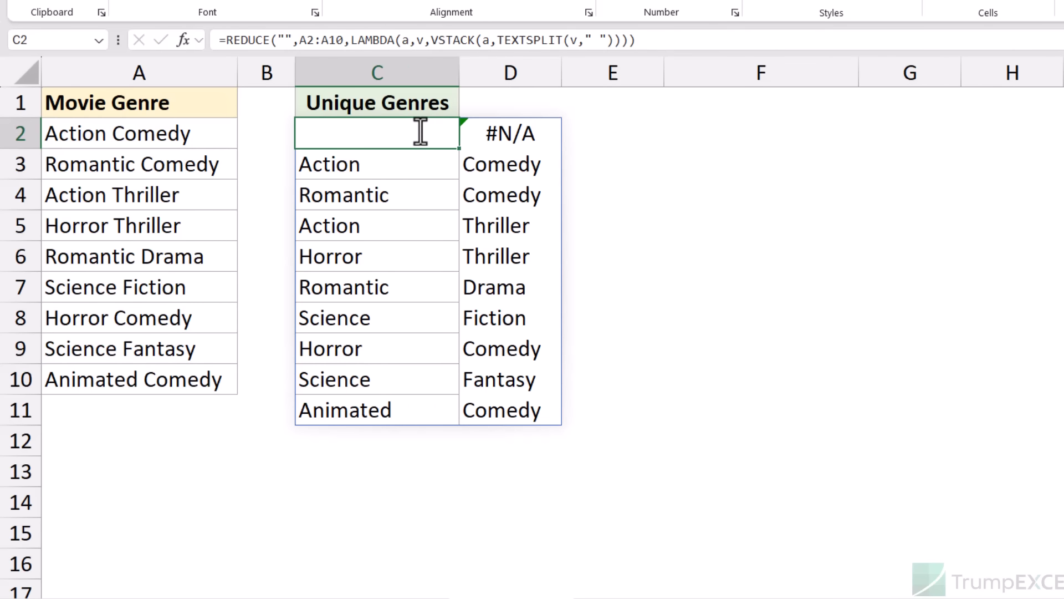
left_click(583, 40)
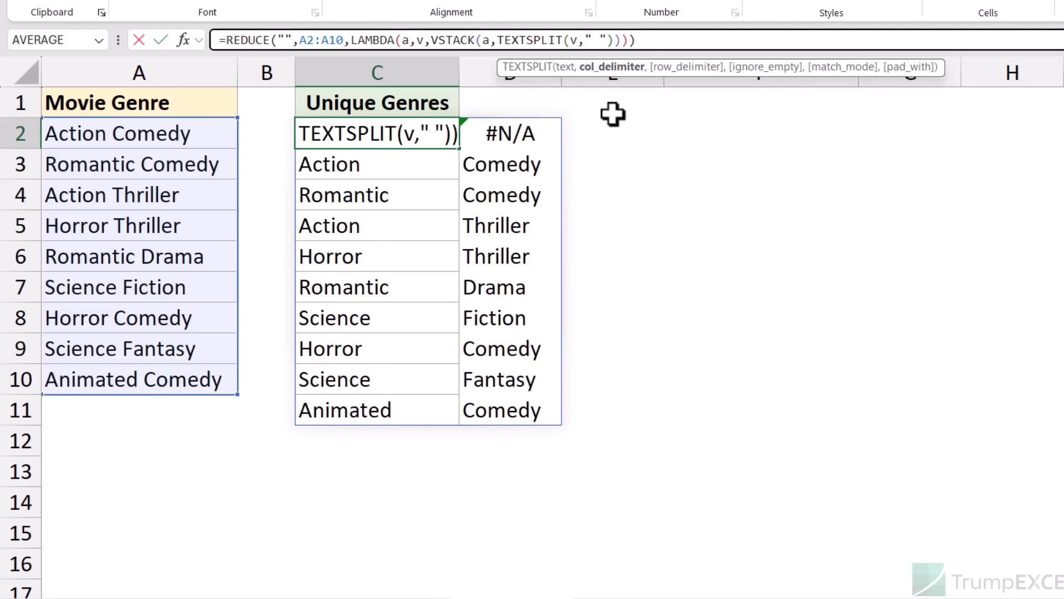
type(",")
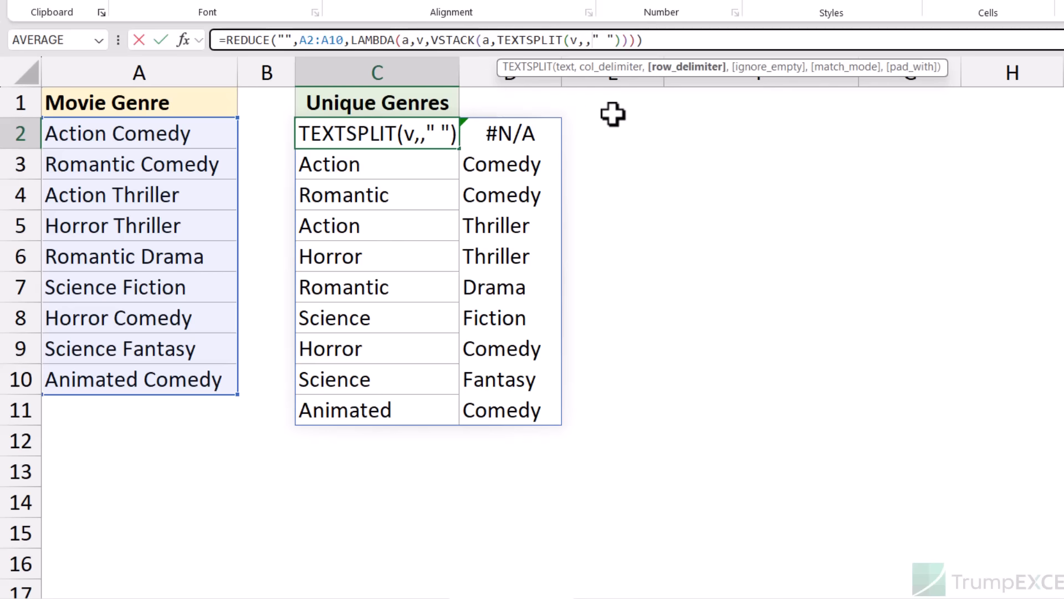
key("Return")
key("Up")
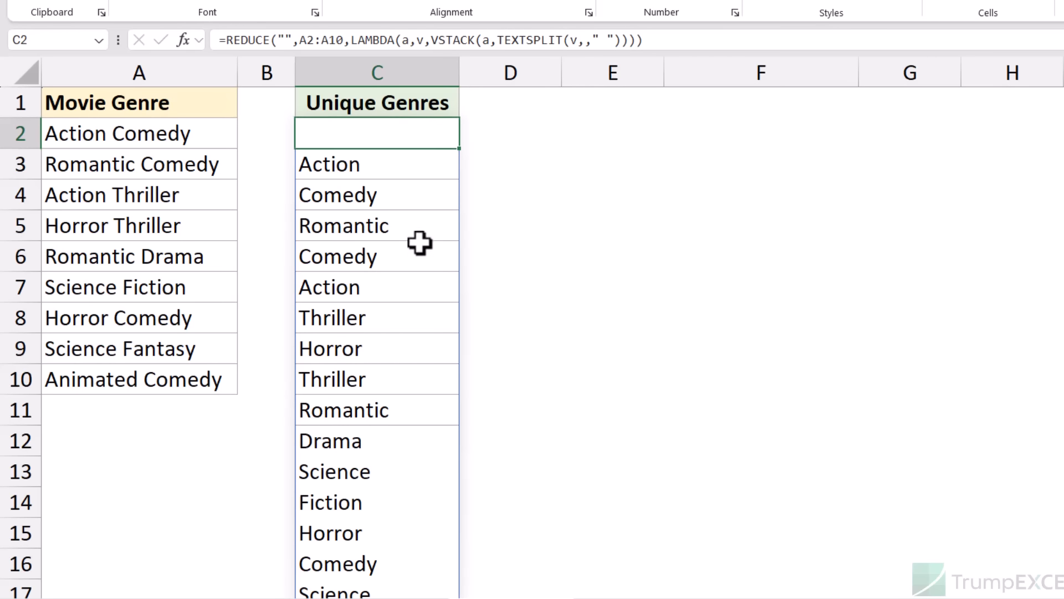
scroll(364, 321, "down", 2)
scroll(365, 320, "down", 1)
scroll(363, 320, "up", 3)
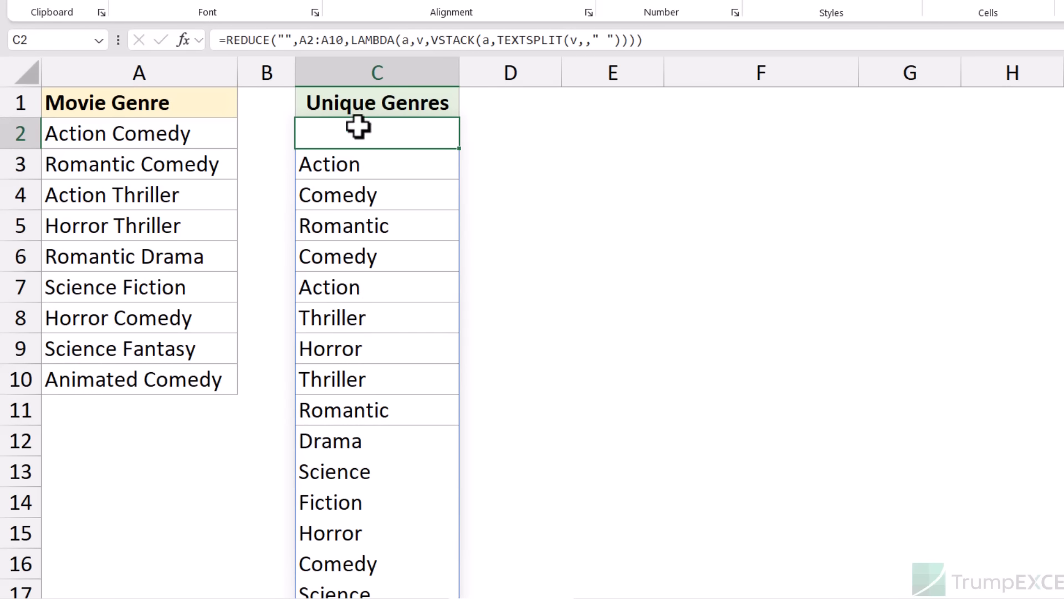
Wrap C2's REDUCE formula in UNIQUE to keep only one entry per genre.
left_click(227, 40)
type("NIQUE(")
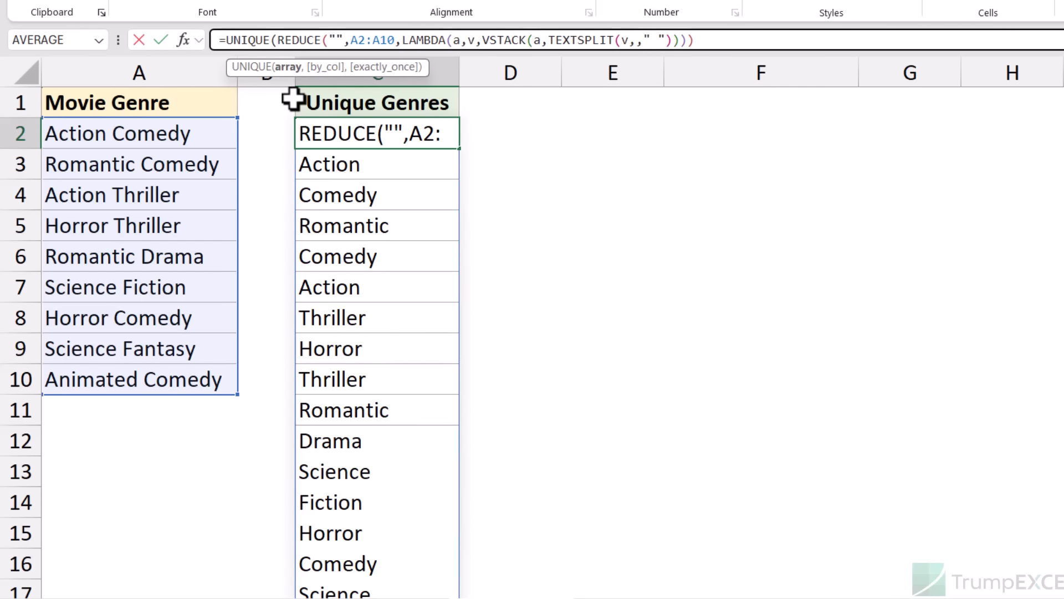
left_click(736, 40)
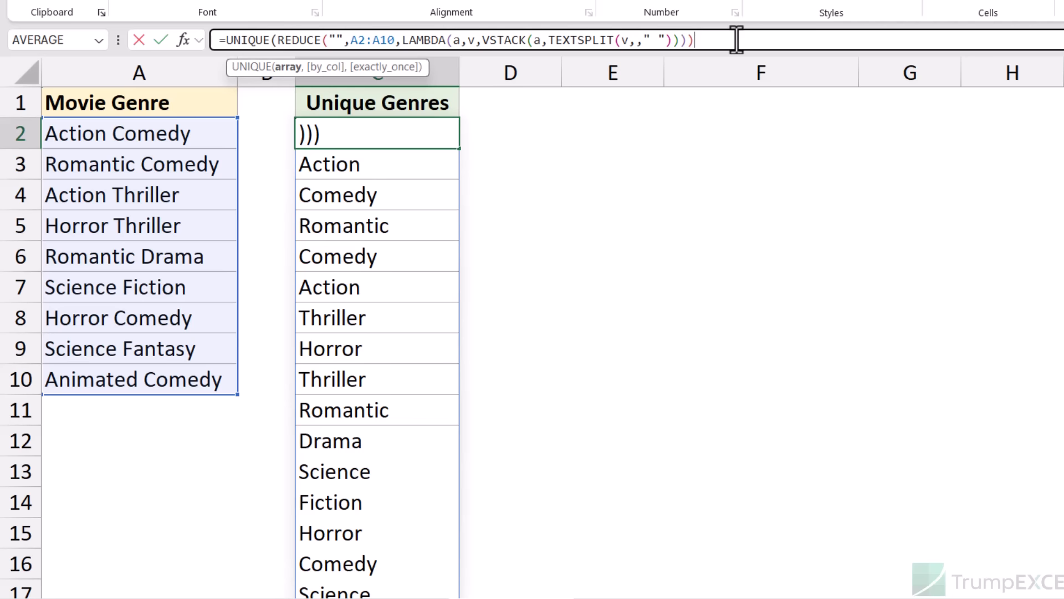
type(")")
key("Return")
key("Up")
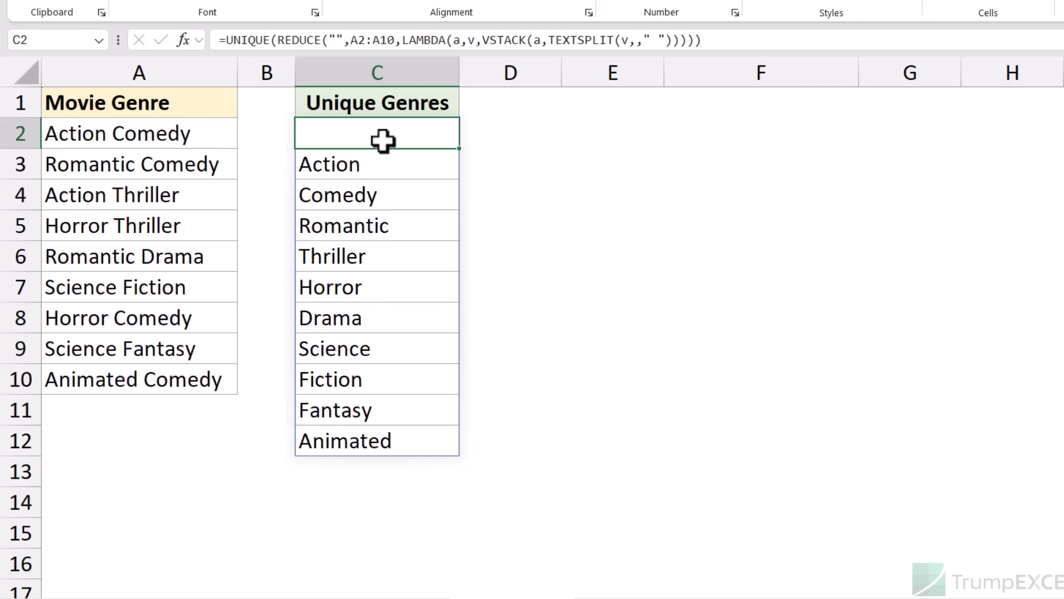
Wrap C2's UNIQUE formula in DROP with 1 as the rows argument to remove the blank first row from the initial value "".
left_click(337, 40)
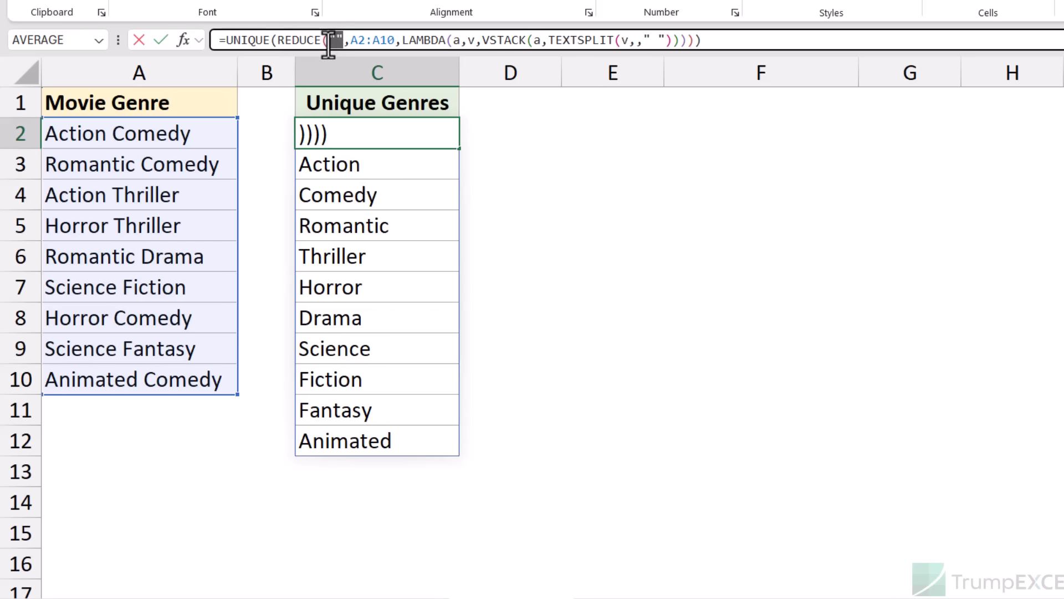
double_click(335, 40)
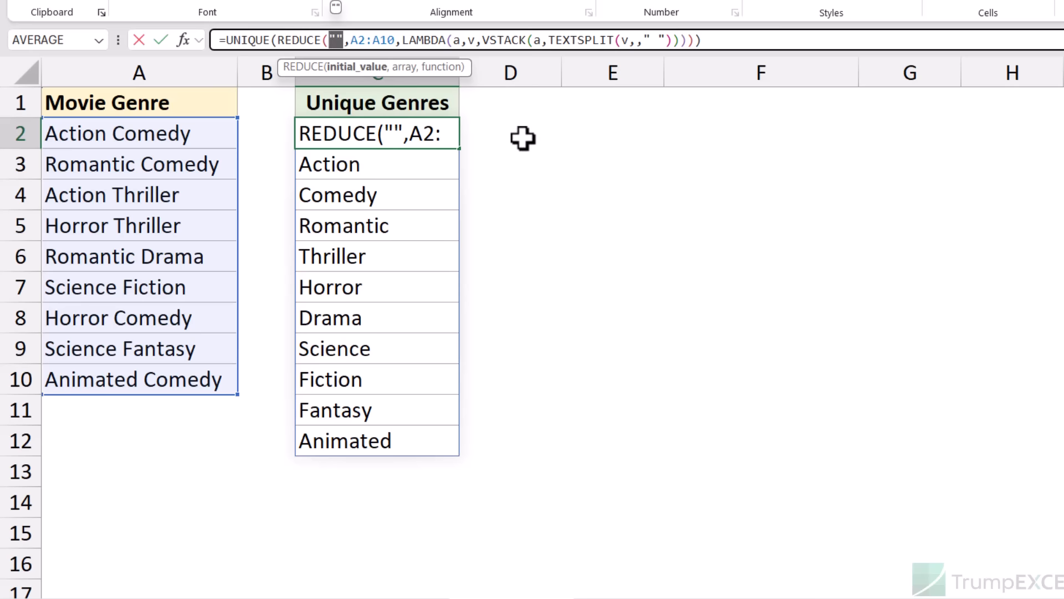
key("Escape")
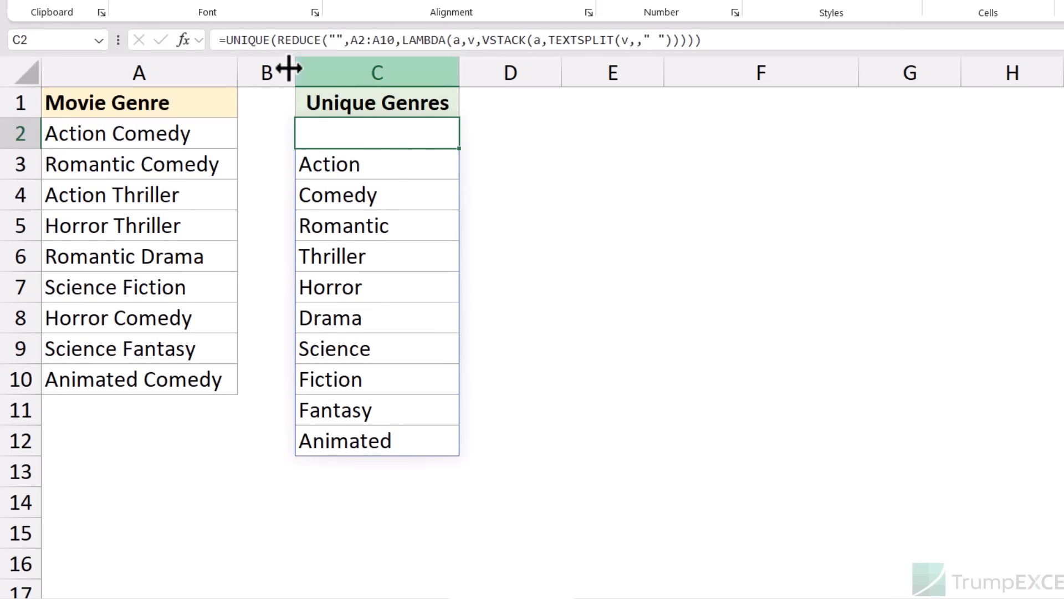
left_click(226, 40)
type("DROP(")
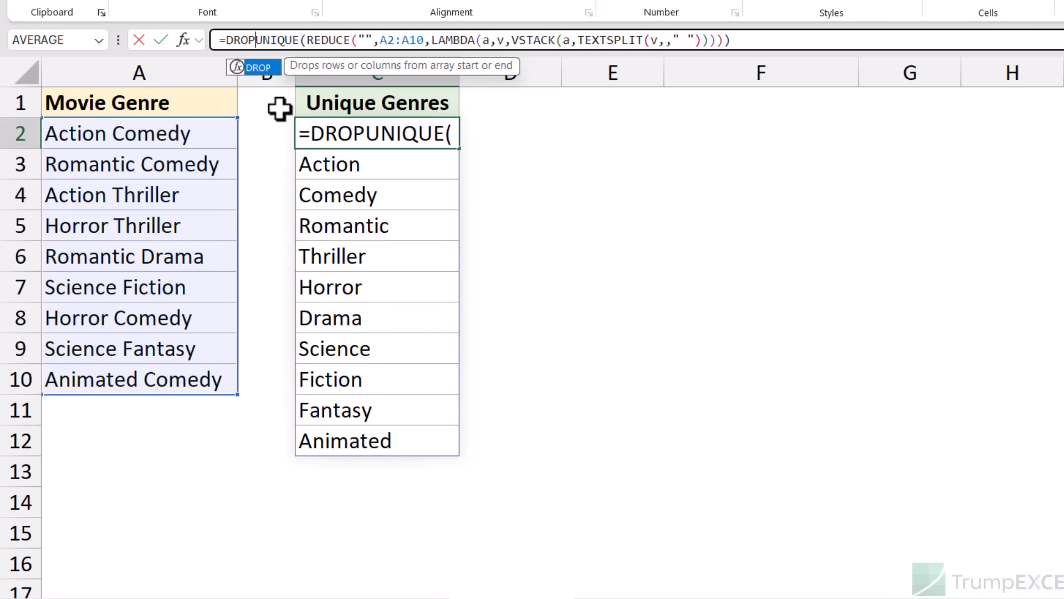
key("Right")
key("Right")
key("Right")
key("Right")
key("Right")
key("Right")
key("Right")
key("Right")
key("Right")
key("Right")
key("Right")
key("Right")
key("Right")
key("Right")
key("Right")
key("Right")
key("Right")
key("Right")
key("Right")
key("Right")
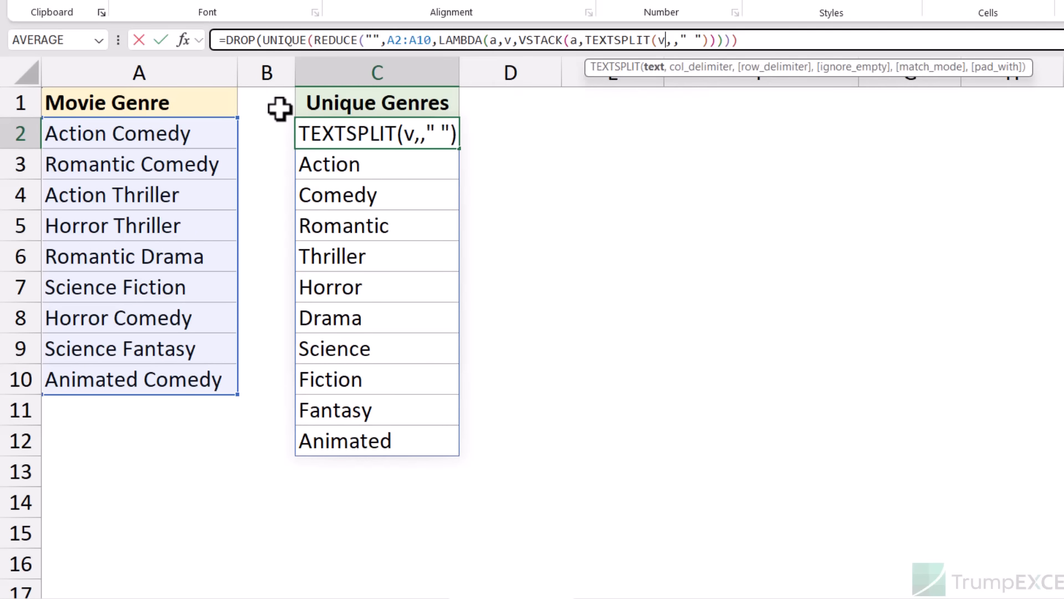
type(",1")
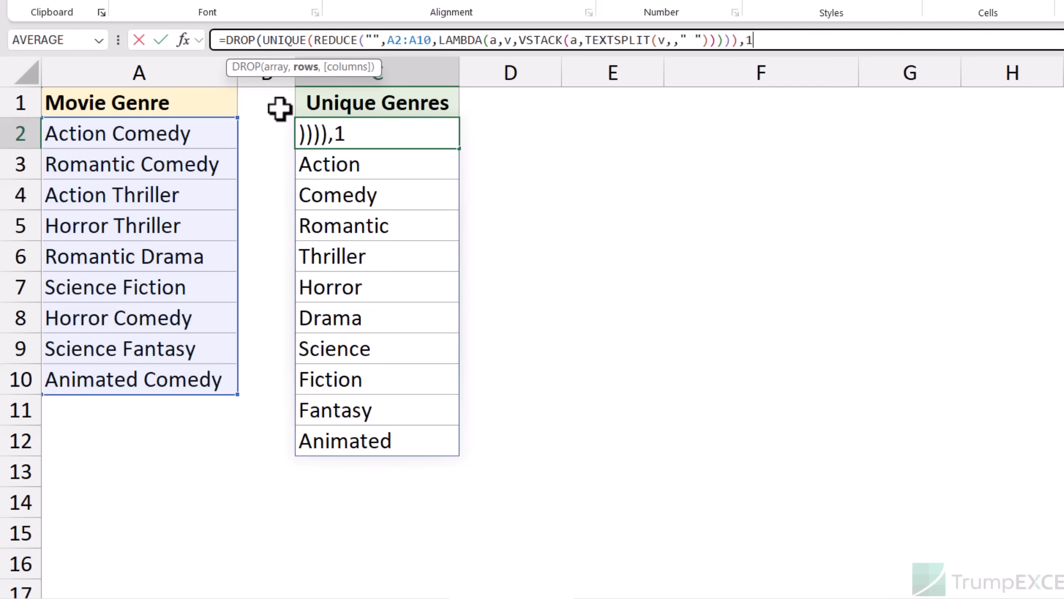
type(")")
key("Return")
key("Up")
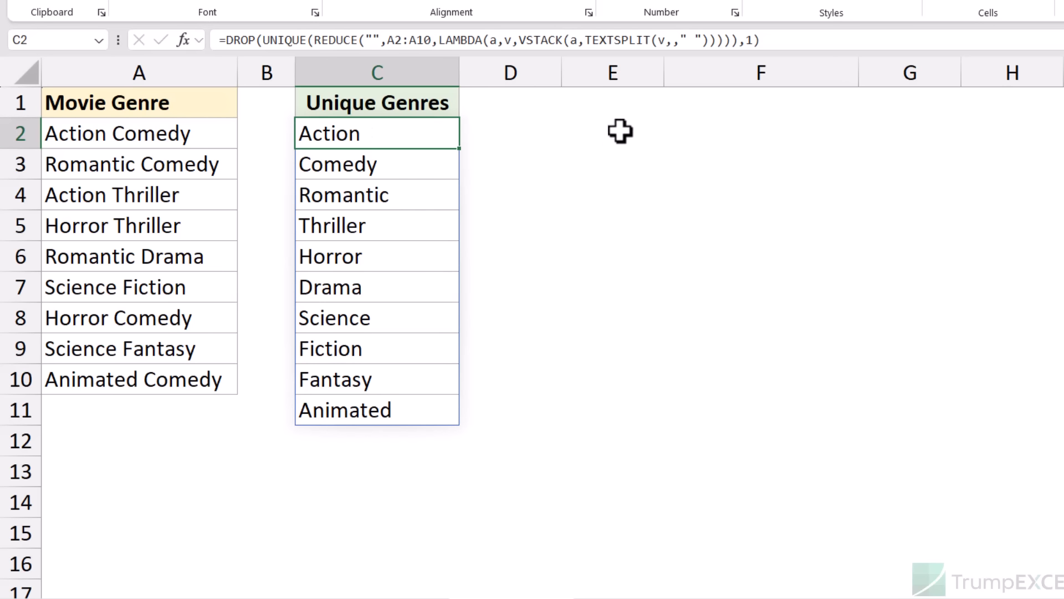
Use cells E2:E3 to illustrate how the genre texts in A2 and A3 are split into stacked rows.
left_click_drag(619, 132, 618, 159)
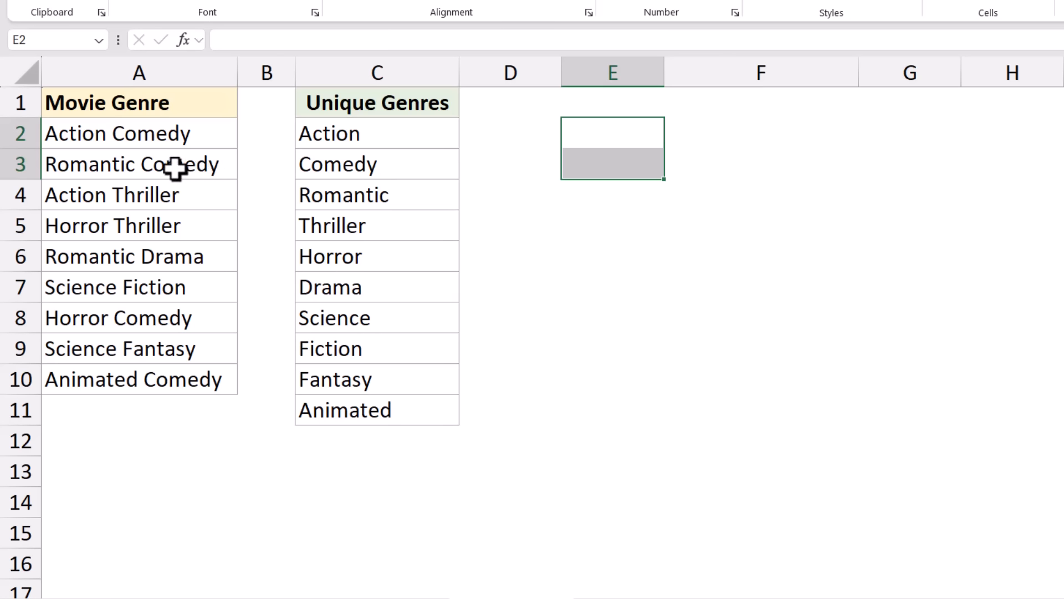
left_click_drag(586, 132, 589, 162)
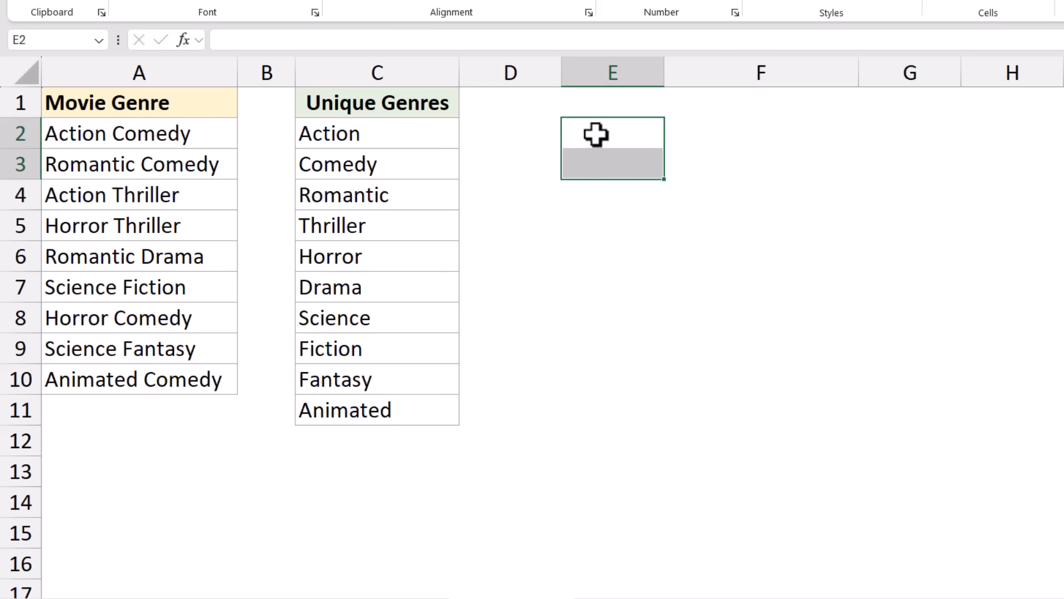
left_click(181, 164)
left_click_drag(594, 140, 603, 154)
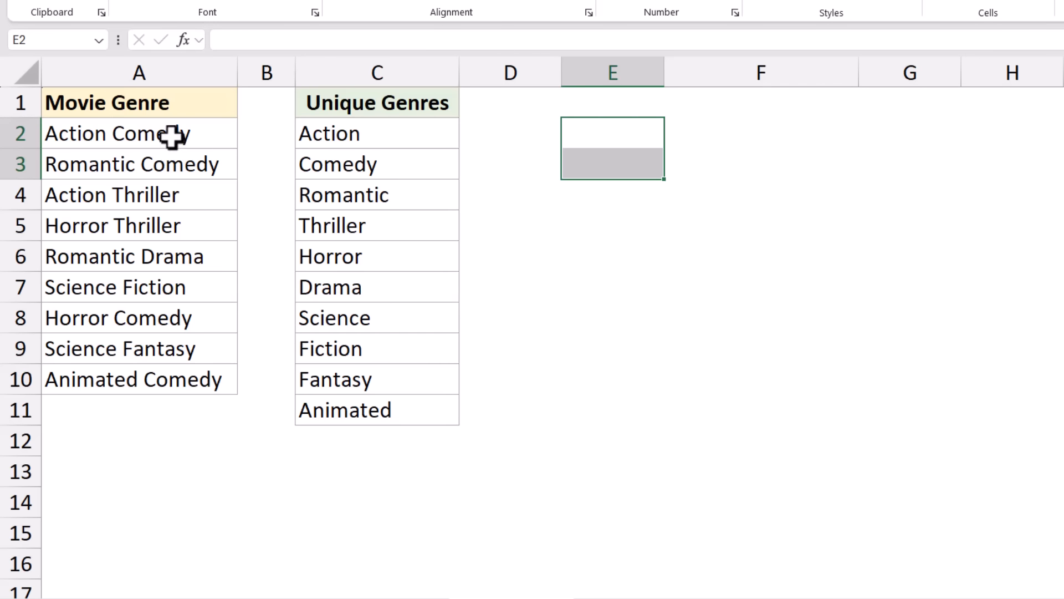
Recap the stacking of split genres by highlighting the source genres in A2:A10 and the example cells E2:E3.
left_click_drag(171, 138, 153, 373)
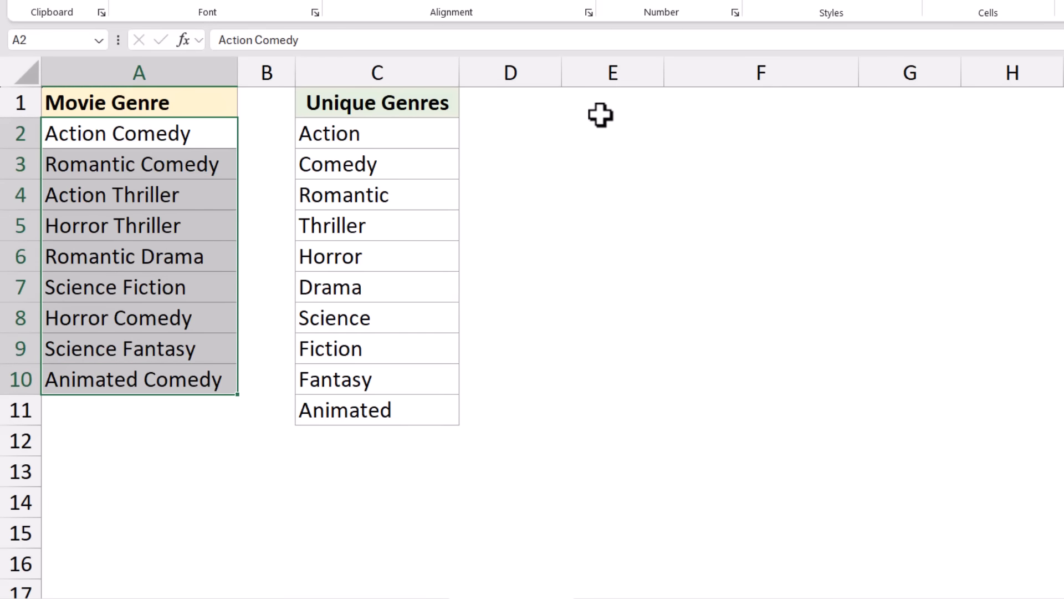
left_click_drag(600, 133, 600, 153)
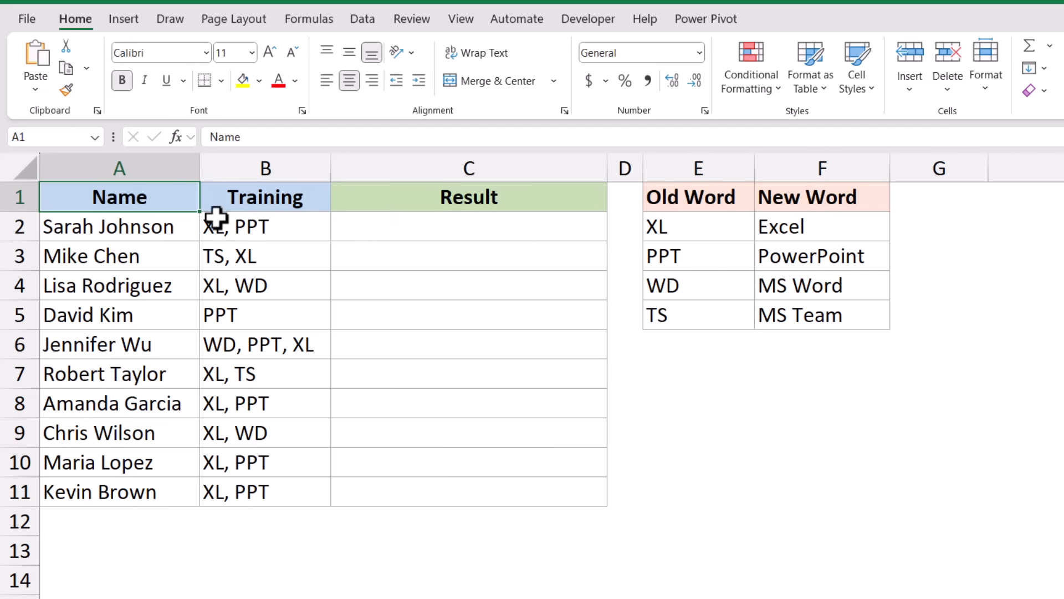
Examine the training abbreviations in B2:B11 alongside the Result column and the replacement words in the Old Word/New Word table.
left_click_drag(240, 225, 243, 487)
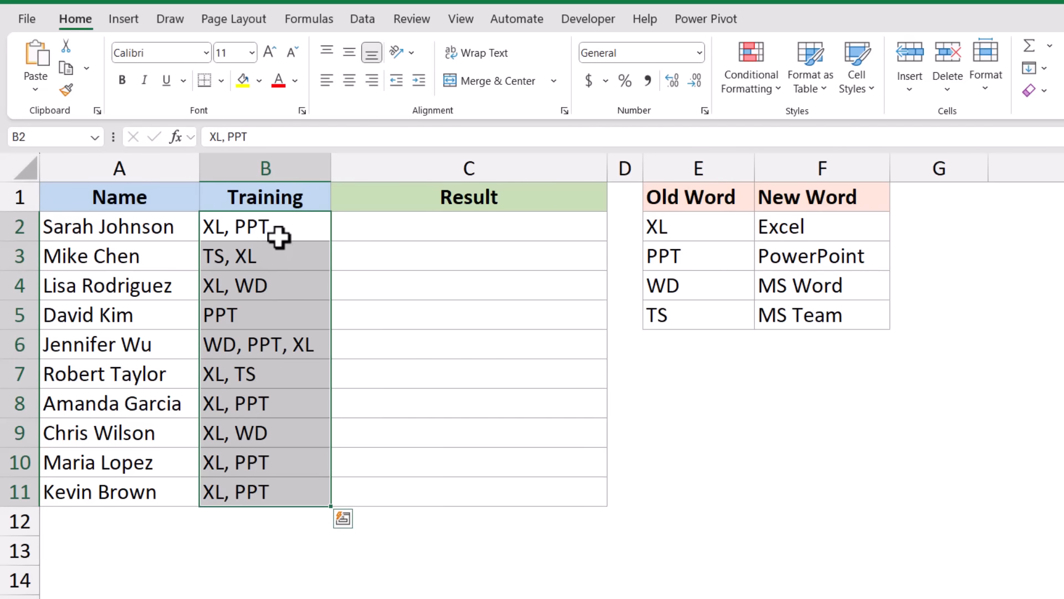
left_click(380, 228)
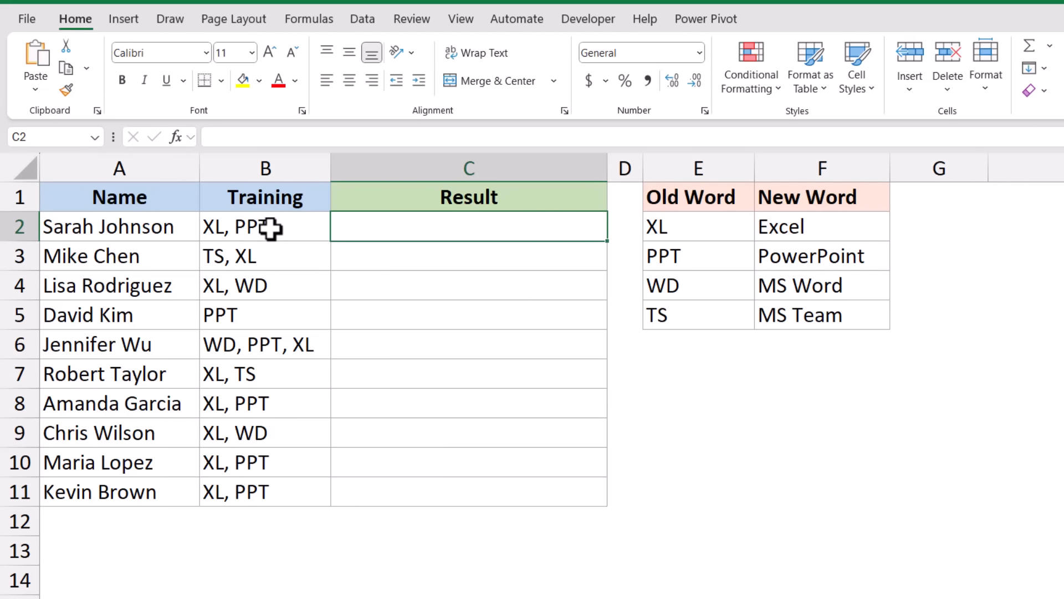
left_click(807, 225)
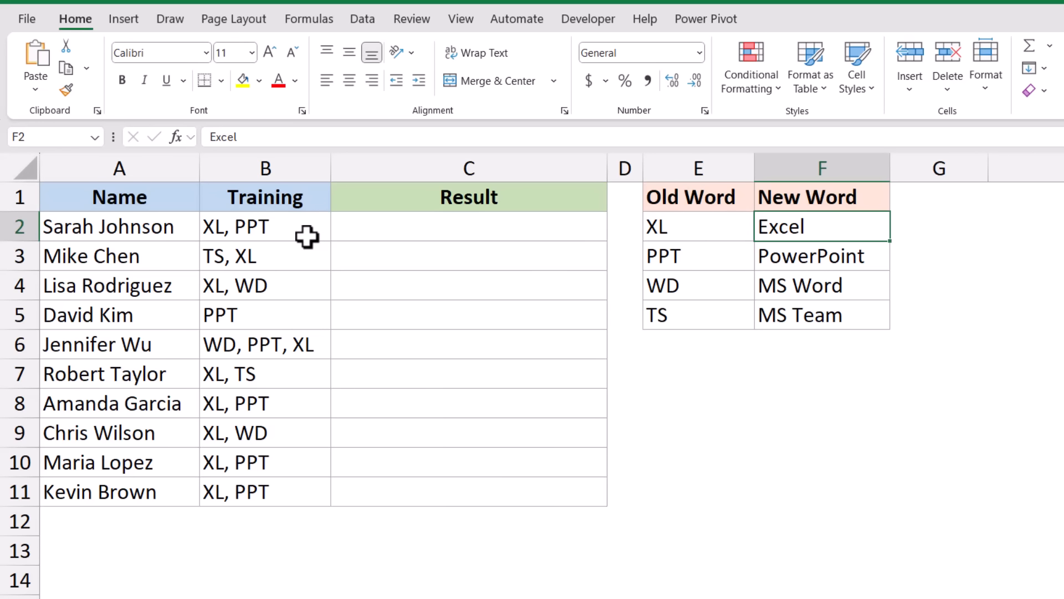
left_click_drag(306, 235, 284, 494)
left_click(285, 228)
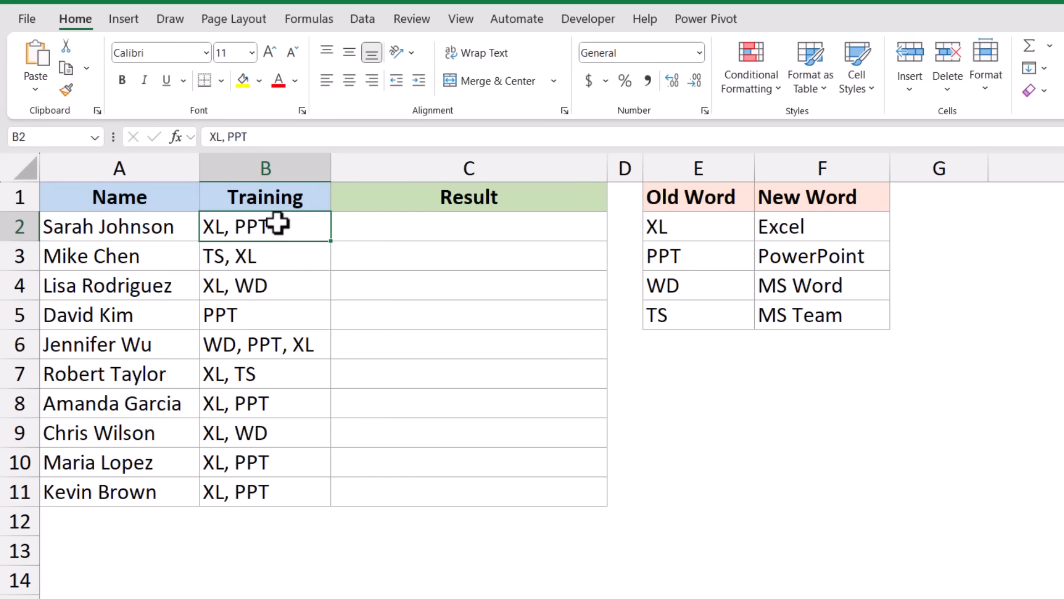
left_click_drag(214, 226, 268, 486)
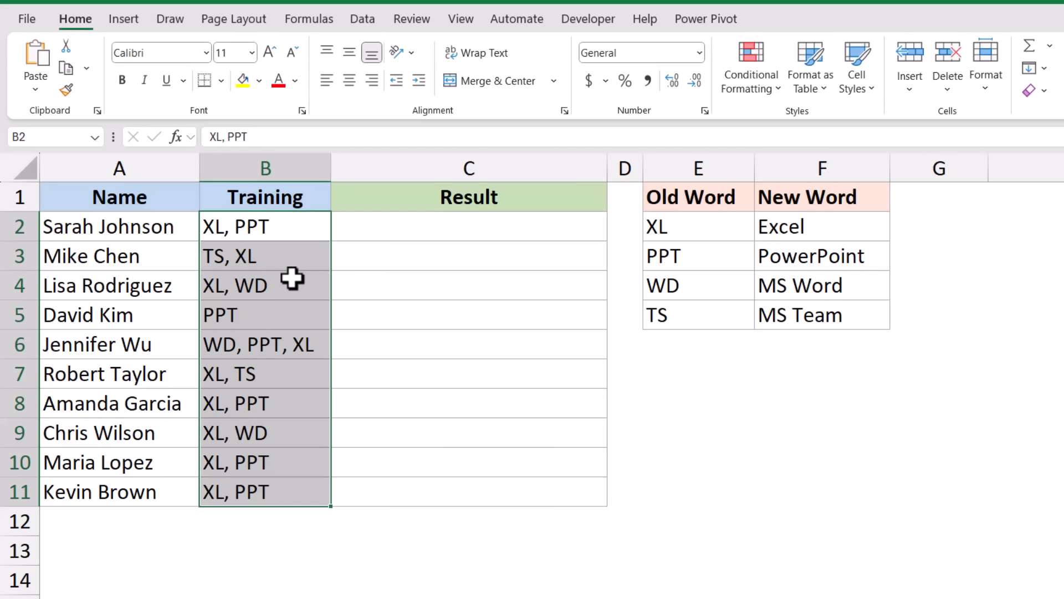
Start a REDUCE formula in C2 with B2 as the initial value and the old words E2:E5 as the array.
left_click(377, 227)
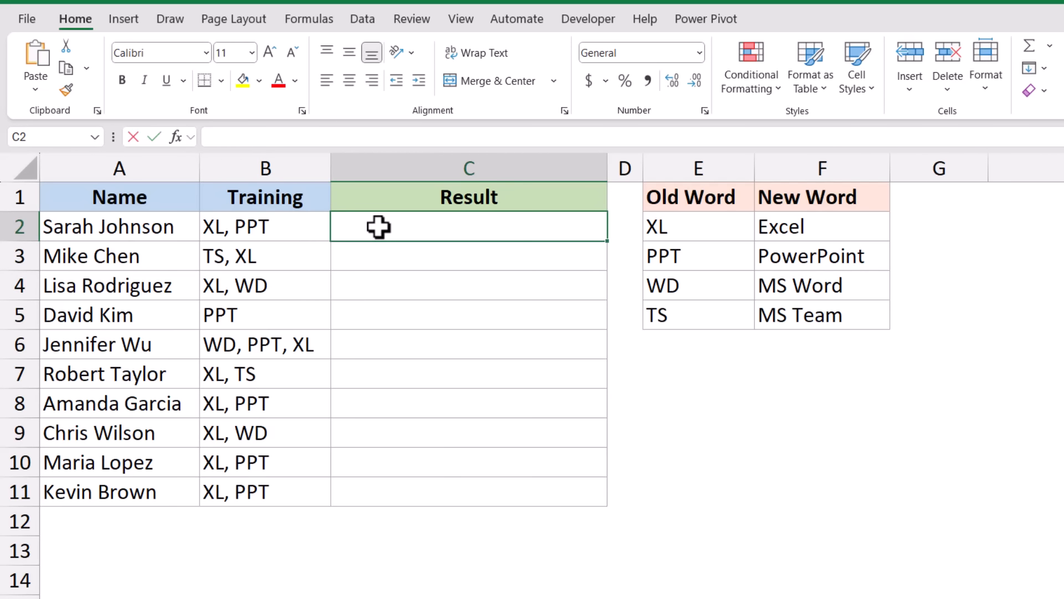
type("=red")
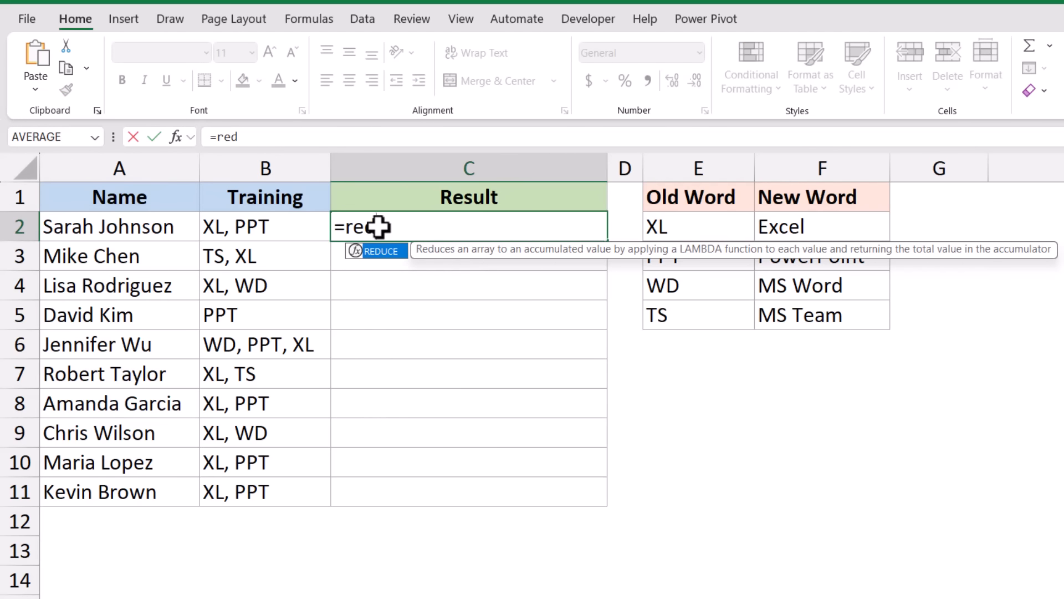
key("Tab")
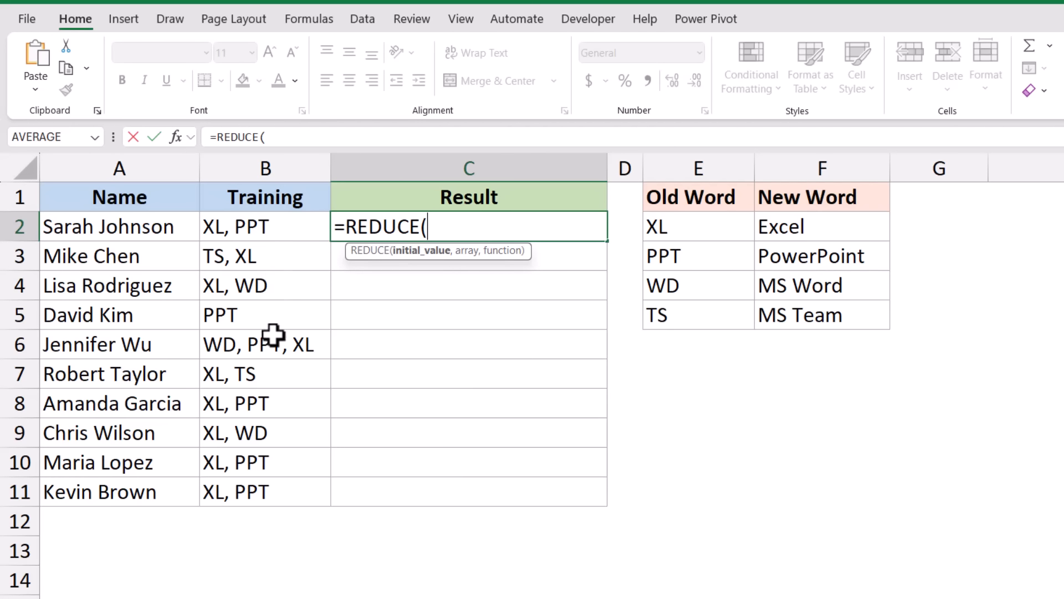
left_click(261, 222)
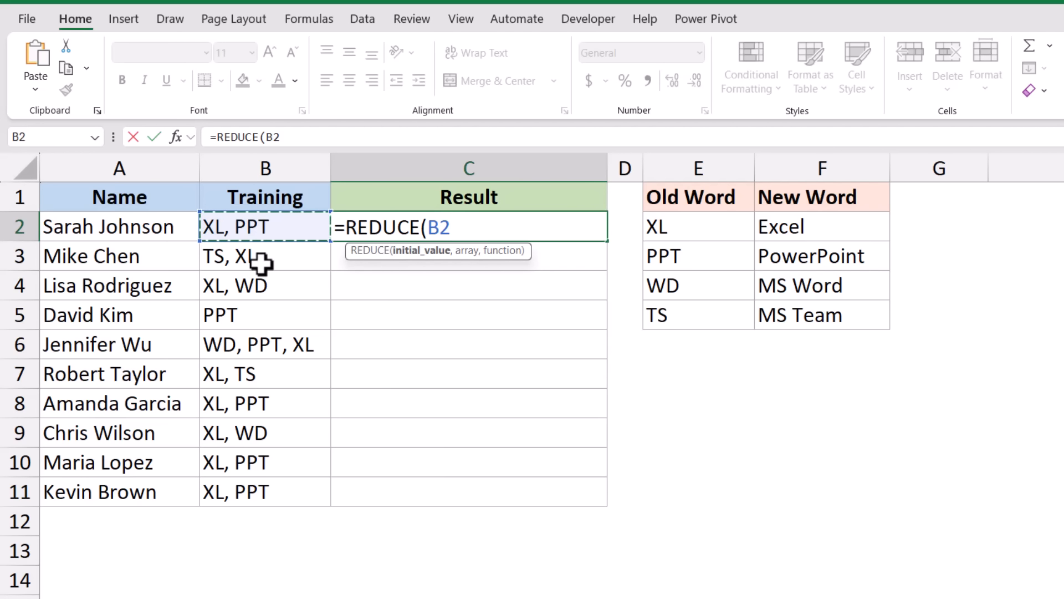
type(",")
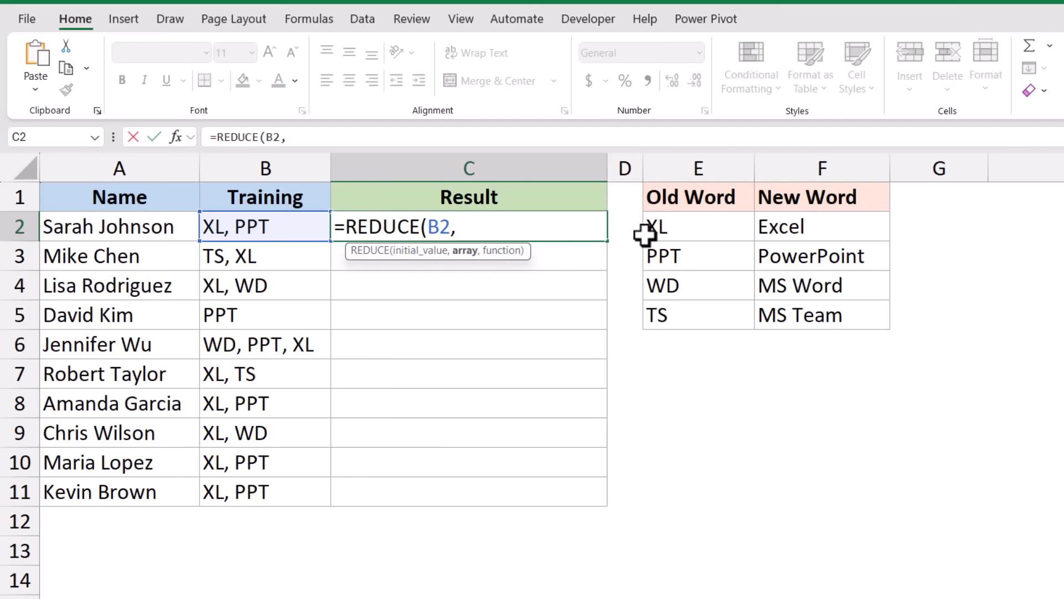
left_click_drag(671, 227, 670, 304)
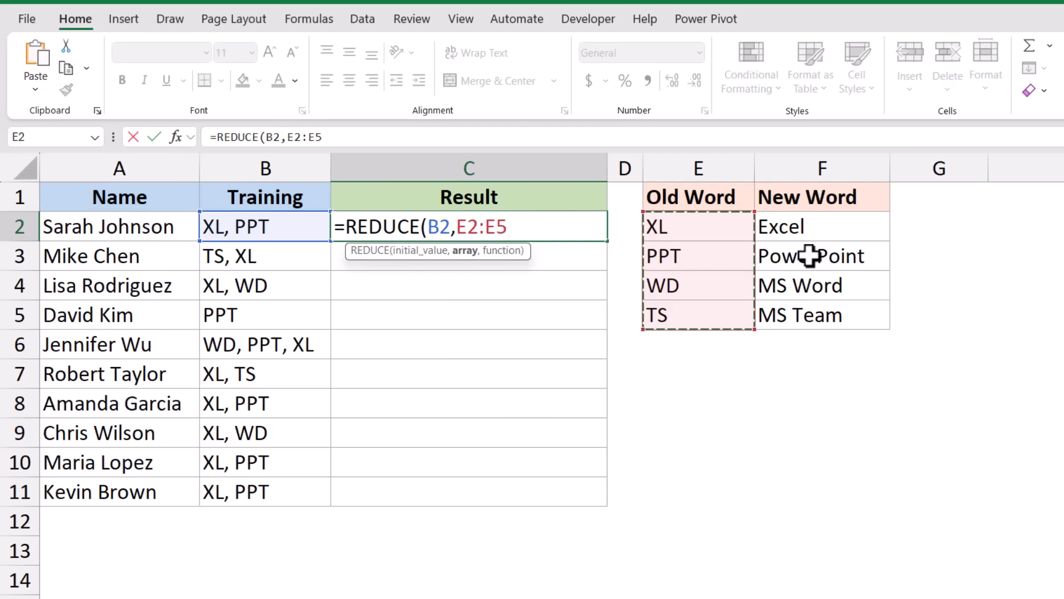
type(",")
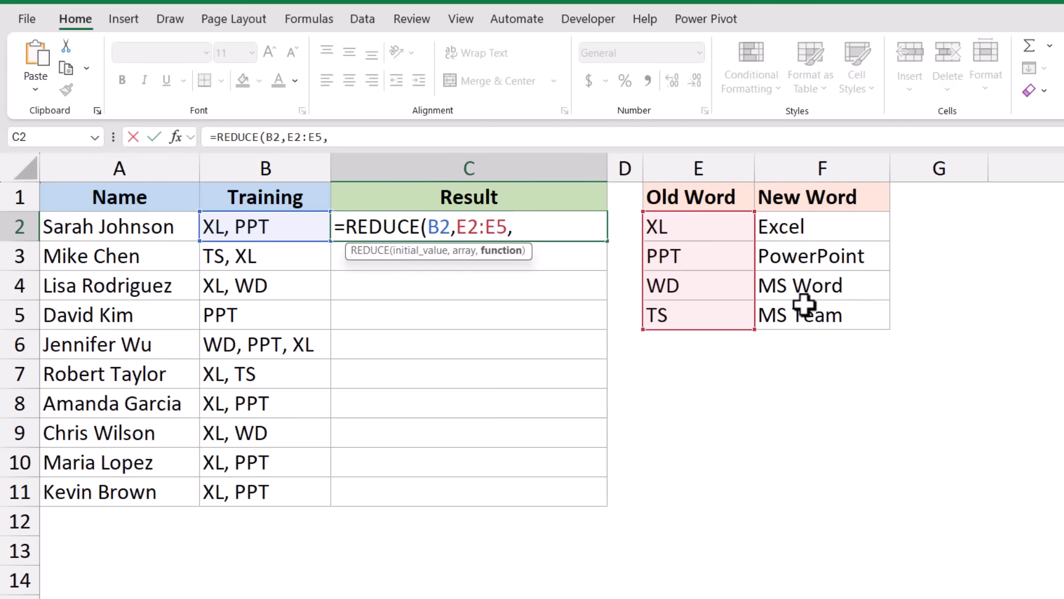
Add a LAMBDA with the parameters a and v as the function argument of C2's REDUCE formula.
type("LAMB")
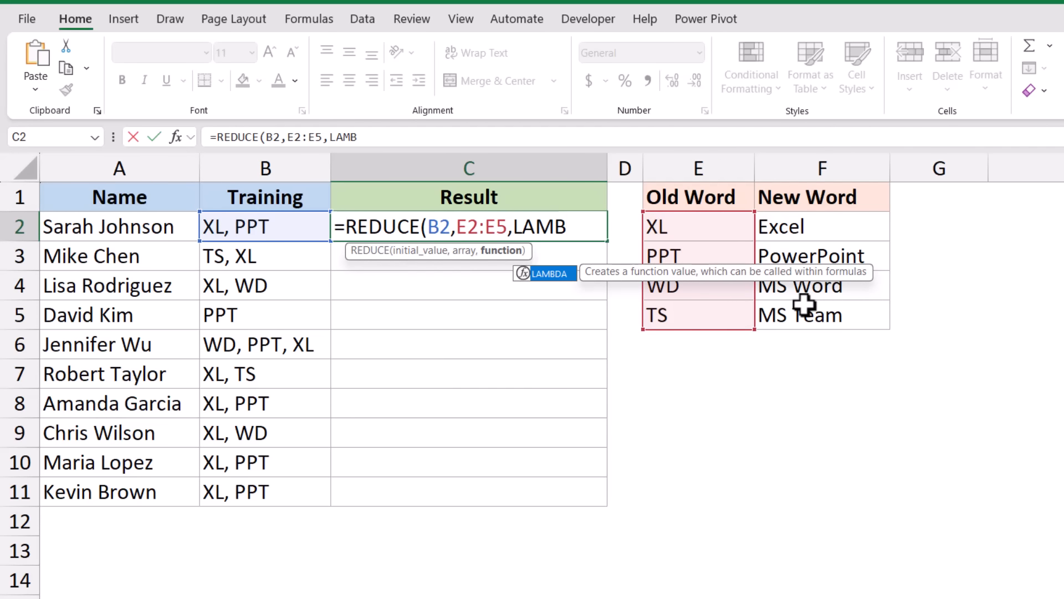
key("Tab")
type("a,v")
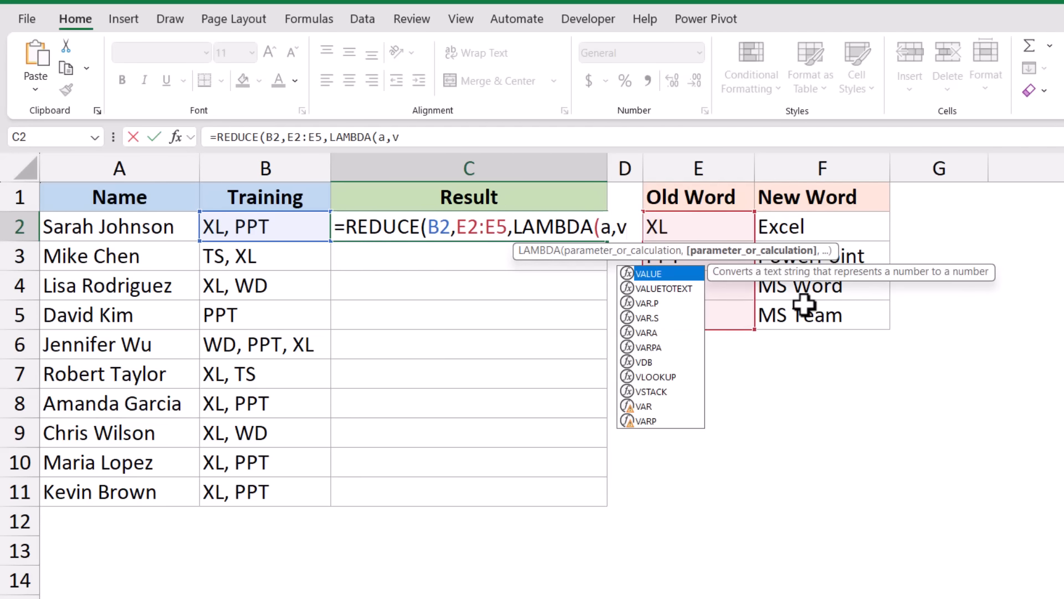
type(",")
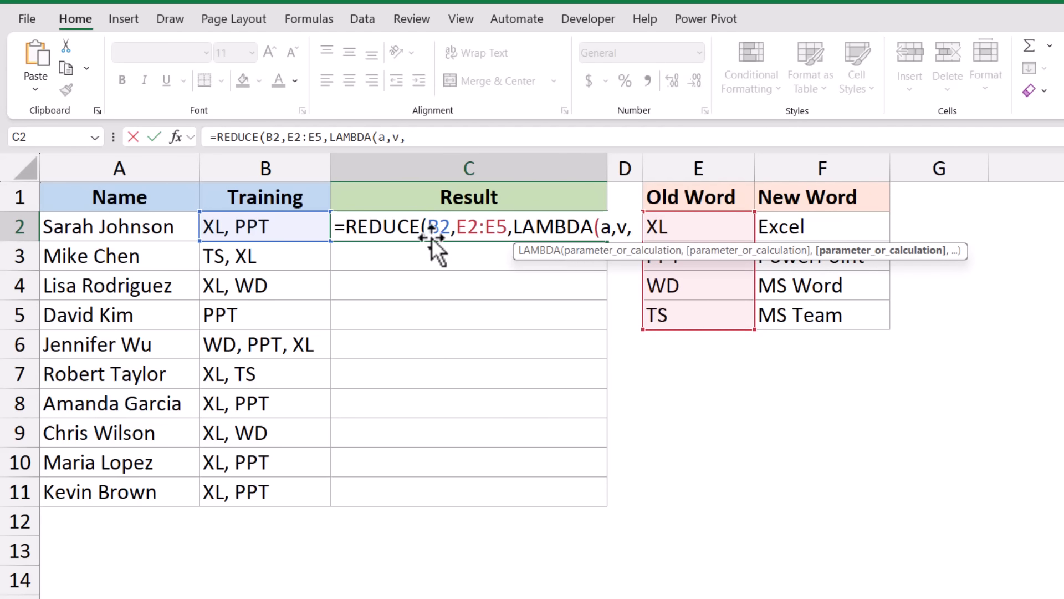
Inside the LAMBDA, add SUBSTITUTE with a as the text and v as the old text.
type("SUBS")
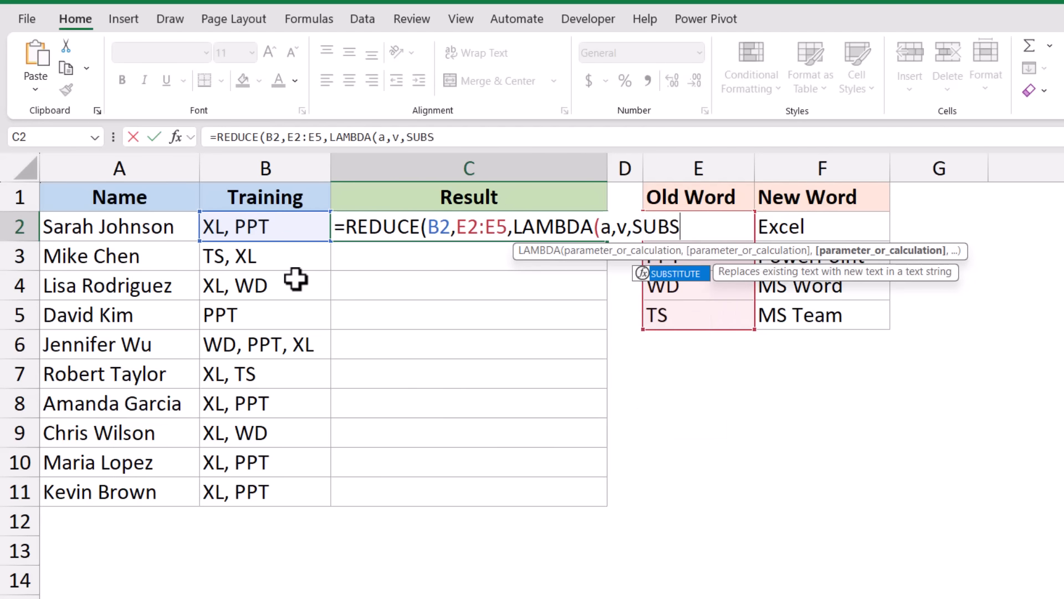
key("Tab")
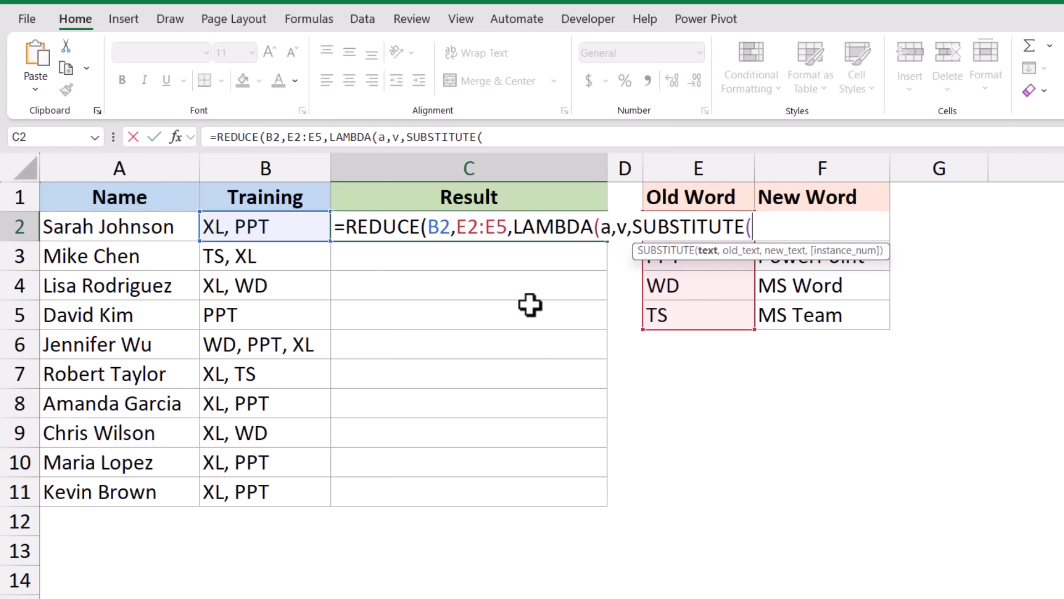
type("a")
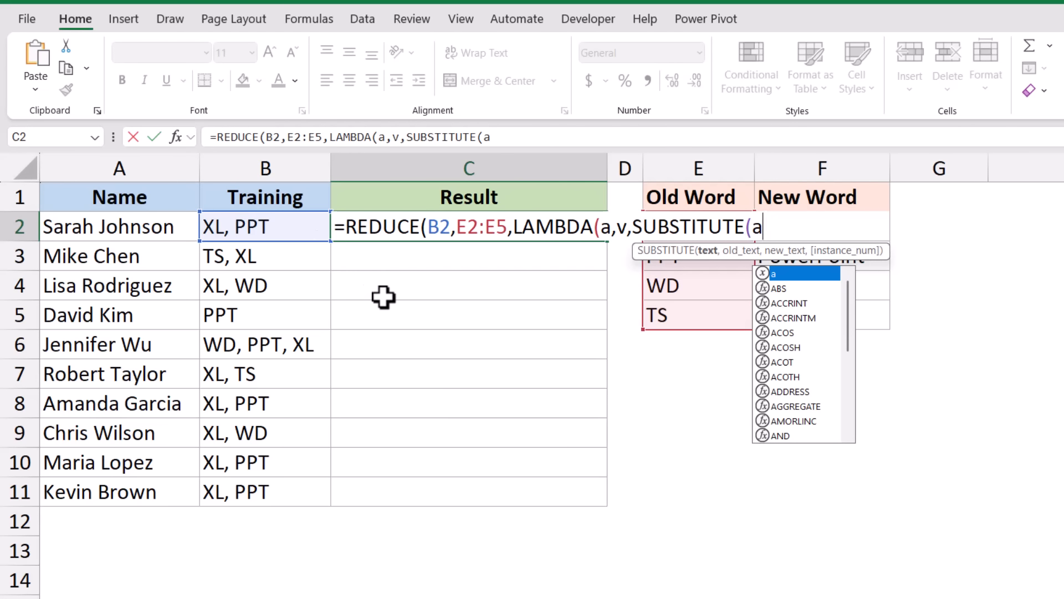
type(",")
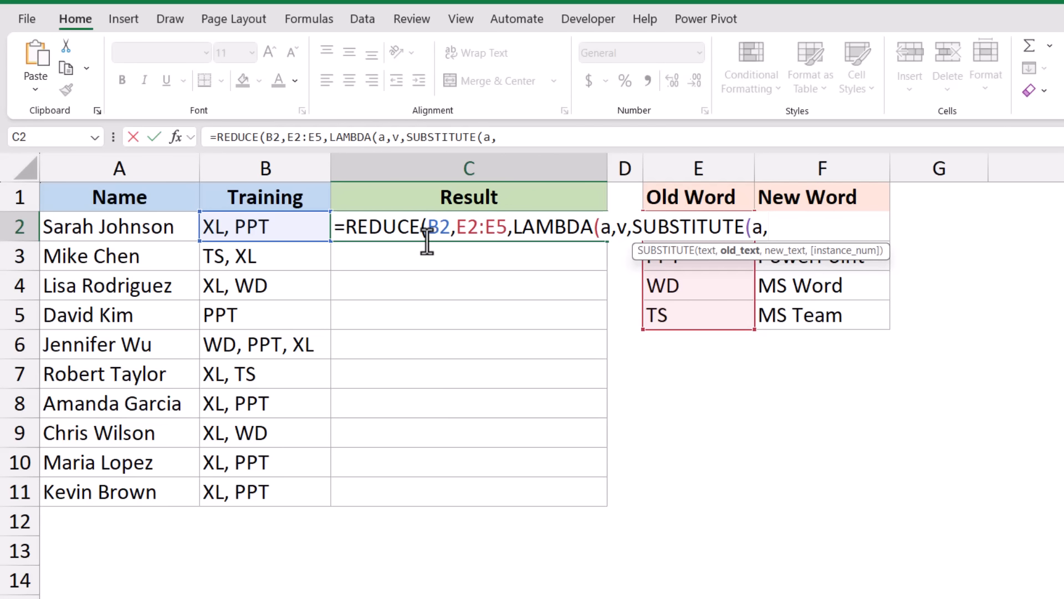
type("v")
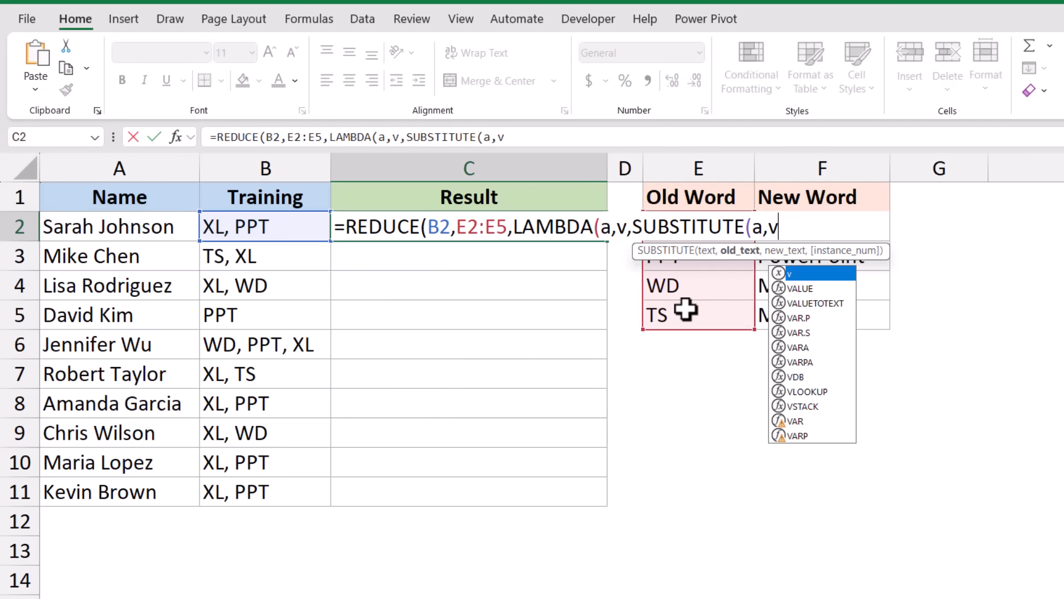
type(",")
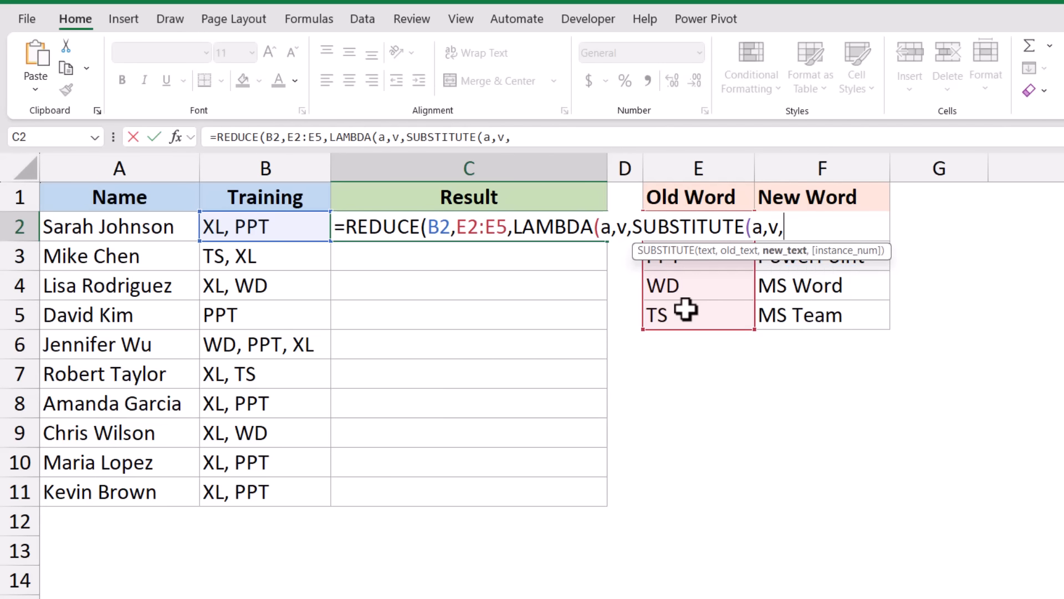
Use XLOOKUP(v,E2:E5,F2:F5) as SUBSTITUTE's new text and complete the REDUCE formula in C2.
type("XLOOKUP(")
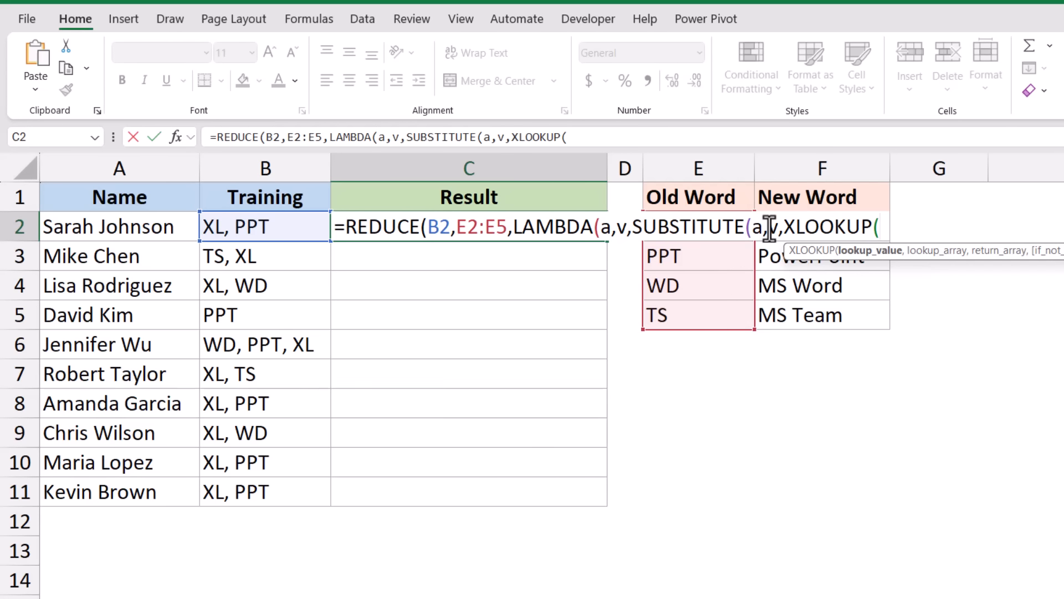
left_click_drag(770, 228, 778, 228)
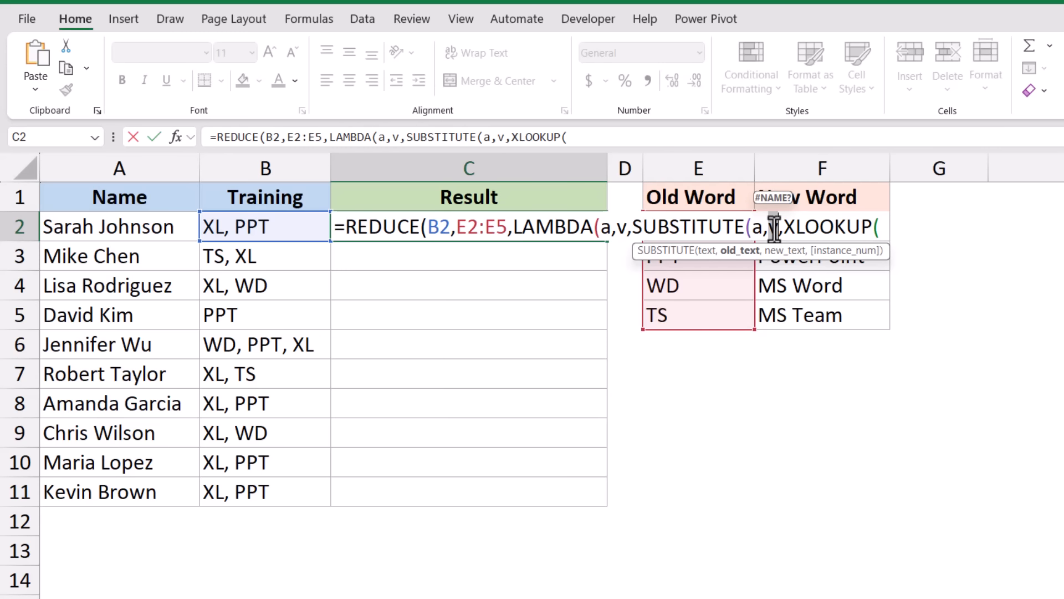
left_click(886, 227)
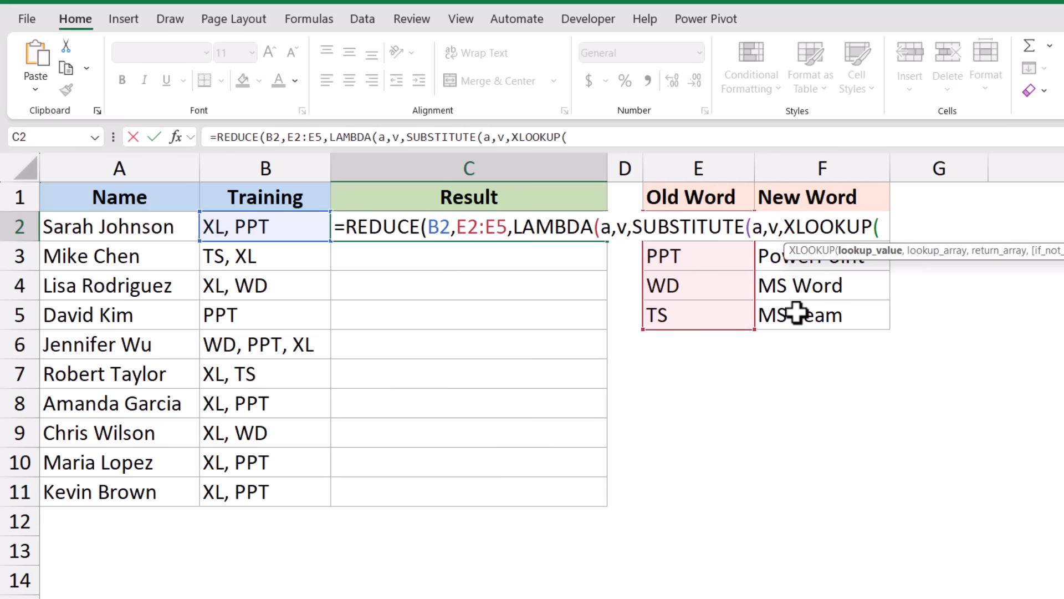
type("v,")
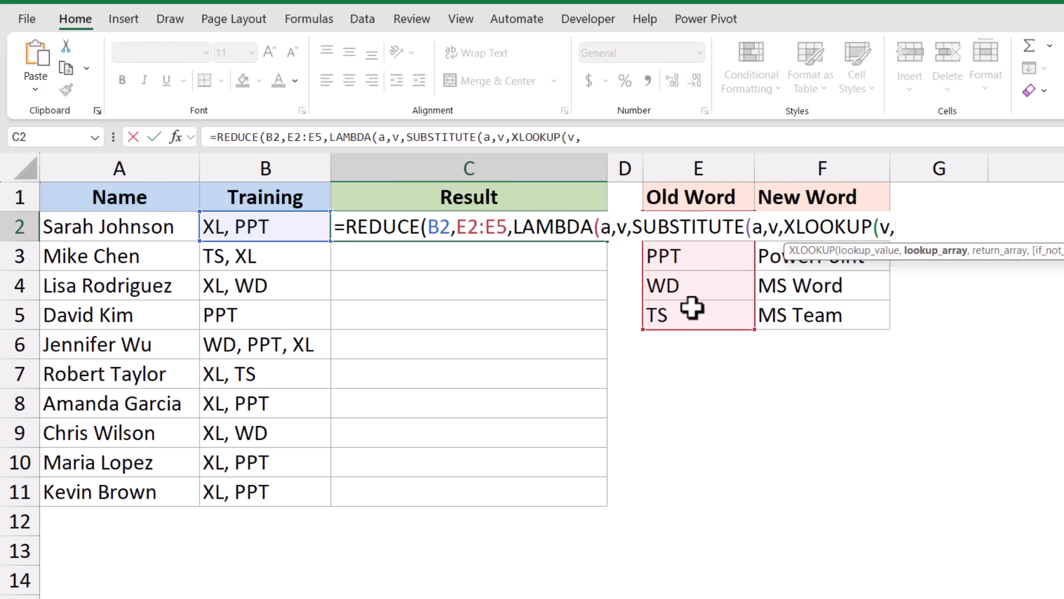
left_click_drag(691, 309, 698, 238)
type(",")
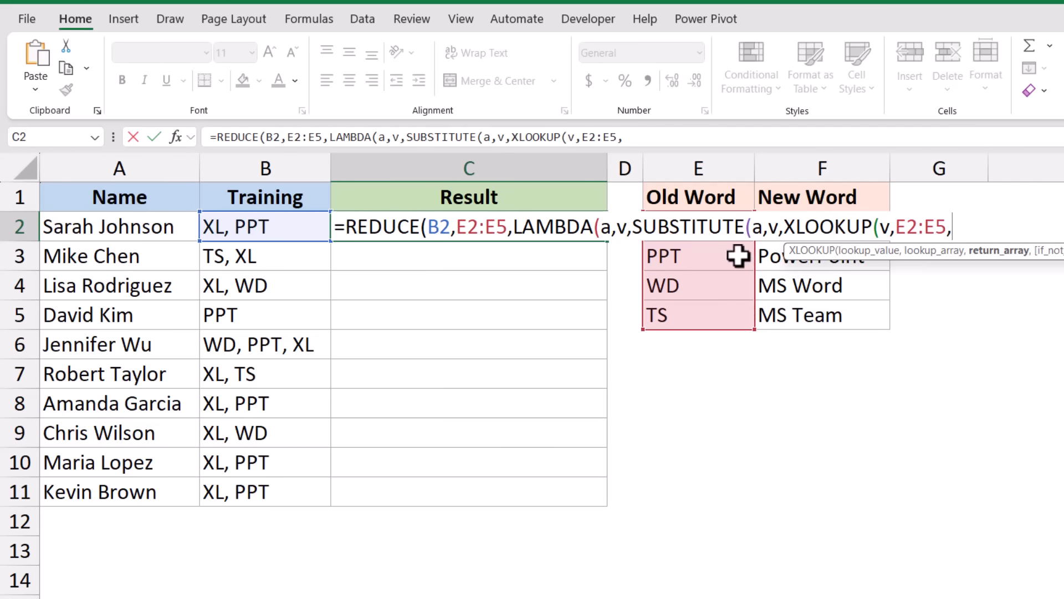
left_click_drag(793, 311, 780, 233)
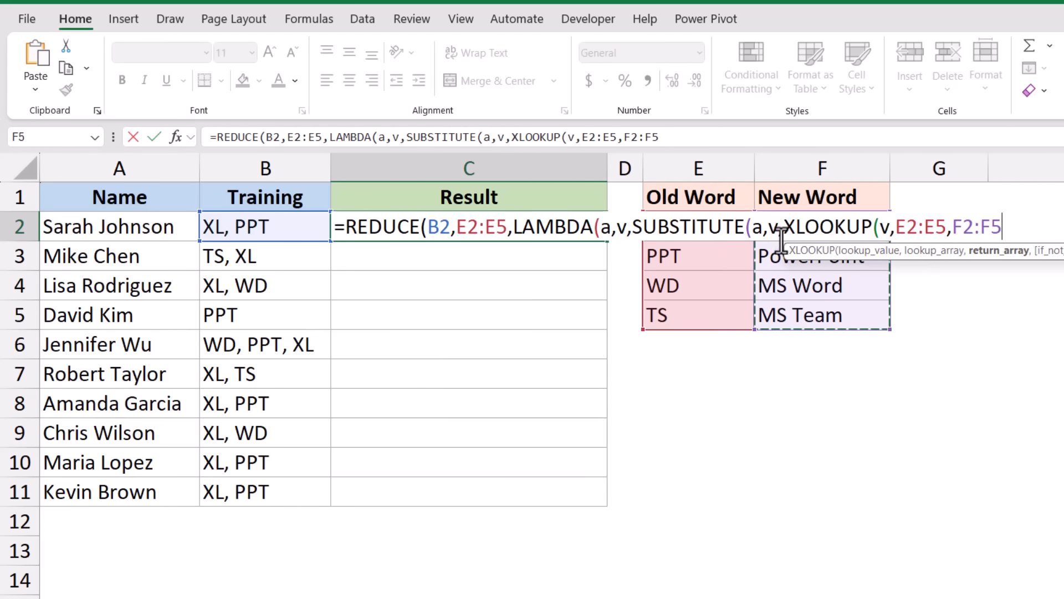
type(")))")
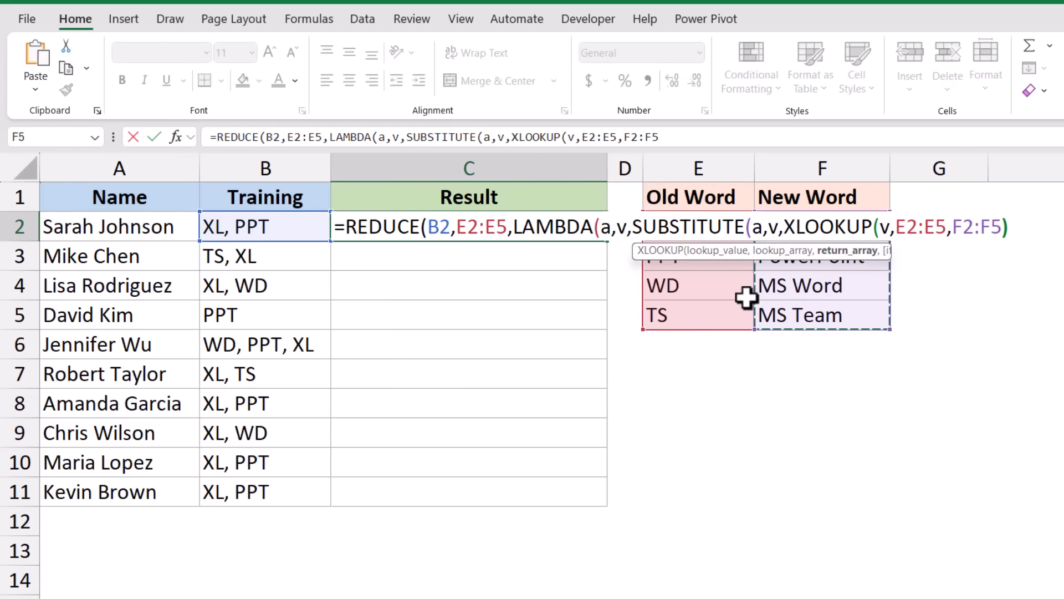
key("Return")
key("Up")
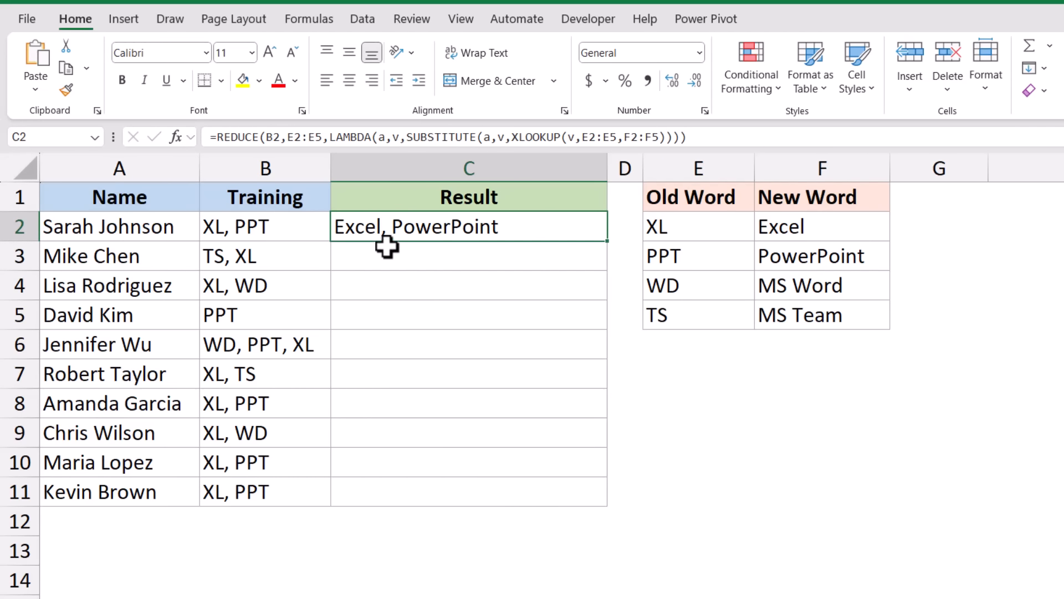
Compare B2's training codes with C2 and examine the initial value and array arguments of C2's REDUCE formula.
left_click(307, 227)
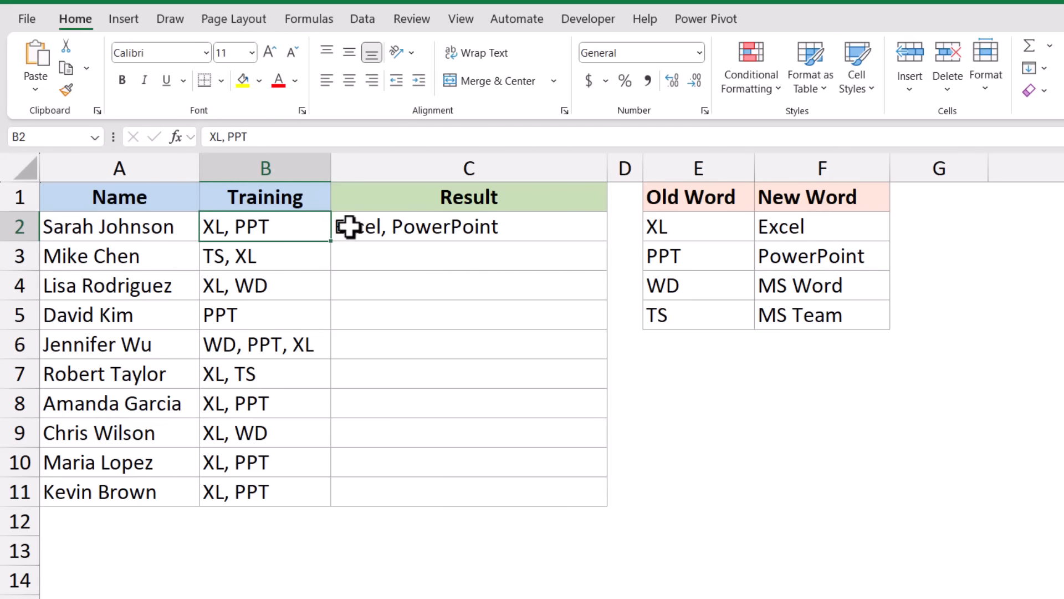
left_click(384, 227)
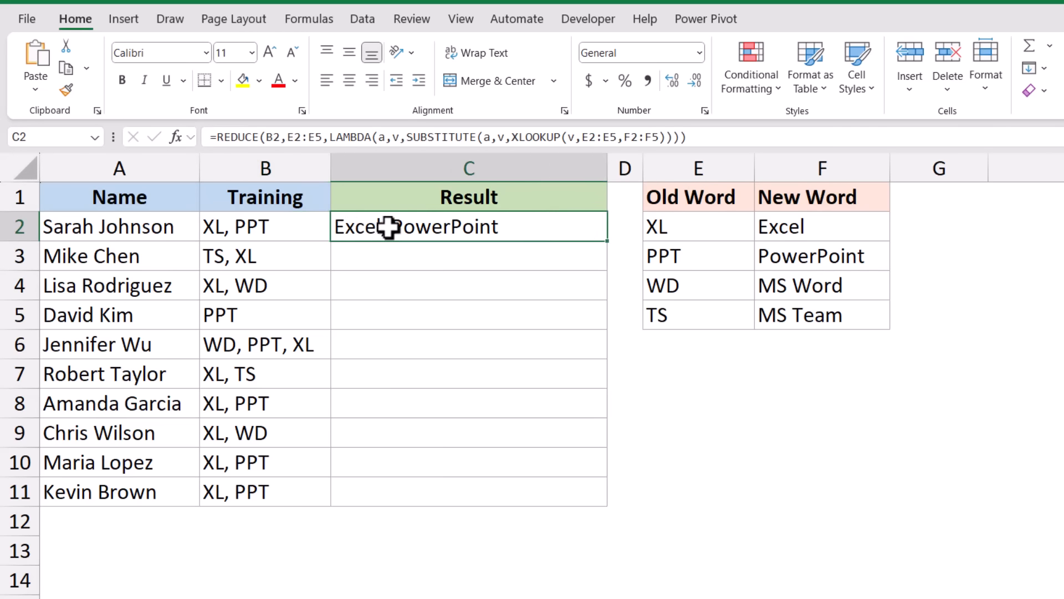
double_click(273, 137)
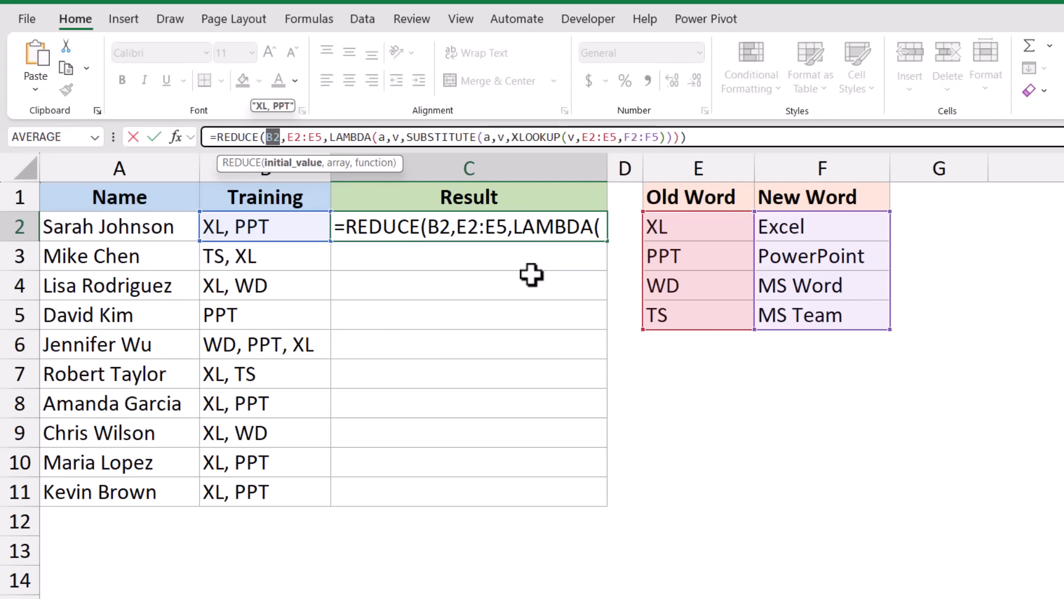
left_click_drag(671, 224, 668, 315)
key("Escape")
key("F2")
key("Escape")
key("F2")
key("Escape")
left_click_drag(287, 137, 322, 137)
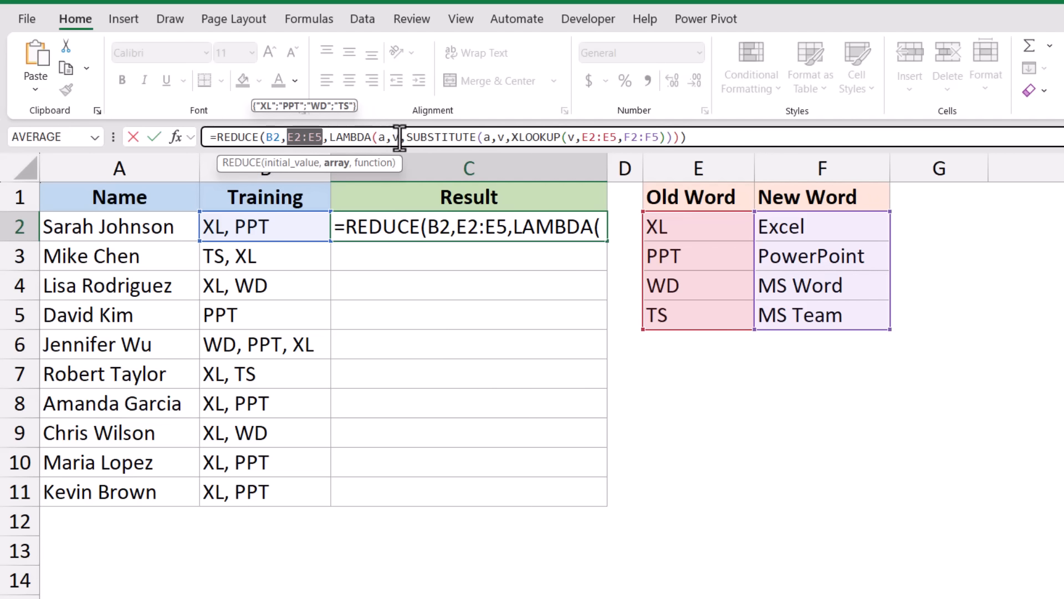
Examine the text, old text and XLOOKUP new text arguments of SUBSTITUTE in C2's formula, leaving the formula as is.
left_click_drag(407, 137, 477, 137)
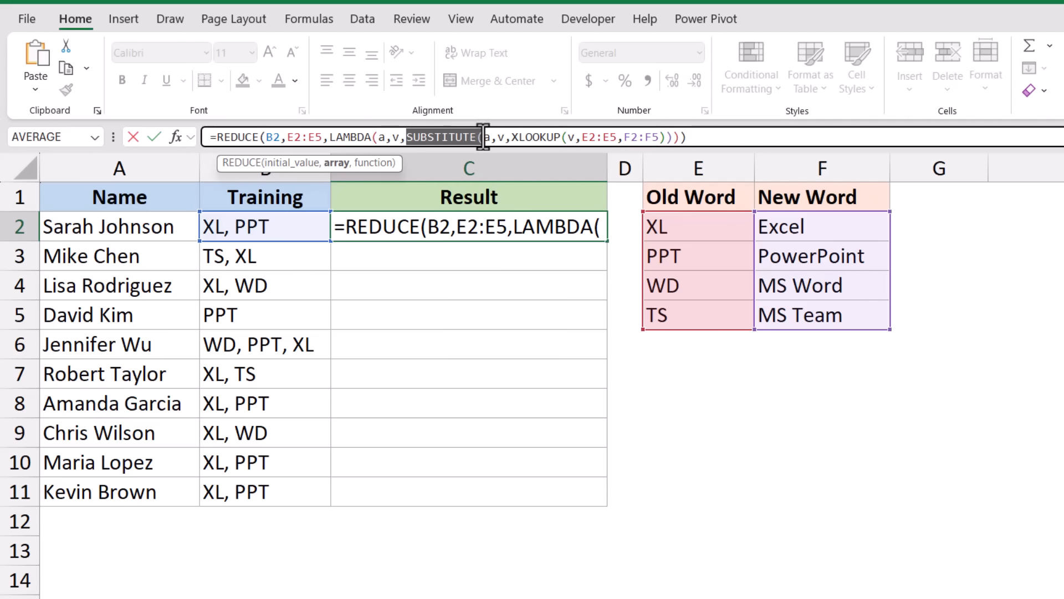
left_click(489, 137)
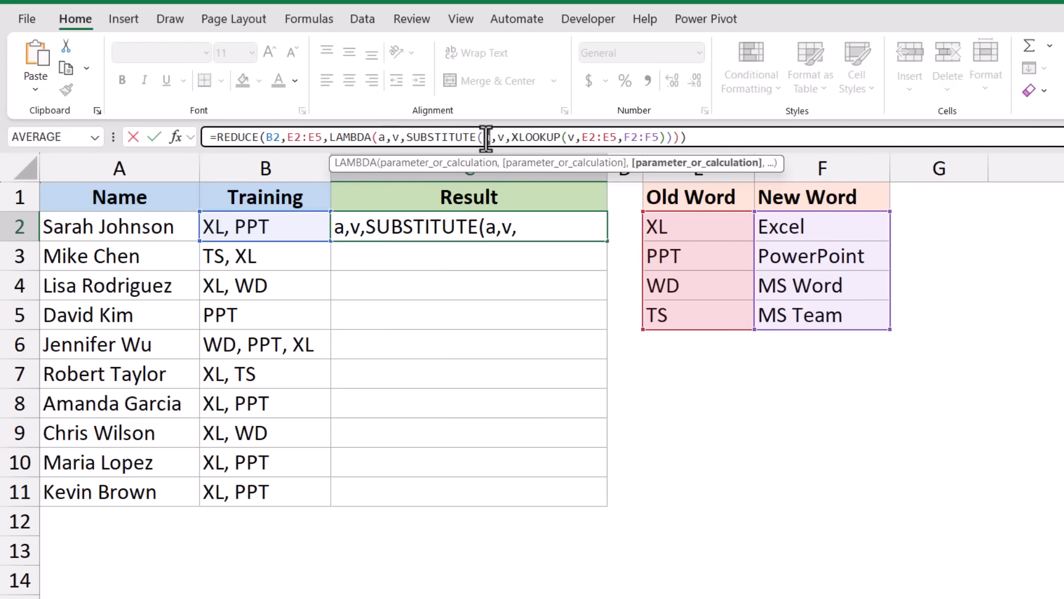
double_click(486, 137)
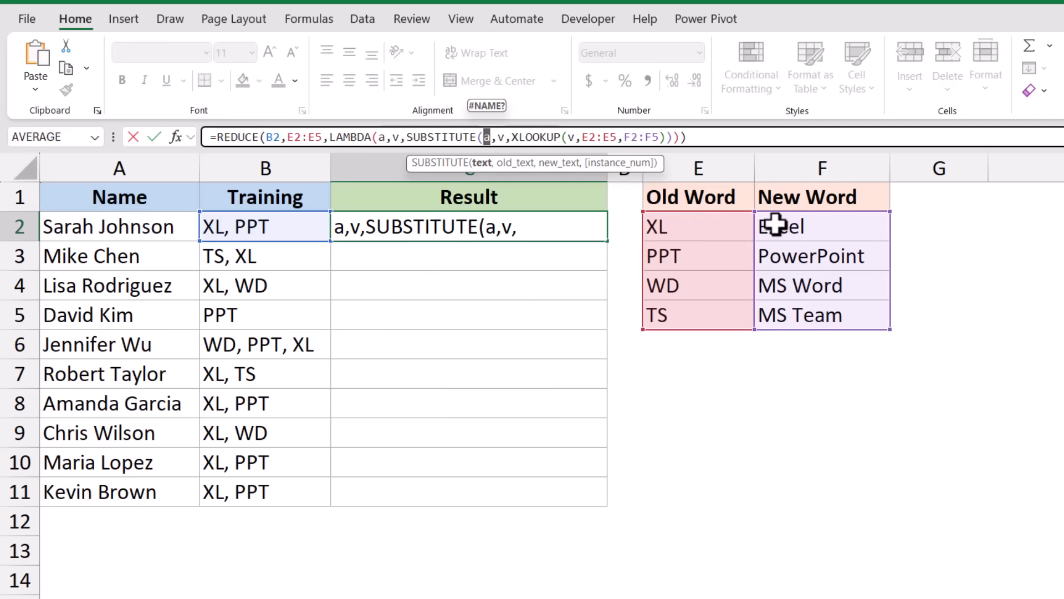
double_click(499, 137)
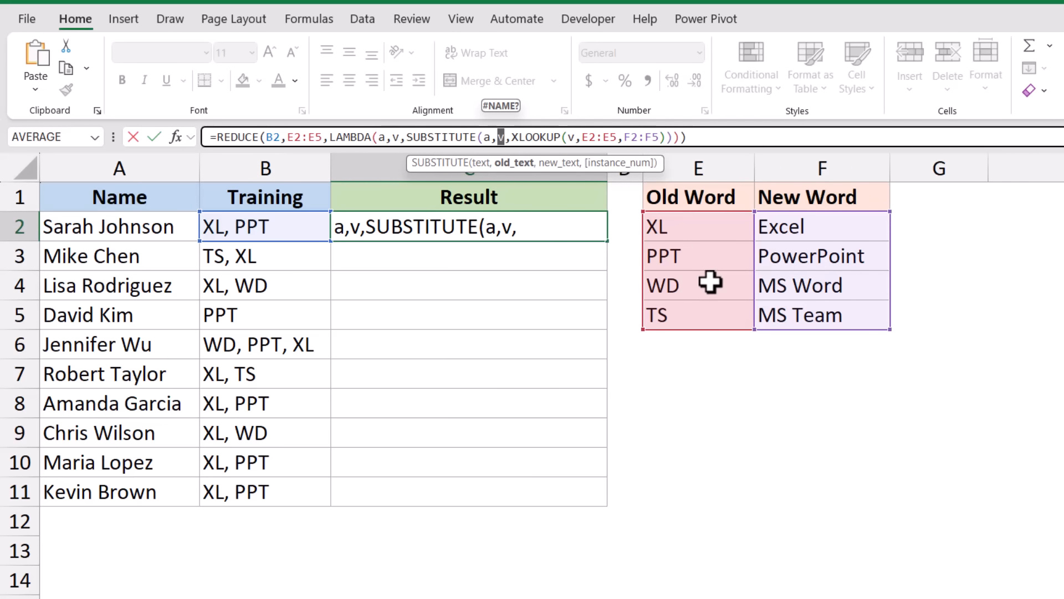
left_click_drag(511, 137, 655, 137)
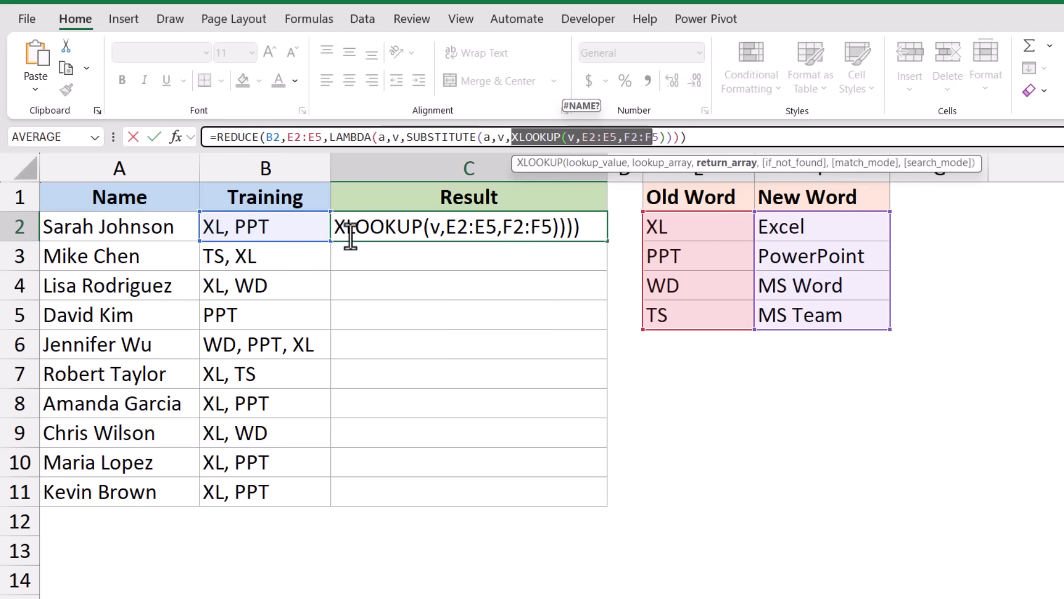
key("ctrl+Return")
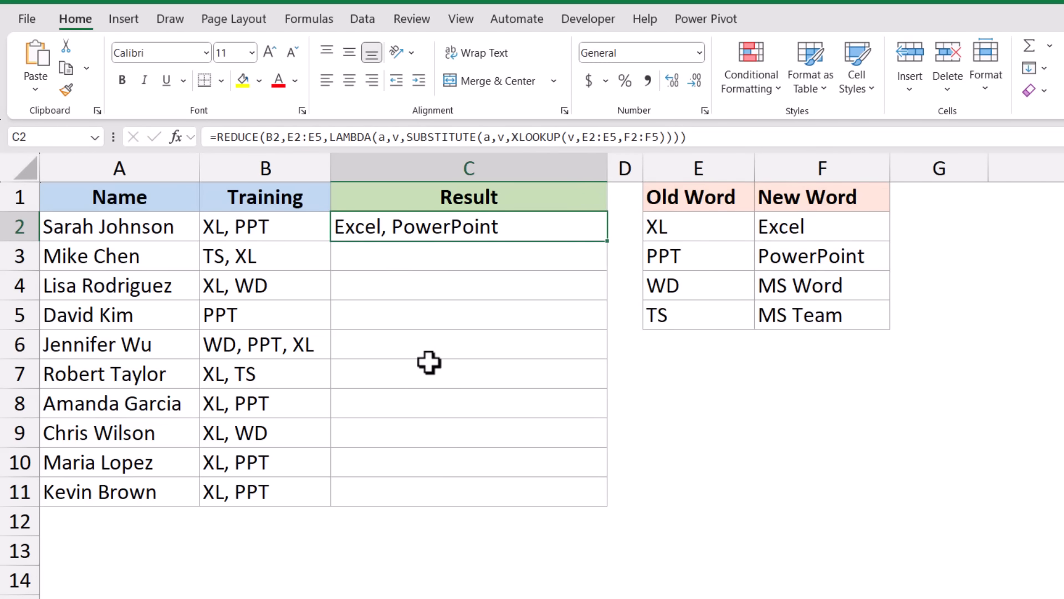
Replace the initial value in C2's REDUCE formula with the range B2:B11 to cover all the training entries.
key("F2")
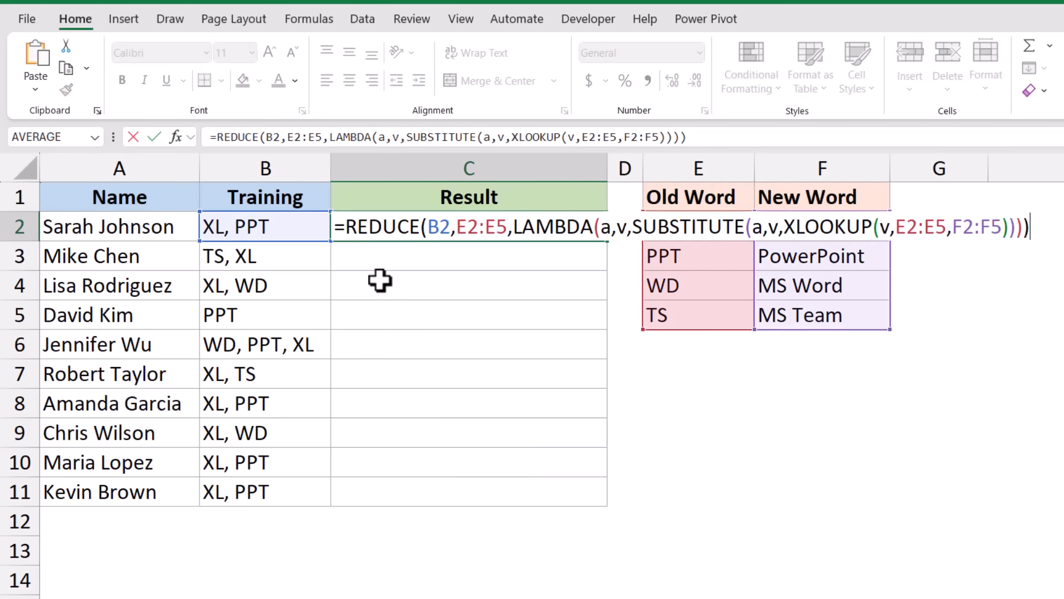
double_click(448, 228)
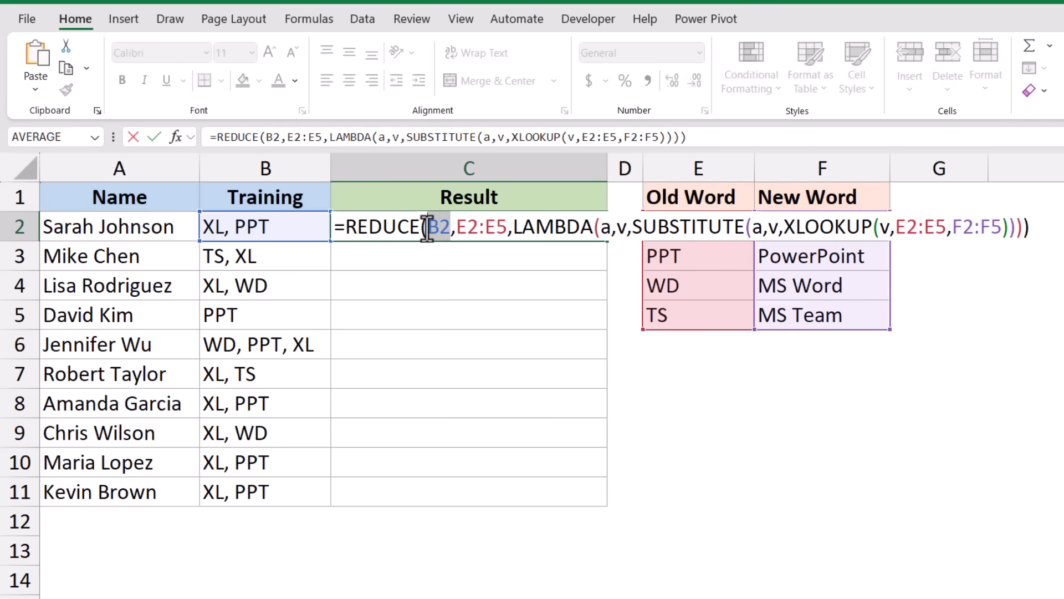
key("BackSpace")
left_click_drag(277, 233, 267, 481)
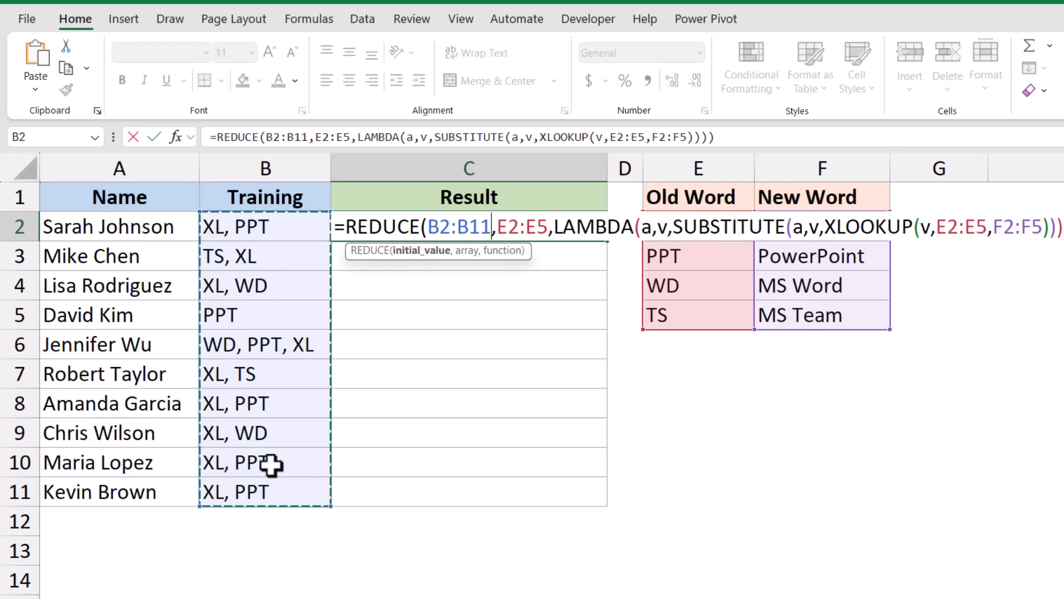
key("Return")
key("Up")
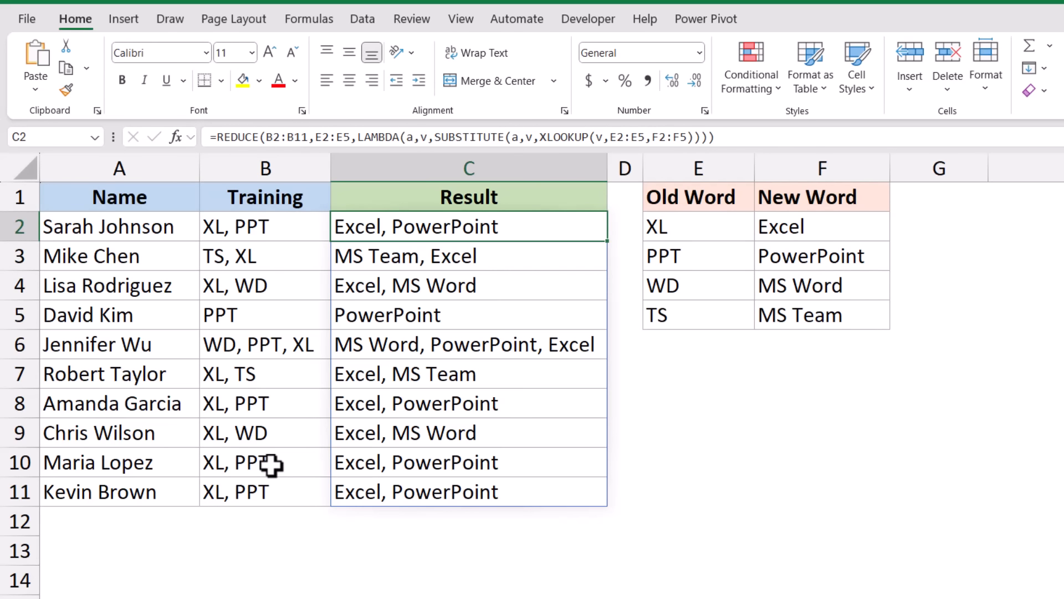